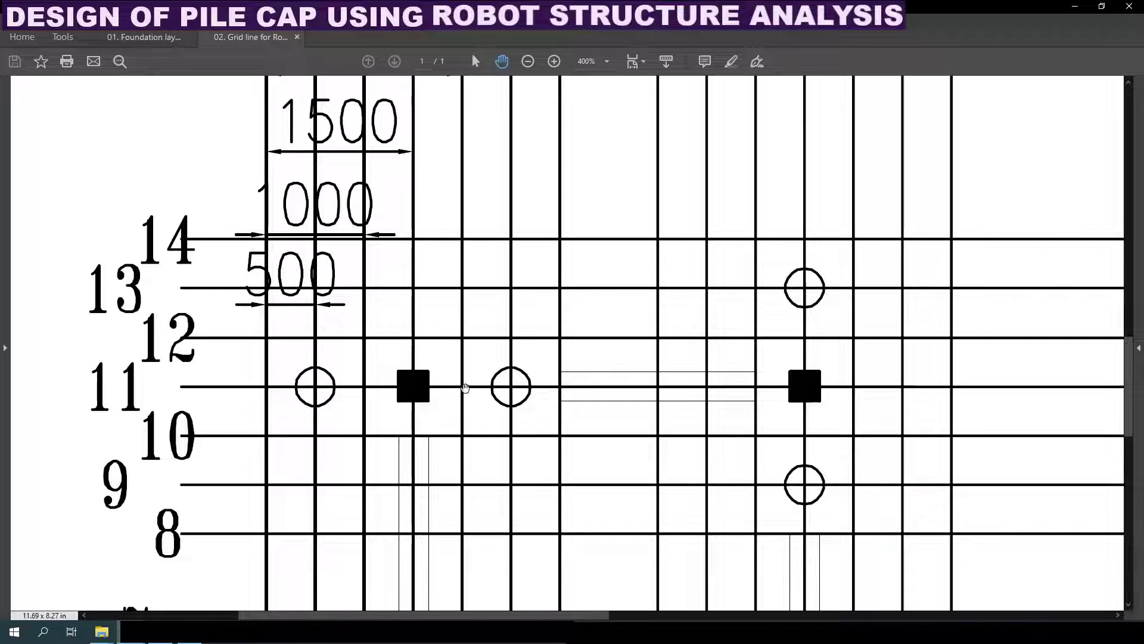
Step: Switch from the grid line drawing to Robot Structural Analysis, create a new shell structure project and open the structural axis definition
{"action": "scroll", "coordinate": [351, 390], "scroll_direction": "down", "scroll_amount": 4, "text": "ctrl"}
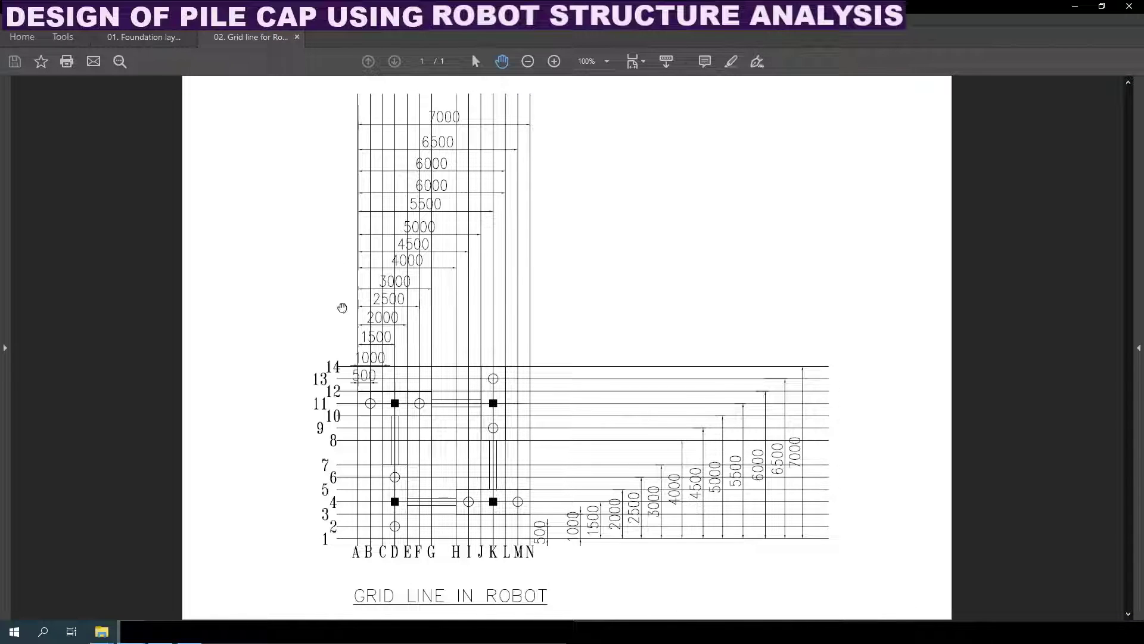
{"action": "left_click", "coordinate": [151, 37]}
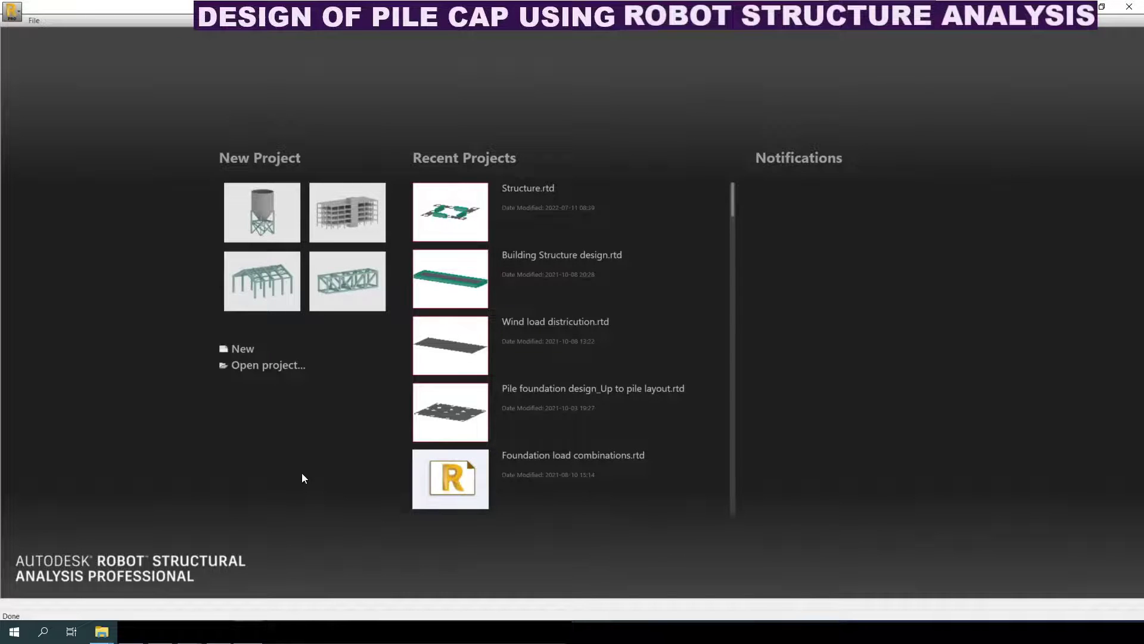
{"action": "left_click", "coordinate": [235, 350]}
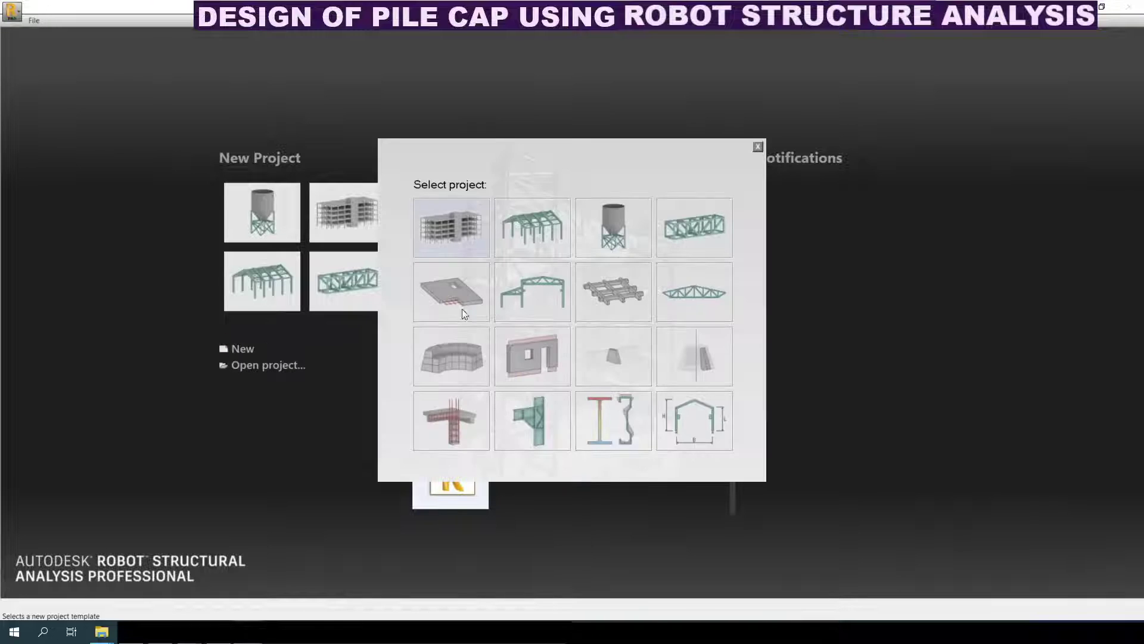
{"action": "left_click", "coordinate": [632, 224]}
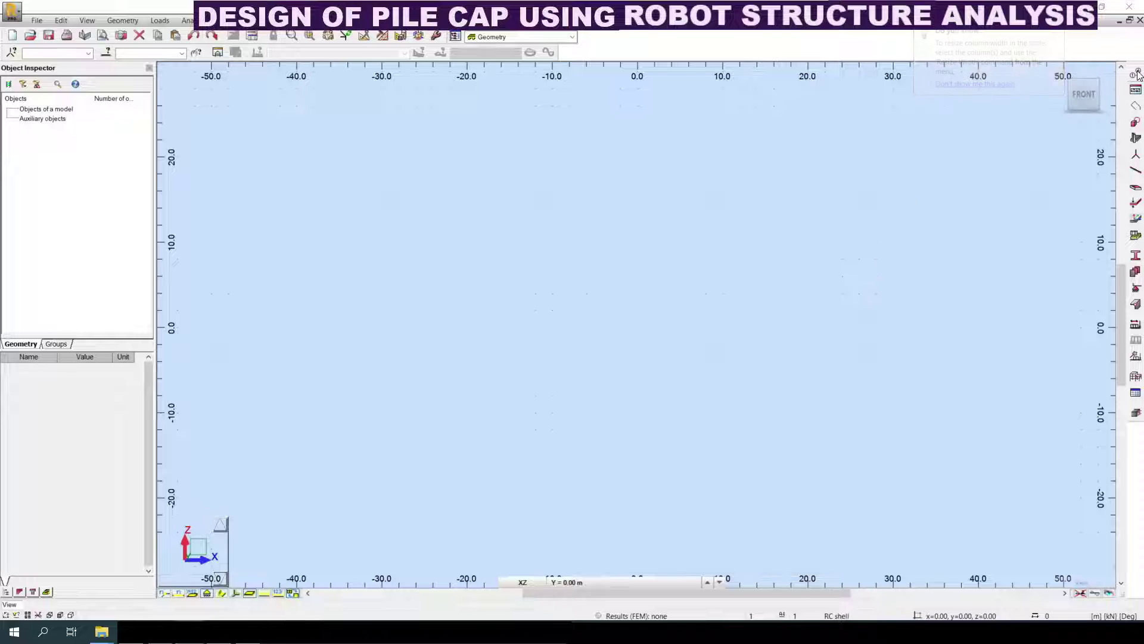
{"action": "left_click", "coordinate": [1135, 89]}
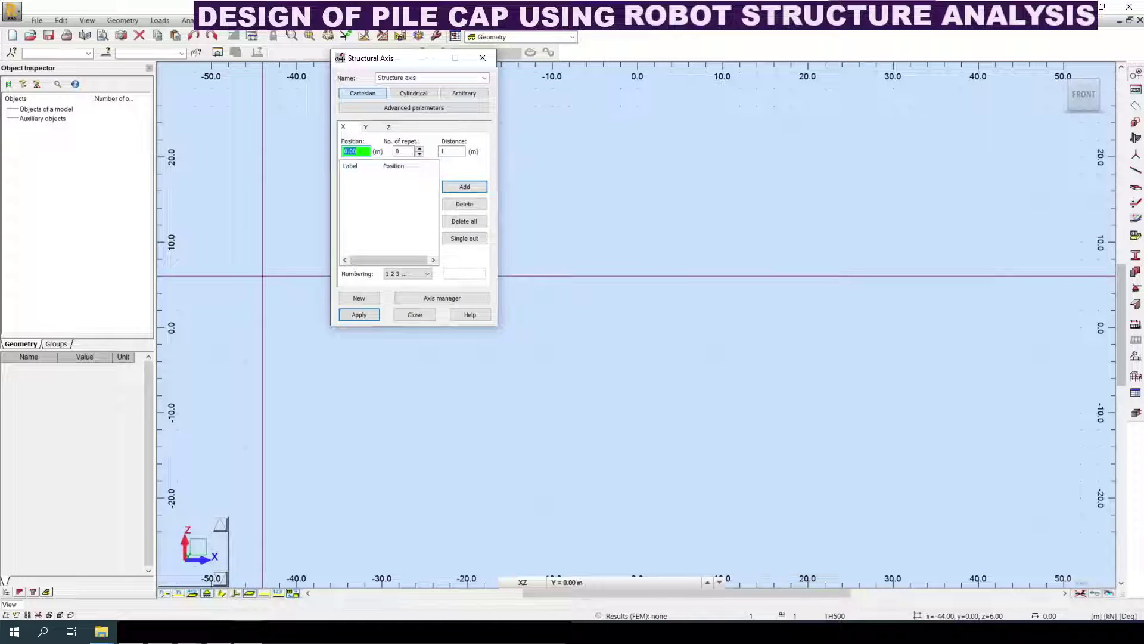
Step: Examine the axis labels and cumulative spacings in the grid line PDF in Acrobat Reader, and return to the Robot model
{"action": "key", "text": "alt+Tab"}
{"action": "mouse_move", "coordinate": [37, 128]}
{"action": "left_mouse_down"}
{"action": "mouse_move", "coordinate": [846, 50]}
{"action": "mouse_move", "coordinate": [818, 61]}
{"action": "left_mouse_up"}
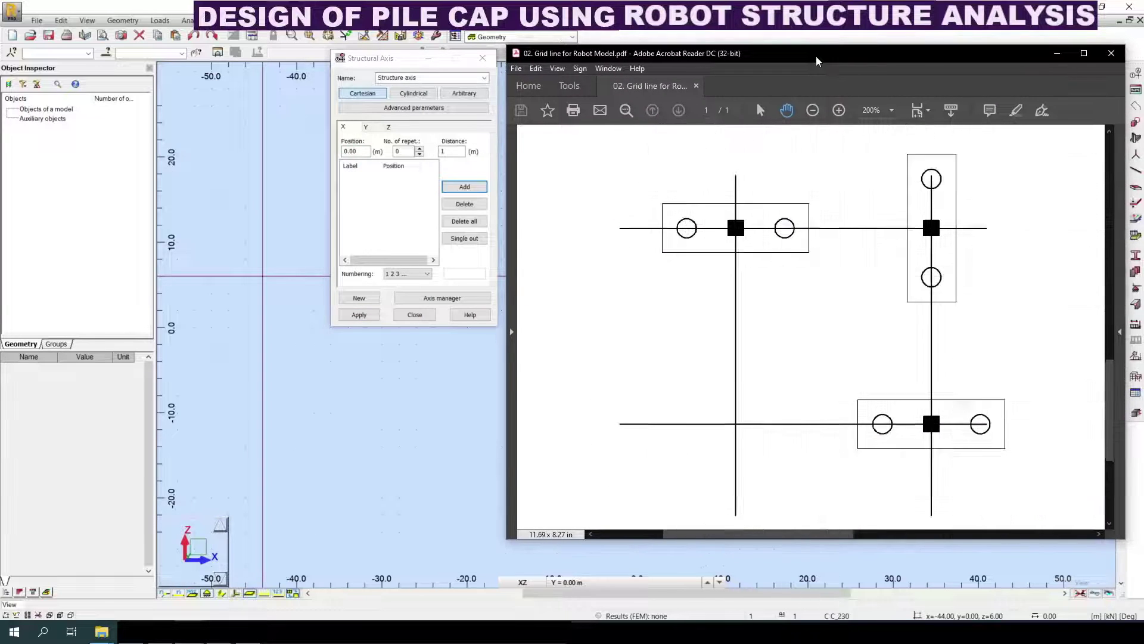
{"action": "double_click", "coordinate": [817, 55]}
{"action": "scroll", "coordinate": [234, 480], "scroll_direction": "up", "scroll_amount": 2}
{"action": "scroll", "coordinate": [235, 480], "scroll_direction": "up", "scroll_amount": 2}
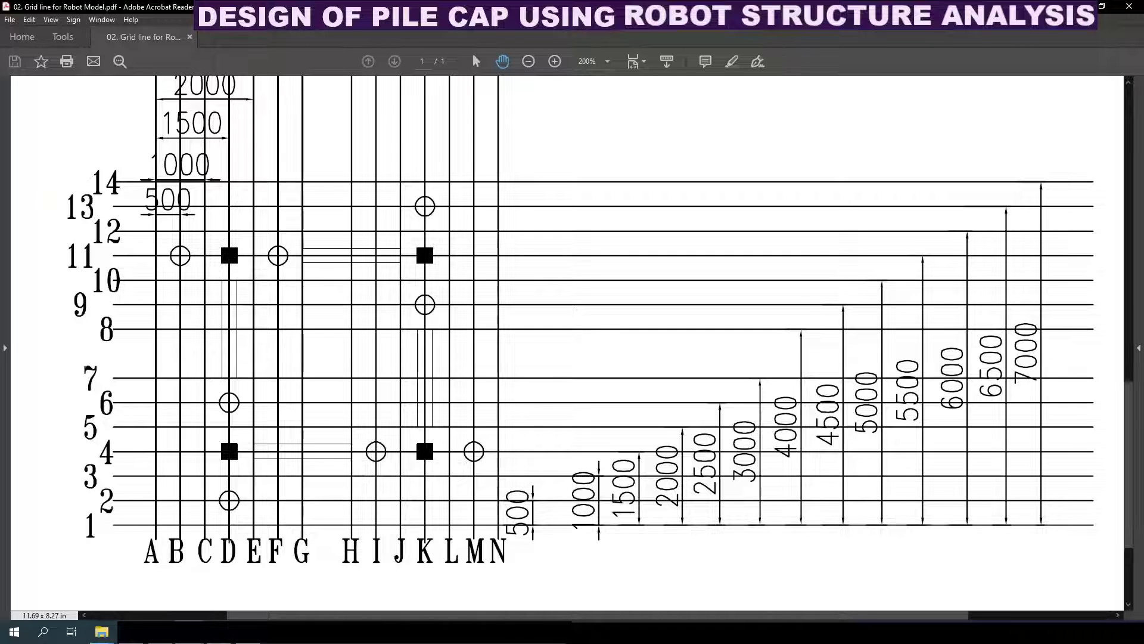
{"action": "key", "text": "alt+Tab"}
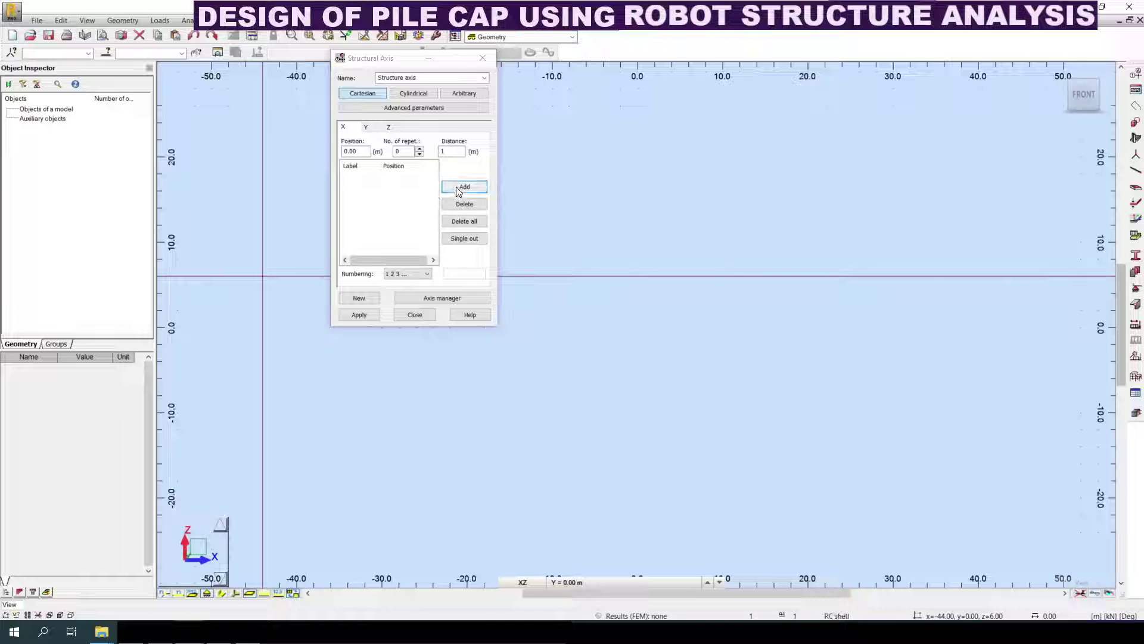
{"action": "left_click", "coordinate": [397, 274]}
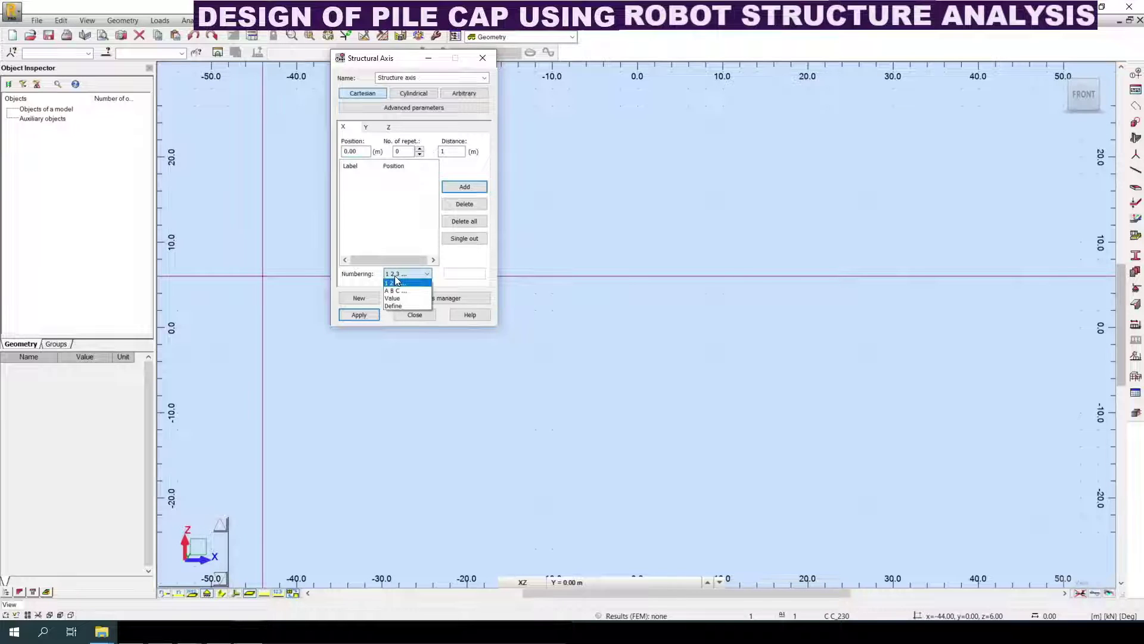
{"action": "left_click", "coordinate": [396, 283]}
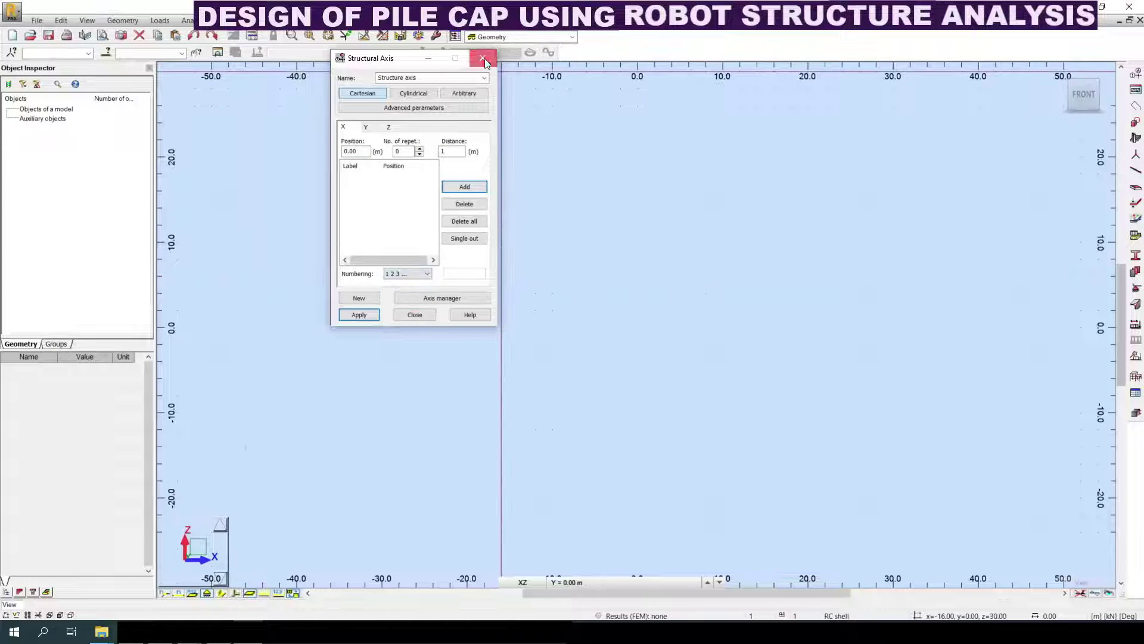
{"action": "left_click", "coordinate": [482, 59]}
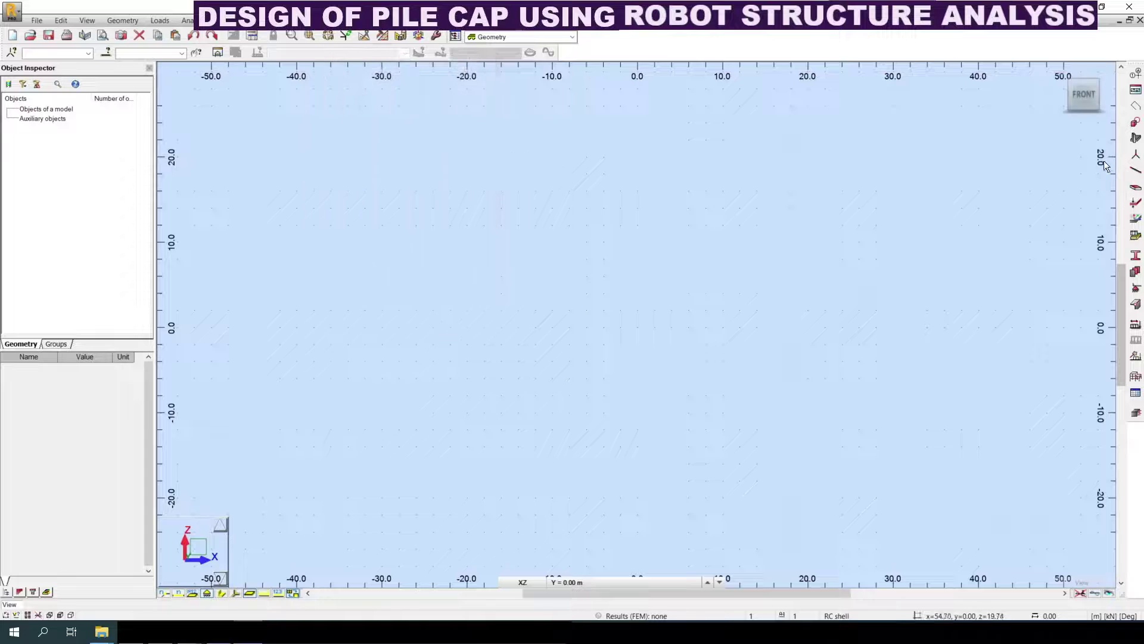
{"action": "left_click", "coordinate": [1138, 78]}
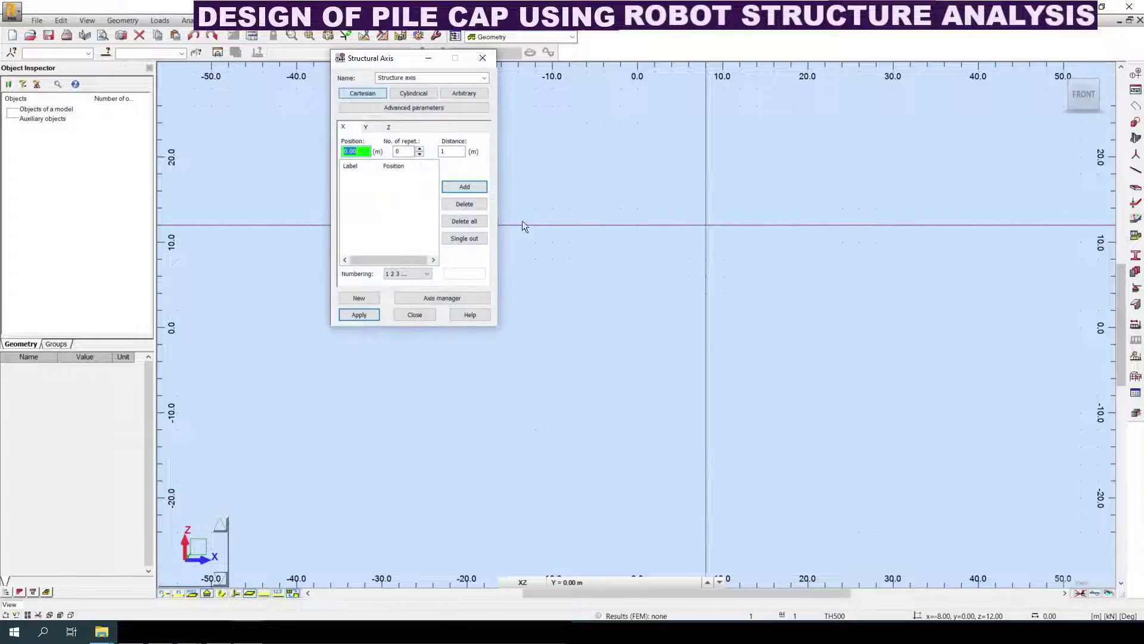
Step: Set the numbering of the X-direction axes to A B C and add the first axis at 0.00 m
{"action": "left_click", "coordinate": [344, 127]}
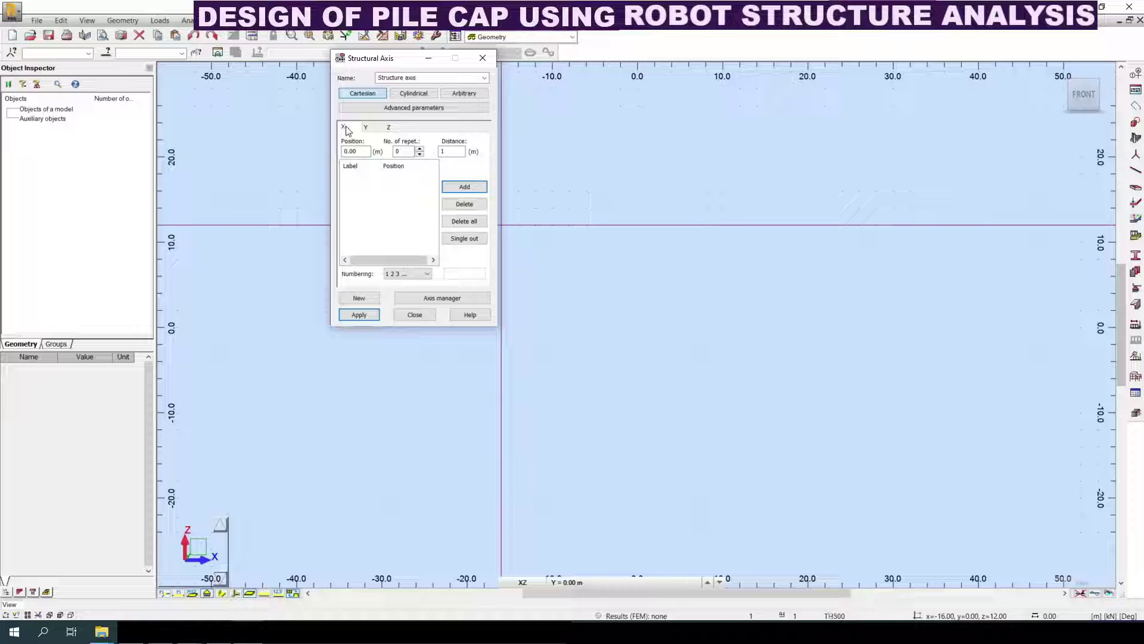
{"action": "left_click", "coordinate": [406, 273]}
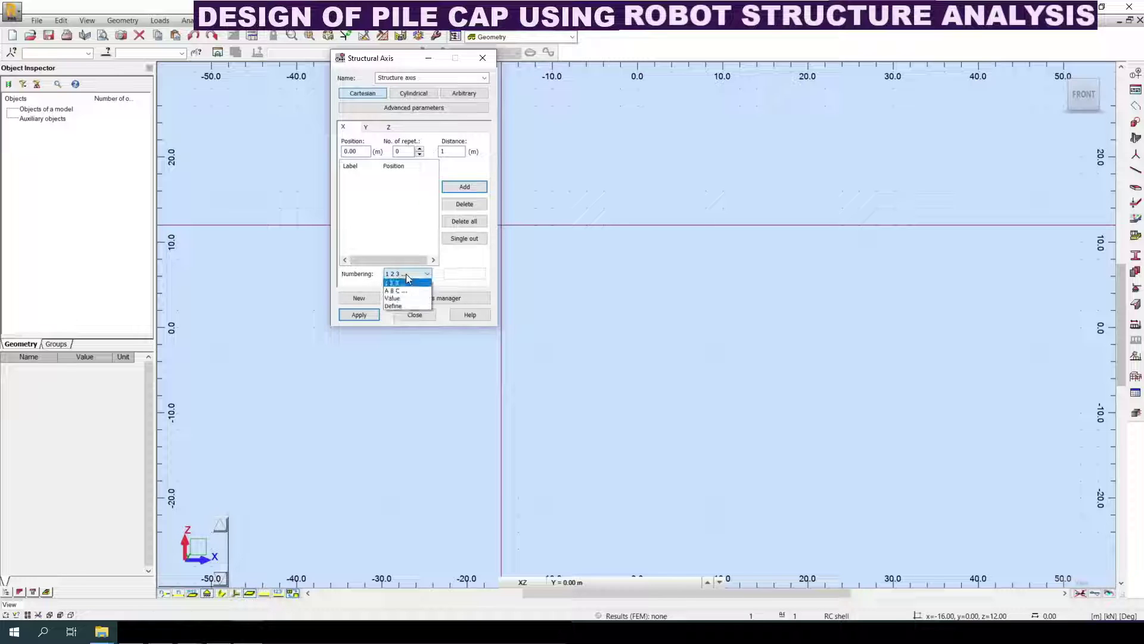
{"action": "left_click", "coordinate": [395, 290]}
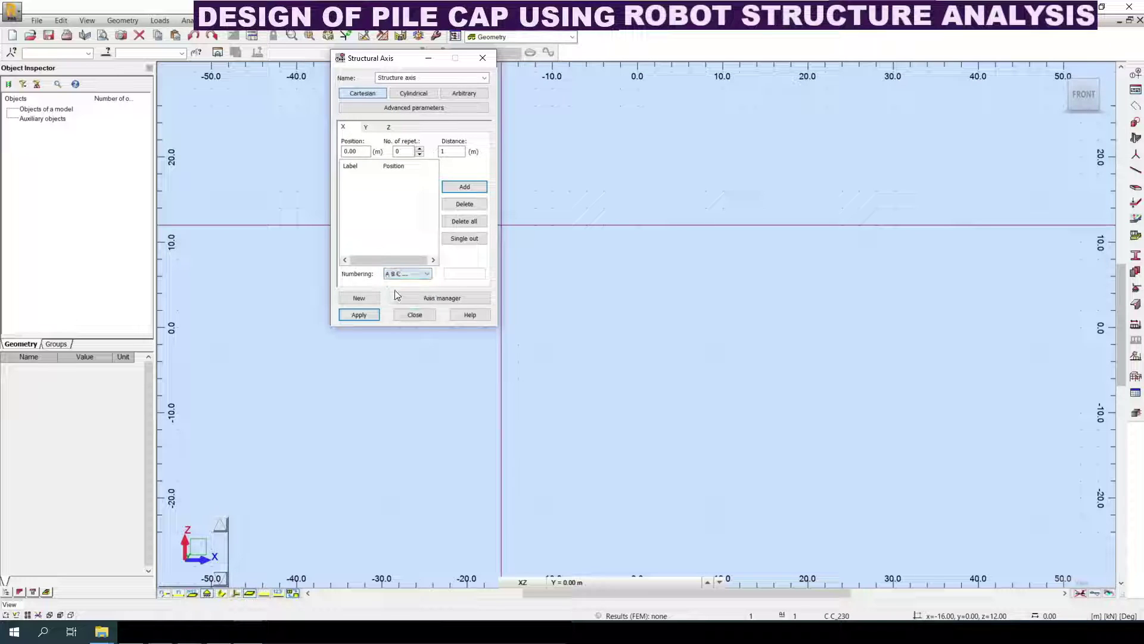
{"action": "left_click", "coordinate": [464, 187]}
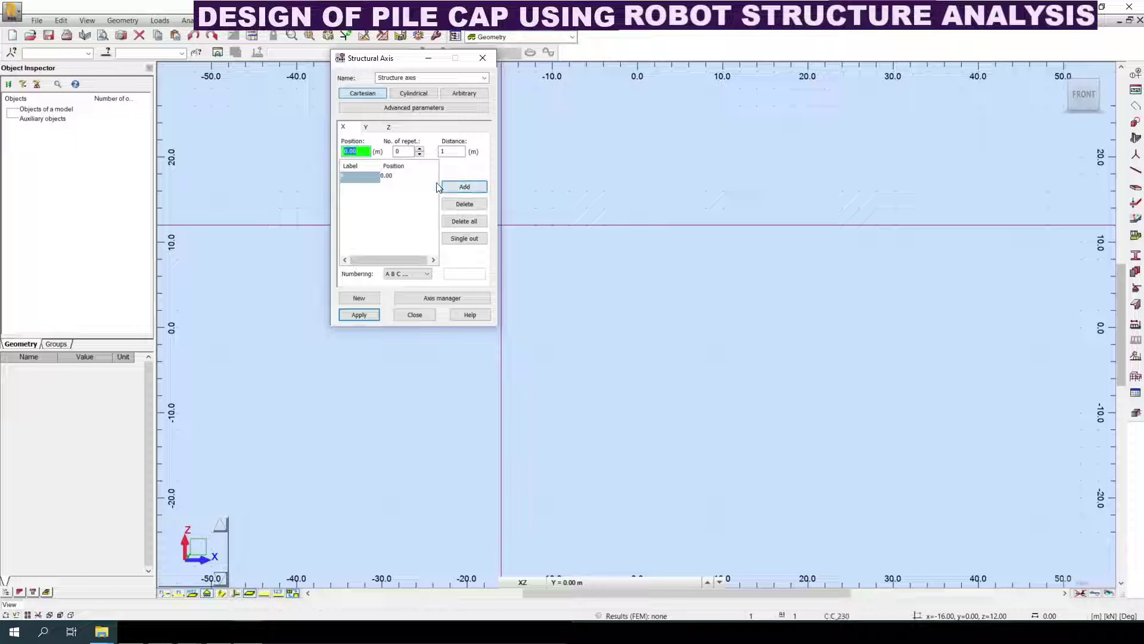
Step: Add X-direction axes at 0.5, 1, 1.5, 2, 2.5 and 3 m
{"action": "type", "text": "0.5"}
{"action": "key", "text": "Return"}
{"action": "type", "text": "1"}
{"action": "key", "text": "Return"}
{"action": "type", "text": "1.5"}
{"action": "key", "text": "Return"}
{"action": "type", "text": "2"}
{"action": "key", "text": "Return"}
{"action": "type", "text": "2.5"}
{"action": "key", "text": "Return"}
{"action": "type", "text": "3"}
{"action": "key", "text": "Return"}
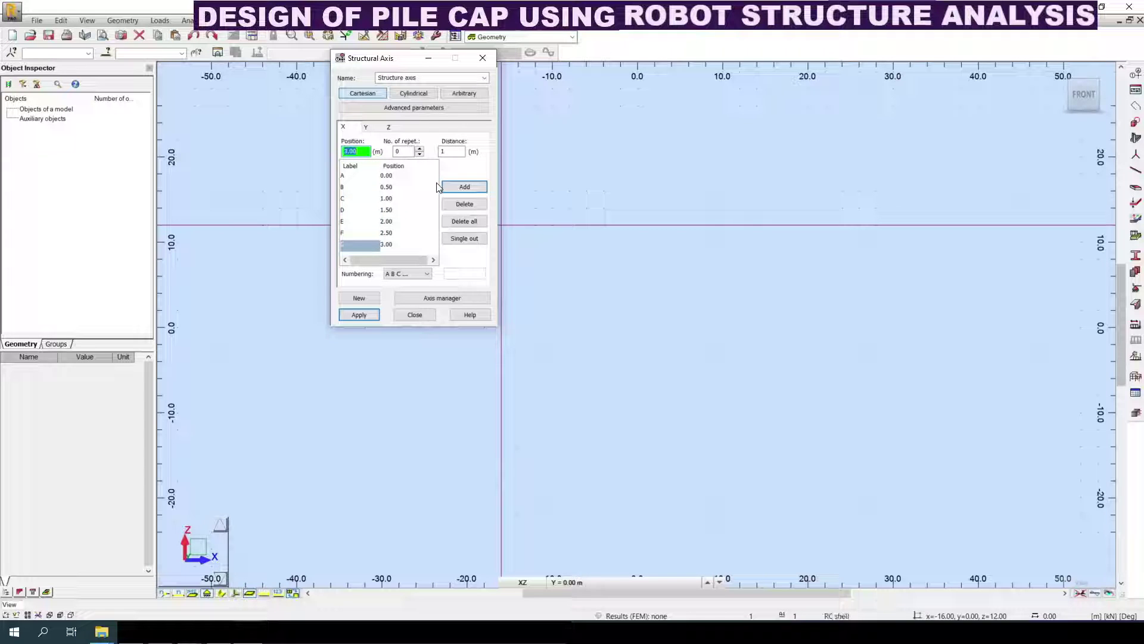
Step: Add X-direction axes at 4, 4.5, 5, 5.5, 6, 6.5 and 7 m
{"action": "type", "text": "3"}
{"action": "key", "text": "Return"}
{"action": "type", "text": "4.5"}
{"action": "key", "text": "Return"}
{"action": "type", "text": "5"}
{"action": "key", "text": "Return"}
{"action": "type", "text": "5"}
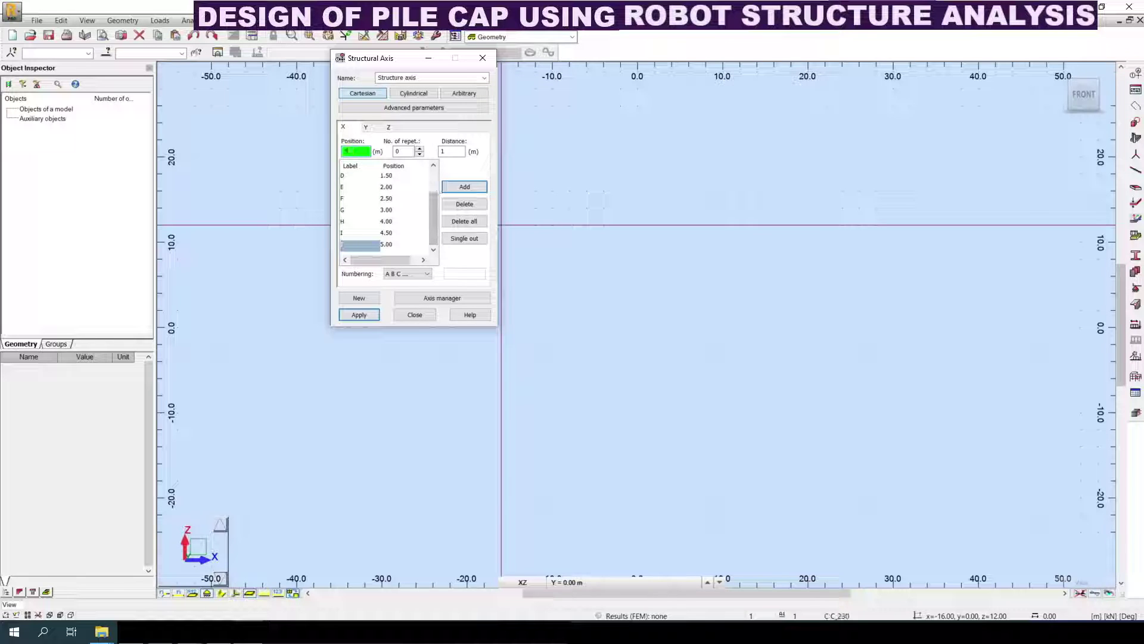
{"action": "type", "text": ".5"}
{"action": "key", "text": "Return"}
{"action": "type", "text": "7."}
{"action": "key", "text": "Return"}
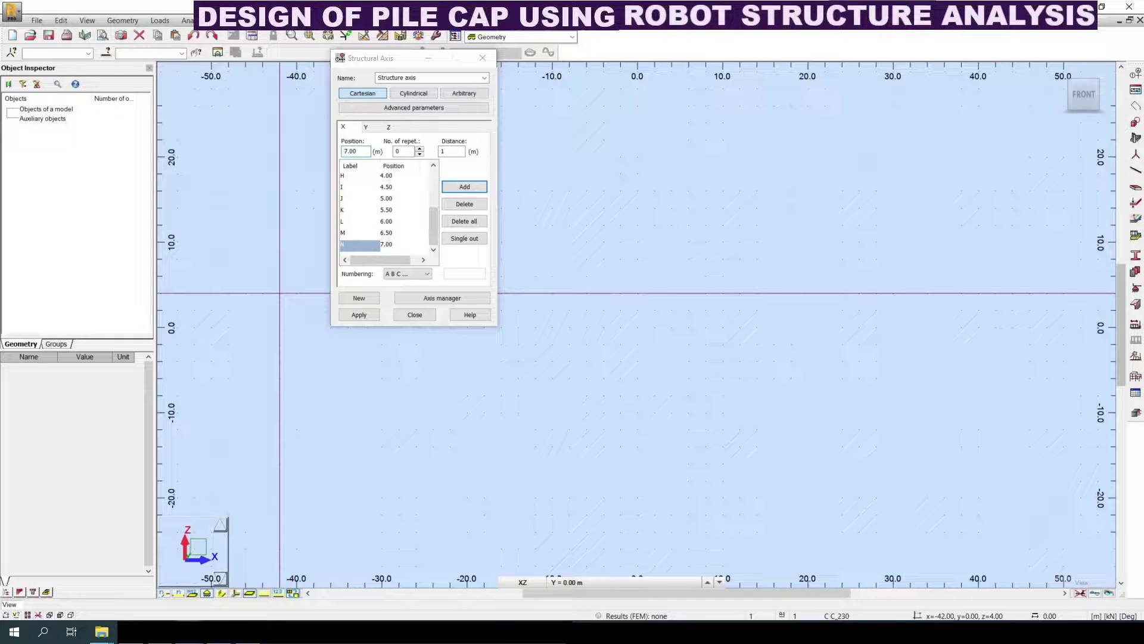
Step: Add the first Y-direction axis at 0.00 m, using the 1 2 3 numbering
{"action": "left_click", "coordinate": [368, 127]}
{"action": "left_click", "coordinate": [464, 186]}
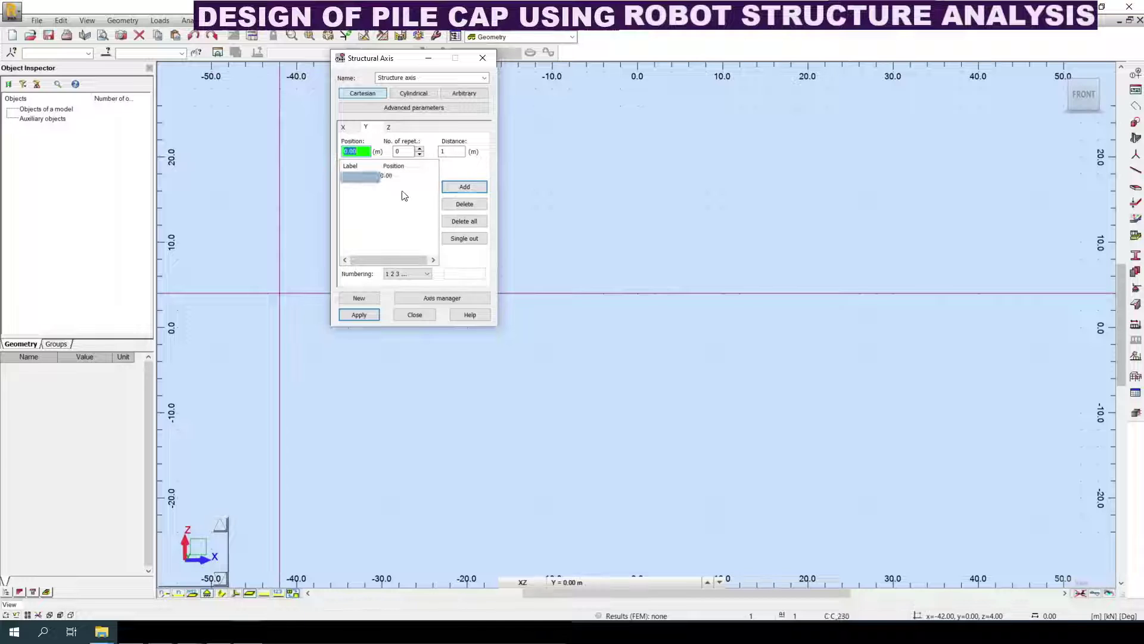
{"action": "left_click", "coordinate": [388, 274]}
{"action": "left_click", "coordinate": [388, 277]}
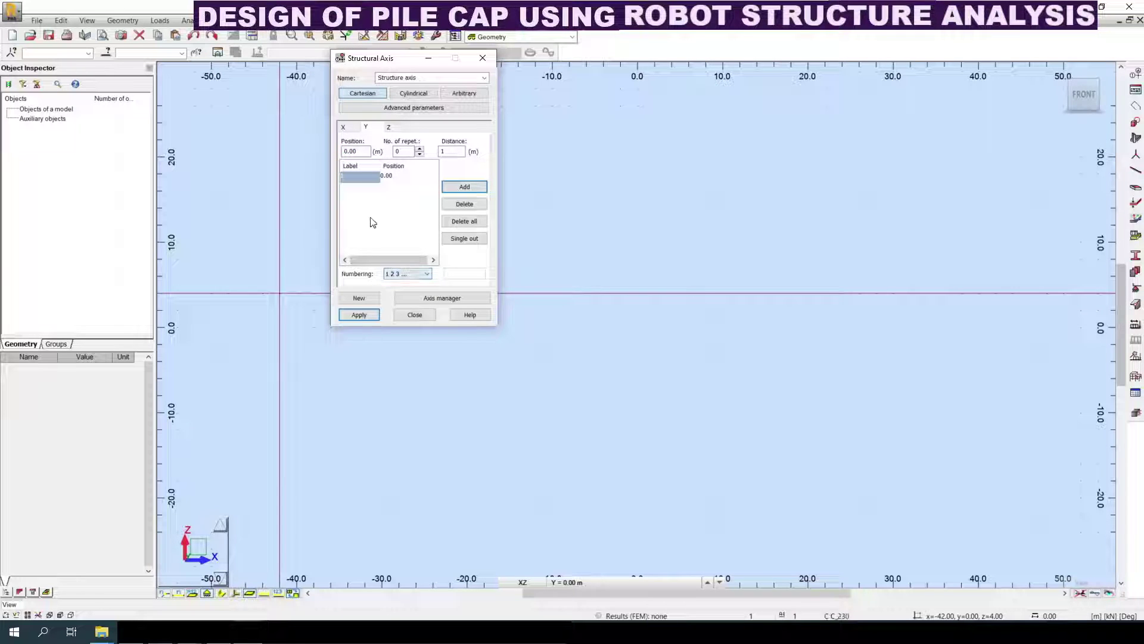
Step: Add Y-direction axes at 0.5, 1, 1.5, 2, 2.5 and 3 m
{"action": "left_click", "coordinate": [364, 152]}
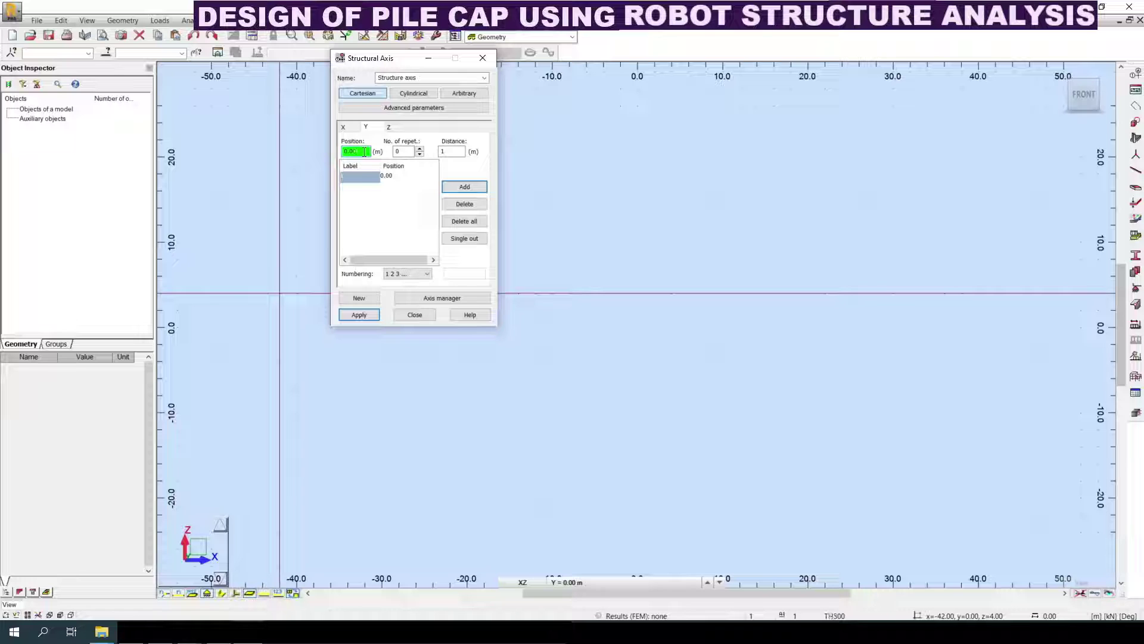
{"action": "type", "text": "1.5"}
{"action": "key", "text": "Return"}
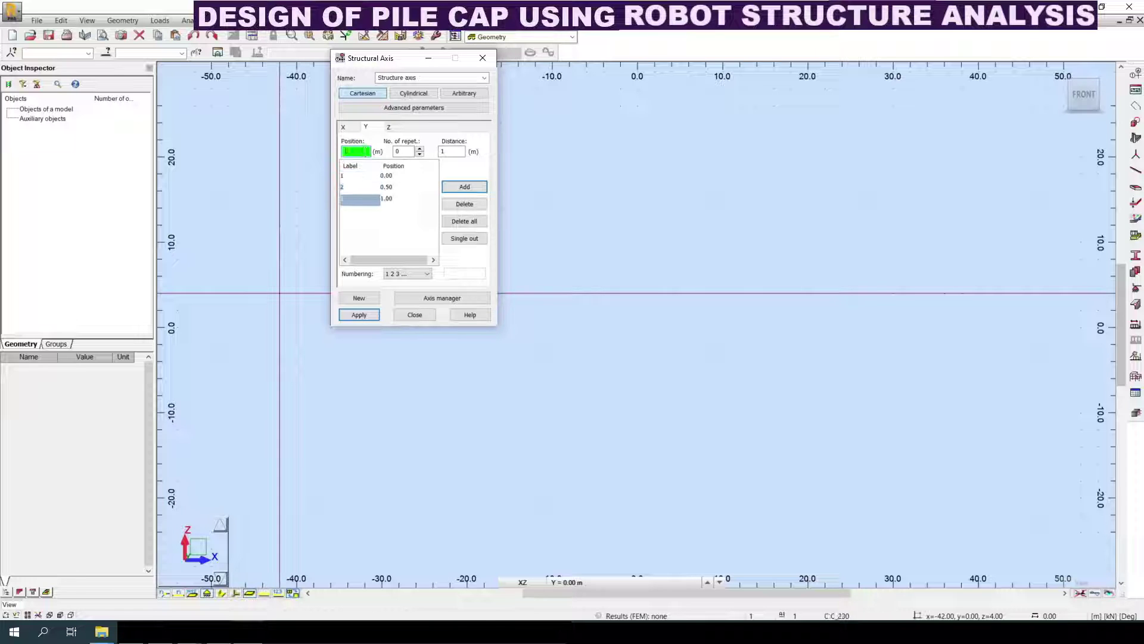
{"action": "key", "text": "Return"}
{"action": "key", "text": "Return"}
{"action": "key", "text": "Return"}
{"action": "key", "text": "Return"}
{"action": "key", "text": "Return"}
{"action": "key", "text": "Return"}
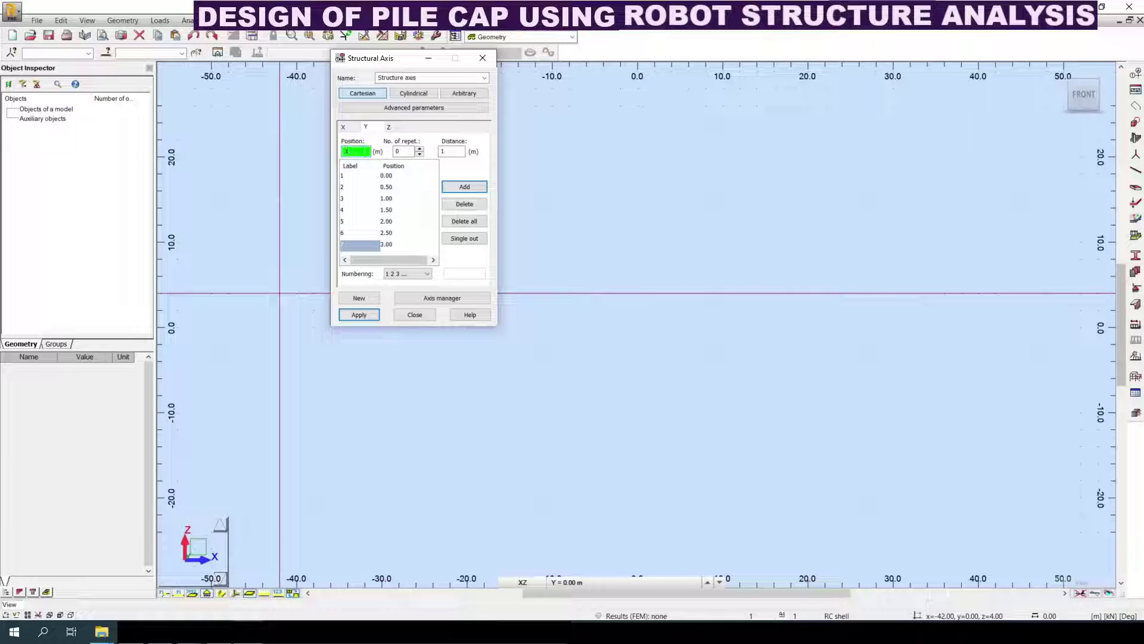
Step: Add Y-direction axes at 3.5 and 4 m, and delete the 3.5 m axis
{"action": "key", "text": "Return"}
{"action": "type", "text": "5"}
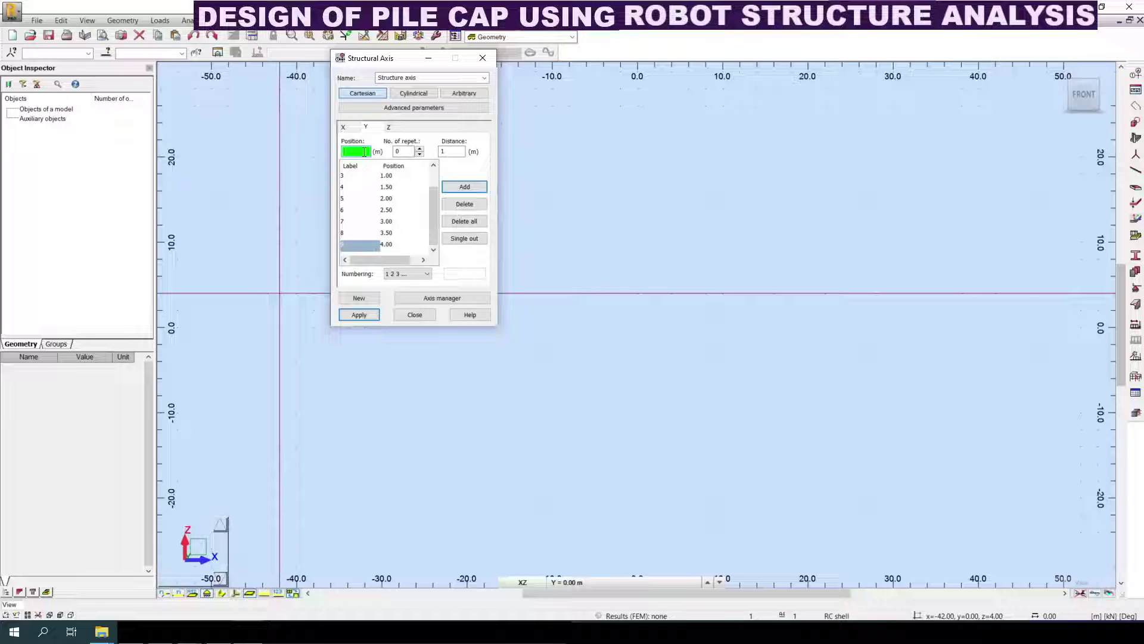
{"action": "left_click", "coordinate": [346, 233]}
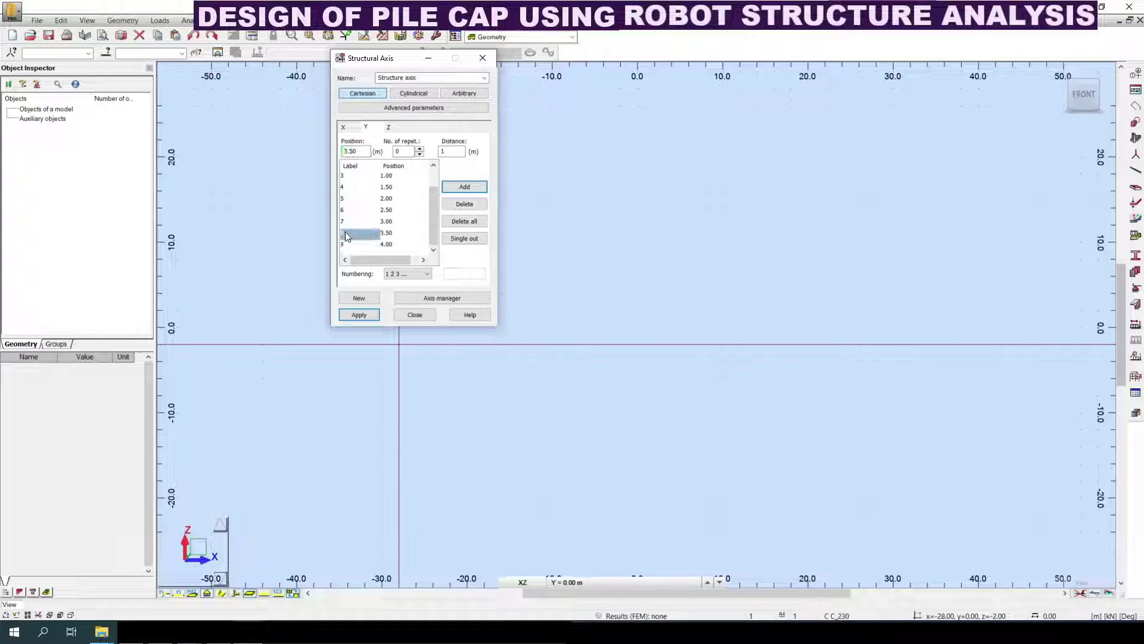
{"action": "left_click", "coordinate": [451, 205]}
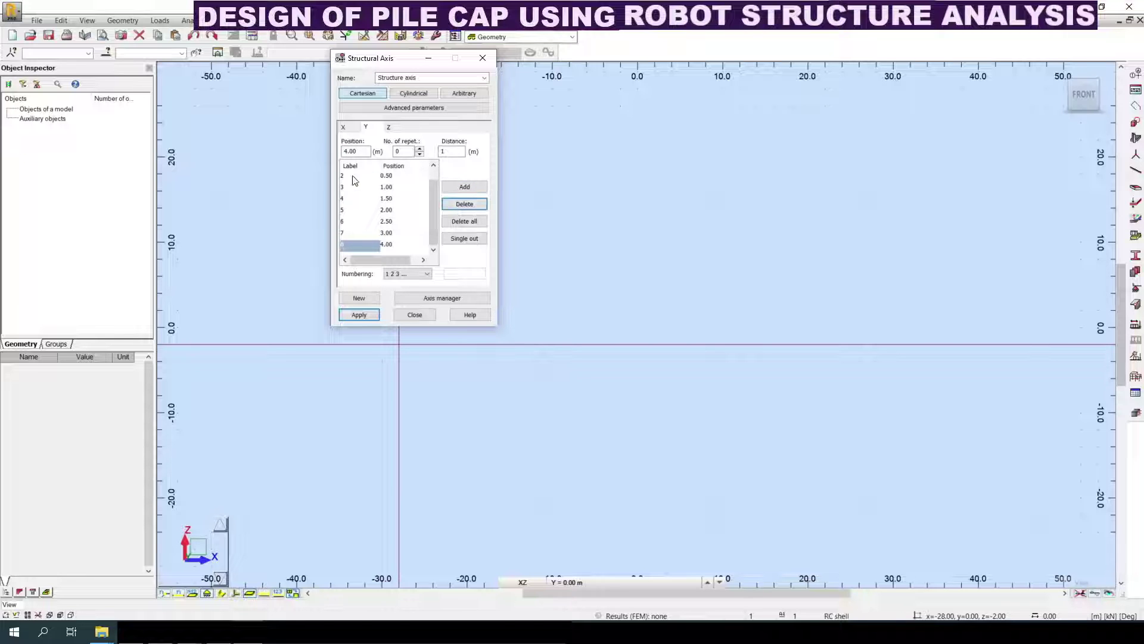
Step: Add Y-direction axes at 4.5, 5, 5.5, 6, 6.5 and 7 m
{"action": "left_click_drag", "start_coordinate": [366, 151], "coordinate": [317, 155]}
{"action": "type", "text": "4.5"}
{"action": "key", "text": "Return"}
{"action": "type", "text": "5"}
{"action": "key", "text": "Return"}
{"action": "type", "text": "5.5"}
{"action": "key", "text": "Return"}
{"action": "type", "text": "6"}
{"action": "key", "text": "Return"}
{"action": "type", "text": "6.5"}
{"action": "key", "text": "Return"}
{"action": "type", "text": "7"}
{"action": "key", "text": "Return"}
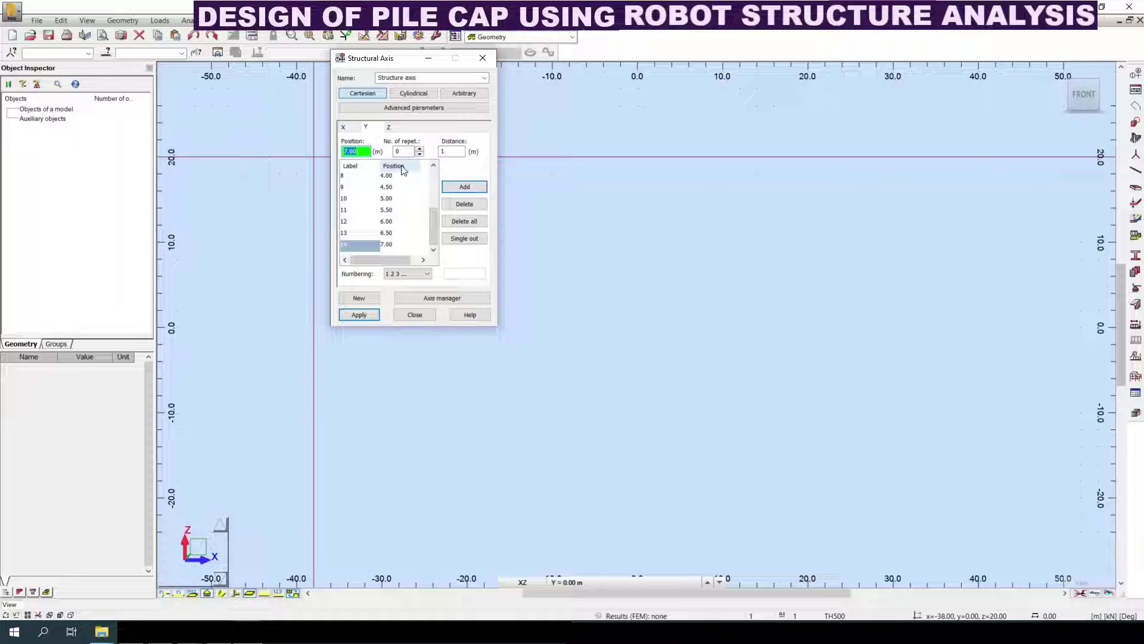
Step: Add a Z level at 0.00 m with Value numbering, and apply the structural axes to the model
{"action": "left_click", "coordinate": [389, 127]}
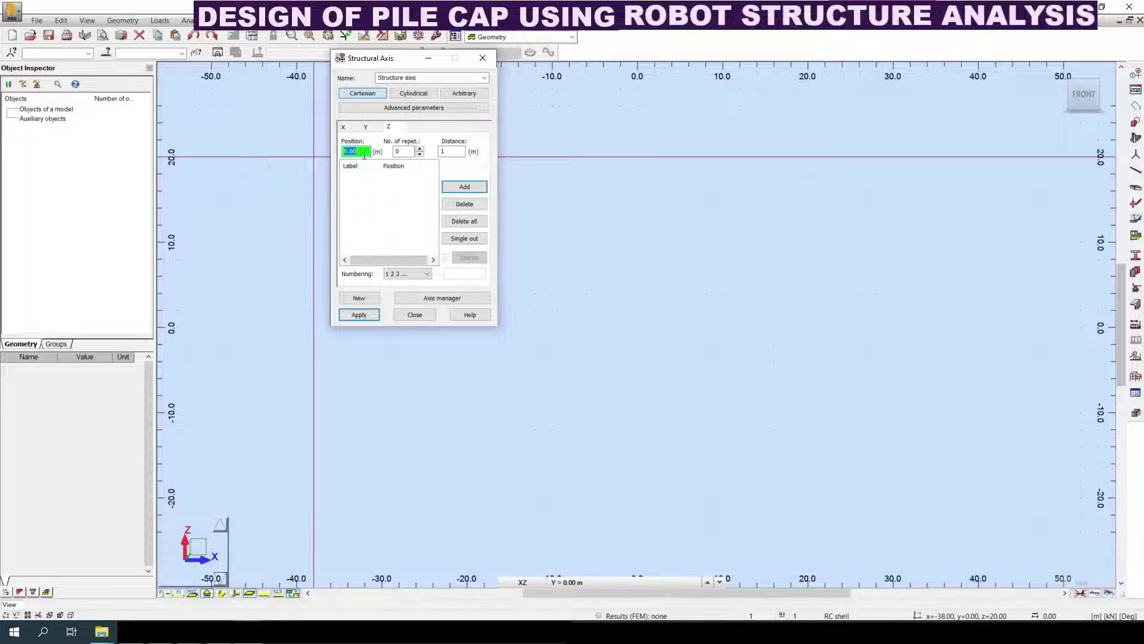
{"action": "left_click", "coordinate": [464, 187]}
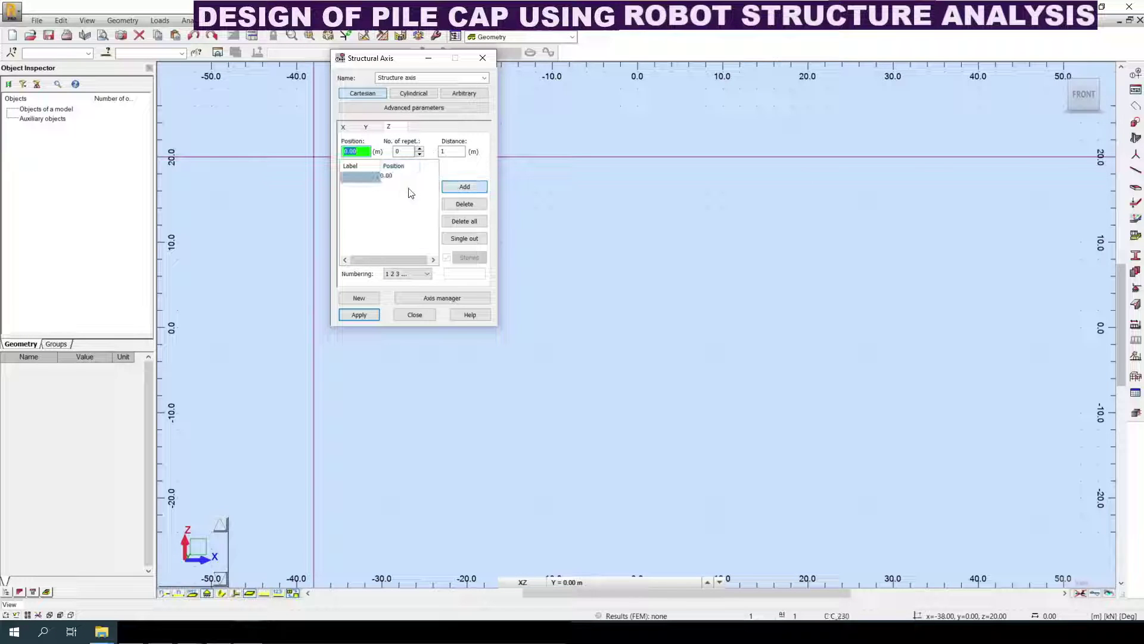
{"action": "left_click", "coordinate": [427, 274]}
{"action": "left_click", "coordinate": [399, 300]}
{"action": "left_click", "coordinate": [359, 315]}
{"action": "left_click", "coordinate": [415, 315]}
Step: Switch the model view to the XY plane at the base level, Z = 0.00 m
{"action": "left_click", "coordinate": [566, 582]}
{"action": "left_click", "coordinate": [523, 582]}
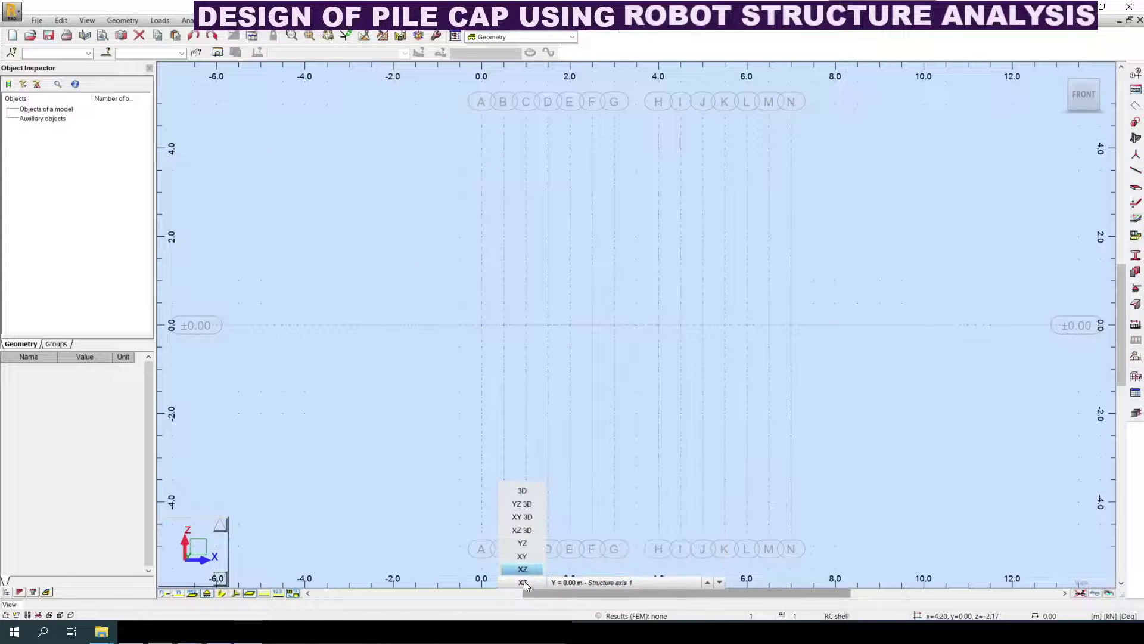
{"action": "left_click", "coordinate": [523, 557]}
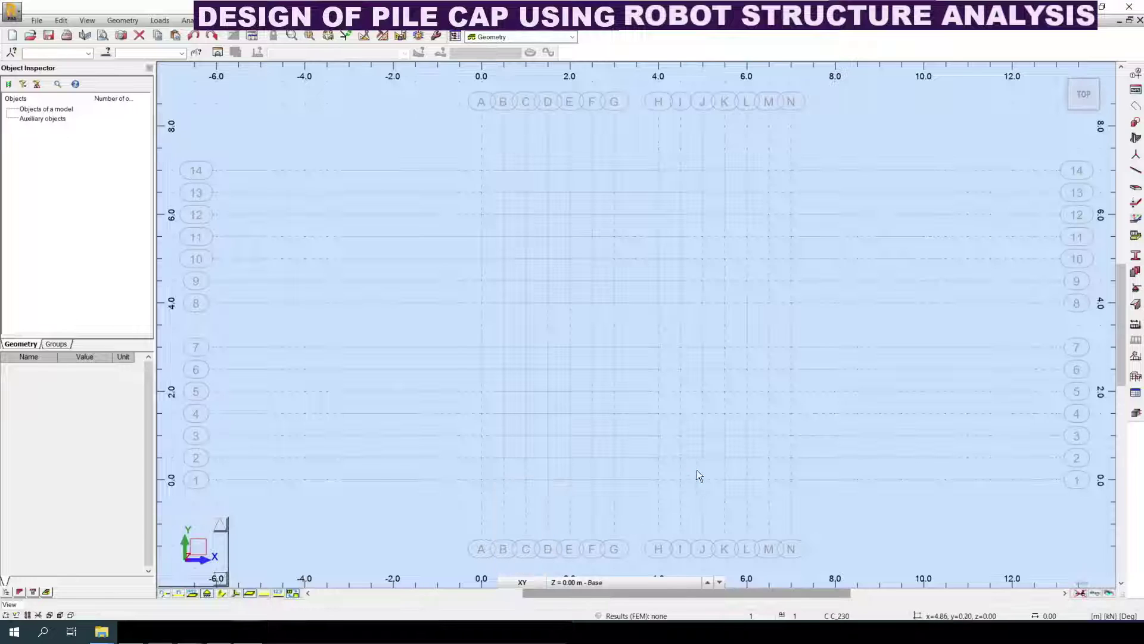
{"action": "left_click", "coordinate": [523, 582]}
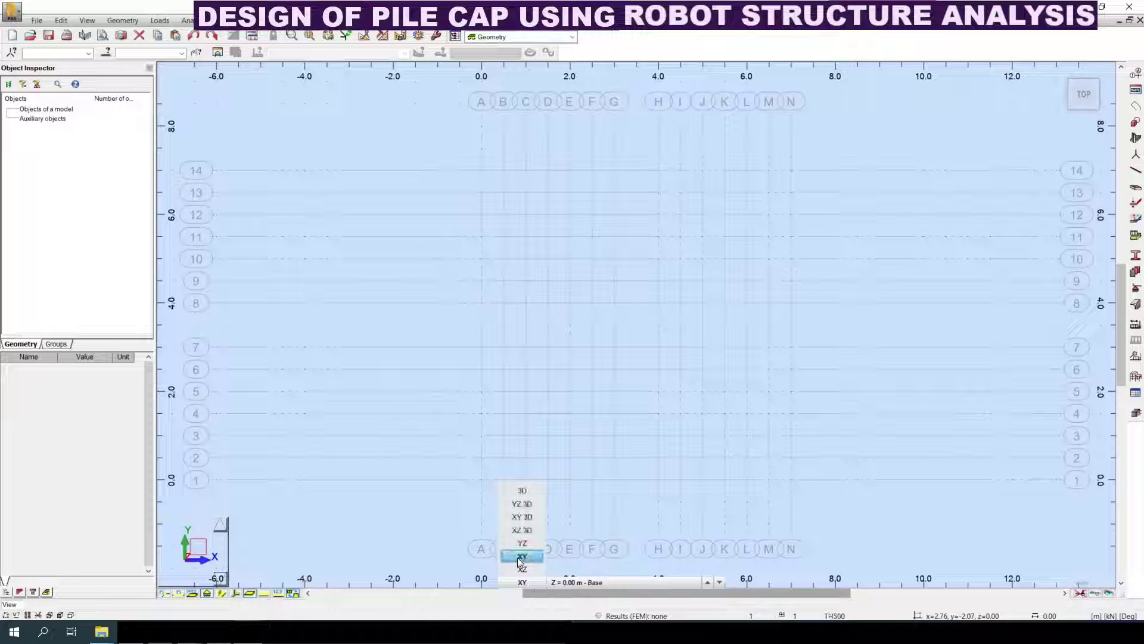
{"action": "left_click", "coordinate": [566, 582]}
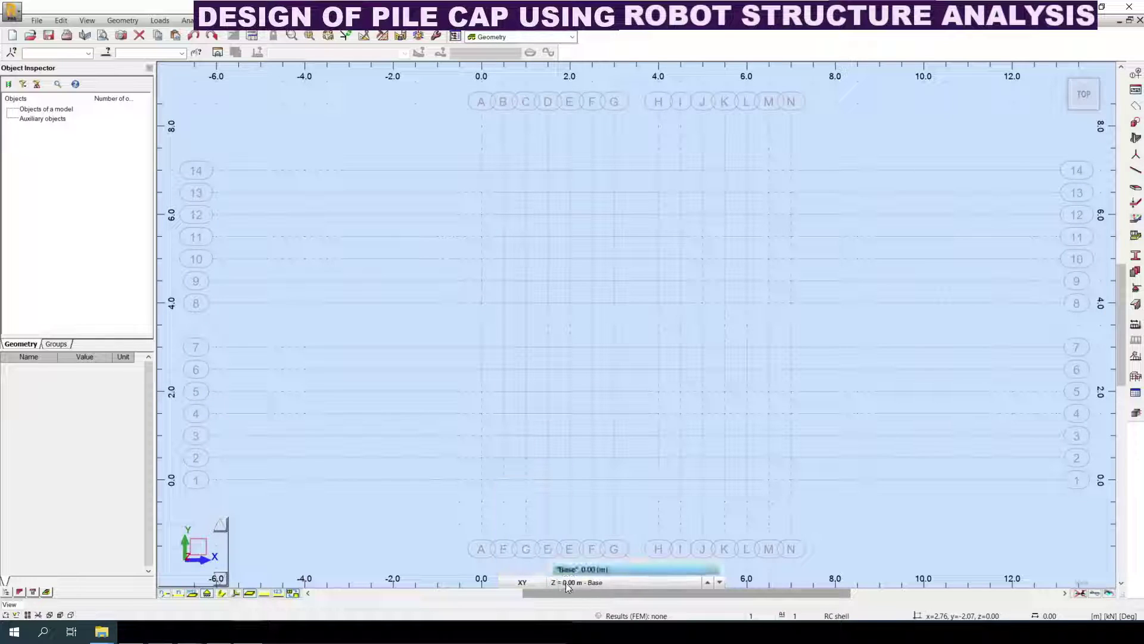
{"action": "left_click", "coordinate": [547, 539]}
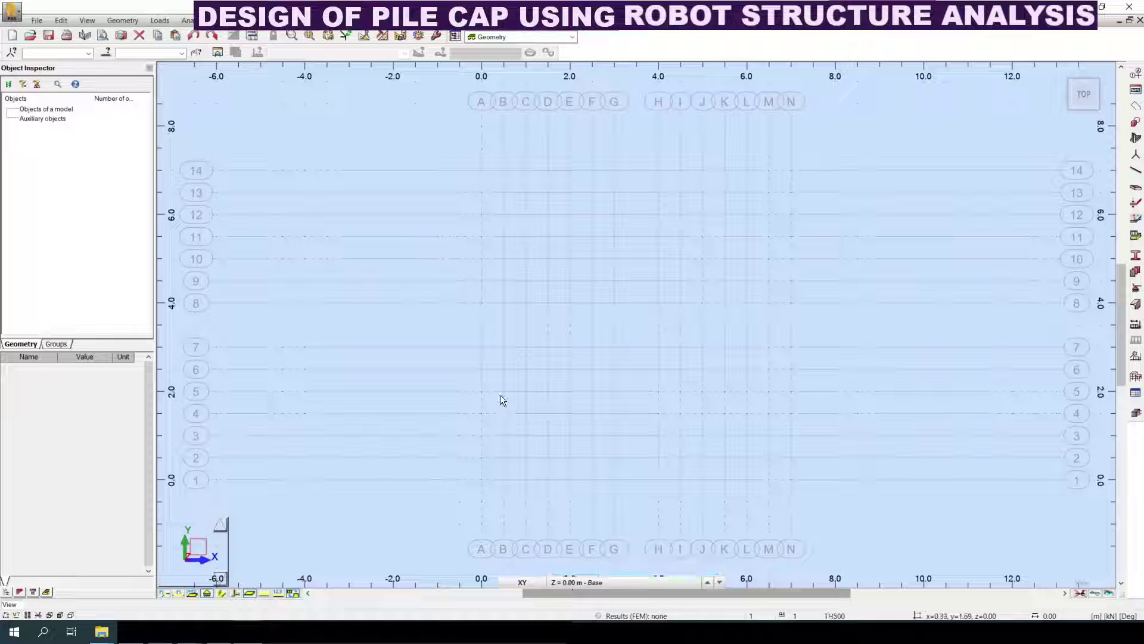
Step: Start a new floor panel, using the rectangle definition method and the Shell model
{"action": "scroll", "coordinate": [503, 304], "scroll_direction": "up", "scroll_amount": 1}
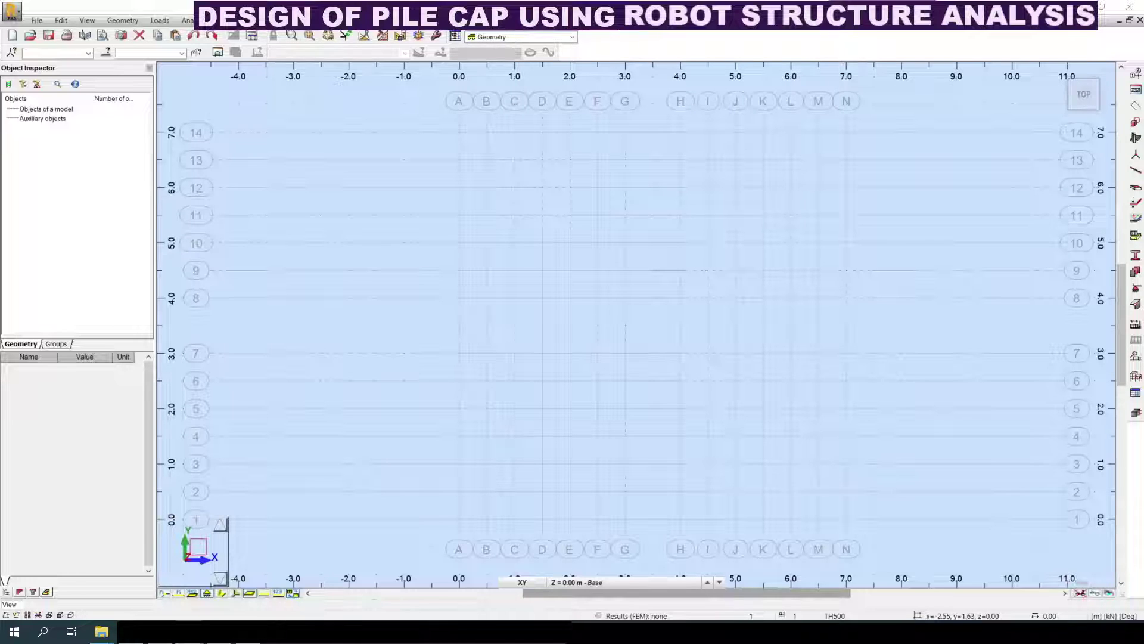
{"action": "left_click", "coordinate": [1135, 139]}
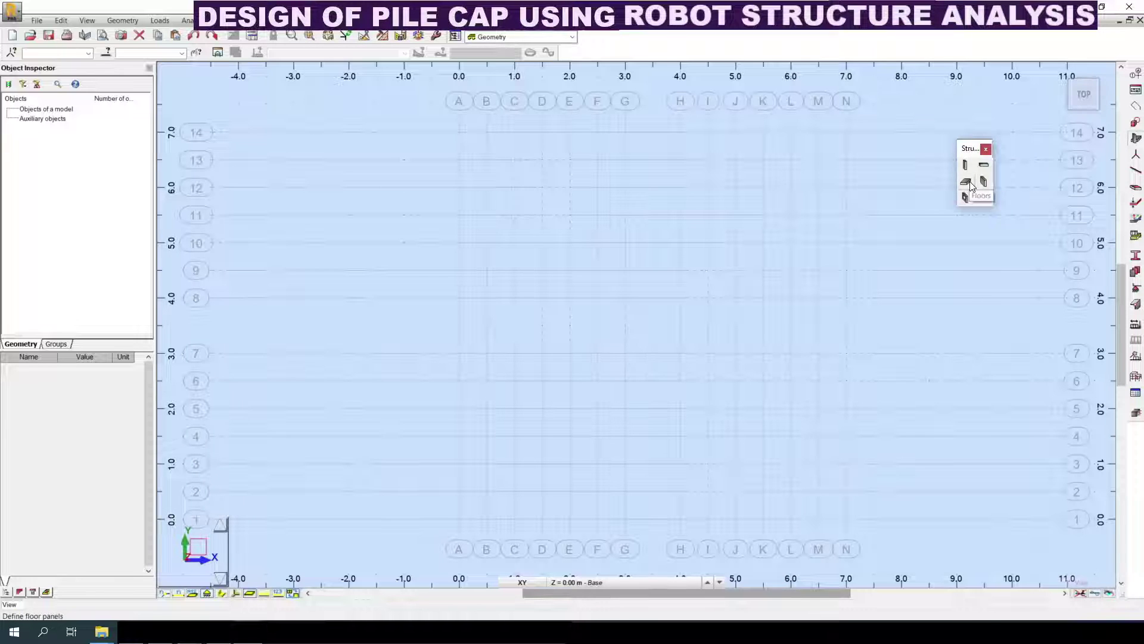
{"action": "left_click", "coordinate": [969, 182]}
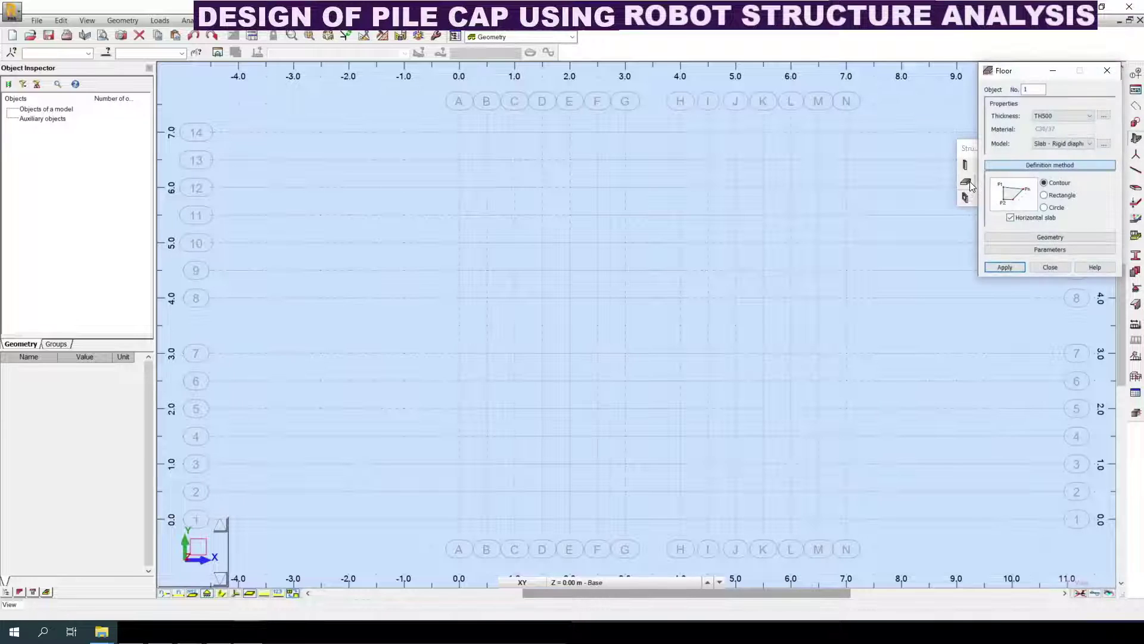
{"action": "left_click", "coordinate": [1061, 197]}
{"action": "left_click", "coordinate": [1058, 145]}
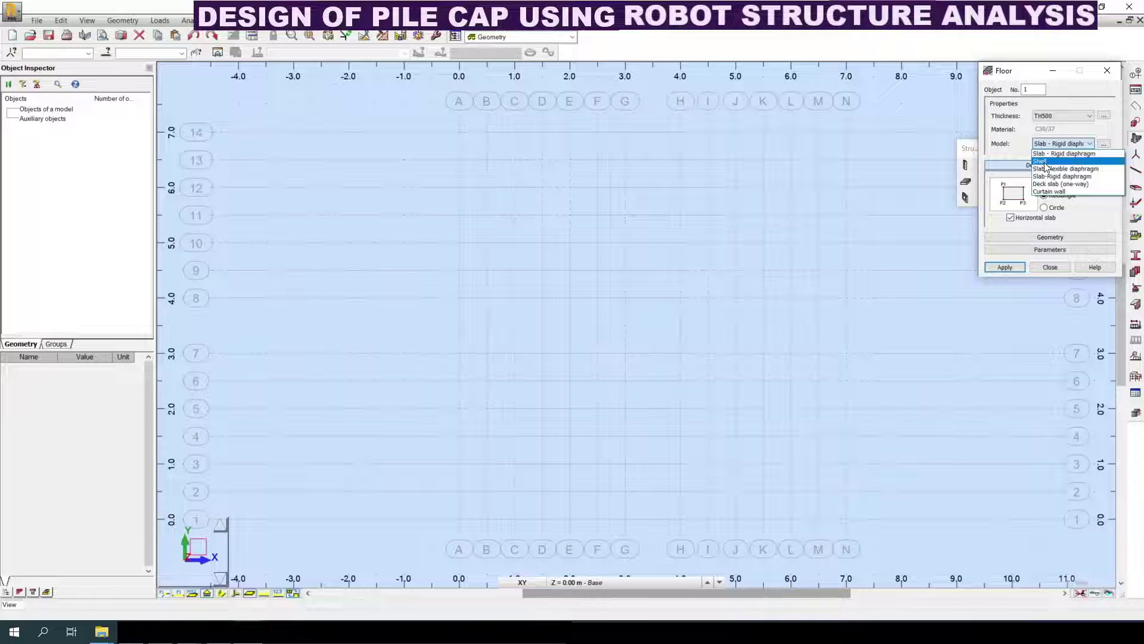
{"action": "left_click", "coordinate": [1046, 161]}
Step: Define a new constant floor thickness of 600 mm labelled TH600
{"action": "left_click", "coordinate": [1062, 115]}
{"action": "left_click", "coordinate": [1063, 118]}
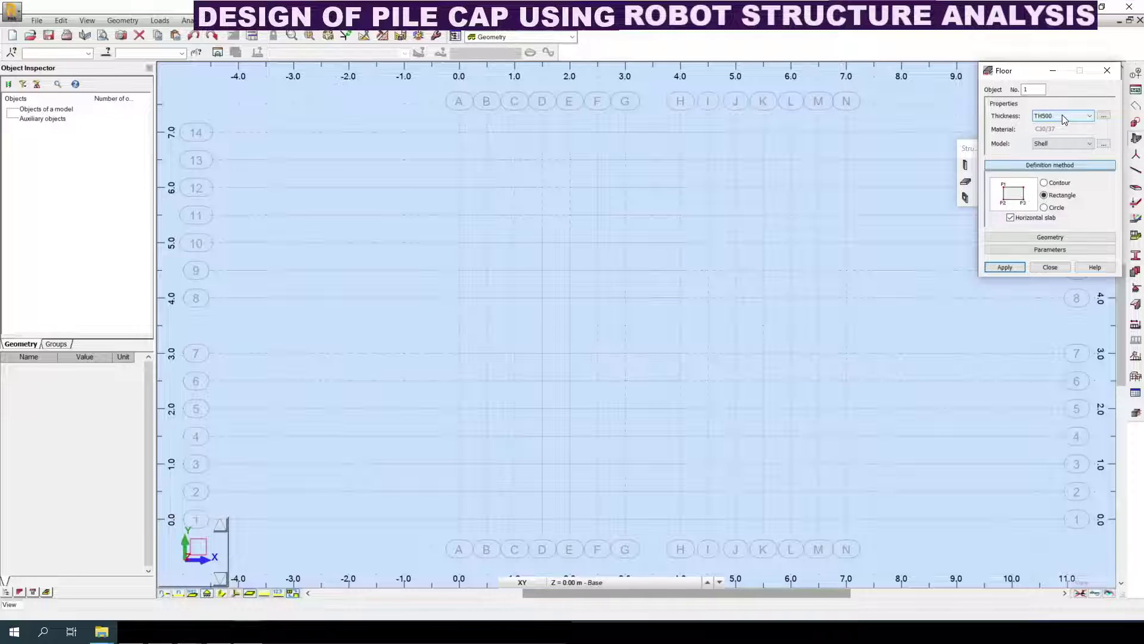
{"action": "left_click", "coordinate": [1062, 115]}
{"action": "left_click", "coordinate": [1062, 115]}
{"action": "left_click", "coordinate": [1104, 117]}
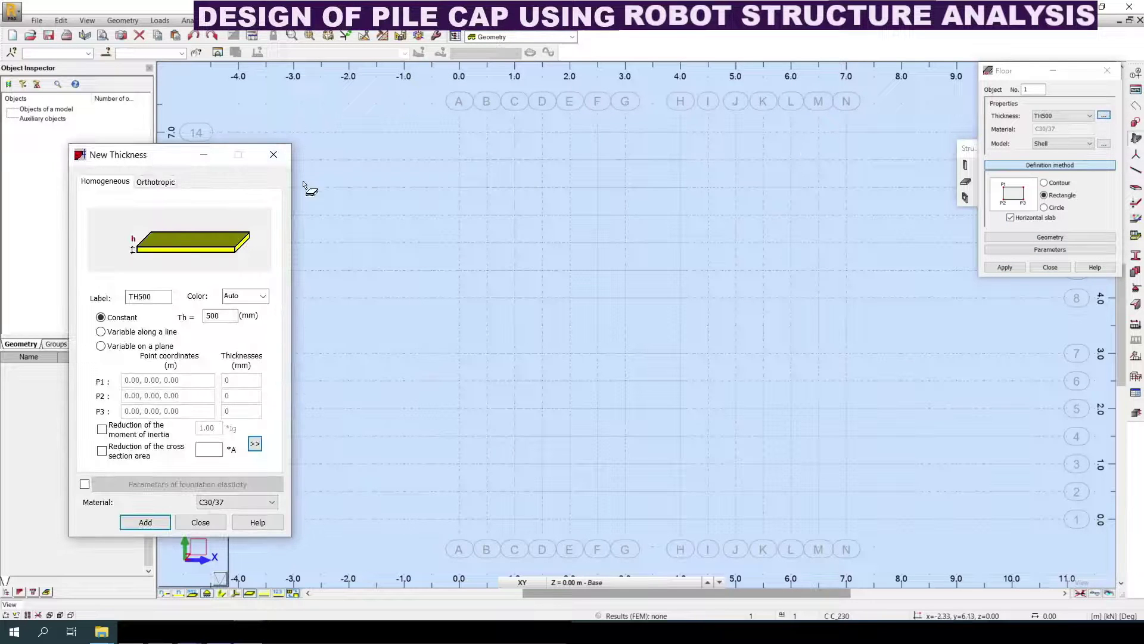
{"action": "left_click_drag", "start_coordinate": [116, 157], "coordinate": [675, 164]}
{"action": "left_click_drag", "start_coordinate": [769, 290], "coordinate": [739, 293]}
{"action": "type", "text": "6"}
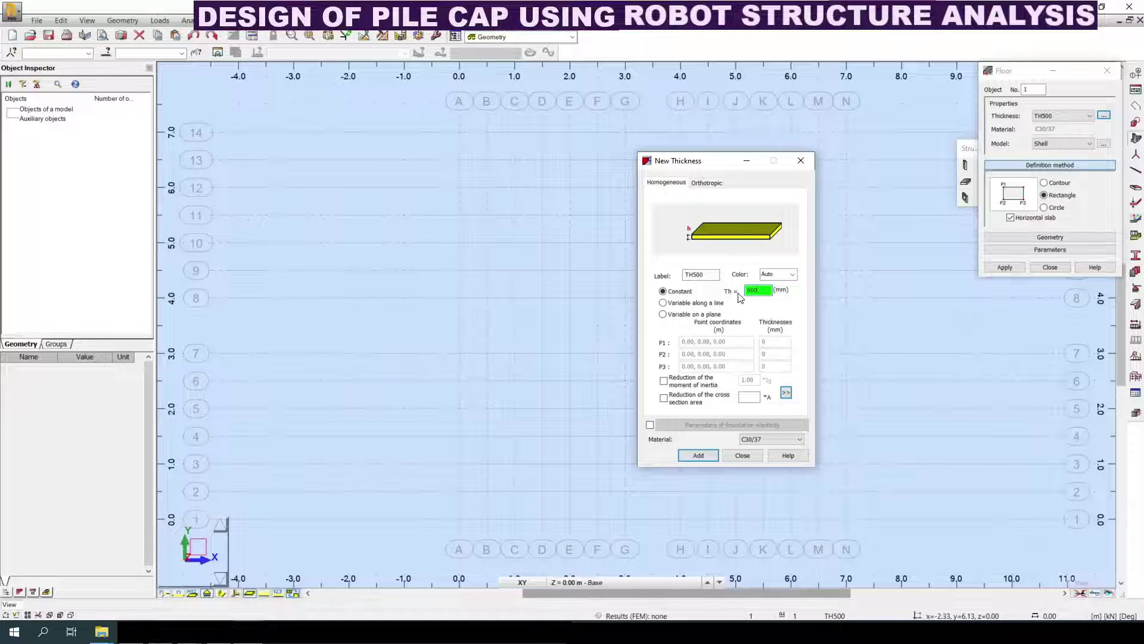
{"action": "double_click", "coordinate": [707, 276]}
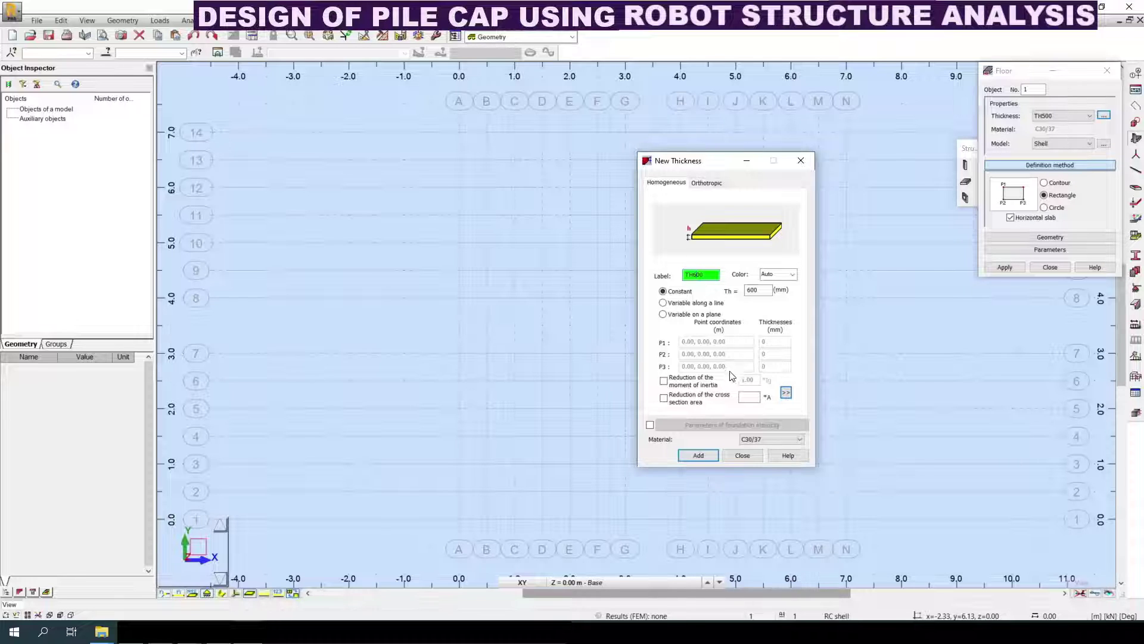
Step: Assign material M 25 to the new thickness, add it, and close the thickness definition
{"action": "left_click", "coordinate": [749, 441]}
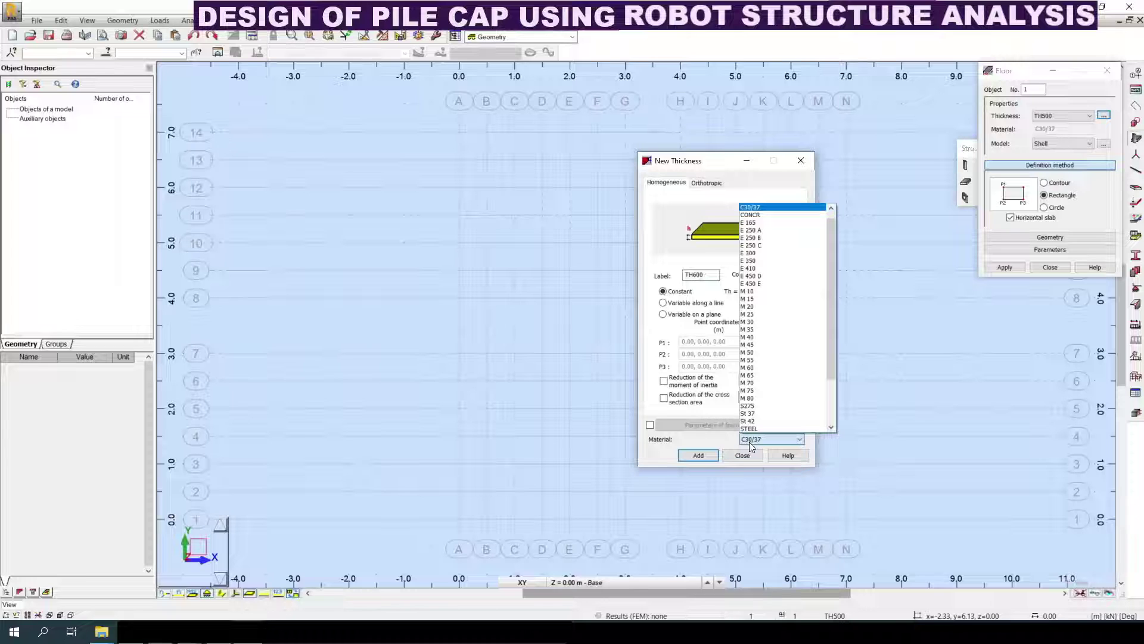
{"action": "left_click", "coordinate": [749, 442]}
{"action": "left_click", "coordinate": [749, 442]}
{"action": "left_click", "coordinate": [747, 314]}
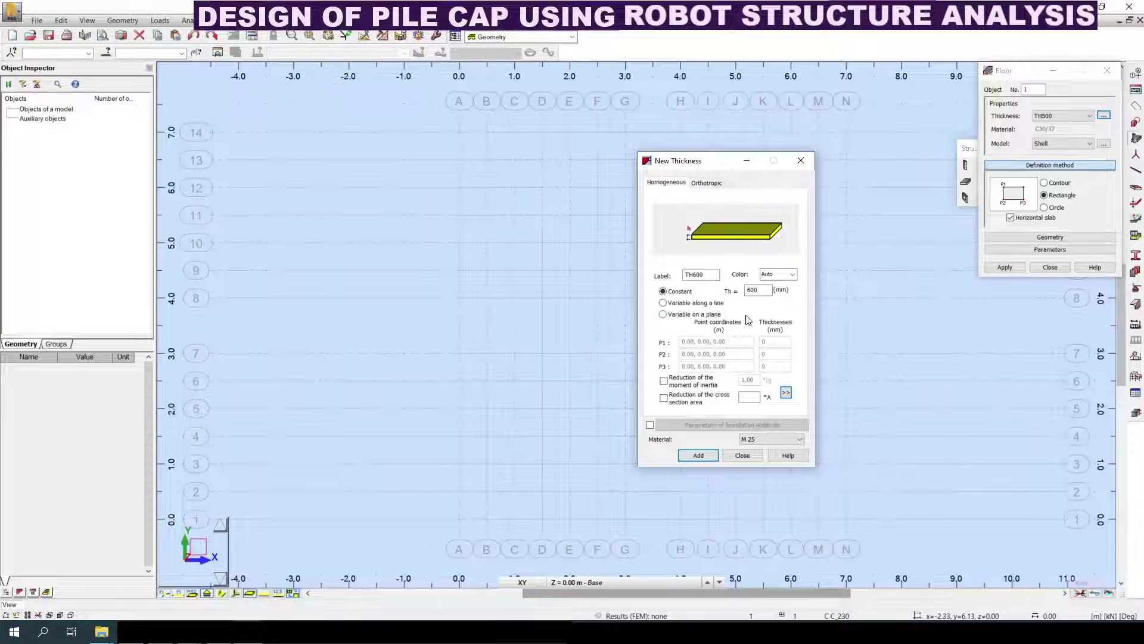
{"action": "left_click", "coordinate": [698, 455]}
{"action": "left_click", "coordinate": [801, 160]}
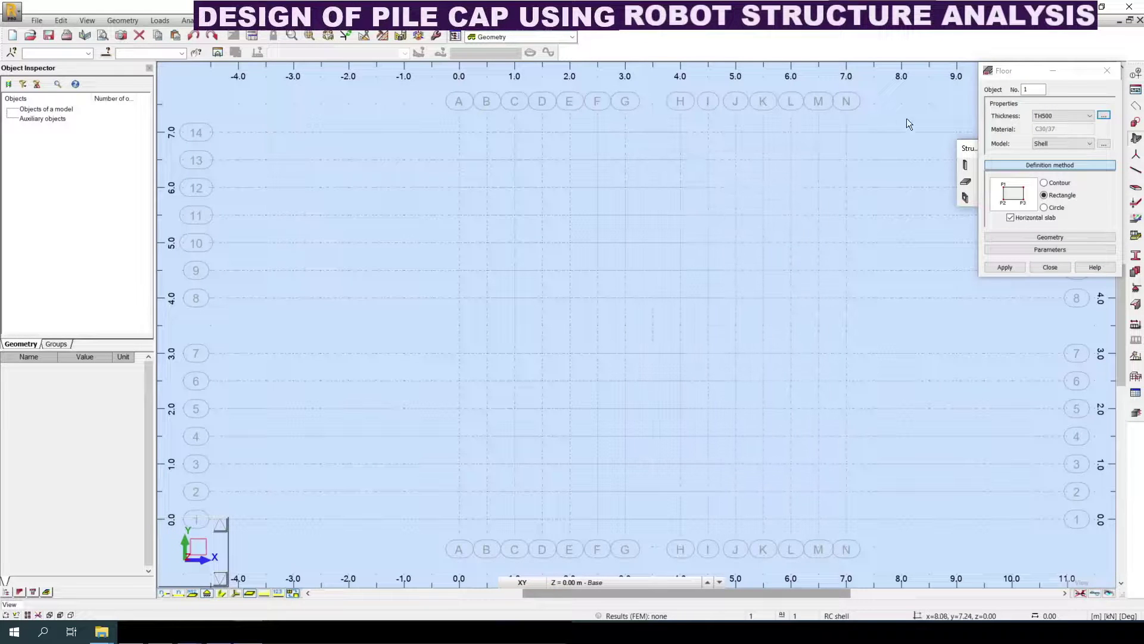
Step: Open the job preferences and check the regional material set and the basic concrete grade
{"action": "left_click", "coordinate": [292, 20]}
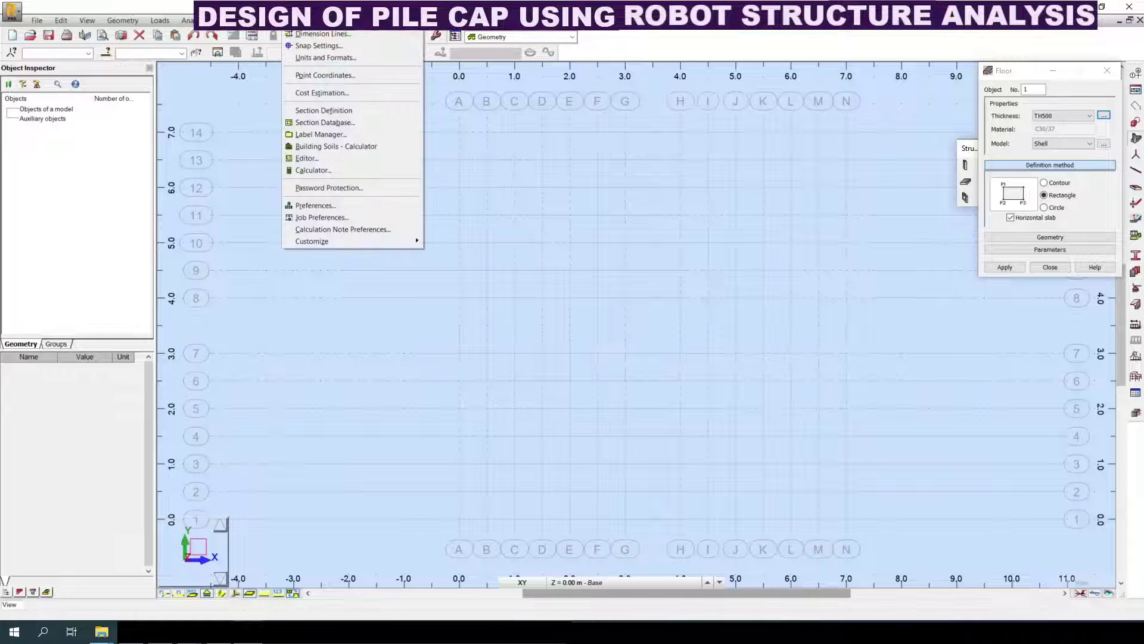
{"action": "left_click", "coordinate": [292, 218]}
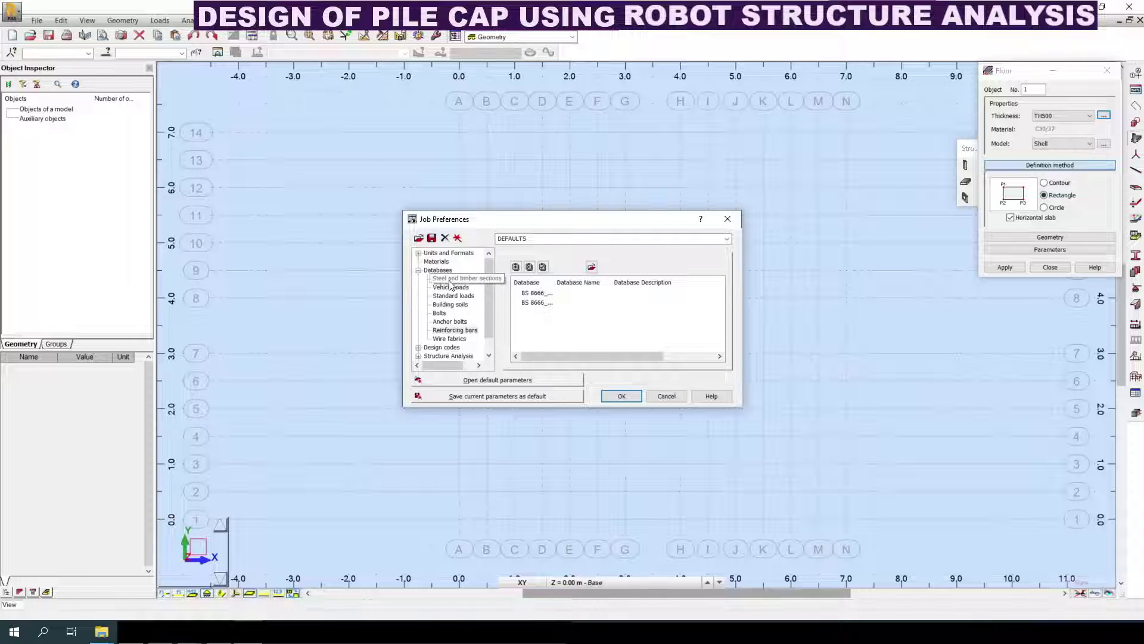
{"action": "left_click", "coordinate": [437, 262]}
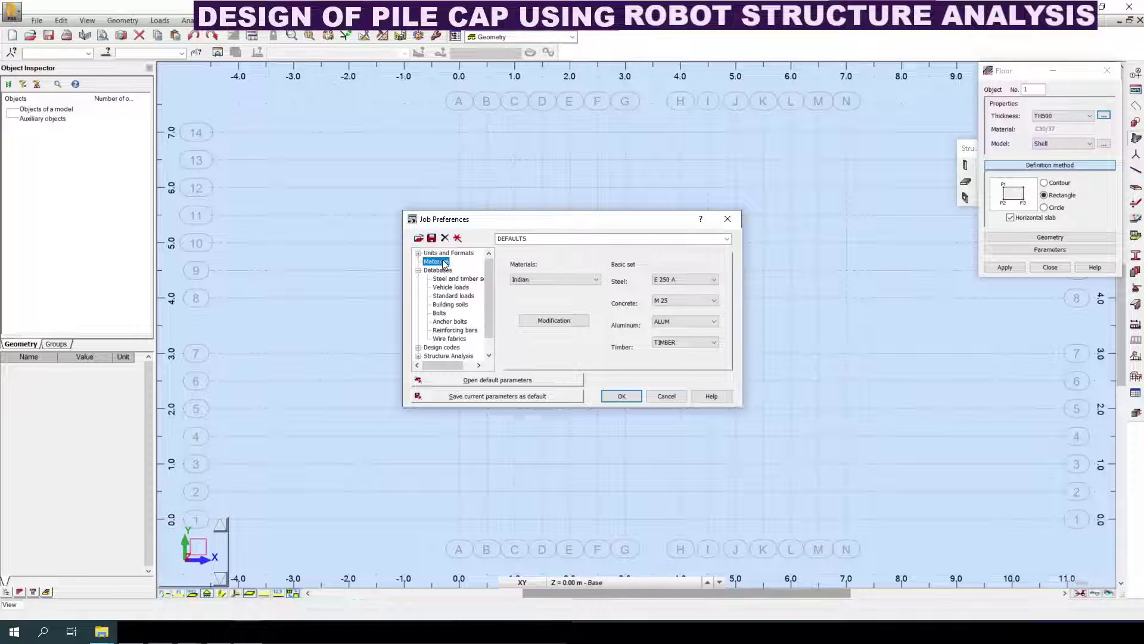
{"action": "left_click", "coordinate": [555, 279]}
{"action": "left_click", "coordinate": [641, 289]}
{"action": "left_click", "coordinate": [672, 304]}
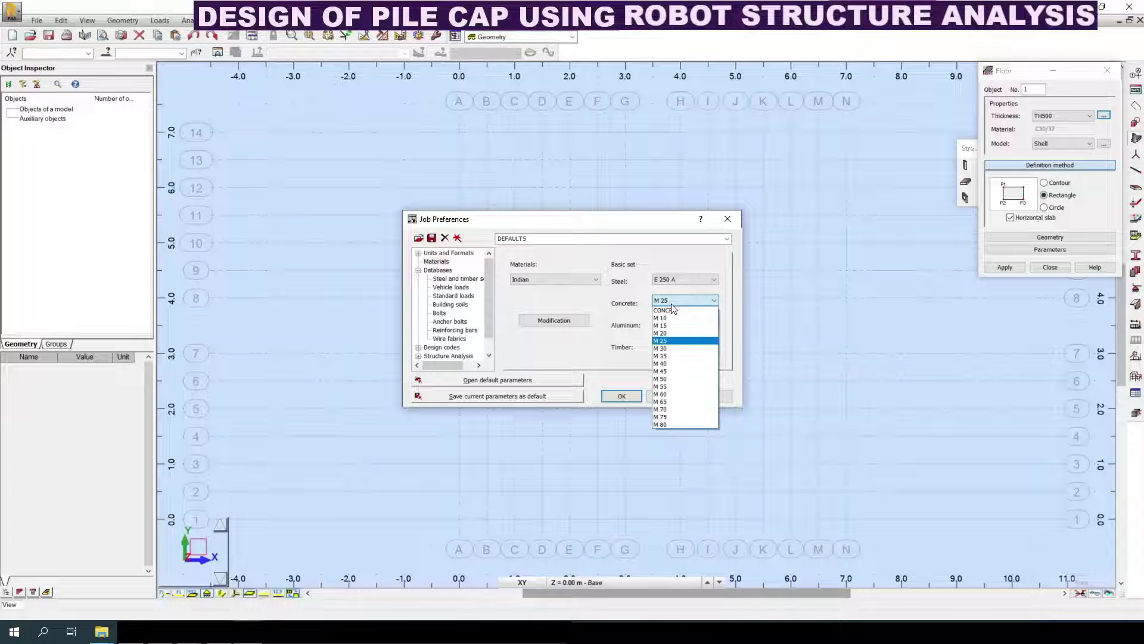
{"action": "left_click", "coordinate": [672, 304]}
Step: Review the section, vehicle load, standard load, anchor bolt and reinforcing bar databases in the job preferences
{"action": "left_click", "coordinate": [453, 278]}
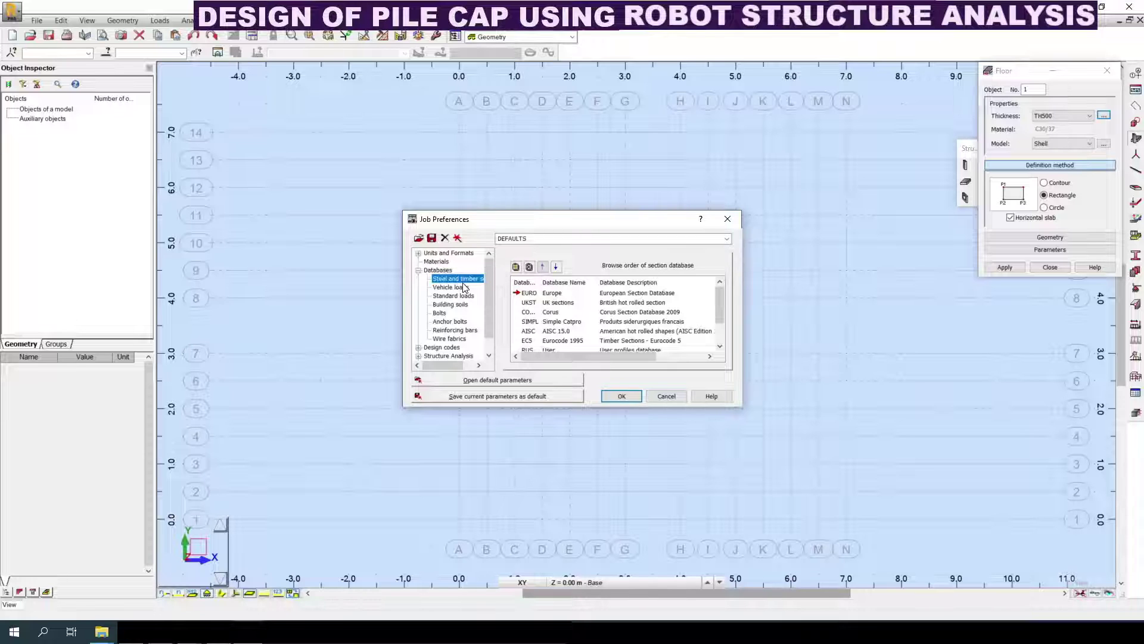
{"action": "left_click", "coordinate": [449, 291]}
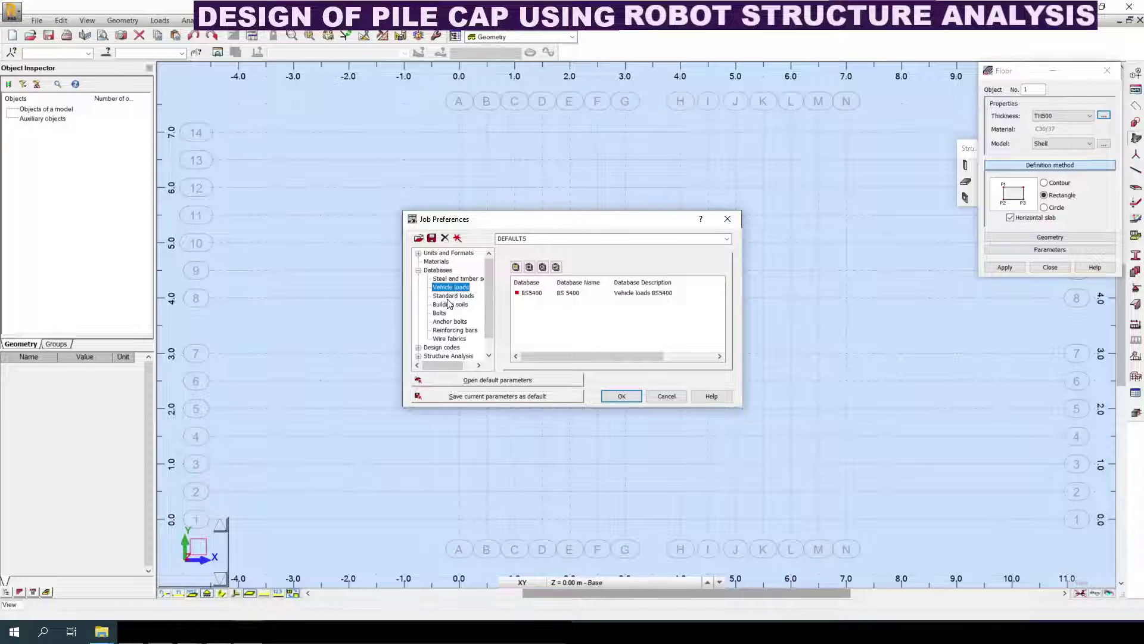
{"action": "left_click", "coordinate": [450, 297]}
{"action": "left_click", "coordinate": [447, 322]}
{"action": "left_click", "coordinate": [450, 331]}
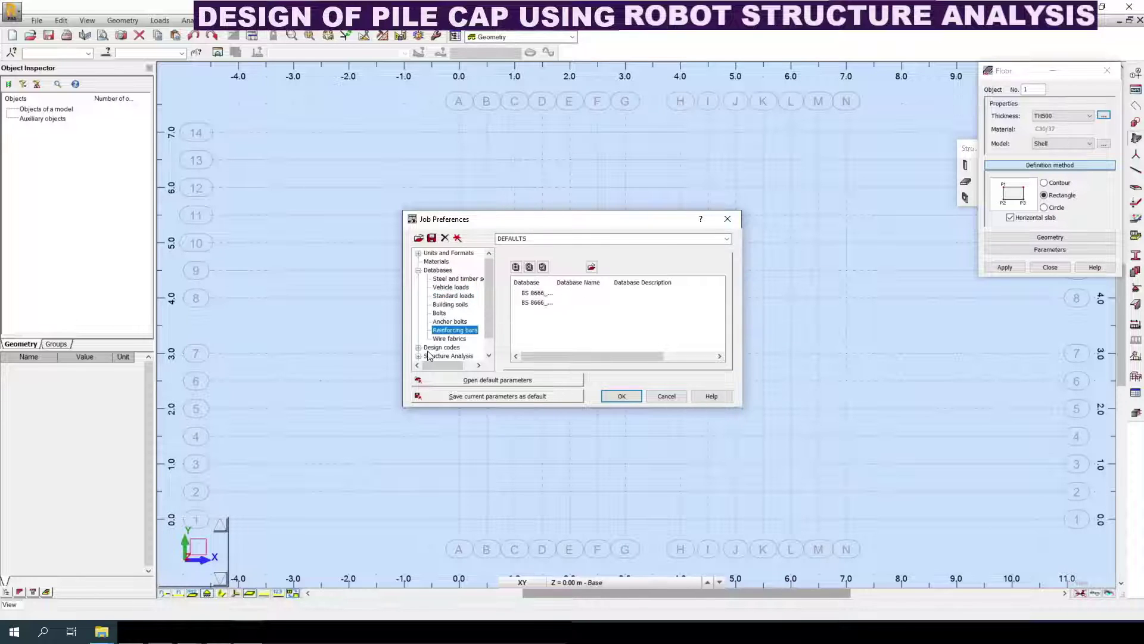
Step: Show the design codes in the job preferences and check the codes offered for steel/aluminum structures
{"action": "left_click", "coordinate": [442, 347]}
{"action": "left_click", "coordinate": [419, 347]}
{"action": "scroll", "coordinate": [450, 321], "scroll_direction": "down", "scroll_amount": 1}
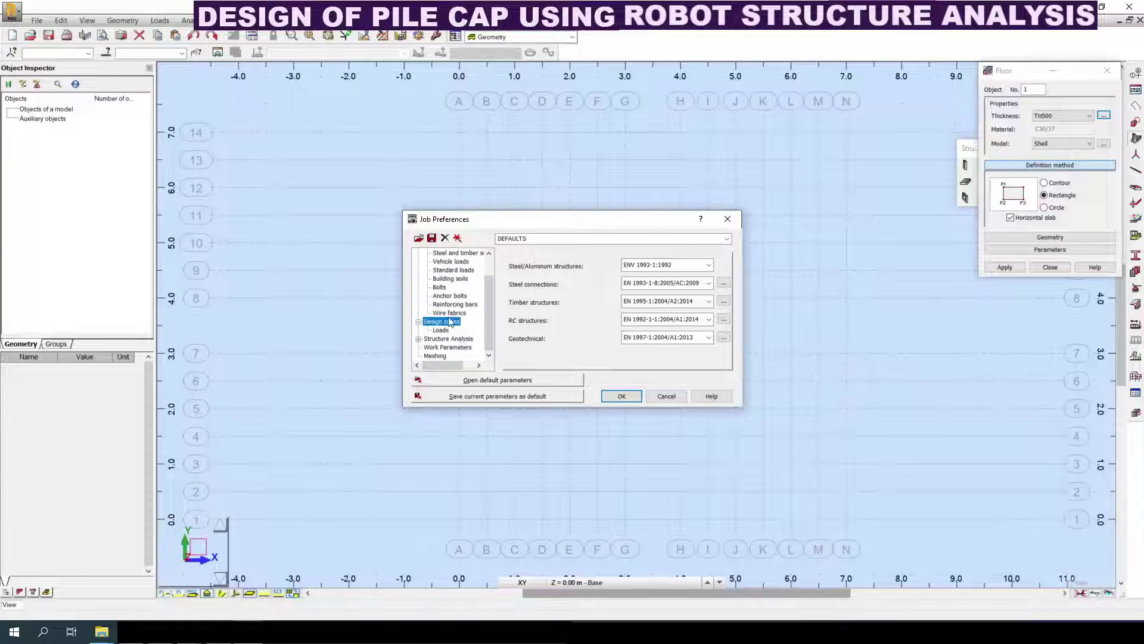
{"action": "left_click", "coordinate": [709, 265]}
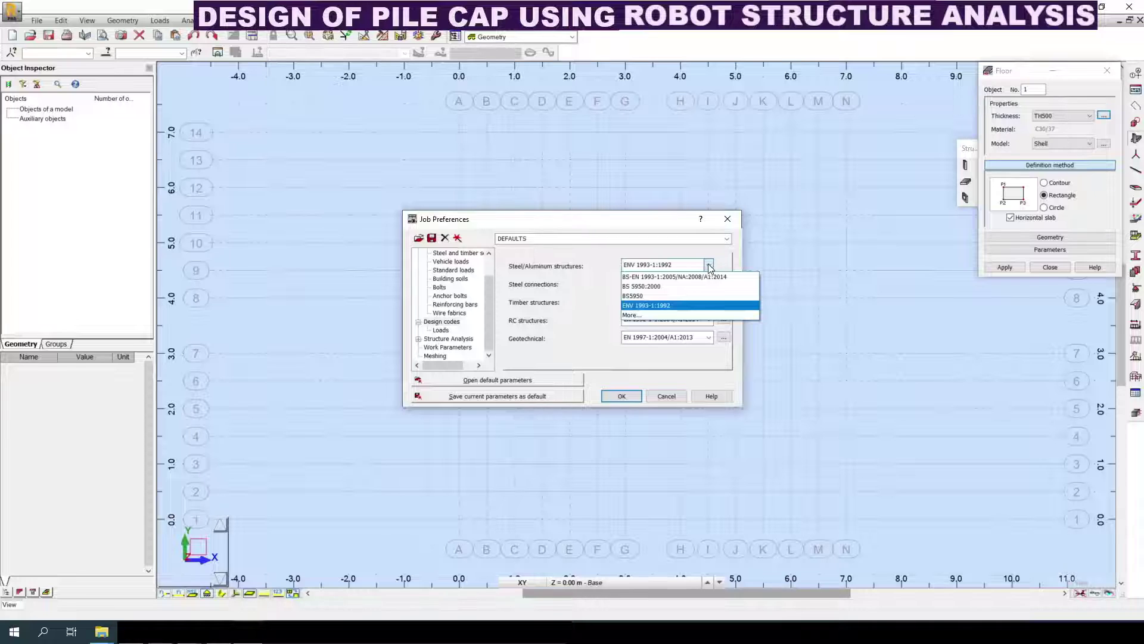
{"action": "left_click", "coordinate": [573, 302]}
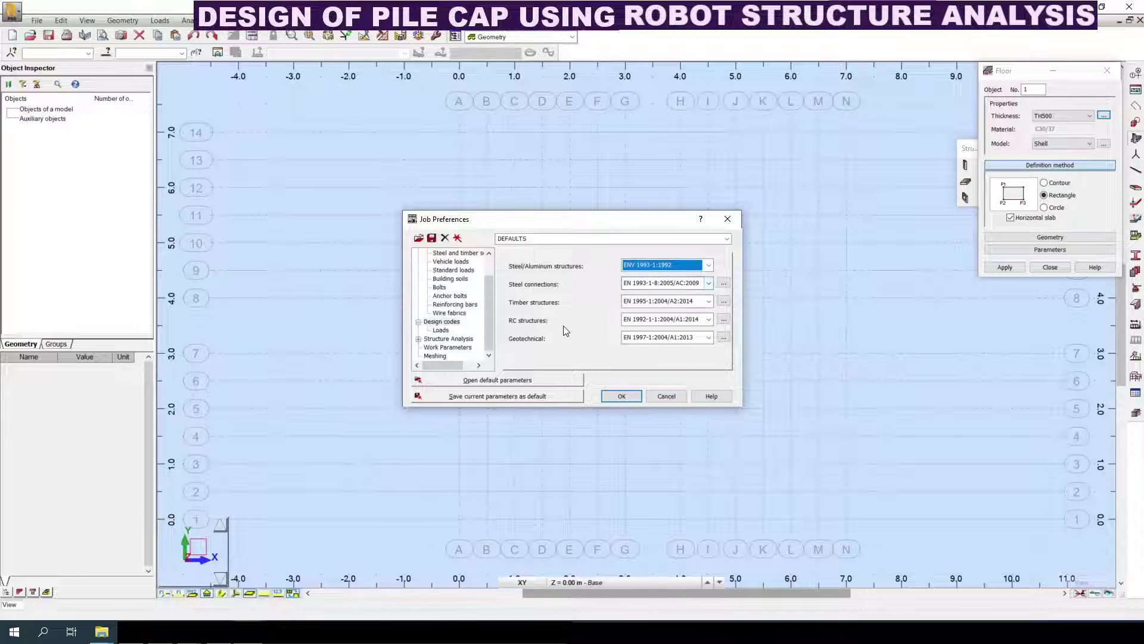
Step: Add IS 456 : 2000 (India) to the RC code list and use it as the RC structures design code
{"action": "left_click", "coordinate": [685, 322]}
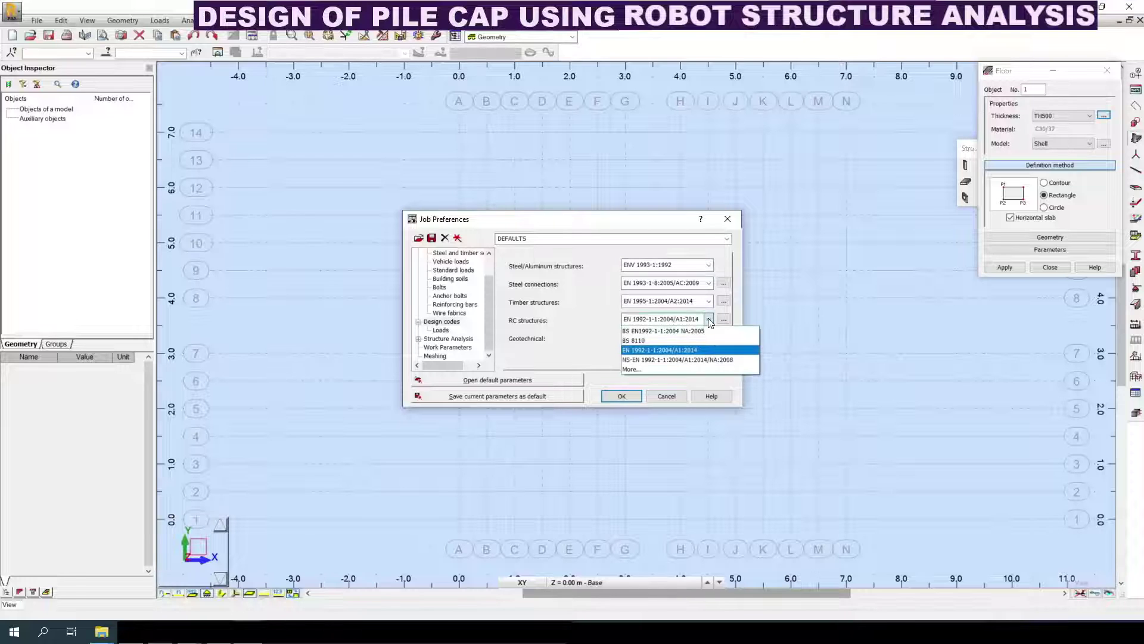
{"action": "left_click", "coordinate": [639, 369]}
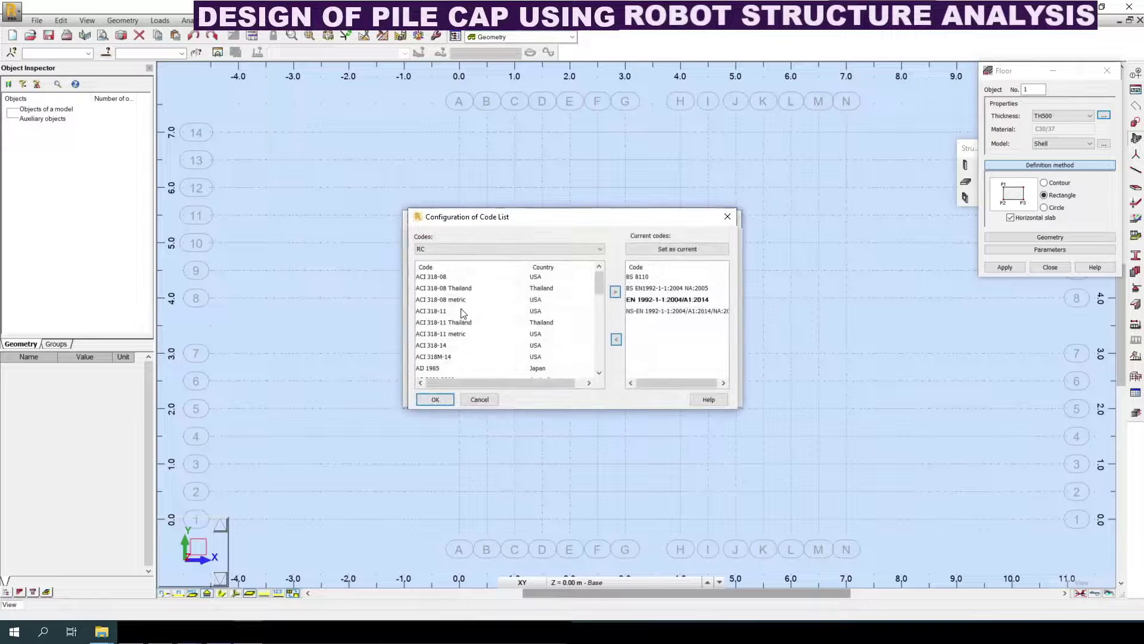
{"action": "left_click", "coordinate": [447, 313]}
{"action": "scroll", "coordinate": [447, 322], "scroll_direction": "down", "scroll_amount": 10}
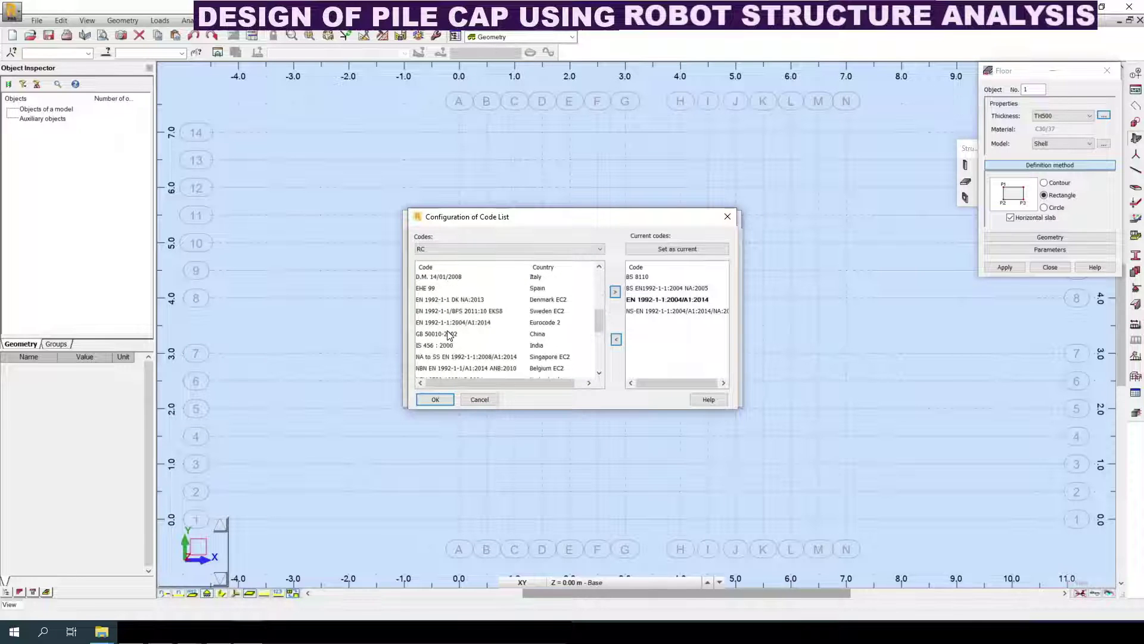
{"action": "scroll", "coordinate": [448, 335], "scroll_direction": "up", "scroll_amount": 4}
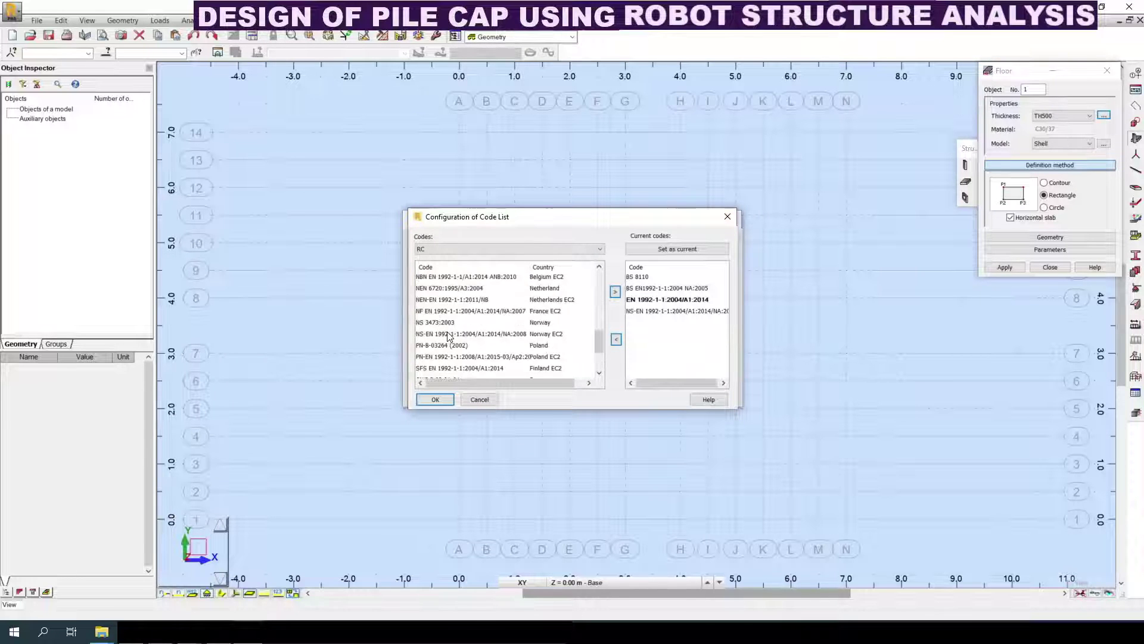
{"action": "scroll", "coordinate": [447, 335], "scroll_direction": "up", "scroll_amount": 5}
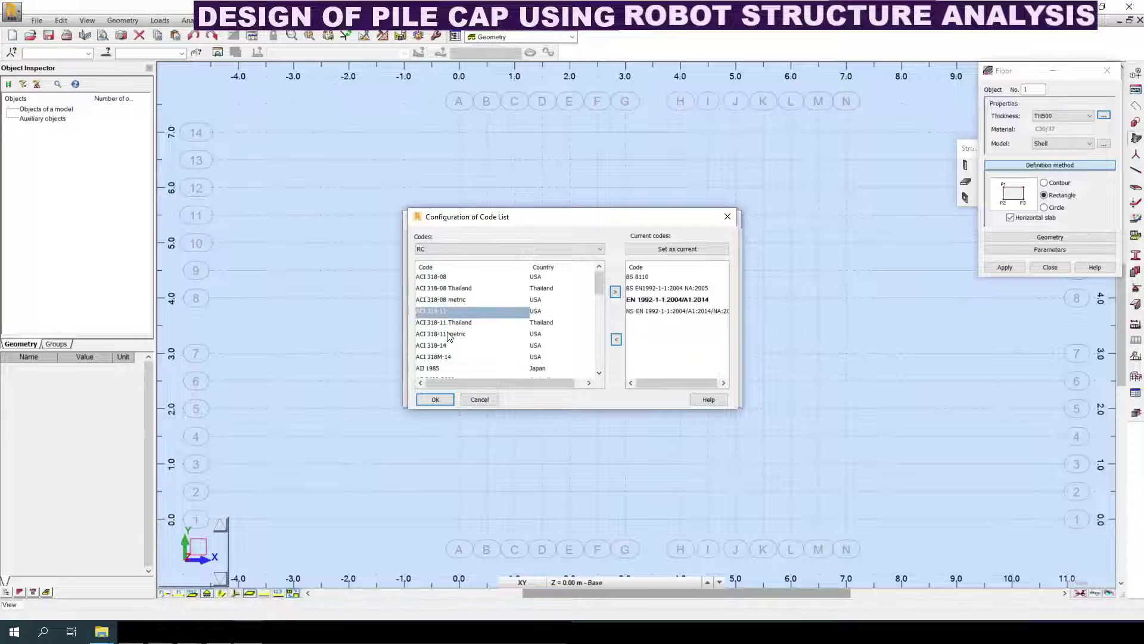
{"action": "scroll", "coordinate": [447, 336], "scroll_direction": "down", "scroll_amount": 3}
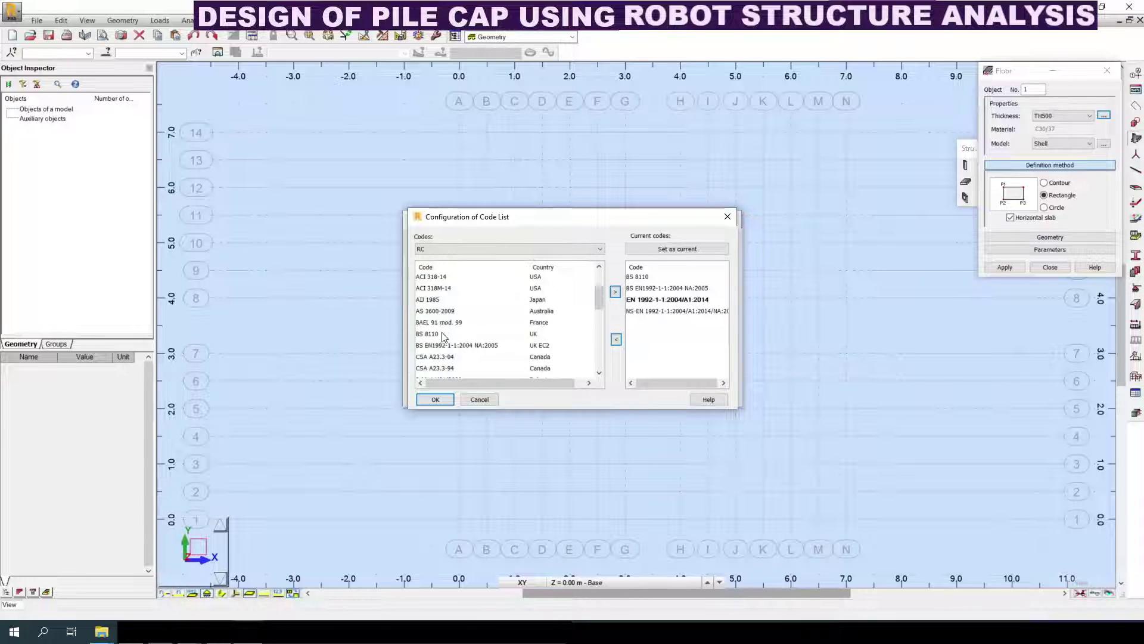
{"action": "left_click", "coordinate": [434, 334]}
{"action": "scroll", "coordinate": [435, 337], "scroll_direction": "down", "scroll_amount": 5}
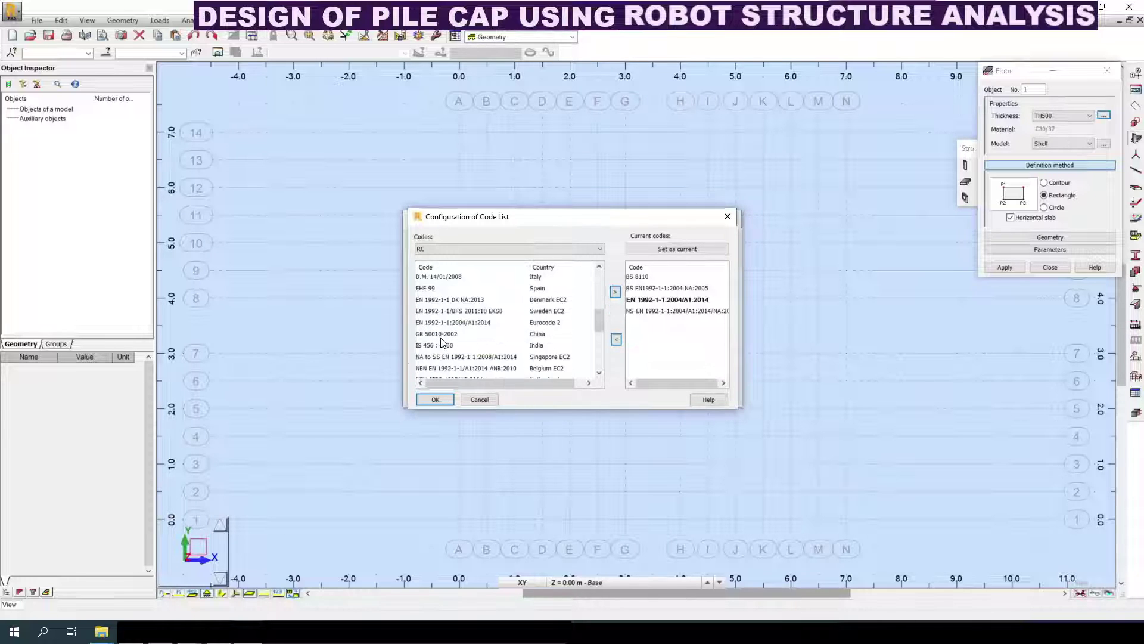
{"action": "left_click", "coordinate": [441, 345]}
{"action": "left_click", "coordinate": [616, 292]}
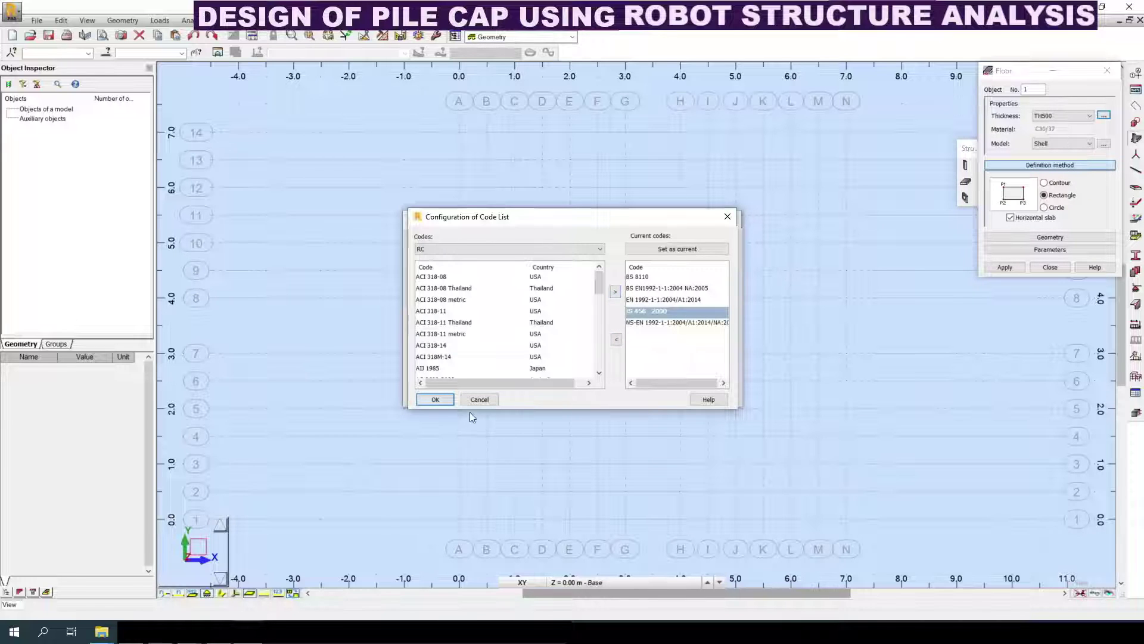
{"action": "left_click", "coordinate": [438, 398]}
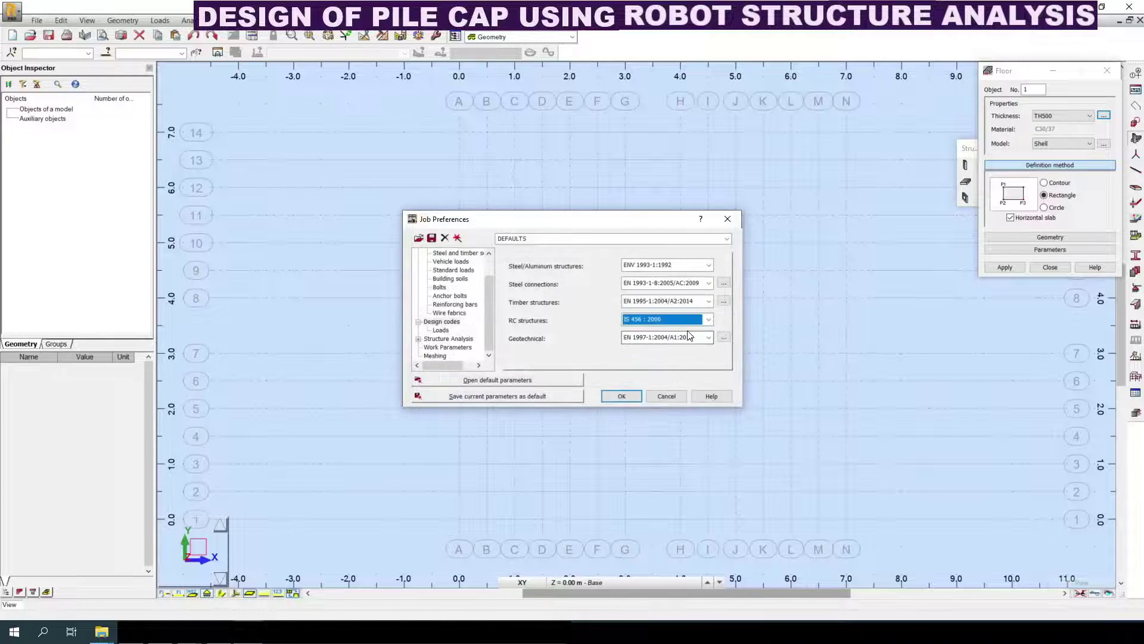
Step: Add IS:875 (Part5) for India to the load combinations code list and use it for code combinations
{"action": "left_click", "coordinate": [441, 330]}
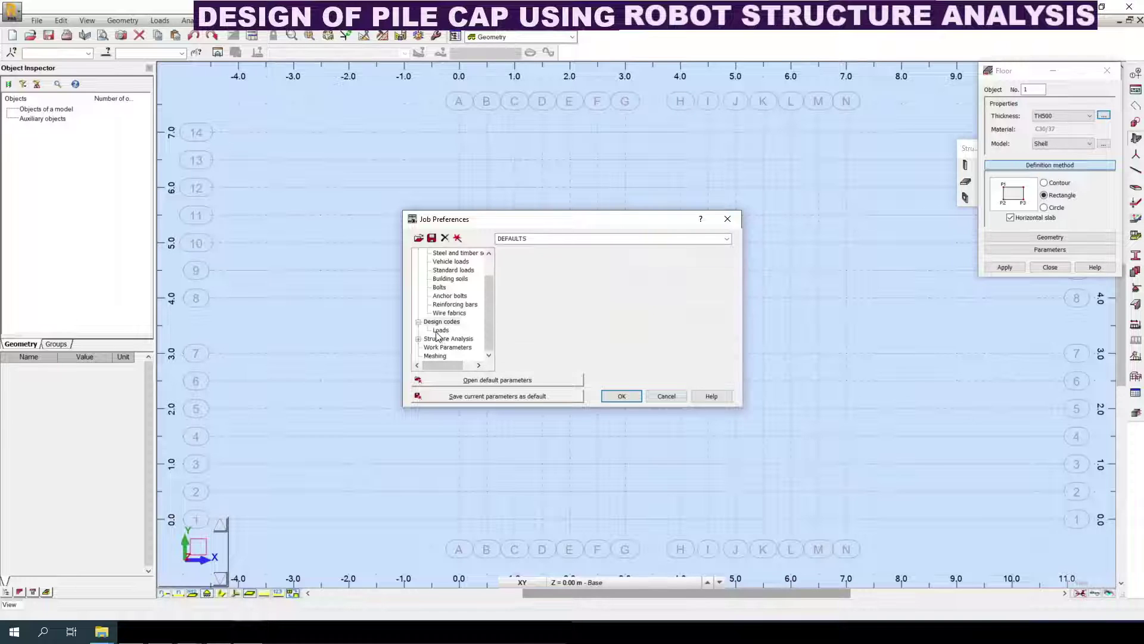
{"action": "left_click", "coordinate": [701, 271]}
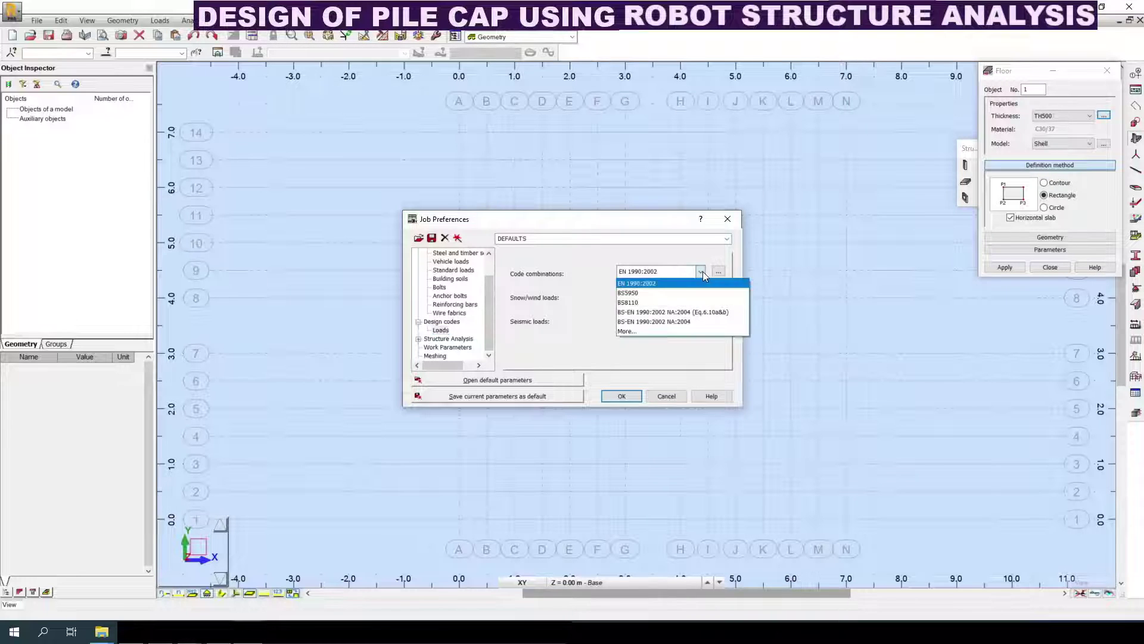
{"action": "left_click", "coordinate": [629, 332]}
{"action": "scroll", "coordinate": [451, 326], "scroll_direction": "down", "scroll_amount": 5}
{"action": "scroll", "coordinate": [451, 327], "scroll_direction": "down", "scroll_amount": 4}
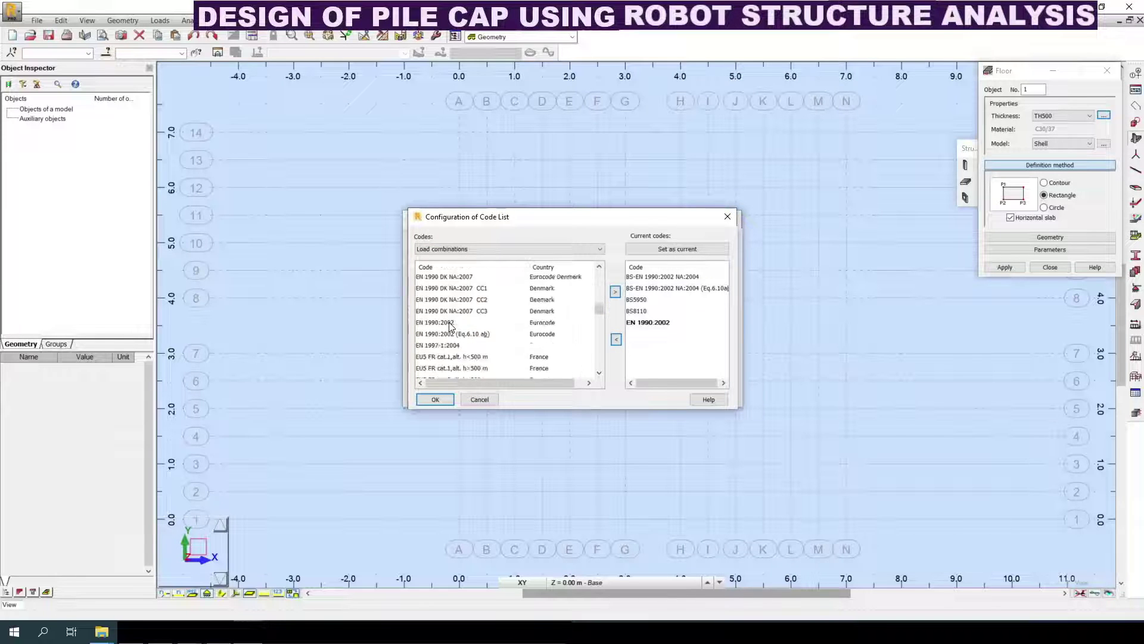
{"action": "scroll", "coordinate": [451, 327], "scroll_direction": "down", "scroll_amount": 1}
{"action": "left_click", "coordinate": [437, 314]}
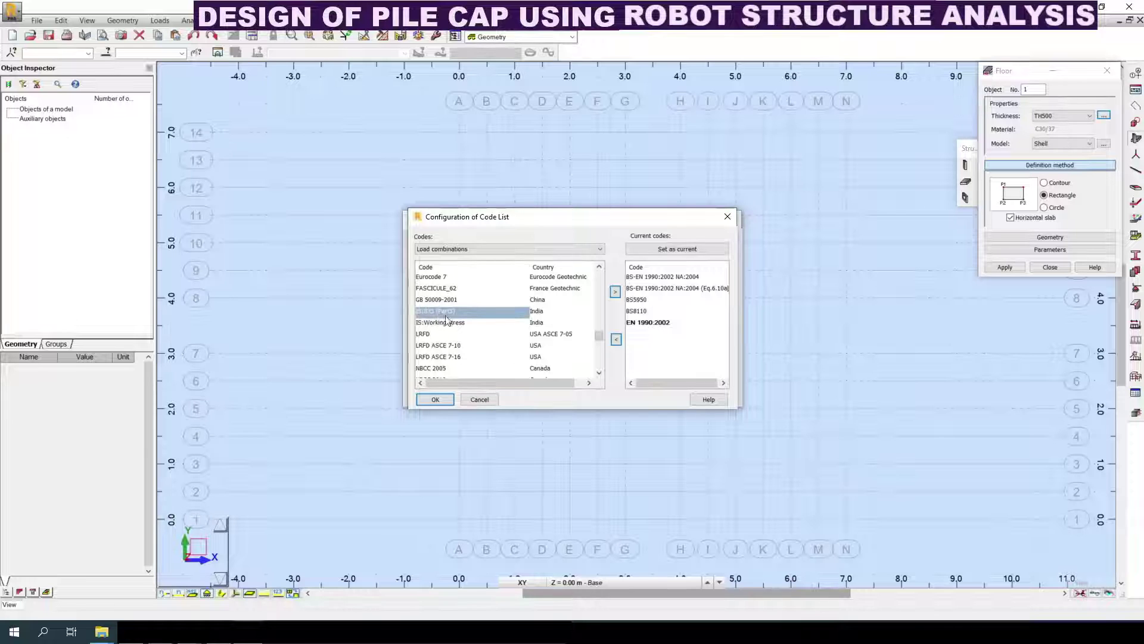
{"action": "left_click", "coordinate": [615, 292]}
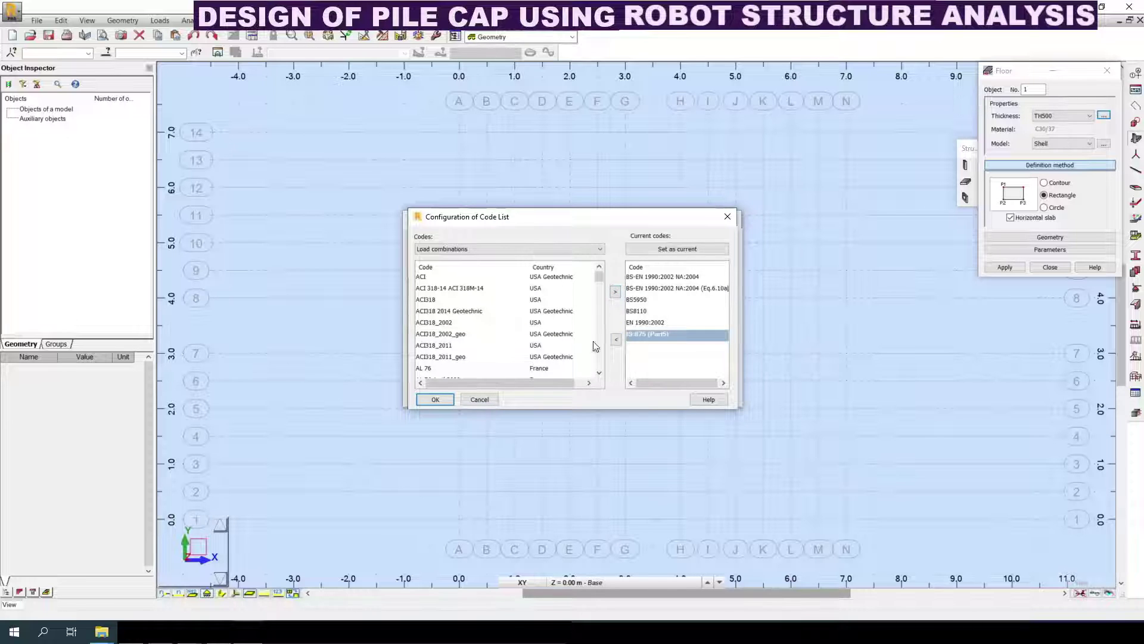
{"action": "left_click", "coordinate": [435, 399]}
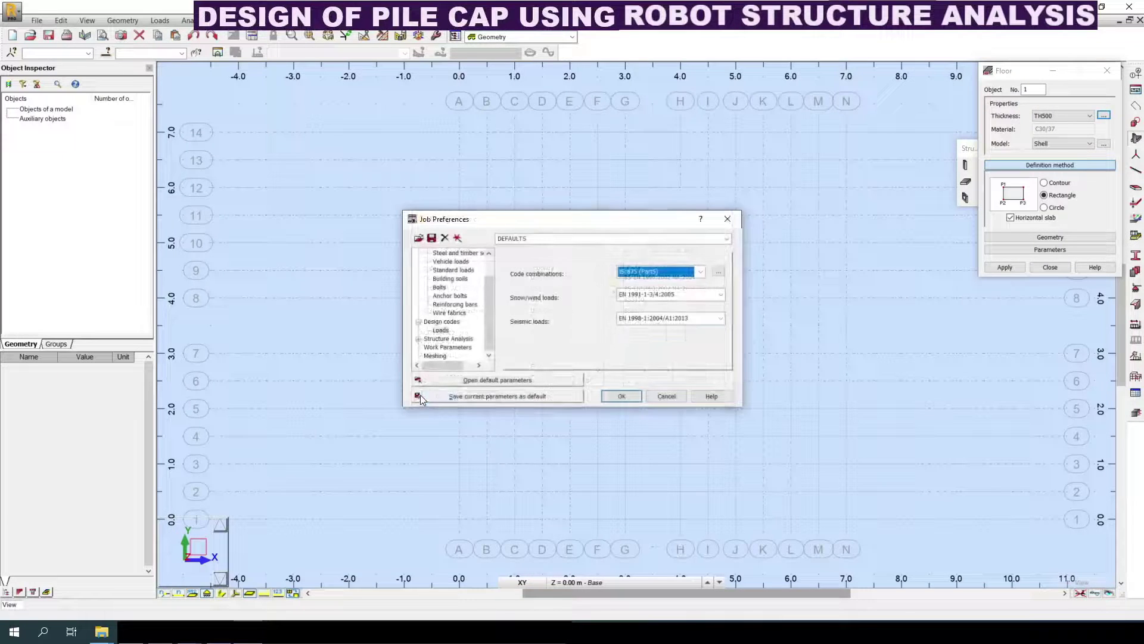
Step: Check the snow/wind and seismic load codes, the design codes and the structure analysis settings in the job preferences
{"action": "left_click", "coordinate": [721, 295]}
{"action": "left_click", "coordinate": [722, 295]}
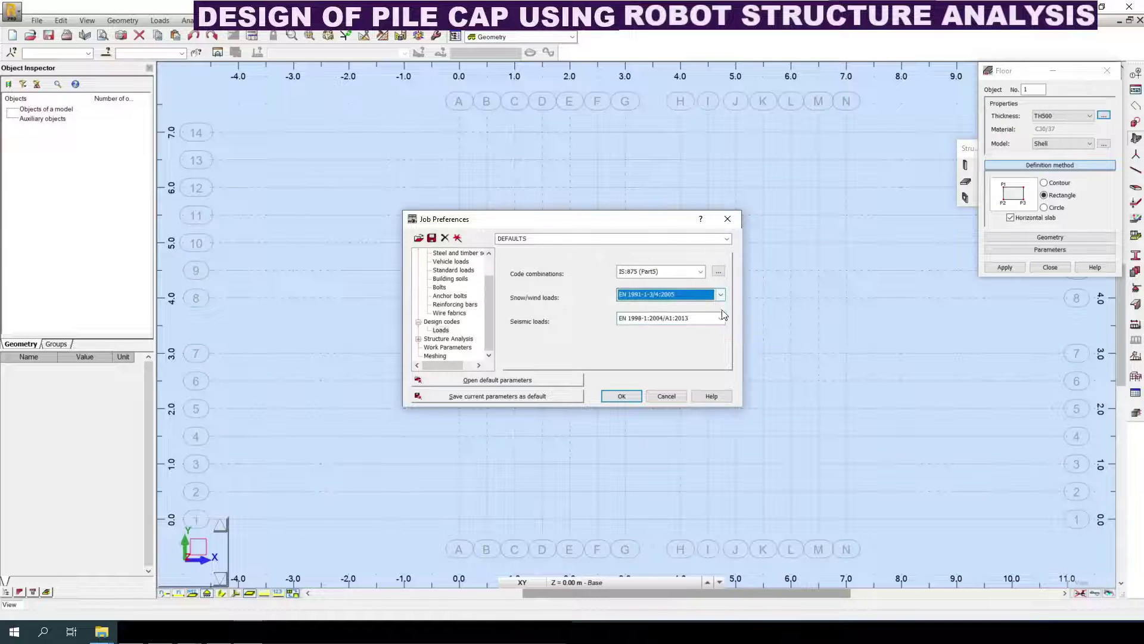
{"action": "left_click", "coordinate": [721, 318]}
{"action": "left_click", "coordinate": [721, 318]}
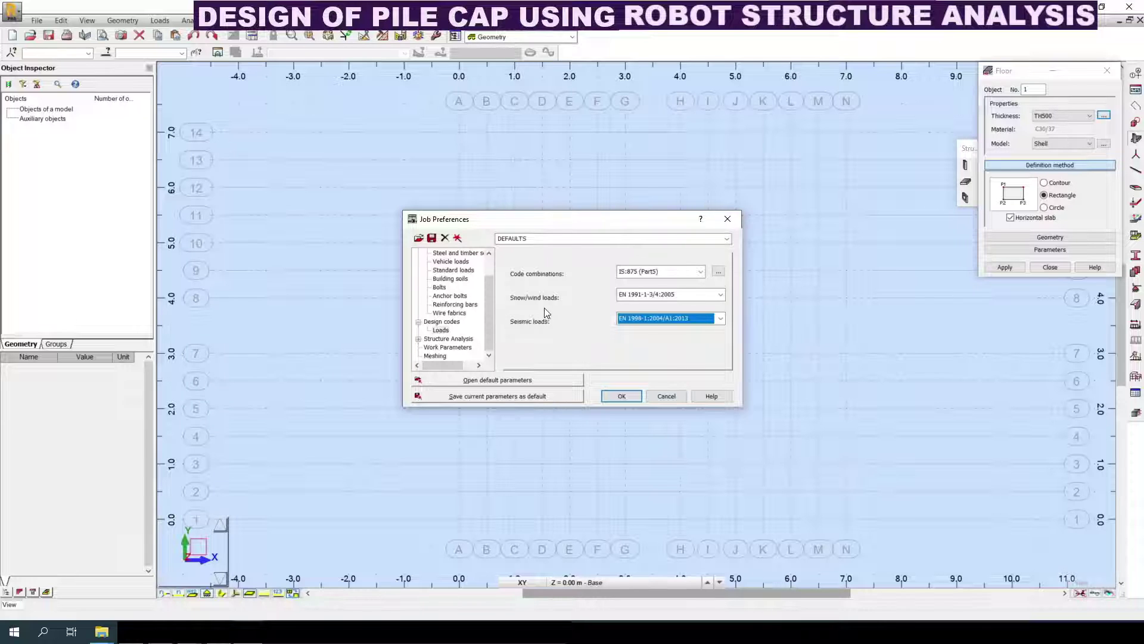
{"action": "left_click", "coordinate": [439, 323]}
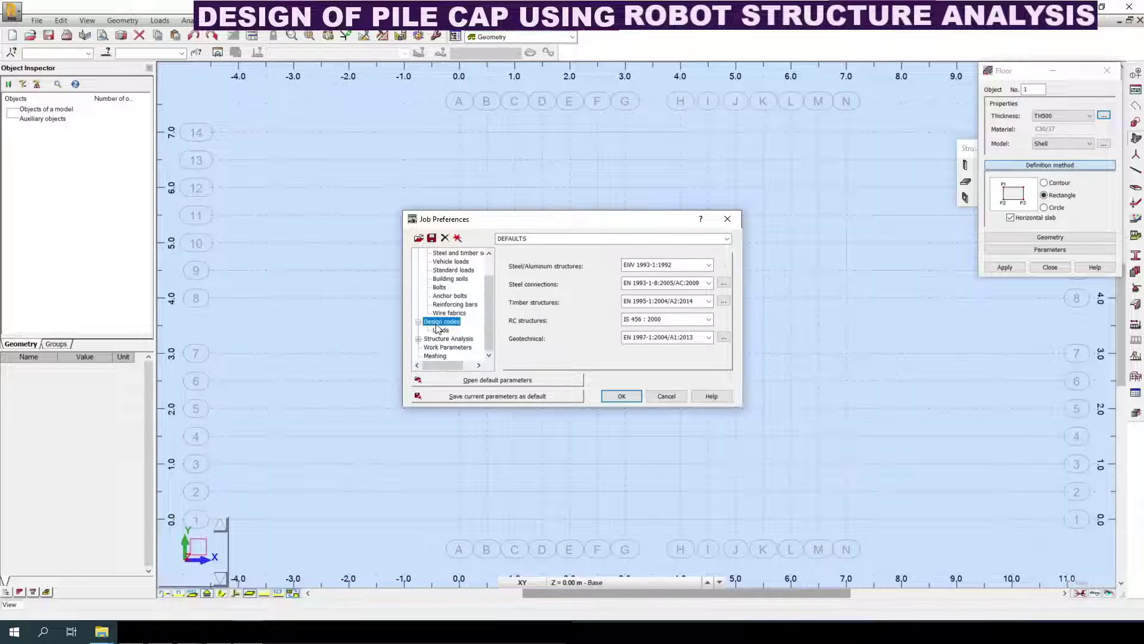
{"action": "left_click", "coordinate": [441, 338]}
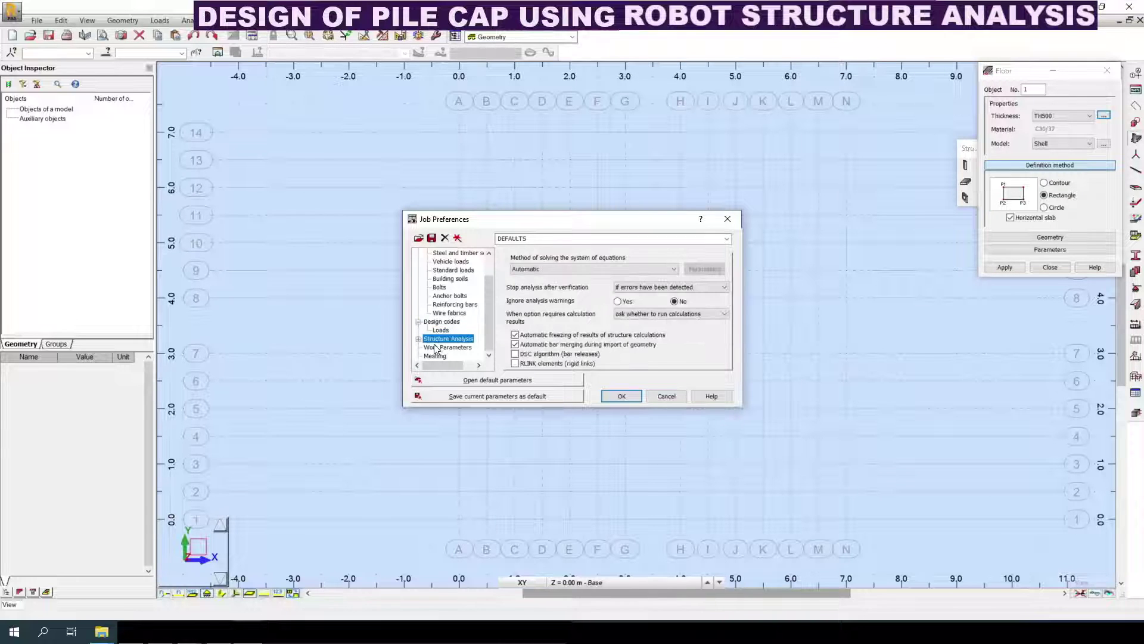
{"action": "scroll", "coordinate": [449, 339], "scroll_direction": "up", "scroll_amount": 1}
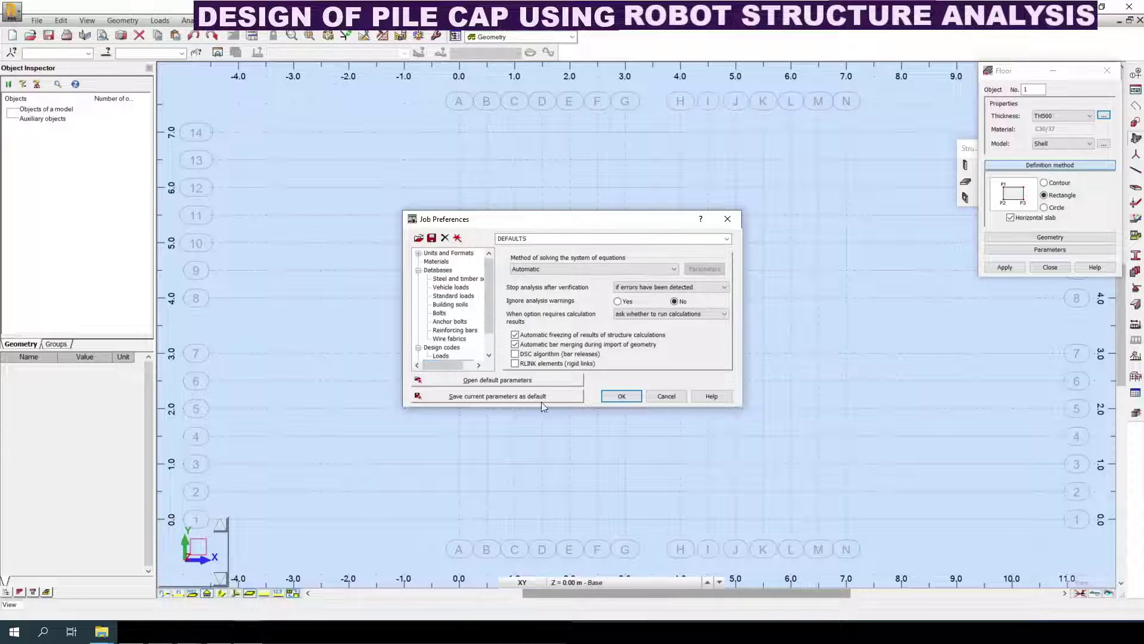
Step: Save the current job preferences as default and accept them
{"action": "left_click", "coordinate": [523, 397]}
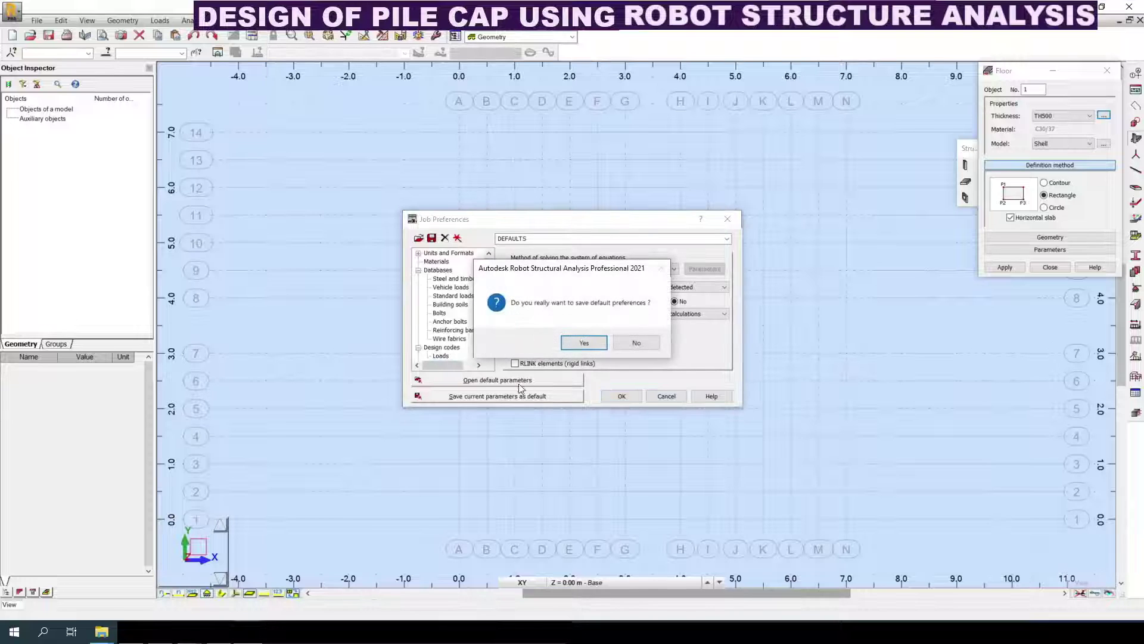
{"action": "left_click", "coordinate": [584, 343]}
{"action": "left_click", "coordinate": [548, 395]}
{"action": "left_click", "coordinate": [582, 339]}
{"action": "left_click", "coordinate": [621, 396]}
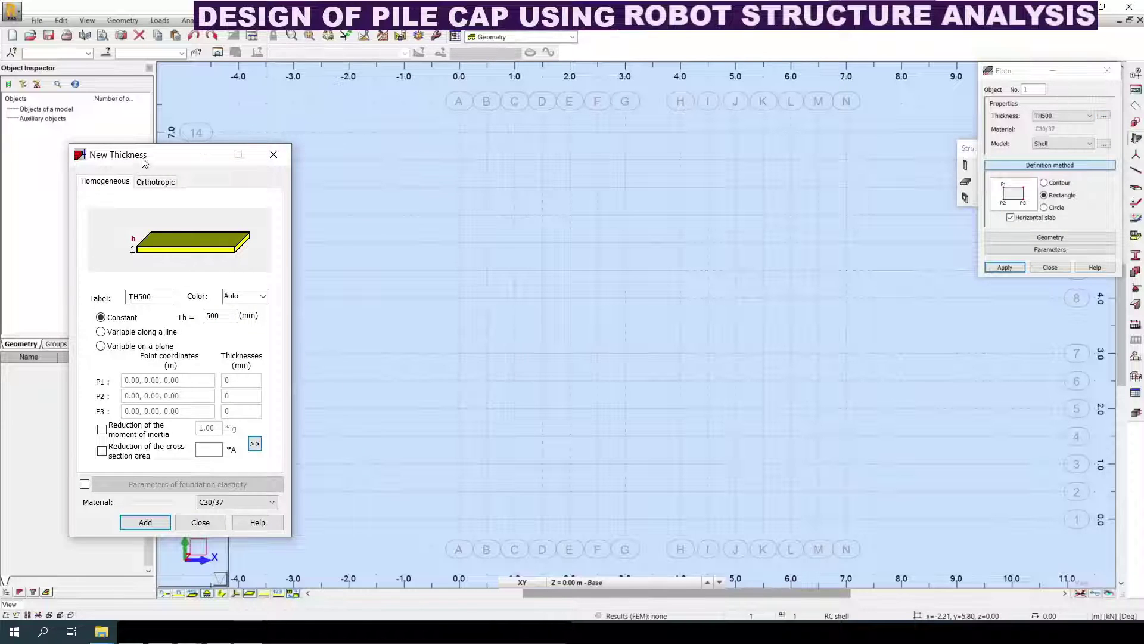
Step: Close the new thickness definition and assign thickness TH600 to the floor, keeping the Shell model
{"action": "left_click_drag", "start_coordinate": [136, 162], "coordinate": [441, 180]}
{"action": "left_click", "coordinate": [544, 173]}
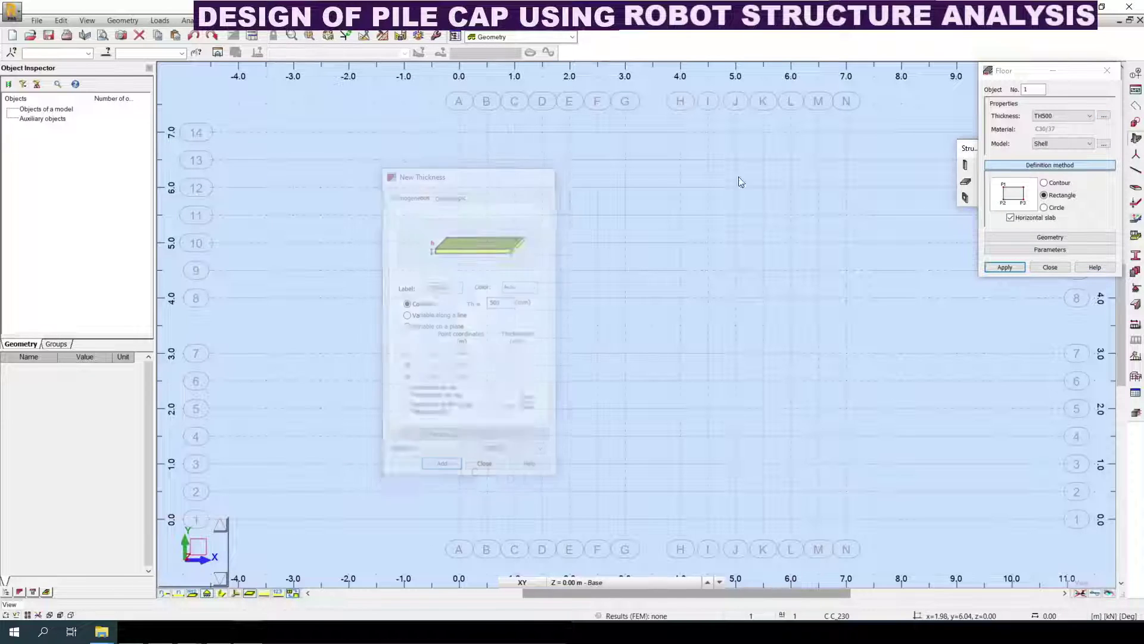
{"action": "left_click", "coordinate": [1079, 116]}
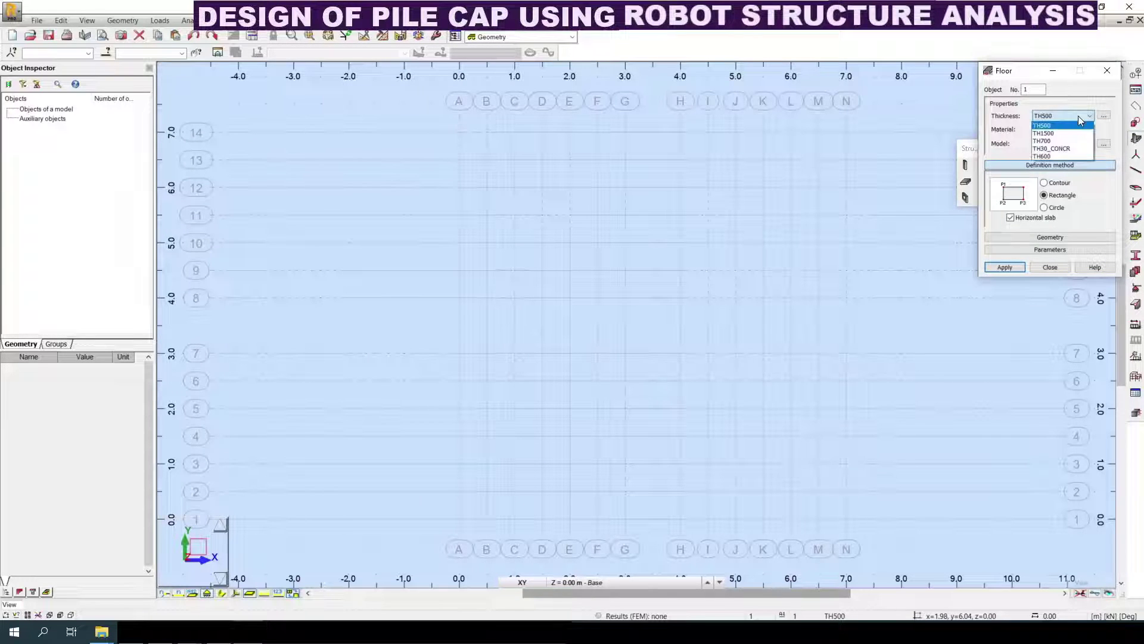
{"action": "left_click", "coordinate": [1060, 156]}
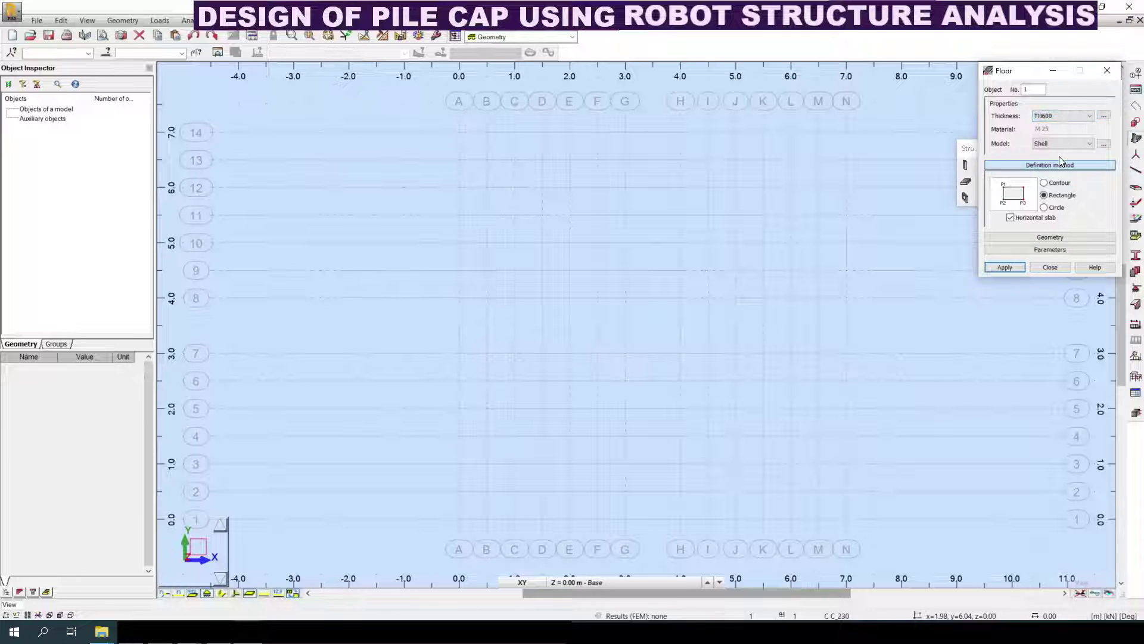
{"action": "left_click", "coordinate": [1059, 144]}
{"action": "left_click", "coordinate": [1061, 146]}
{"action": "left_click", "coordinate": [1060, 143]}
{"action": "left_click", "coordinate": [1059, 143]}
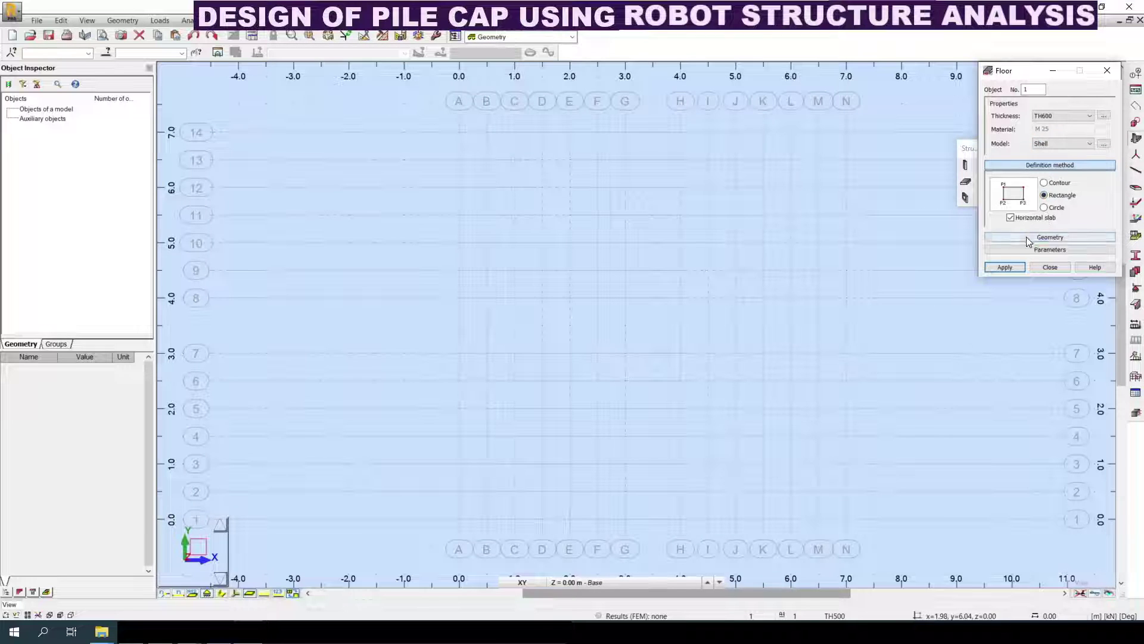
Step: Draw a rectangular floor slab in the XY plane through points (0, 6), (3, 6) and (3, 5)
{"action": "left_click", "coordinate": [1050, 236]}
{"action": "double_click", "coordinate": [1029, 252]}
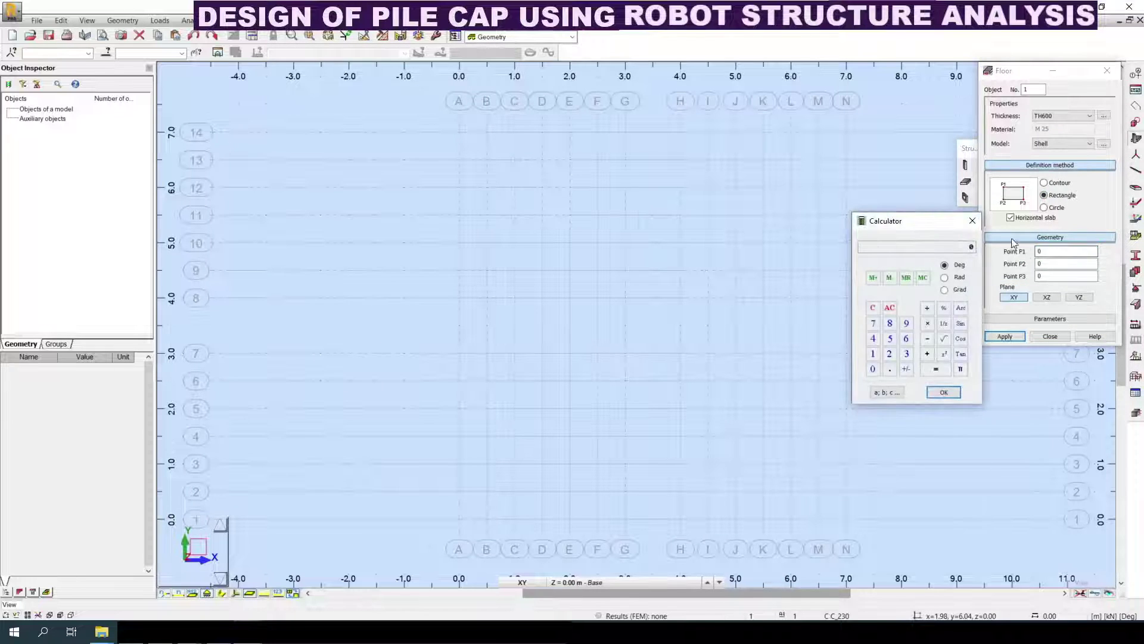
{"action": "left_click", "coordinate": [971, 222]}
{"action": "left_click", "coordinate": [1050, 251]}
{"action": "left_click_drag", "start_coordinate": [1050, 252], "coordinate": [1028, 256]}
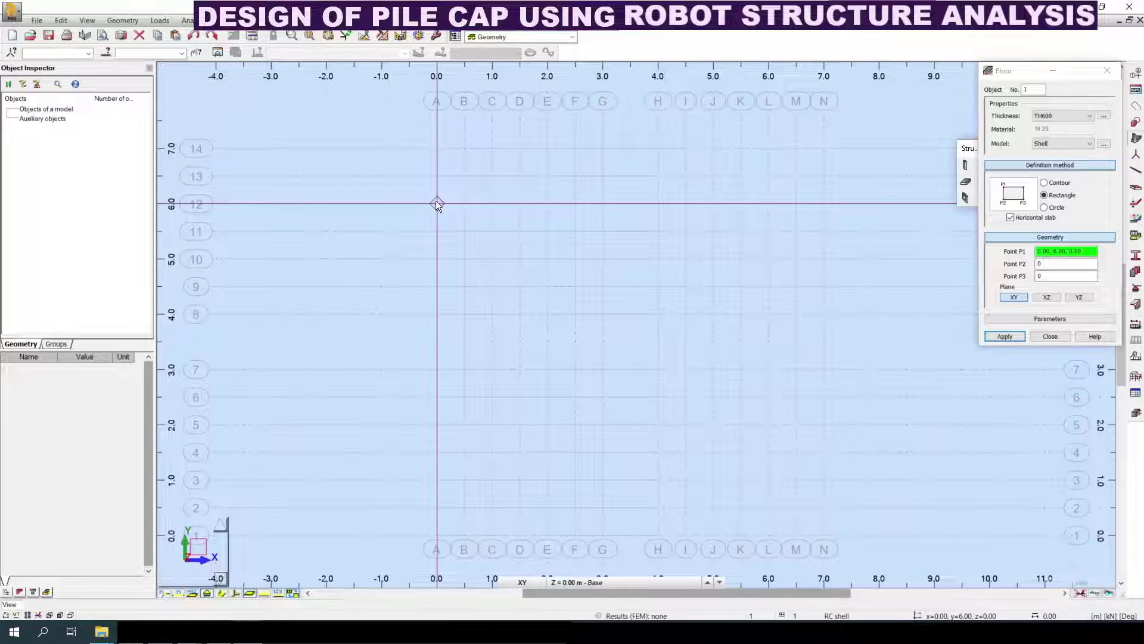
{"action": "left_click", "coordinate": [436, 204]}
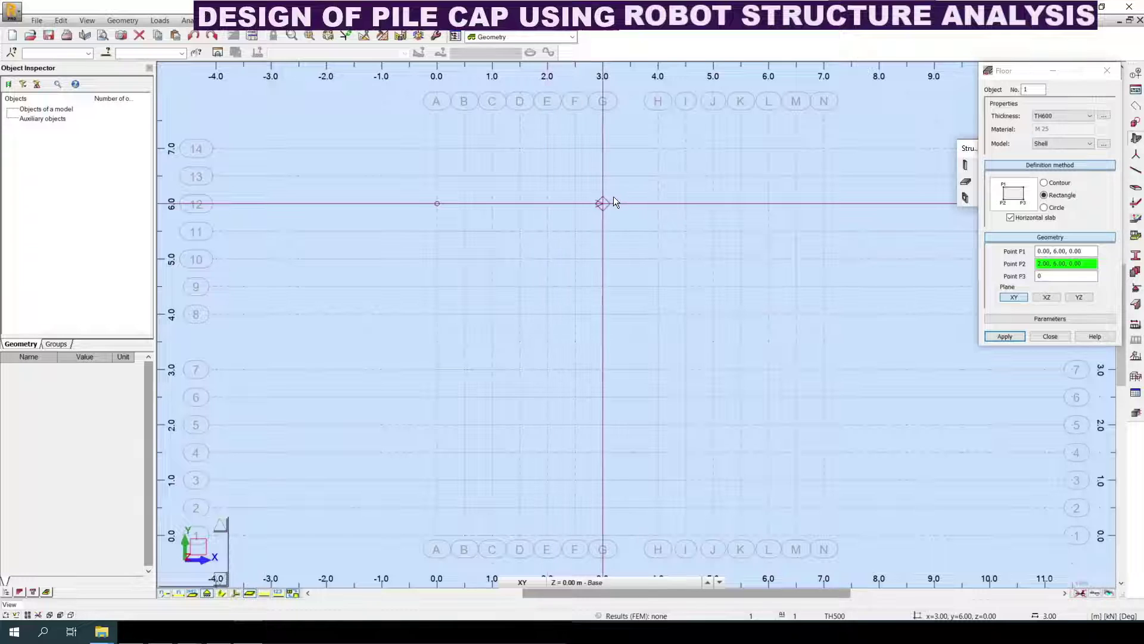
{"action": "left_click", "coordinate": [603, 203]}
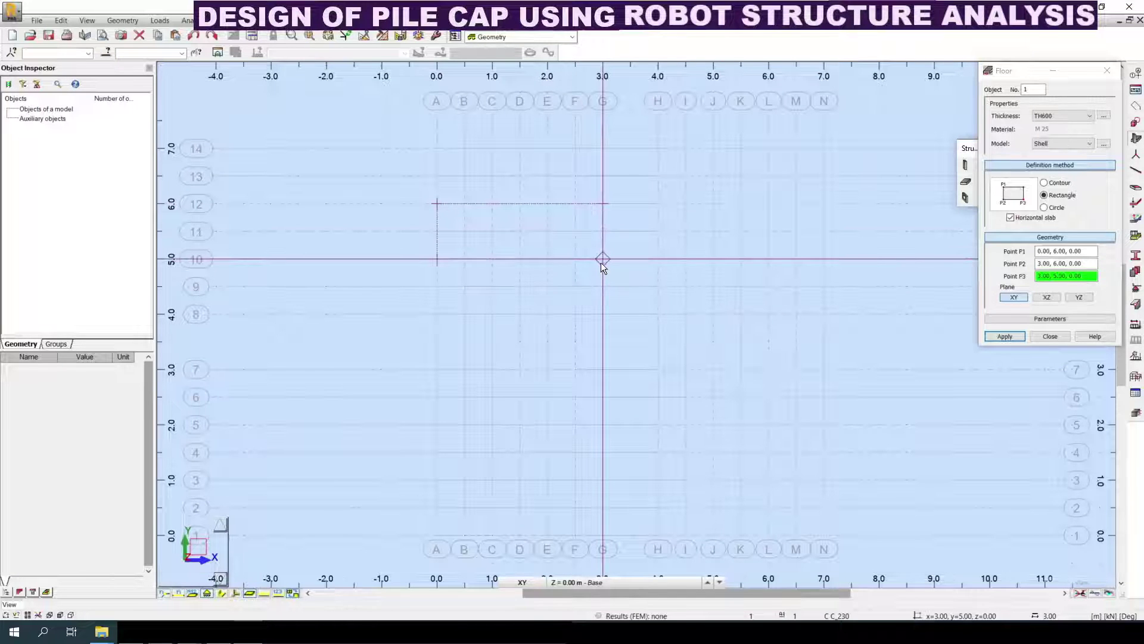
{"action": "left_click", "coordinate": [600, 261]}
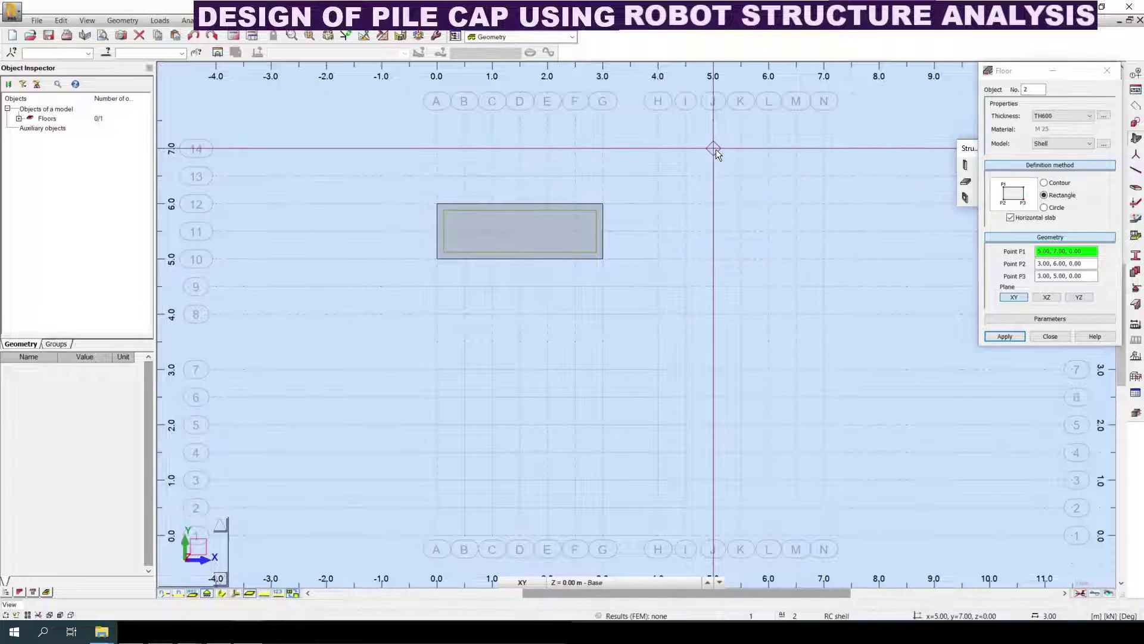
Step: Draw a second rectangular slab through points (5, 7), (6, 7) and (6, 4)
{"action": "left_click", "coordinate": [717, 149]}
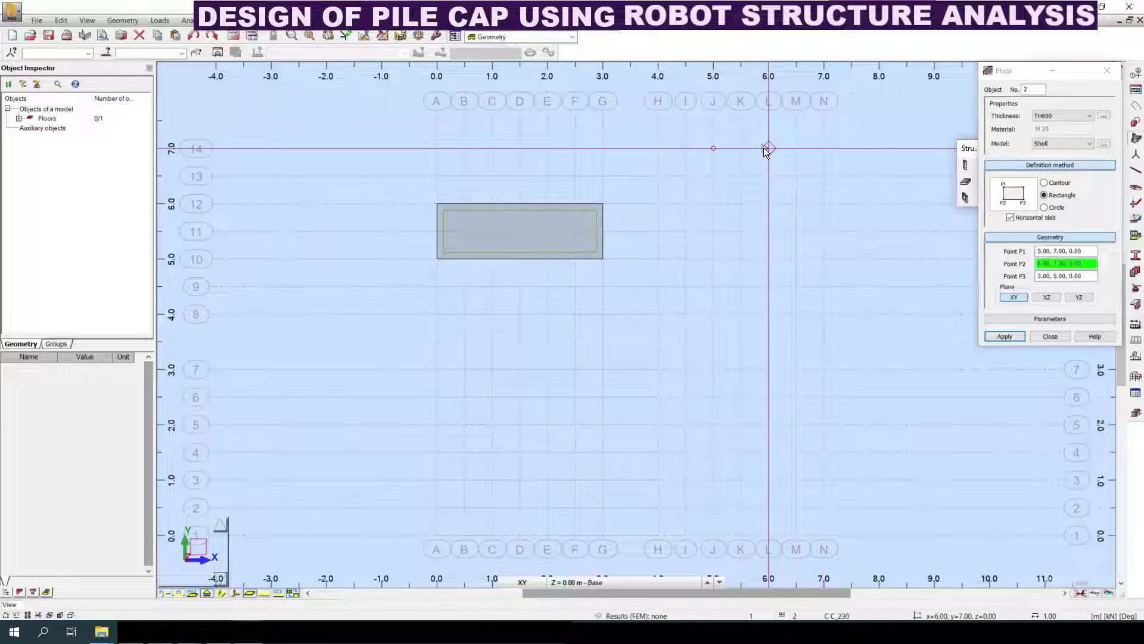
{"action": "left_click", "coordinate": [764, 148]}
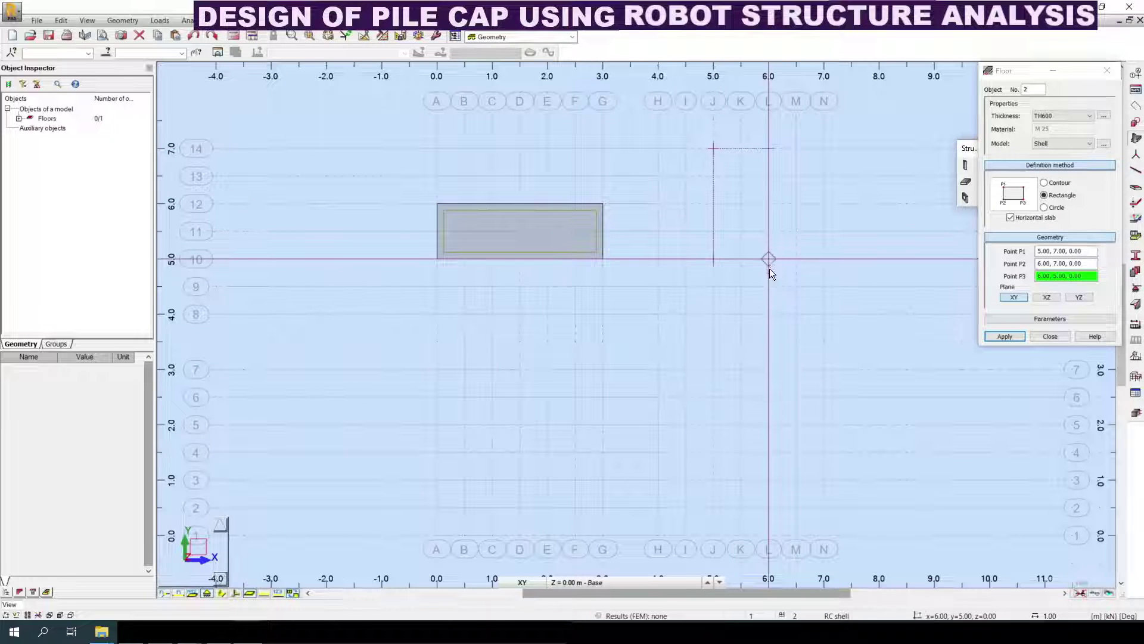
{"action": "left_click", "coordinate": [764, 317]}
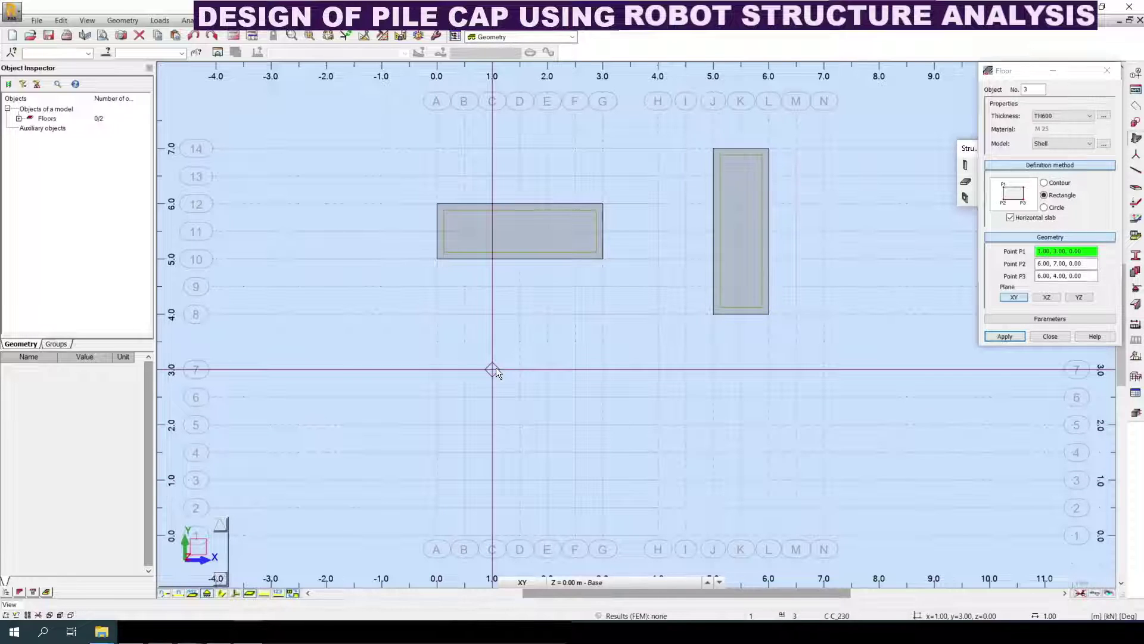
Step: Draw a third rectangular slab through points (1, 3), (2, 3) and (2, 0)
{"action": "left_click", "coordinate": [496, 368]}
{"action": "left_click", "coordinate": [550, 373]}
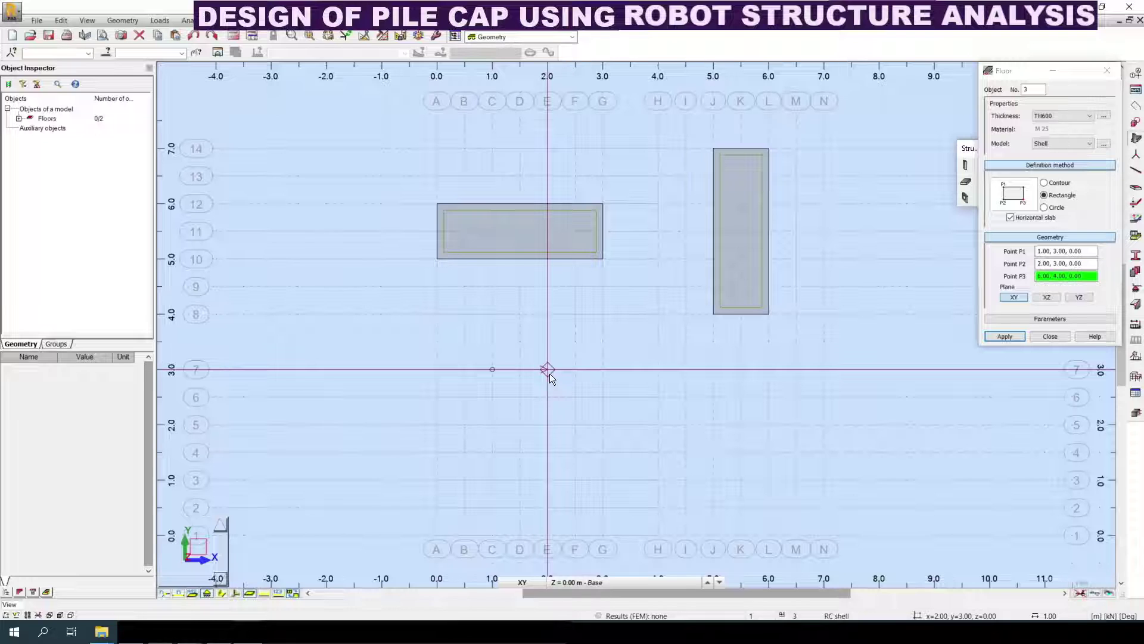
{"action": "left_click", "coordinate": [548, 535]}
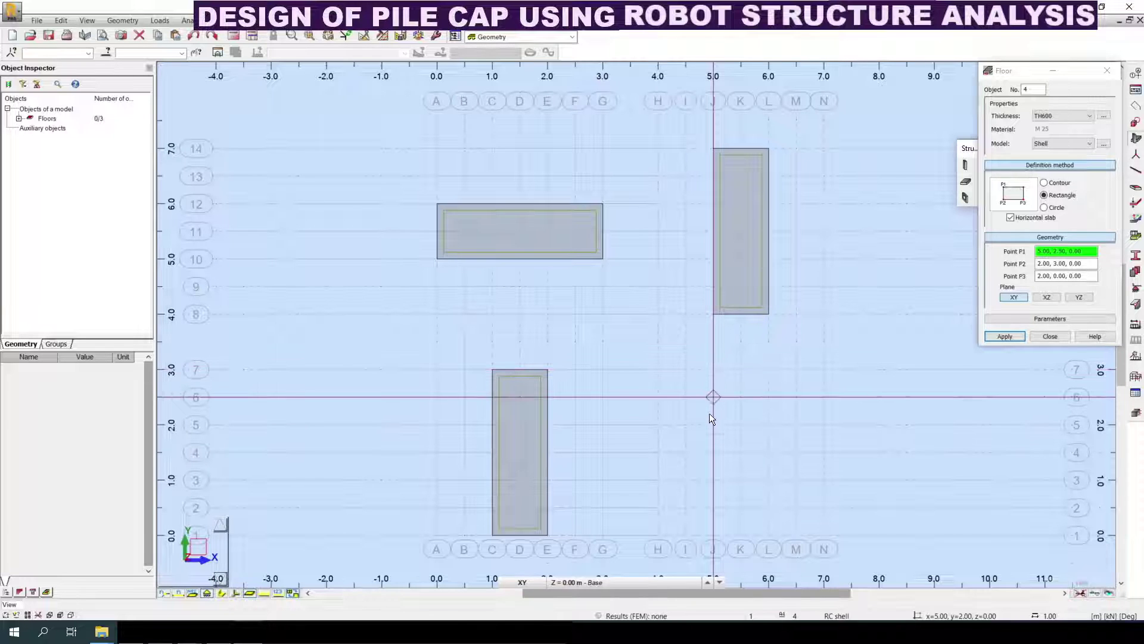
Step: Draw a fourth rectangular slab through points (4, 2), (7, 2) and (7, 1), and finish floor definition
{"action": "left_click", "coordinate": [660, 424]}
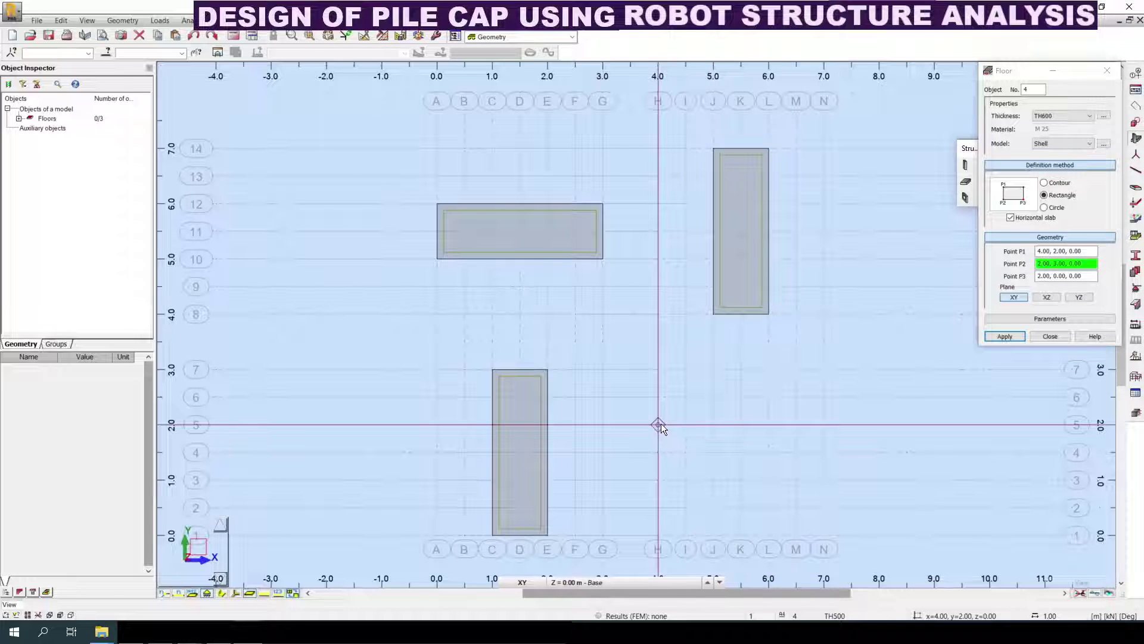
{"action": "left_click", "coordinate": [821, 422]}
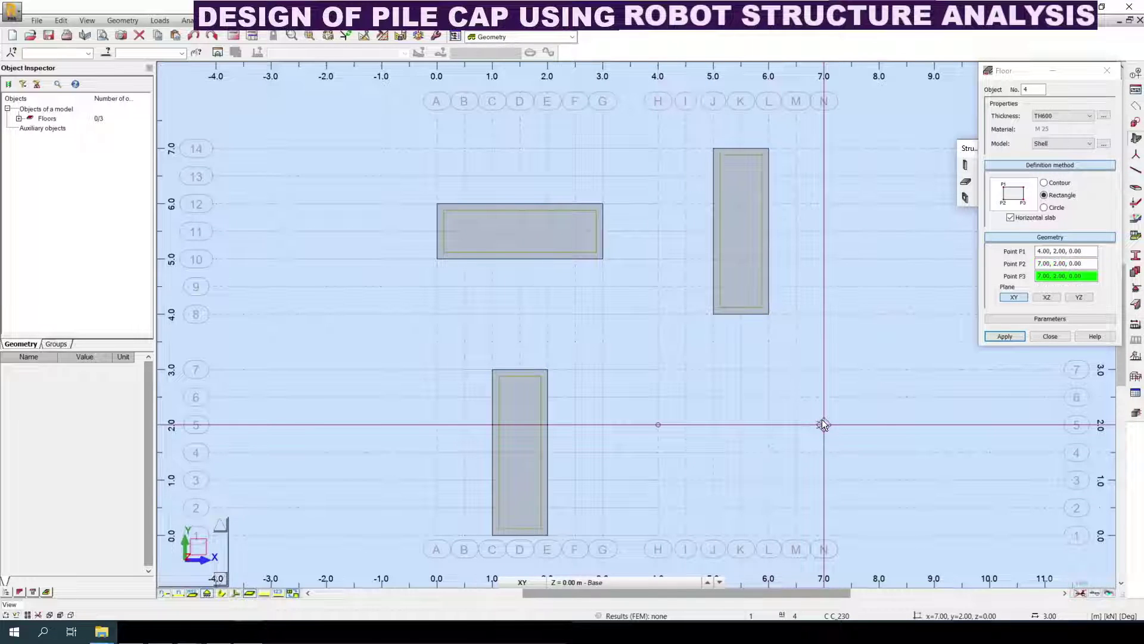
{"action": "left_click", "coordinate": [824, 480]}
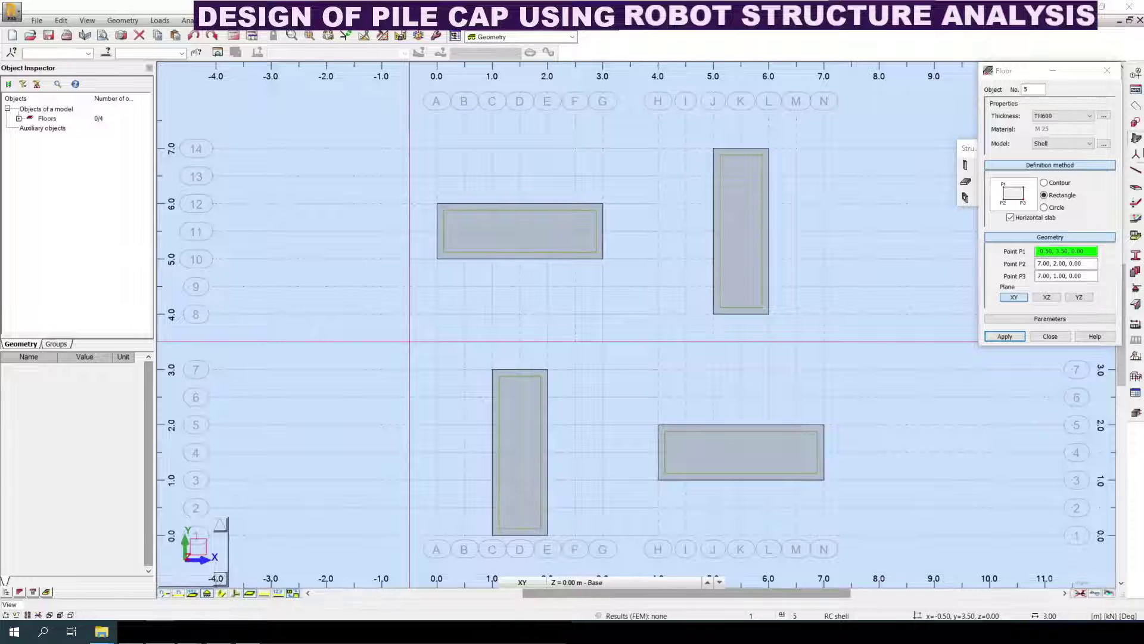
{"action": "left_click", "coordinate": [1107, 70]}
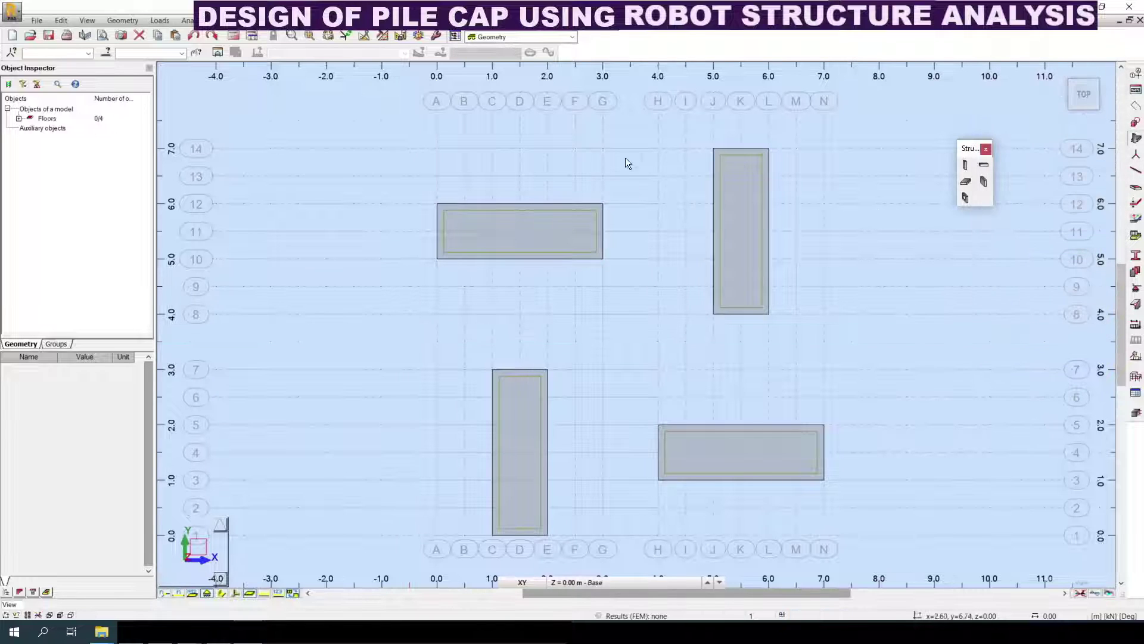
Step: Configure a center-radius circle as a contour/opening with discretization into 10 edges
{"action": "left_click", "coordinate": [1136, 123]}
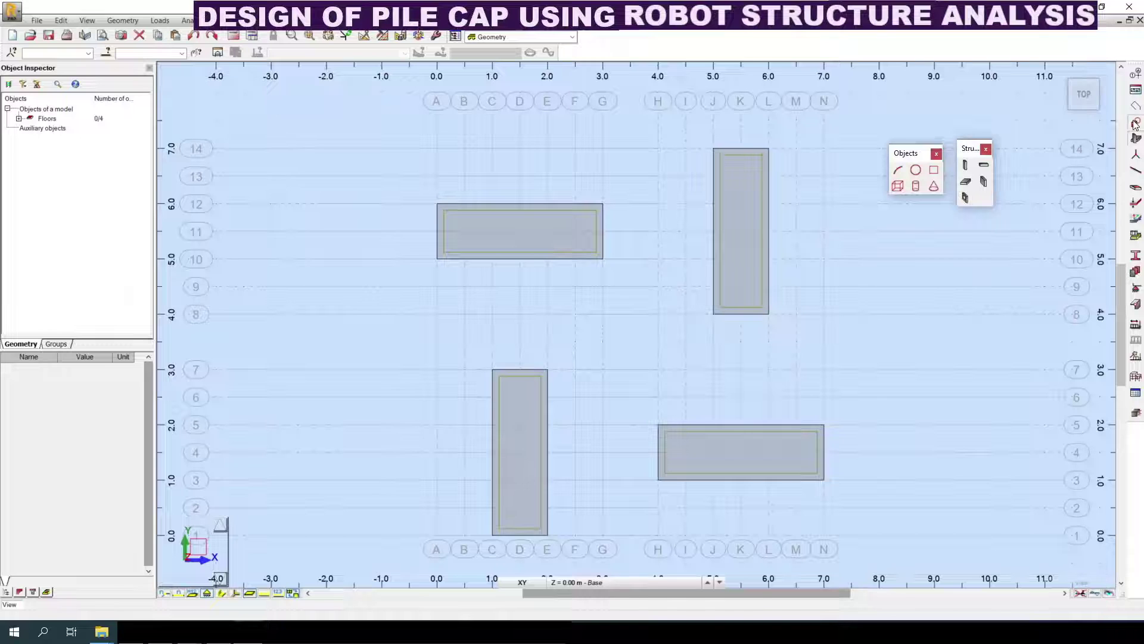
{"action": "left_click", "coordinate": [986, 149]}
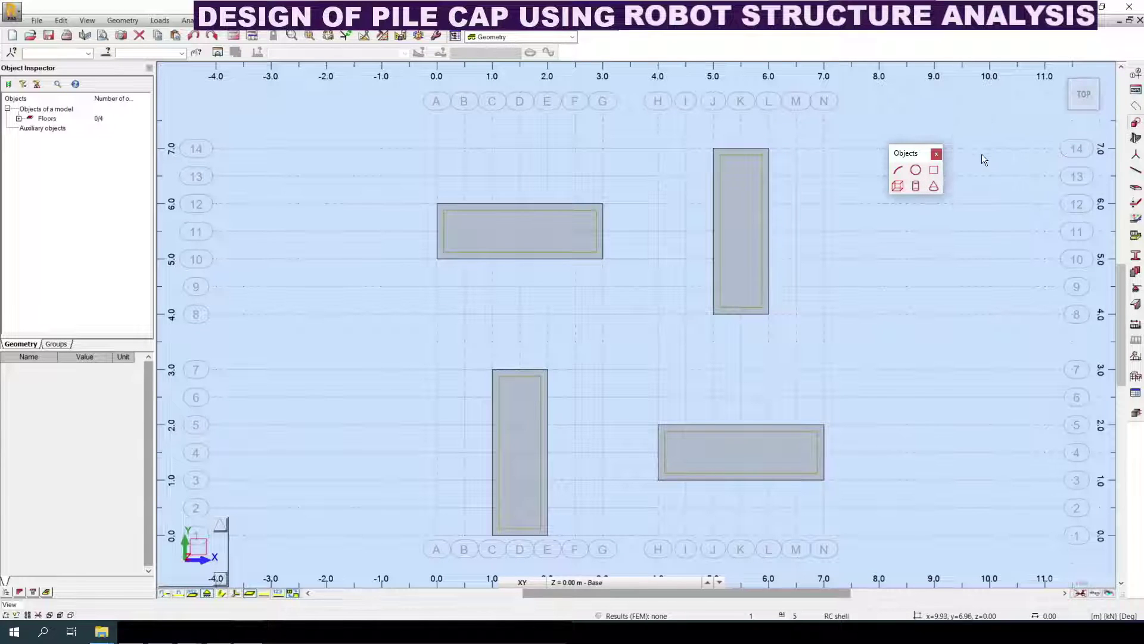
{"action": "left_click", "coordinate": [917, 172]}
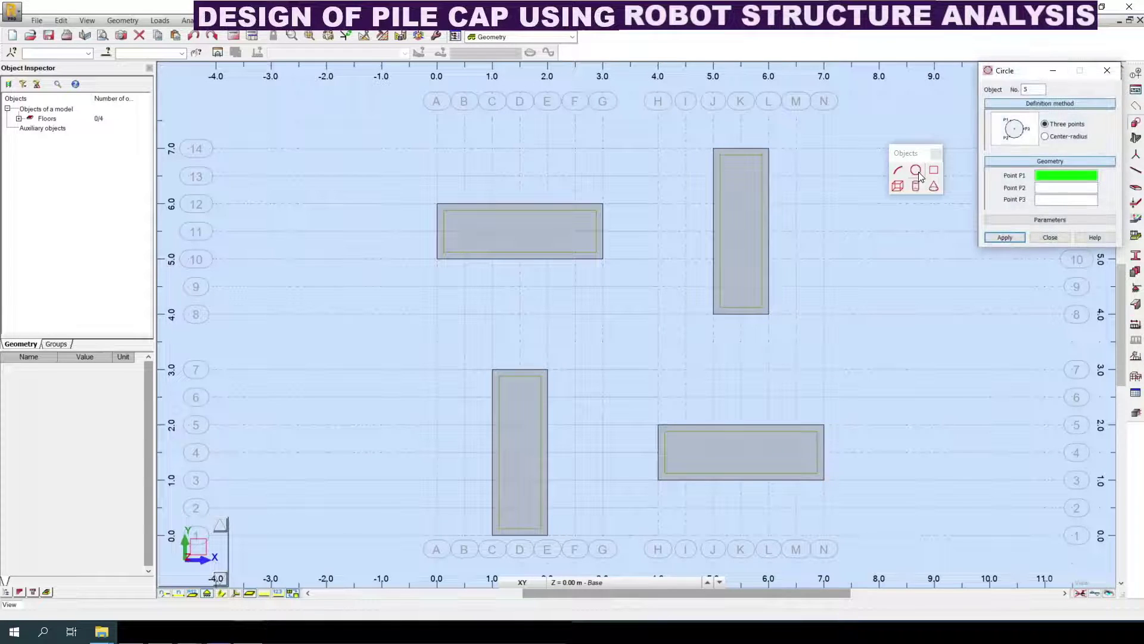
{"action": "left_click", "coordinate": [1052, 138]}
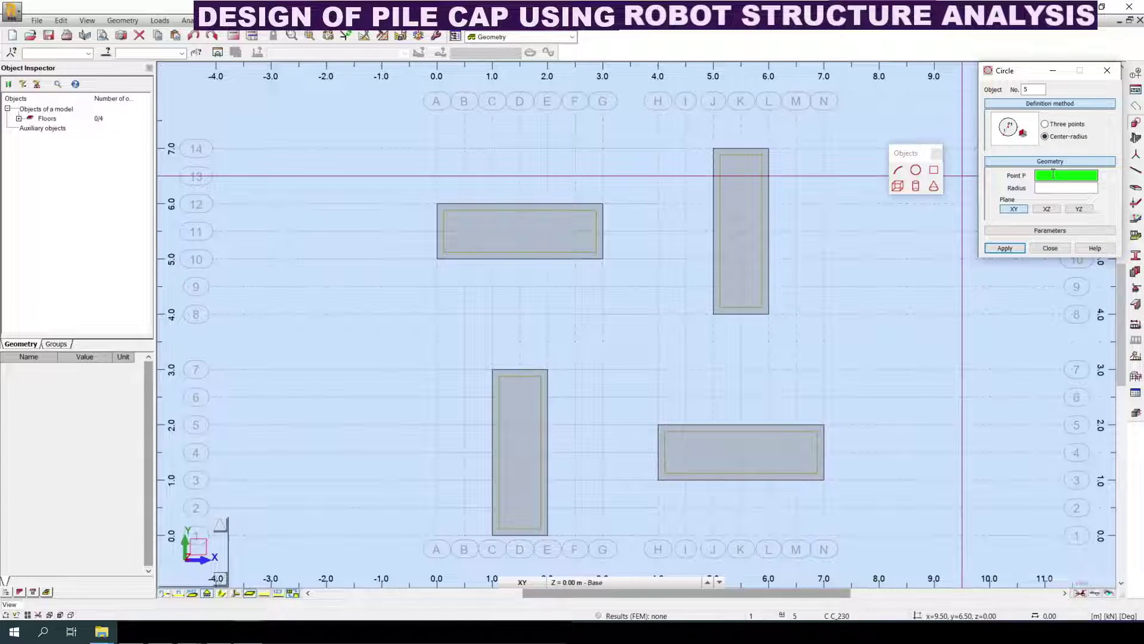
{"action": "left_click", "coordinate": [1043, 232]}
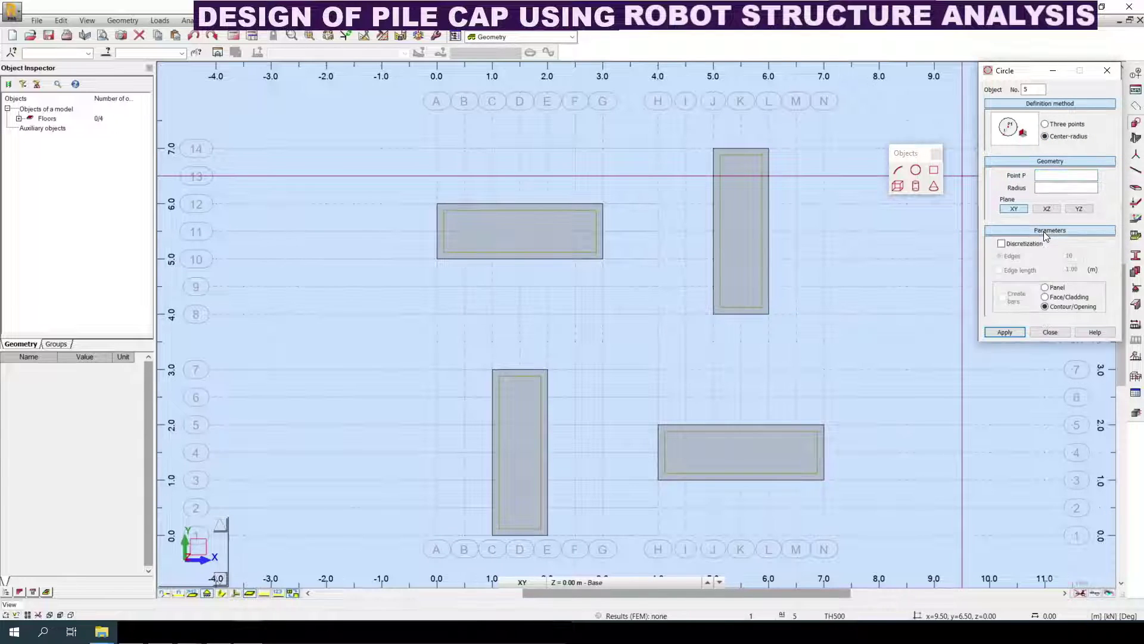
{"action": "left_click", "coordinate": [1022, 246]}
{"action": "double_click", "coordinate": [1059, 256]}
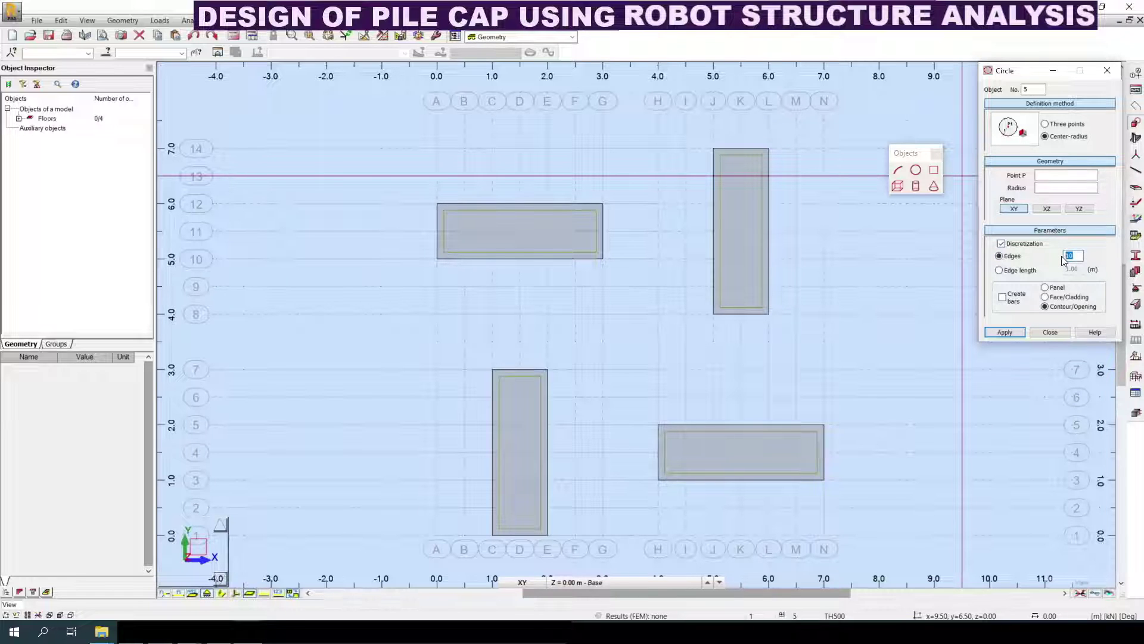
{"action": "left_click", "coordinate": [1047, 174]}
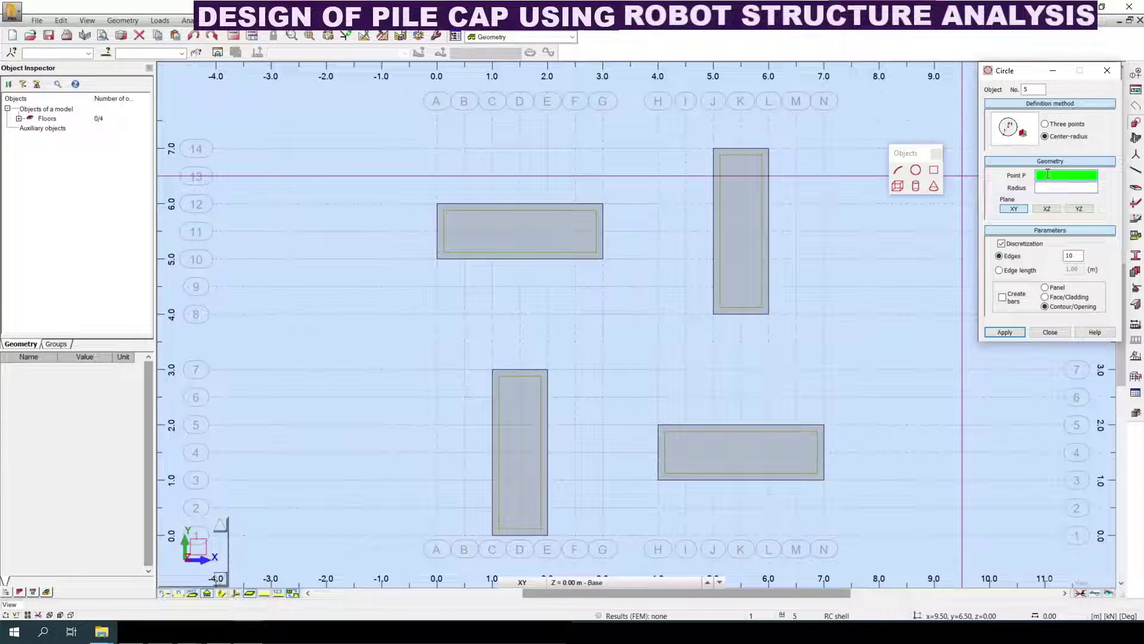
{"action": "left_click", "coordinate": [1062, 310]}
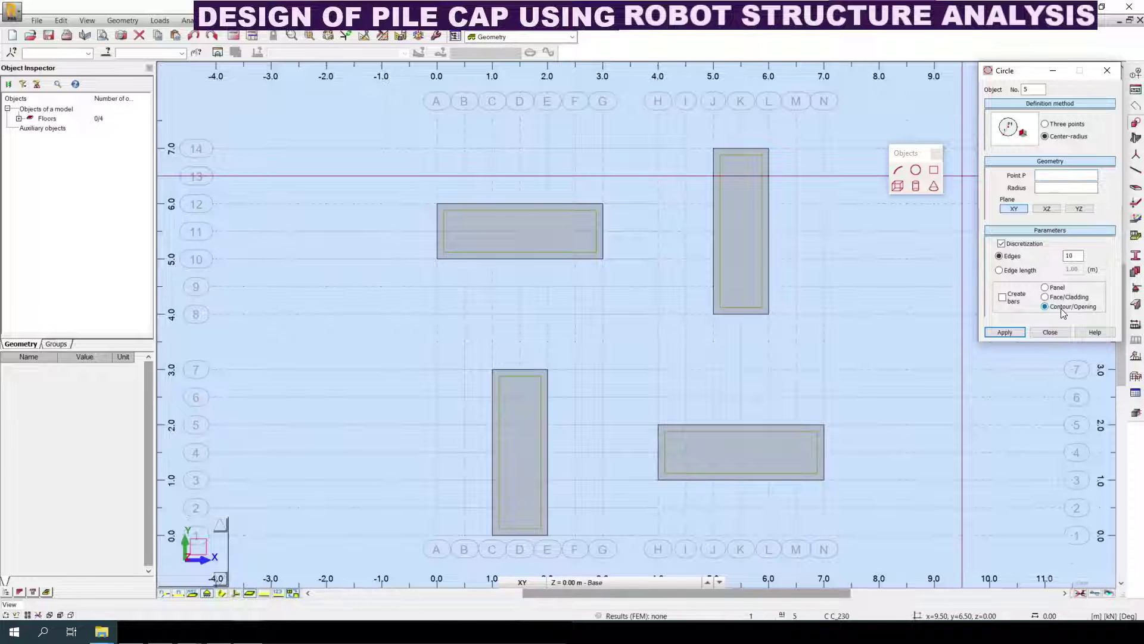
{"action": "left_click", "coordinate": [1061, 176]}
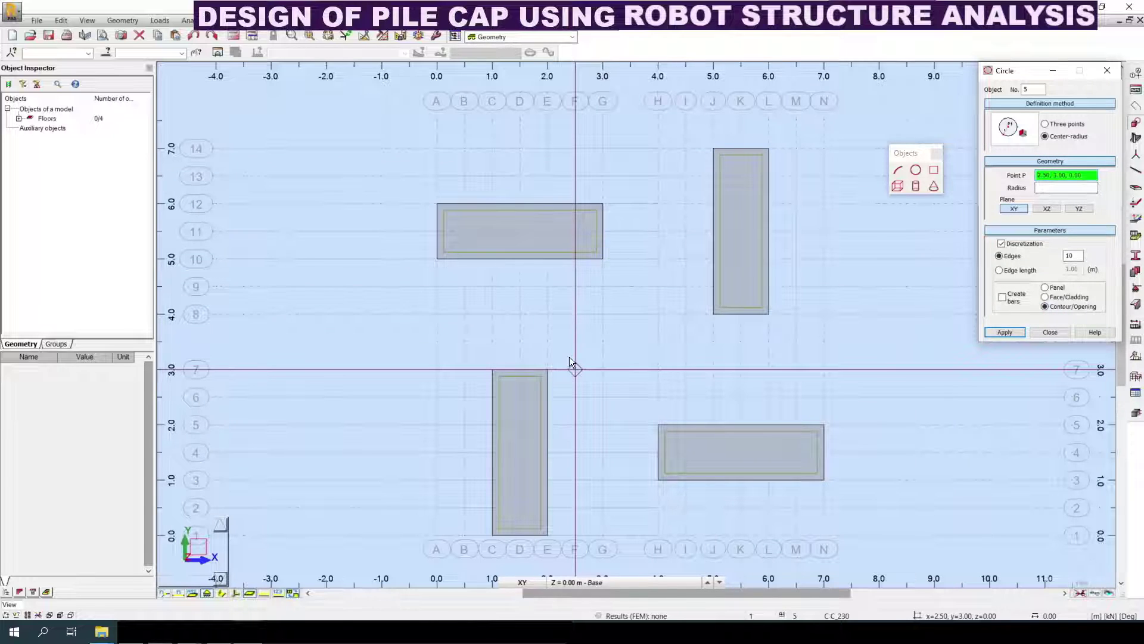
Step: Try to draw a circle centered at (0.50, 5.50, 0.00) in the upper-left slab
{"action": "left_click", "coordinate": [464, 232]}
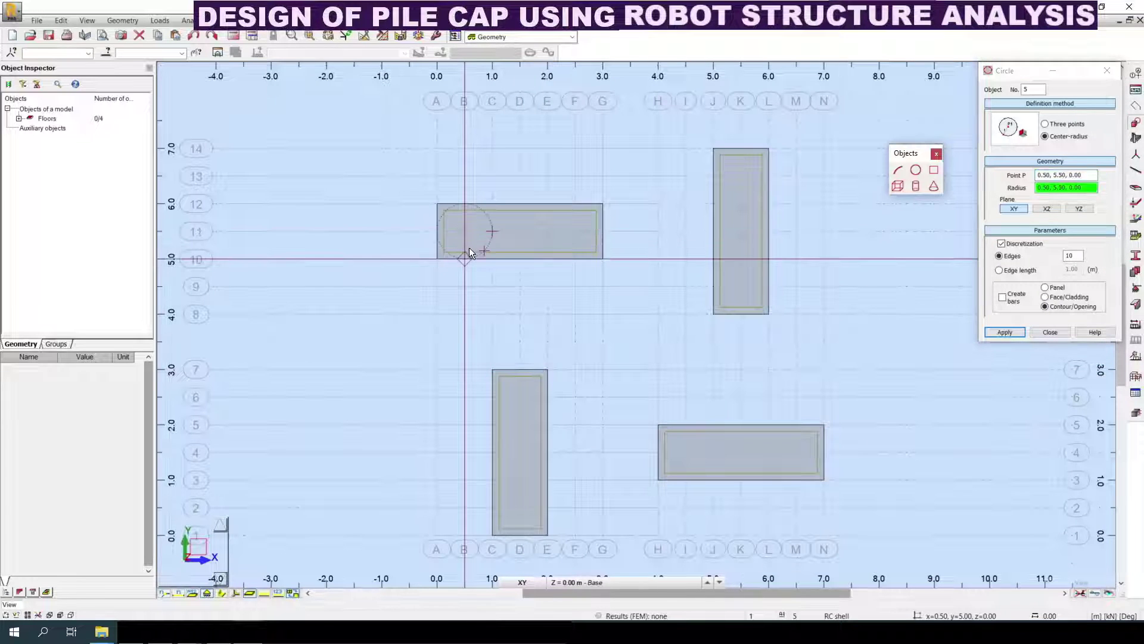
{"action": "left_click", "coordinate": [1028, 188]}
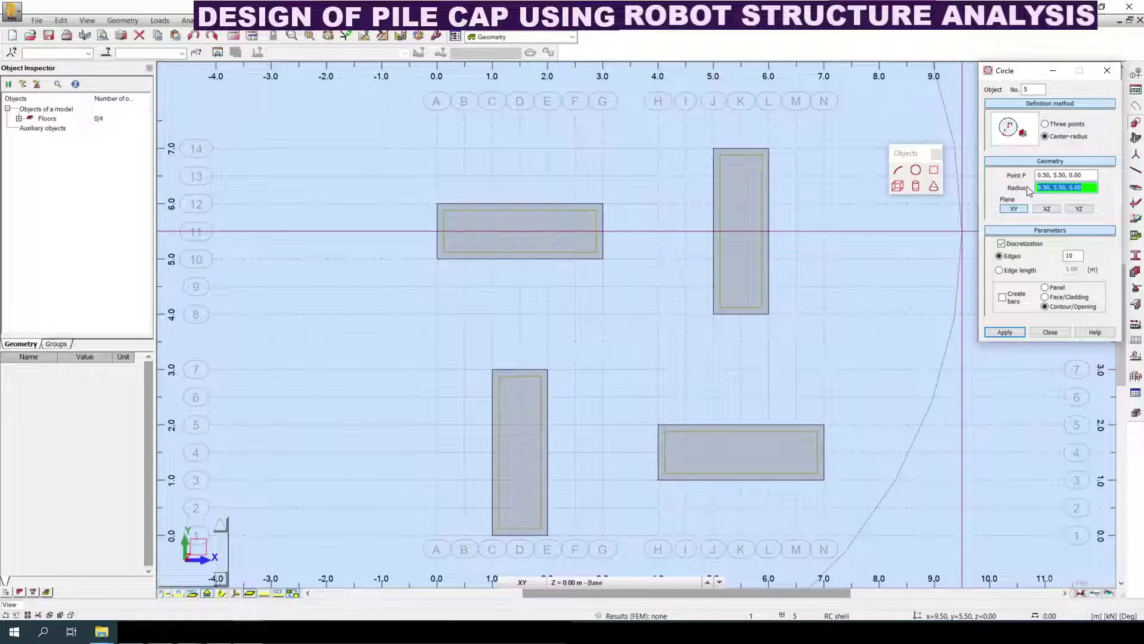
{"action": "key", "text": "Return"}
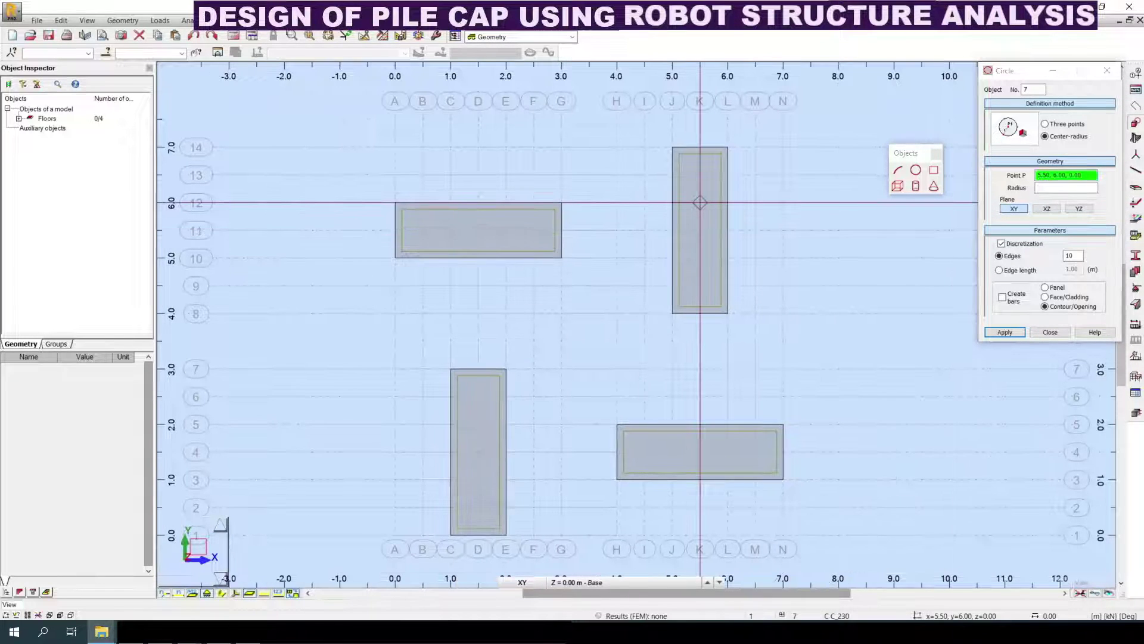
Step: Create a circular opening centered at (0.50, 5.50, 0.00) with a radius of 0.3 m, and finish circle definition
{"action": "left_click_drag", "start_coordinate": [1090, 176], "coordinate": [1012, 176]}
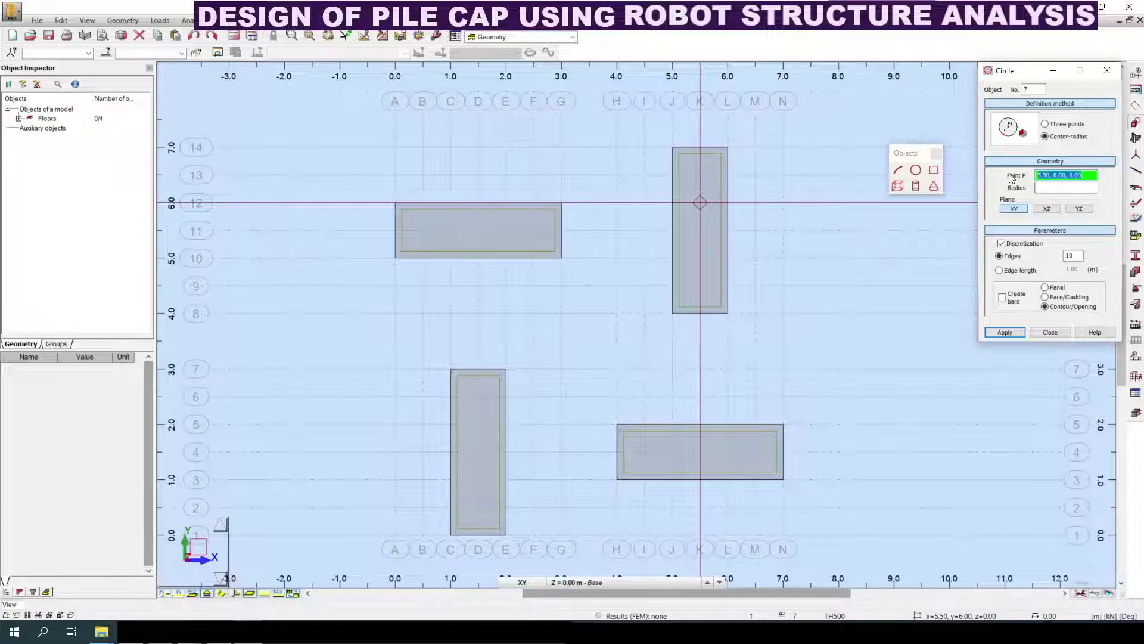
{"action": "left_click", "coordinate": [423, 229]}
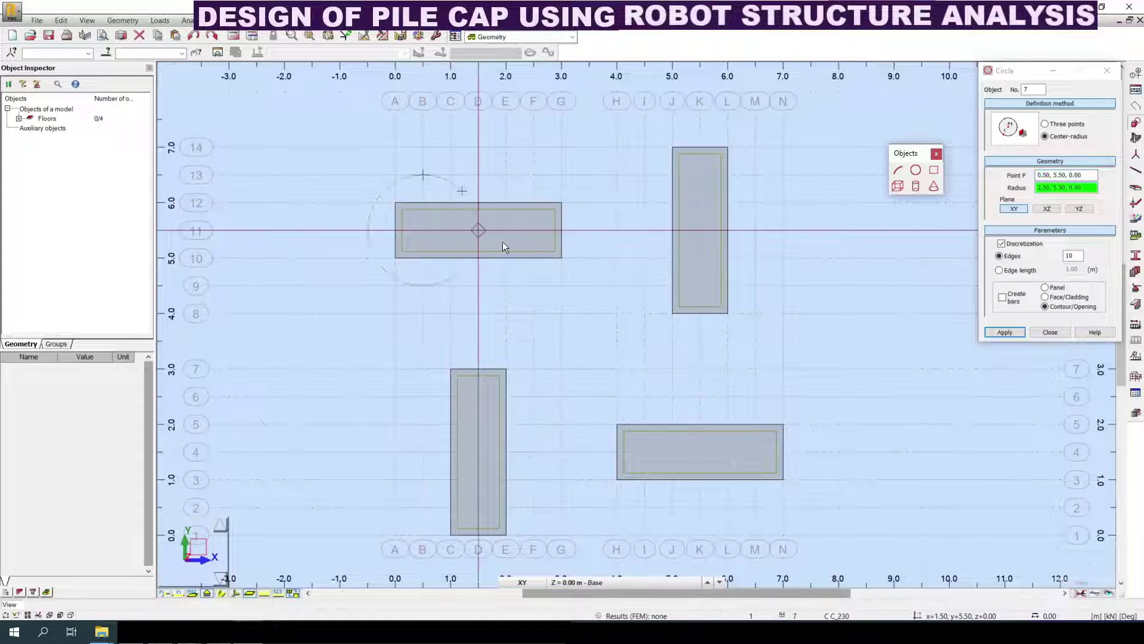
{"action": "left_click_drag", "start_coordinate": [1096, 187], "coordinate": [1014, 192]}
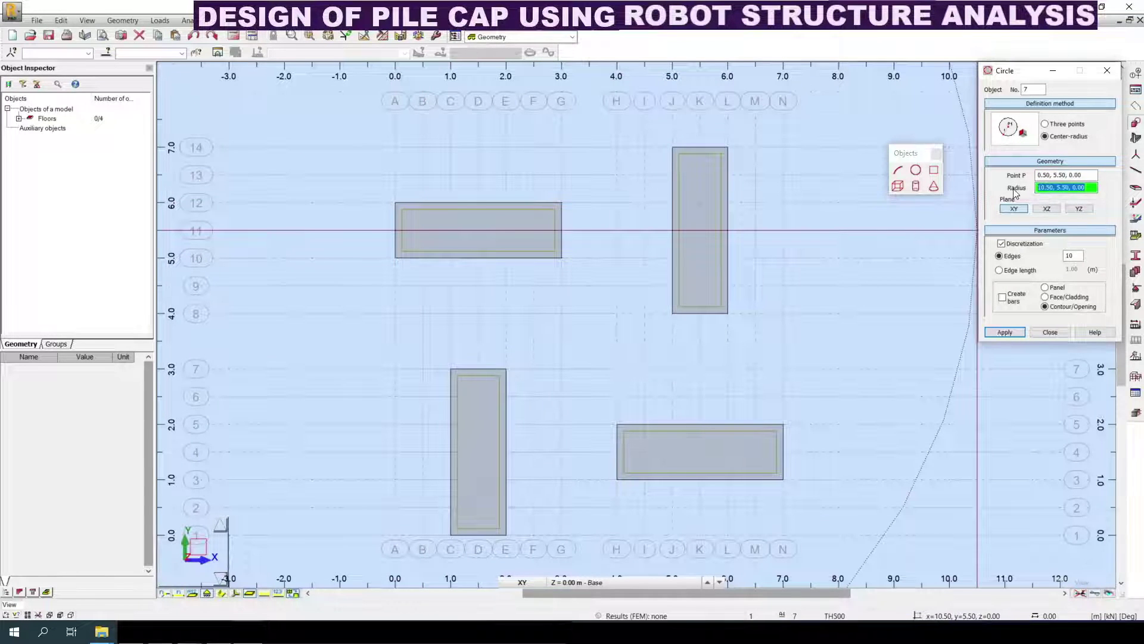
{"action": "type", "text": "0.3"}
{"action": "left_click", "coordinate": [1007, 332]}
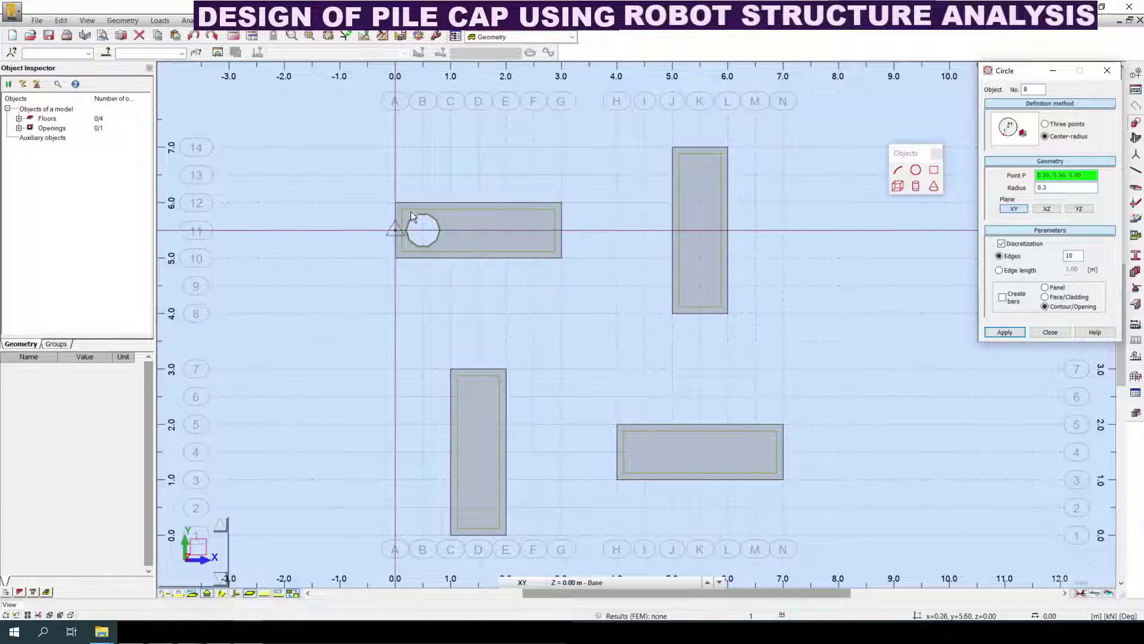
{"action": "scroll", "coordinate": [416, 212], "scroll_direction": "up", "scroll_amount": 5}
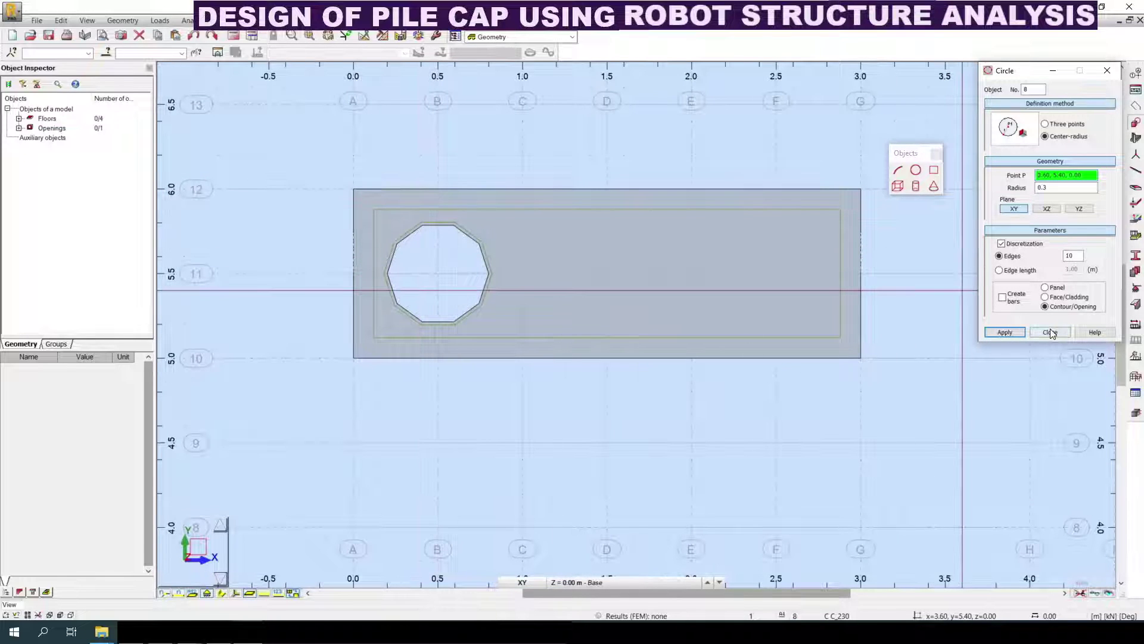
{"action": "left_click", "coordinate": [1050, 332]}
Step: Place a node at the center of the circular opening and display node numbers
{"action": "middle_click_drag", "start_coordinate": [977, 262], "coordinate": [973, 328]}
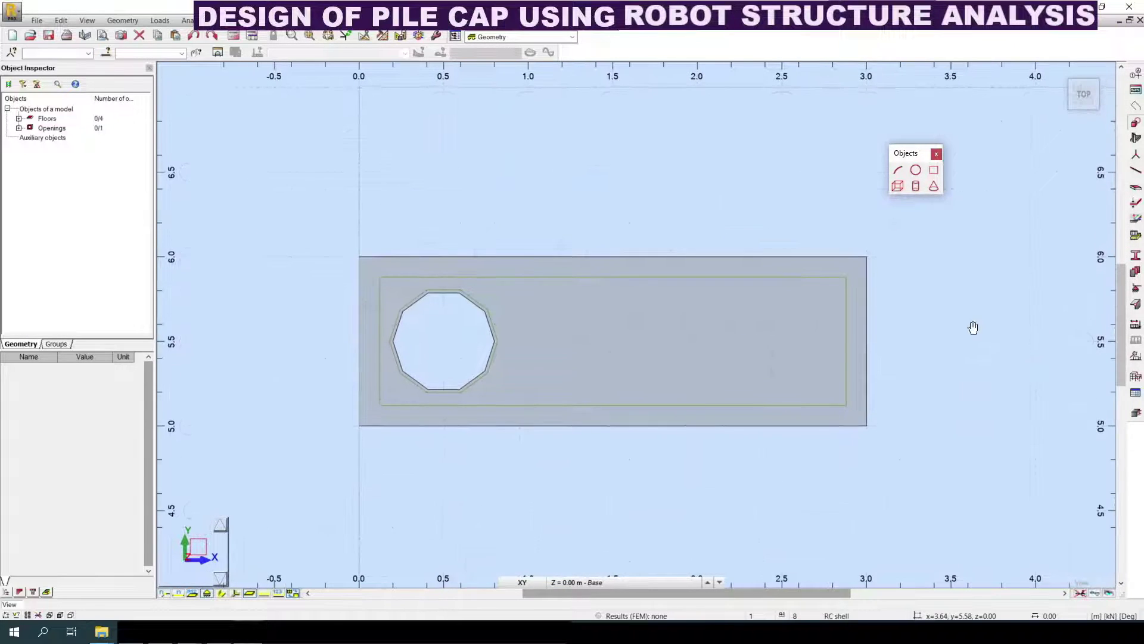
{"action": "scroll", "coordinate": [566, 299], "scroll_direction": "up", "scroll_amount": 3}
{"action": "middle_click_drag", "start_coordinate": [558, 316], "coordinate": [592, 311]}
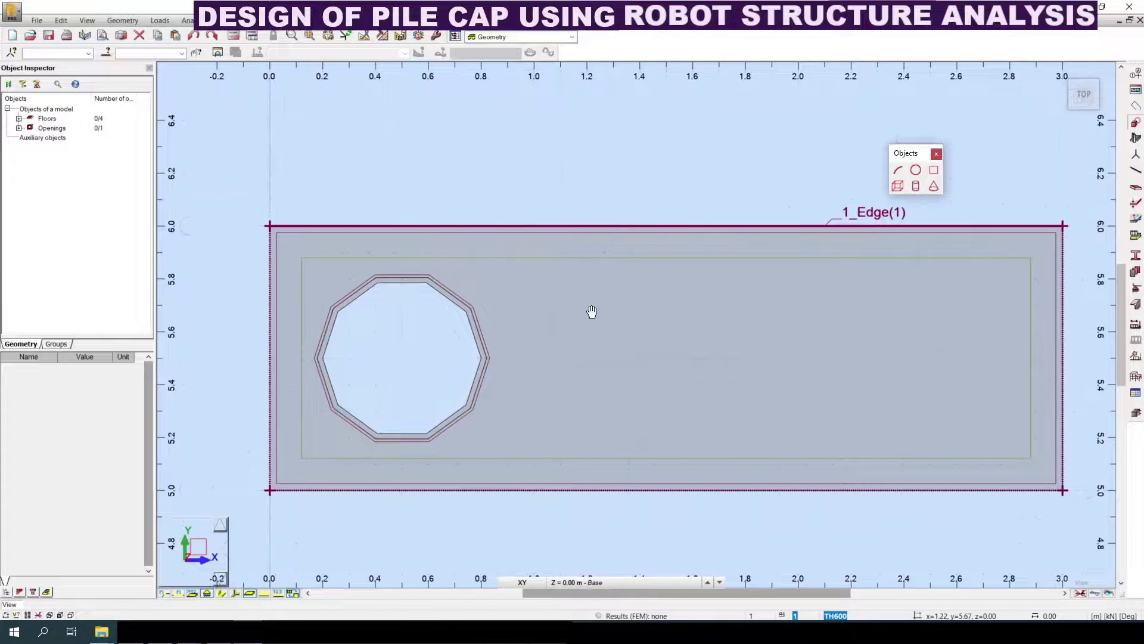
{"action": "left_click", "coordinate": [1135, 155]}
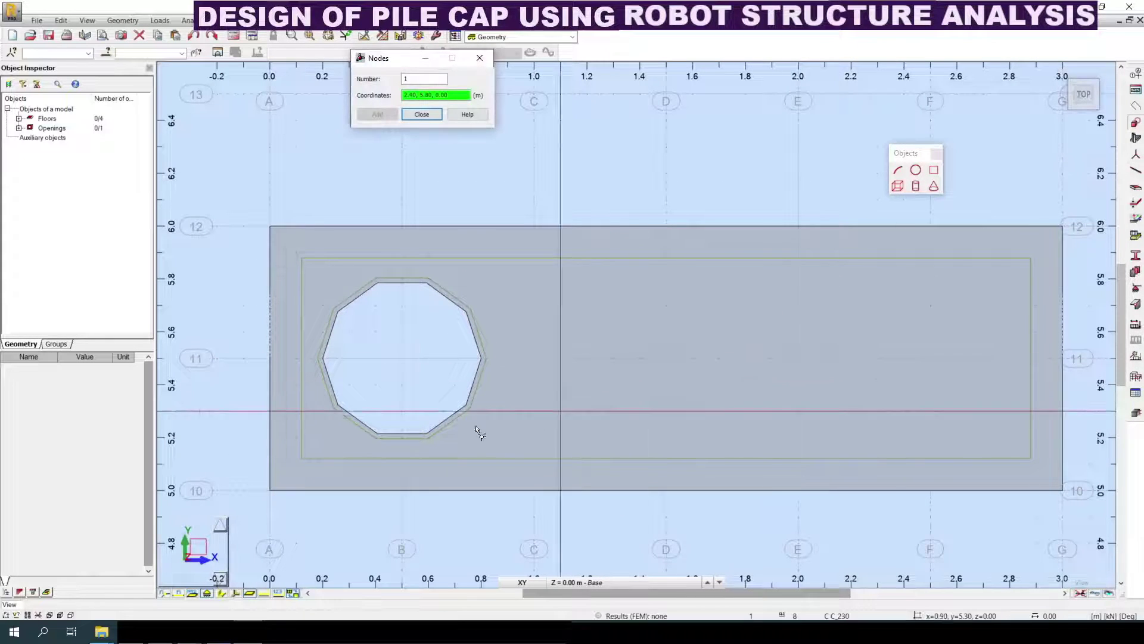
{"action": "left_click", "coordinate": [401, 358]}
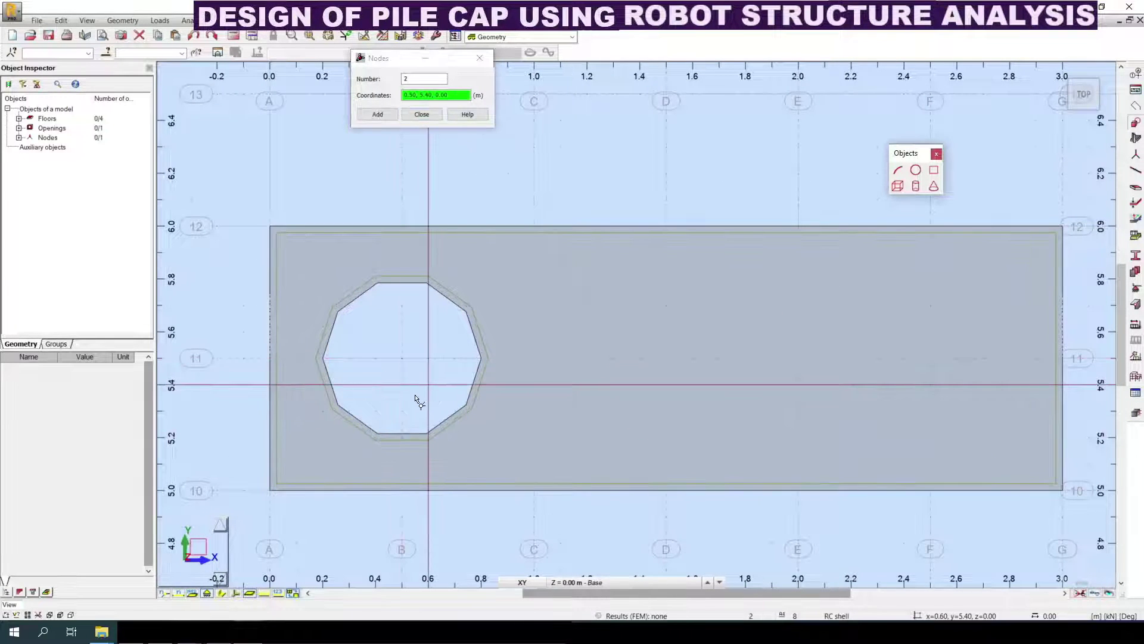
{"action": "left_click", "coordinate": [162, 593]}
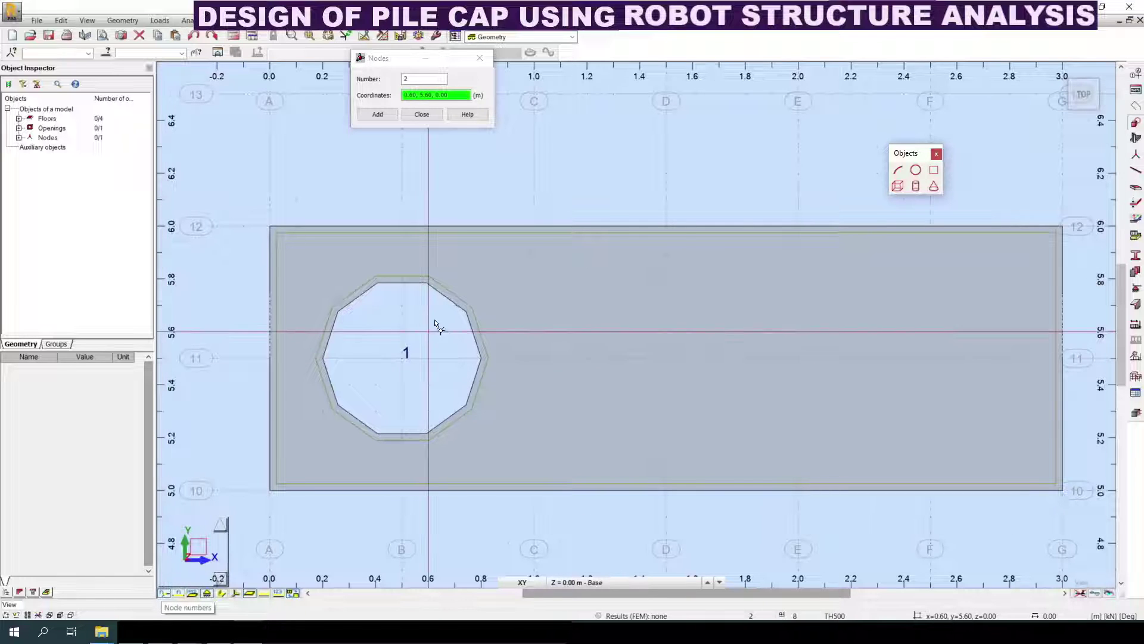
Step: Add nodes clockwise at all ten vertices of the opening, starting from its upper-left vertex, and finish node definition
{"action": "left_click", "coordinate": [379, 284]}
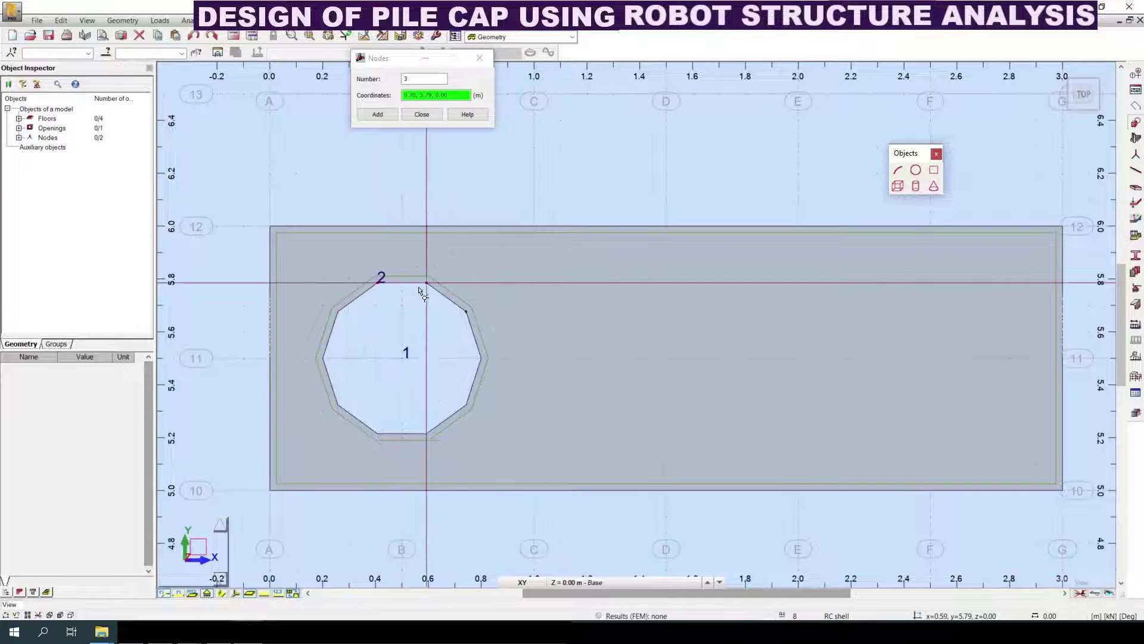
{"action": "left_click", "coordinate": [427, 284]}
{"action": "left_click", "coordinate": [467, 308]}
{"action": "left_click", "coordinate": [481, 357]}
{"action": "left_click", "coordinate": [468, 405]}
{"action": "left_click", "coordinate": [428, 432]}
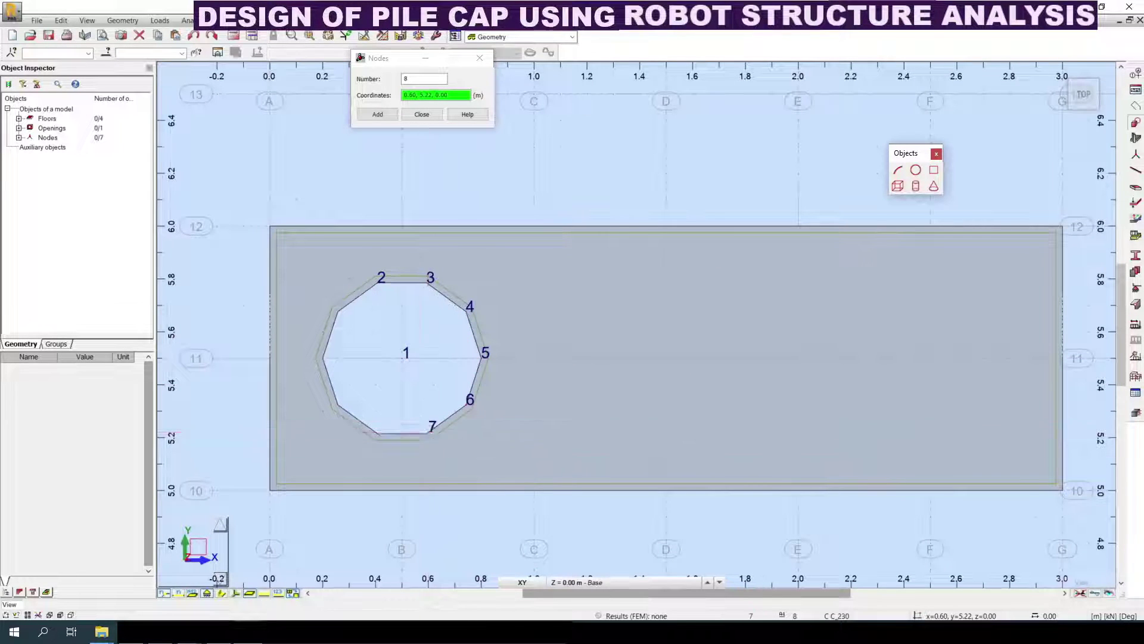
{"action": "left_click", "coordinate": [377, 433]}
{"action": "left_click", "coordinate": [340, 408]}
{"action": "left_click", "coordinate": [323, 357]}
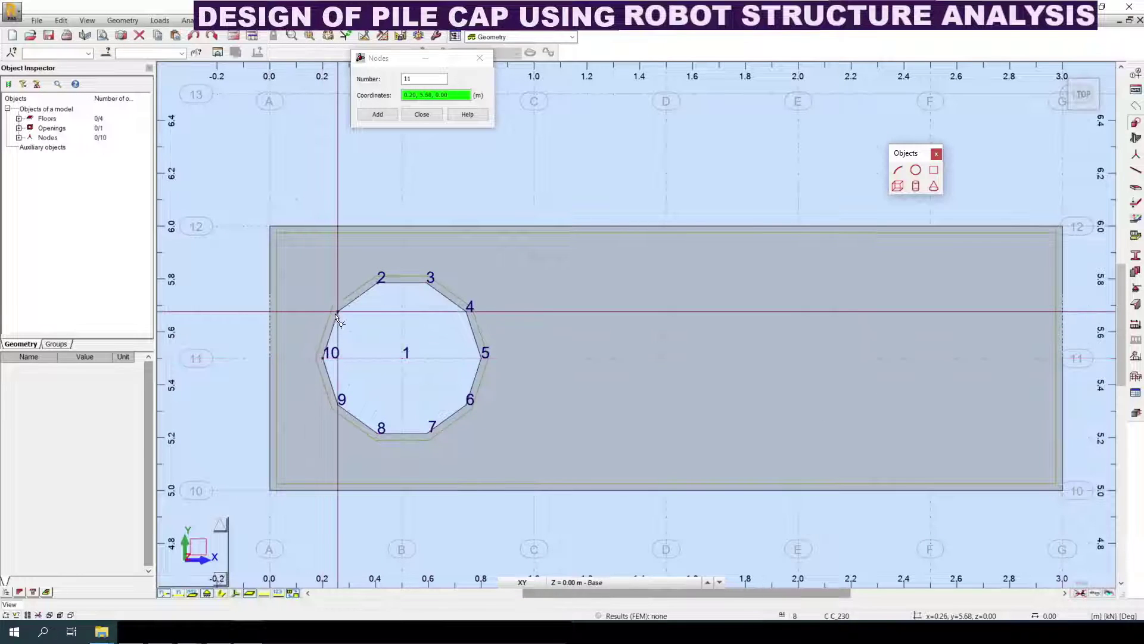
{"action": "left_click", "coordinate": [334, 311]}
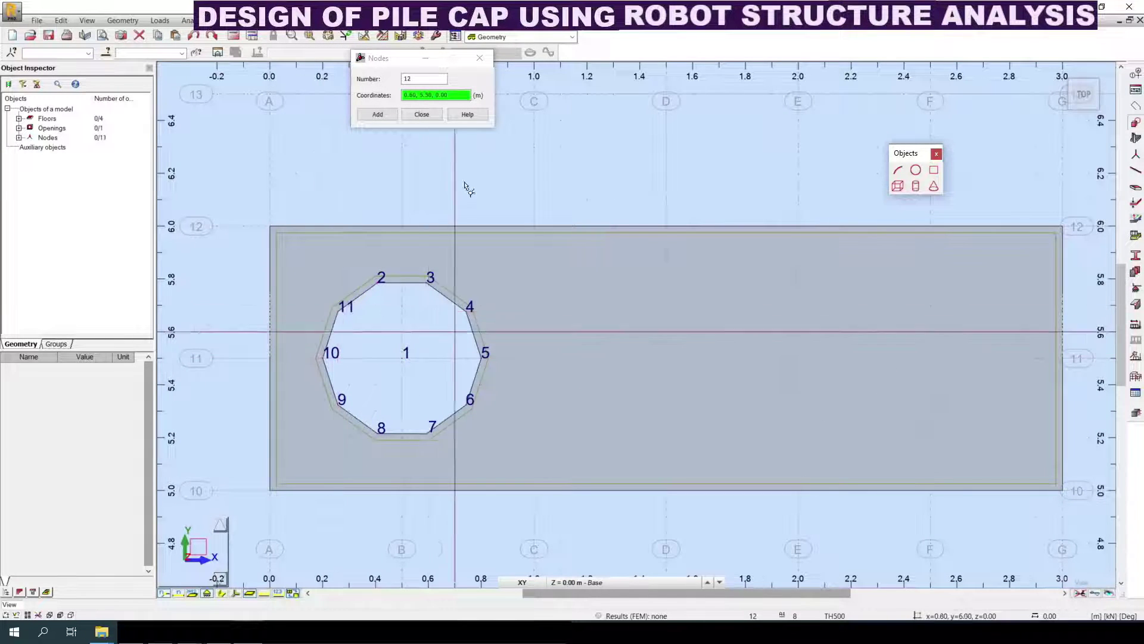
{"action": "left_click", "coordinate": [434, 114]}
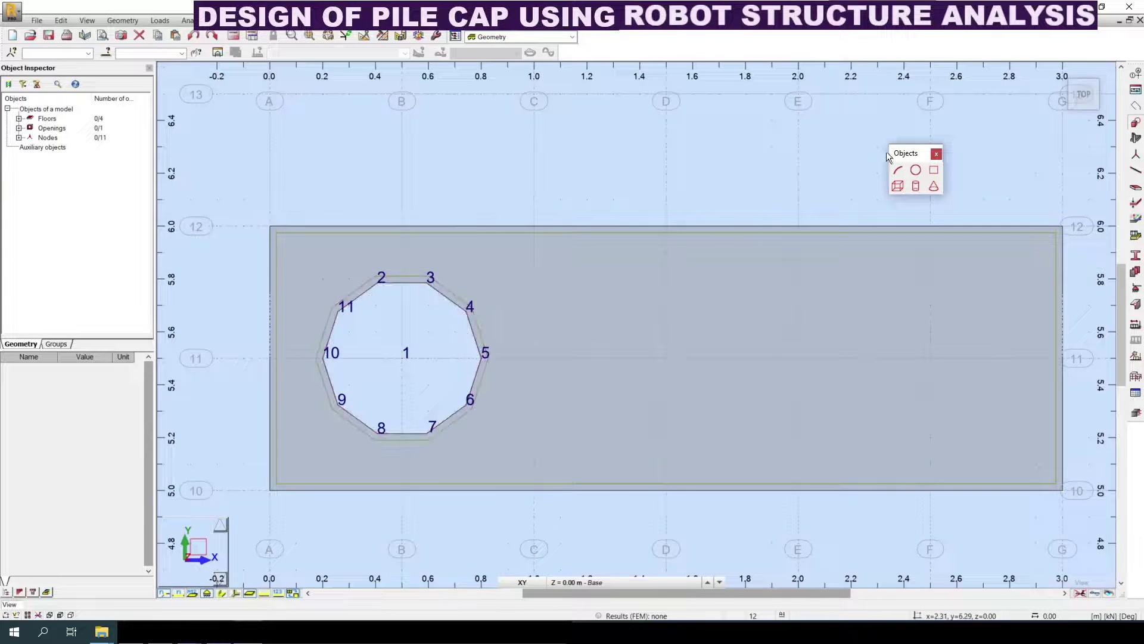
{"action": "left_click", "coordinate": [936, 156]}
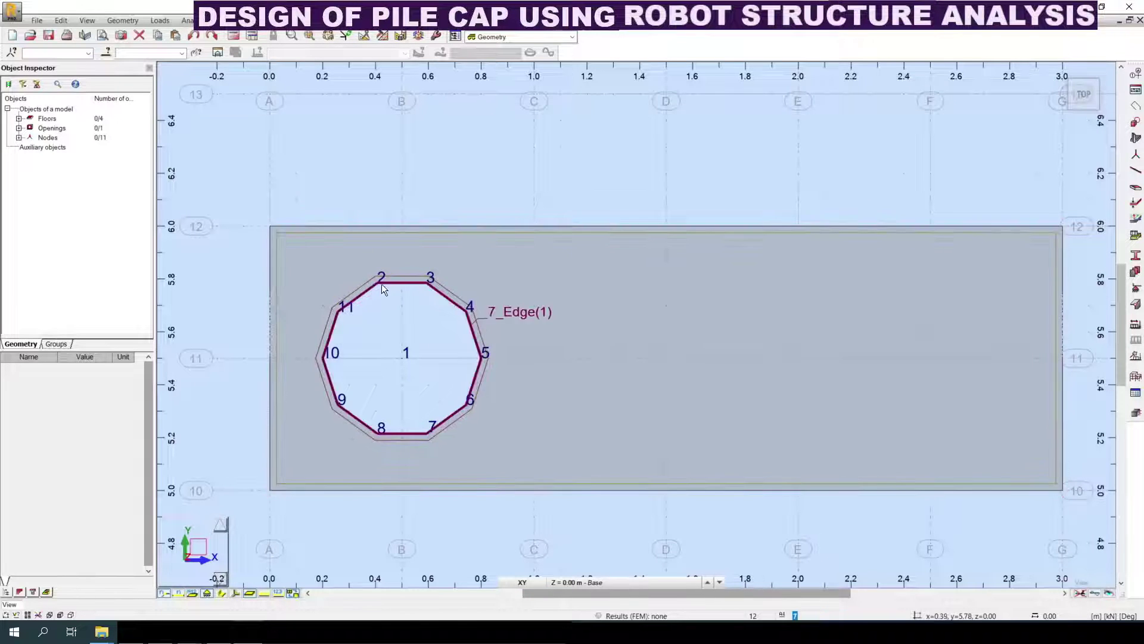
Step: Define a rigid link labelled Pile with UX, UY, UZ, RX, RY and RZ blocked
{"action": "left_click", "coordinate": [138, 24]}
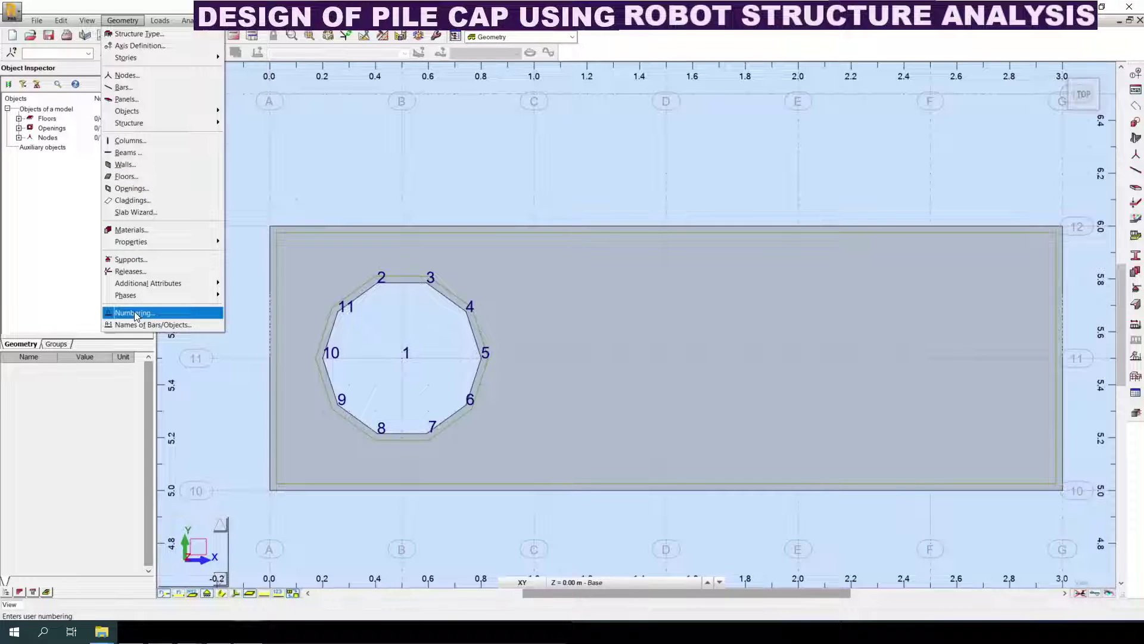
{"action": "mouse_move", "coordinate": [151, 285]}
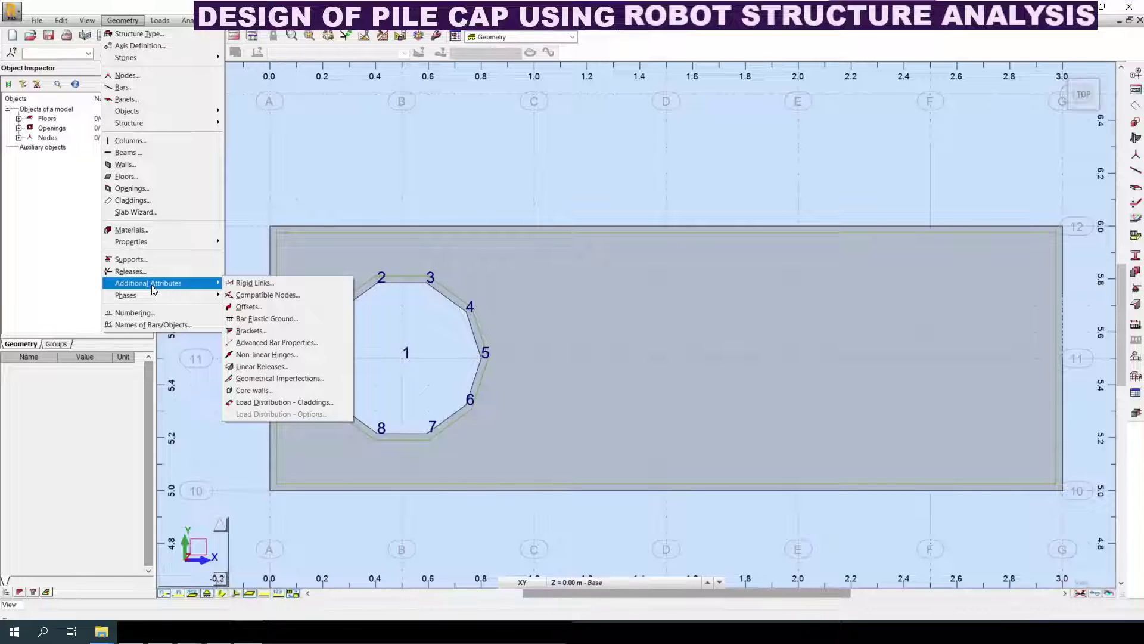
{"action": "left_click", "coordinate": [250, 284]}
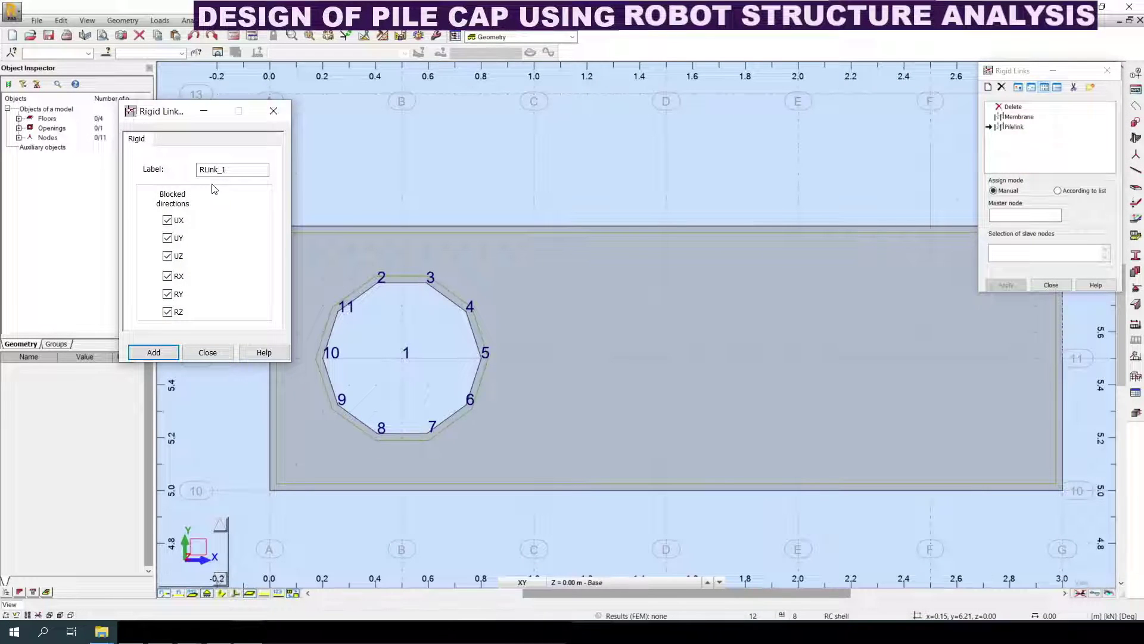
{"action": "left_click_drag", "start_coordinate": [237, 169], "coordinate": [183, 167]}
{"action": "left_click_drag", "start_coordinate": [249, 170], "coordinate": [188, 170]}
{"action": "type", "text": "Pilelink"}
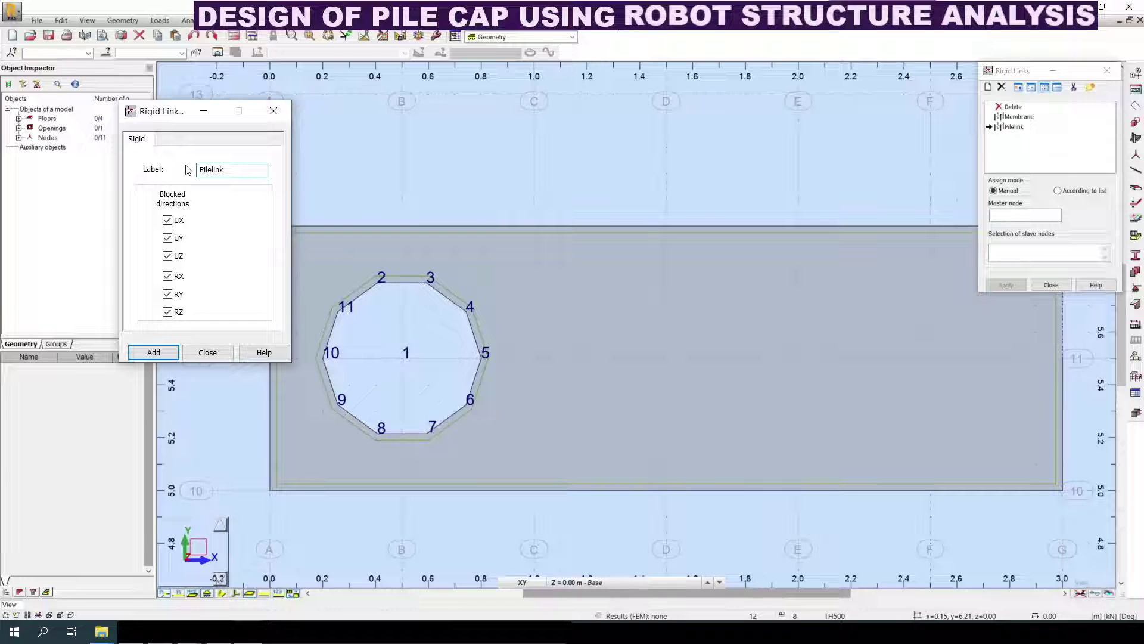
{"action": "key", "text": "BackSpace"}
{"action": "key", "text": "BackSpace"}
{"action": "left_click", "coordinate": [154, 352]}
{"action": "left_click", "coordinate": [208, 352]}
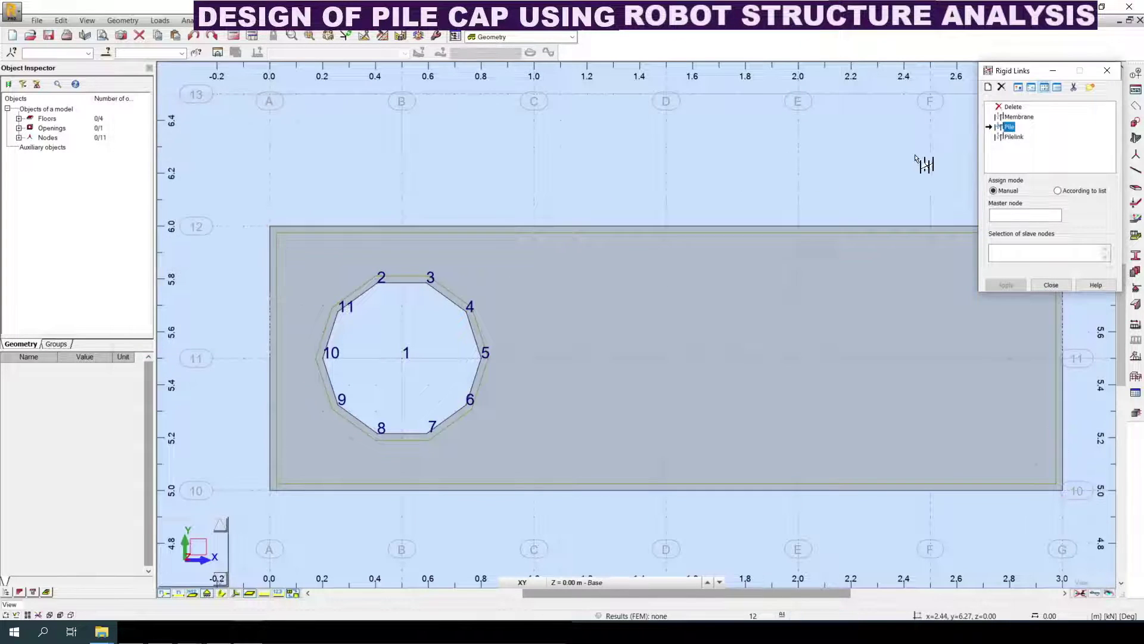
Step: Assign the Pile rigid link with node 1 as master and nodes 2 to 11 as slaves, and finish link assignment
{"action": "left_click", "coordinate": [1020, 216]}
{"action": "type", "text": "1"}
{"action": "left_click", "coordinate": [1012, 248]}
{"action": "left_click", "coordinate": [1011, 257]}
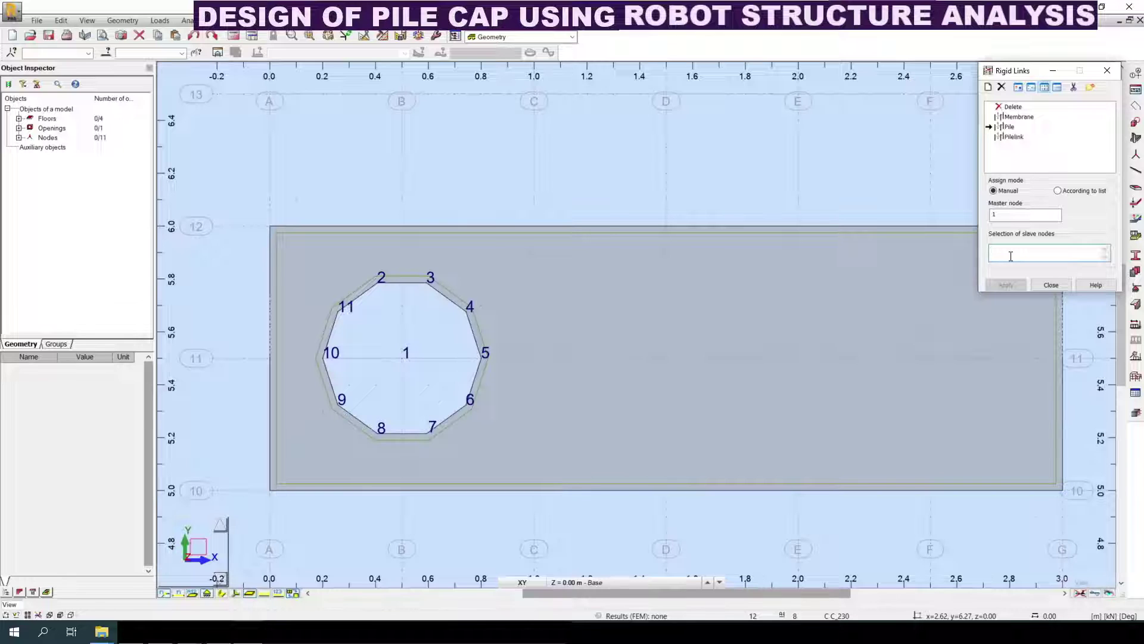
{"action": "scroll", "coordinate": [971, 241], "scroll_direction": "down", "scroll_amount": 1}
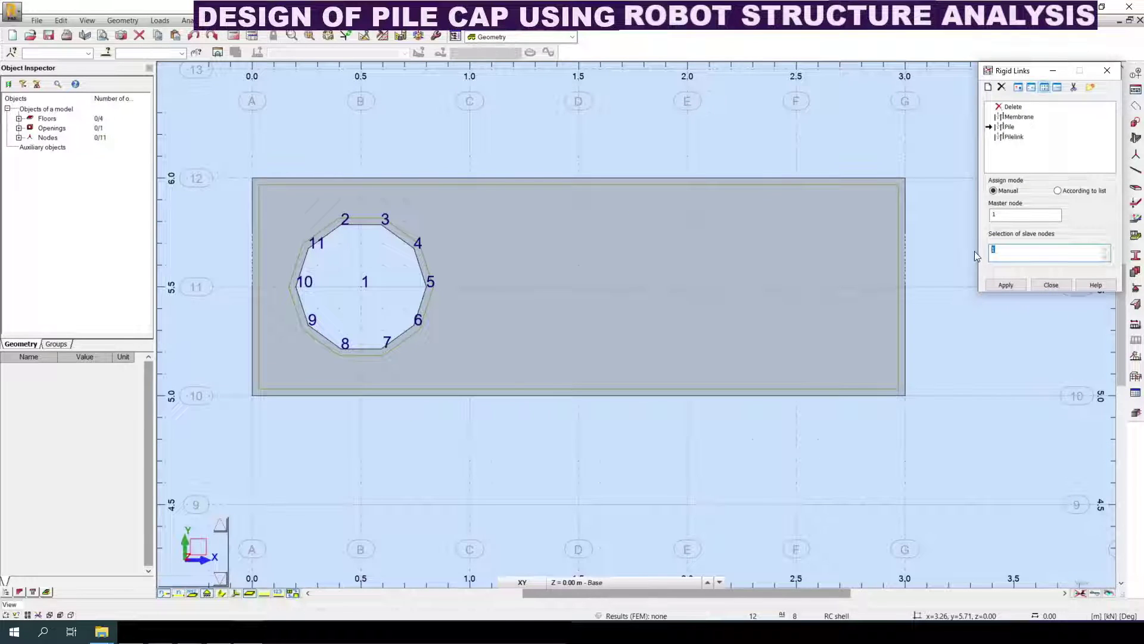
{"action": "type", "text": "2to1"}
{"action": "left_click", "coordinate": [1005, 285]}
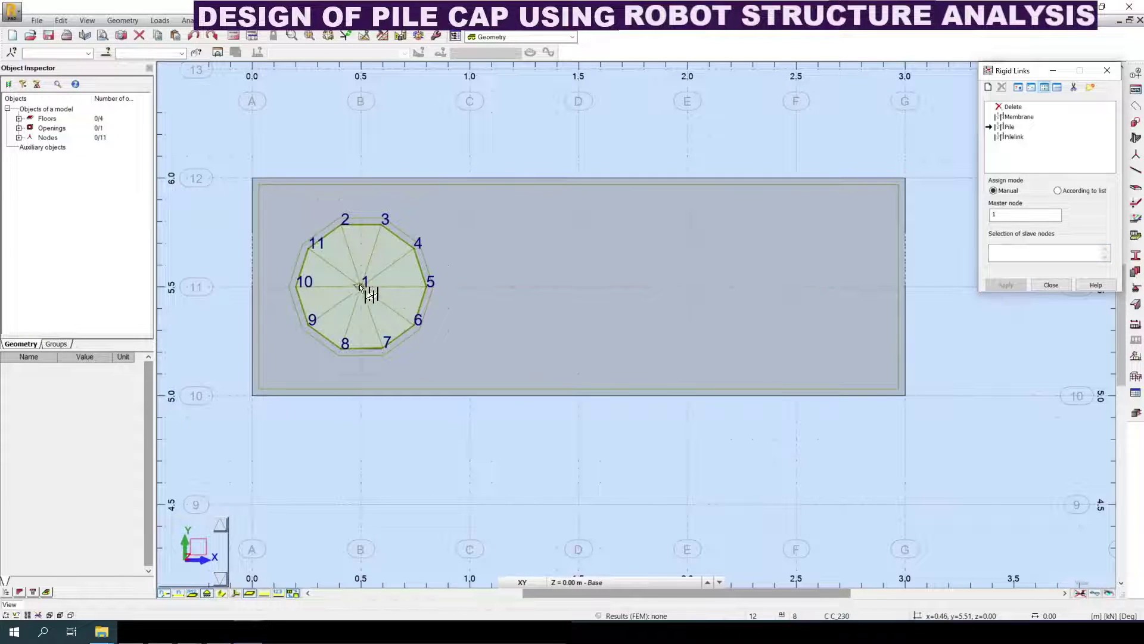
{"action": "scroll", "coordinate": [362, 284], "scroll_direction": "up", "scroll_amount": 1}
{"action": "left_click", "coordinate": [1051, 285]}
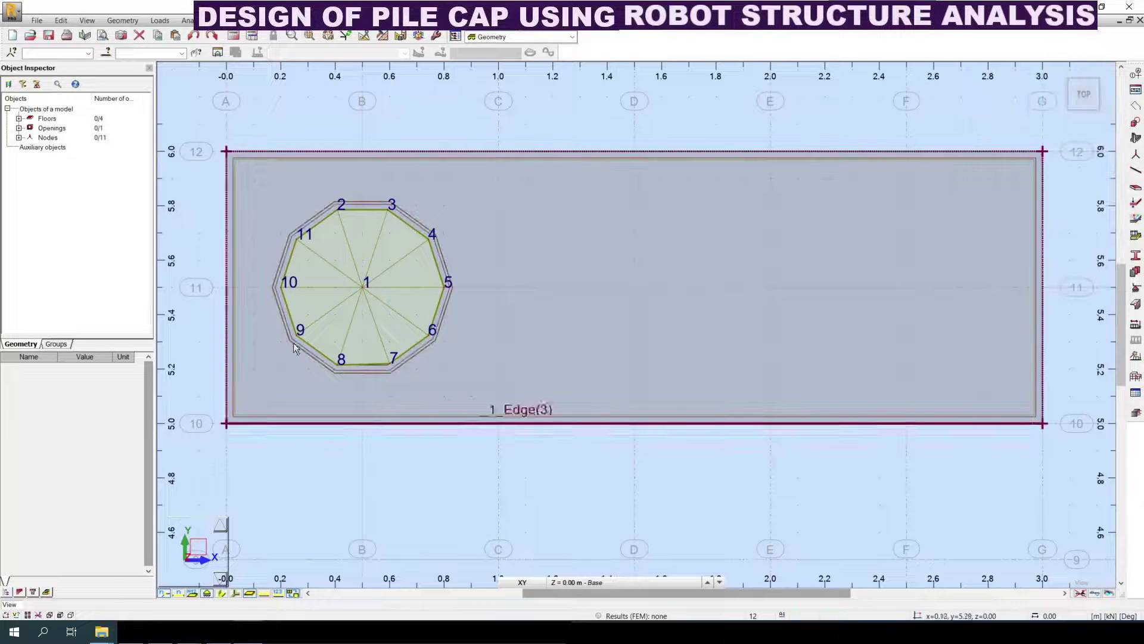
Step: Begin a new elastic nodal support definition labelled Pile
{"action": "scroll", "coordinate": [284, 292], "scroll_direction": "up", "scroll_amount": 1}
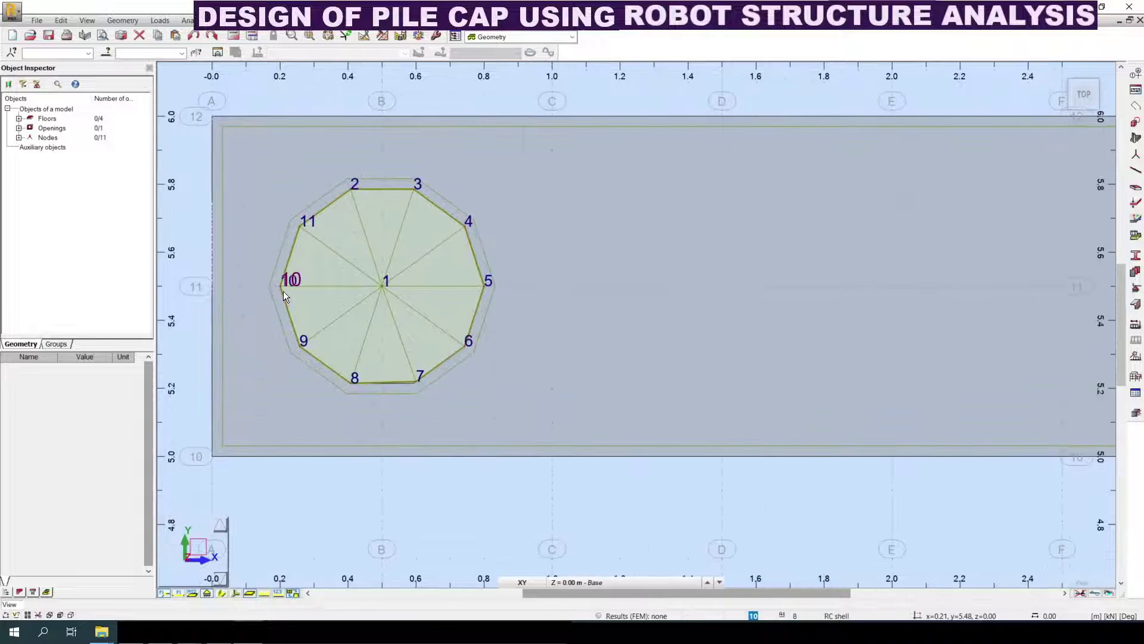
{"action": "scroll", "coordinate": [289, 291], "scroll_direction": "down", "scroll_amount": 1}
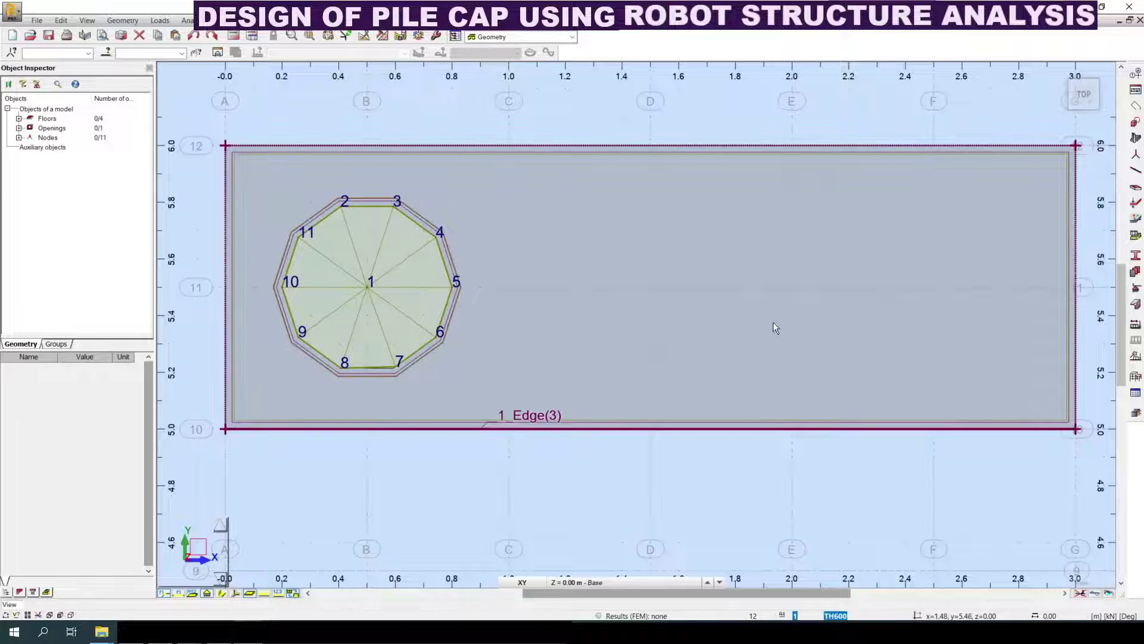
{"action": "left_click", "coordinate": [1134, 295]}
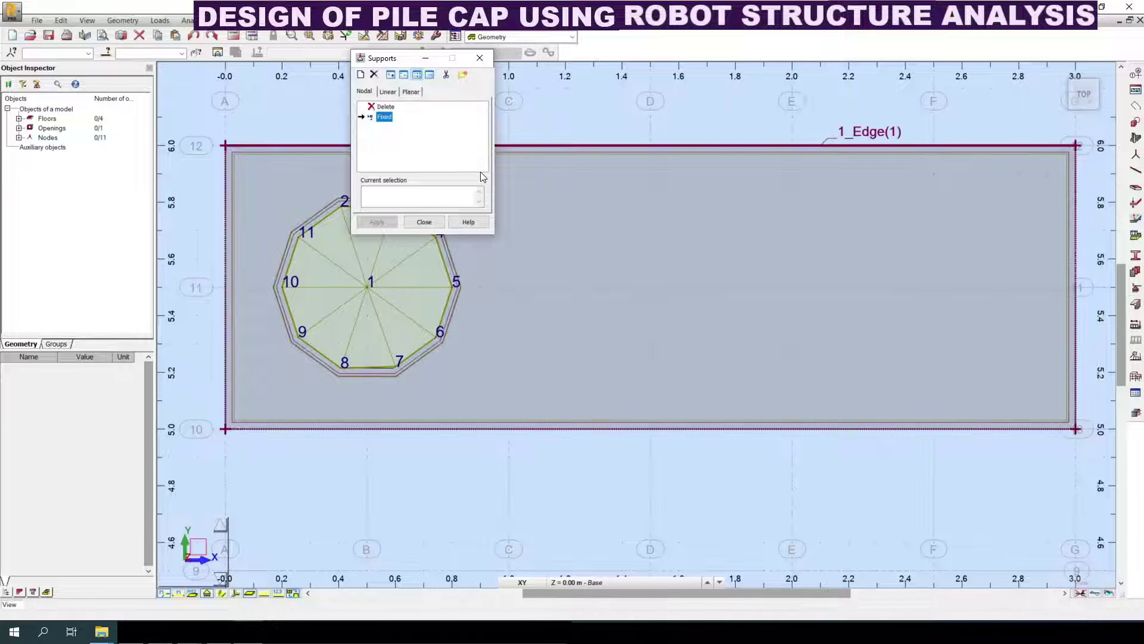
{"action": "left_click", "coordinate": [360, 76]}
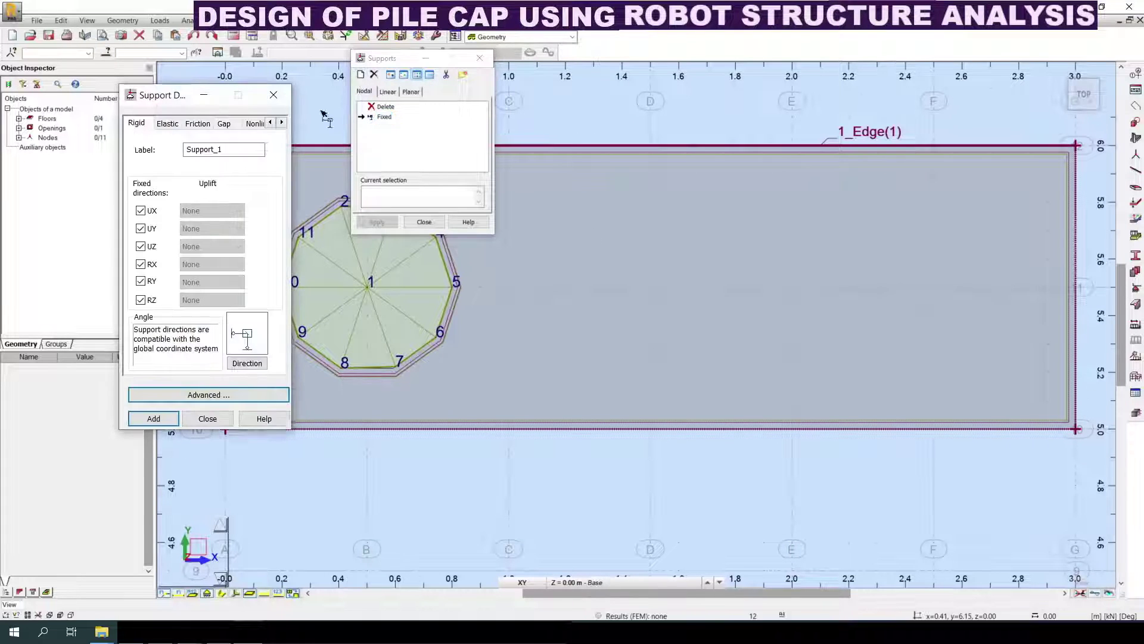
{"action": "left_click", "coordinate": [169, 125]}
{"action": "left_click_drag", "start_coordinate": [224, 149], "coordinate": [146, 149]}
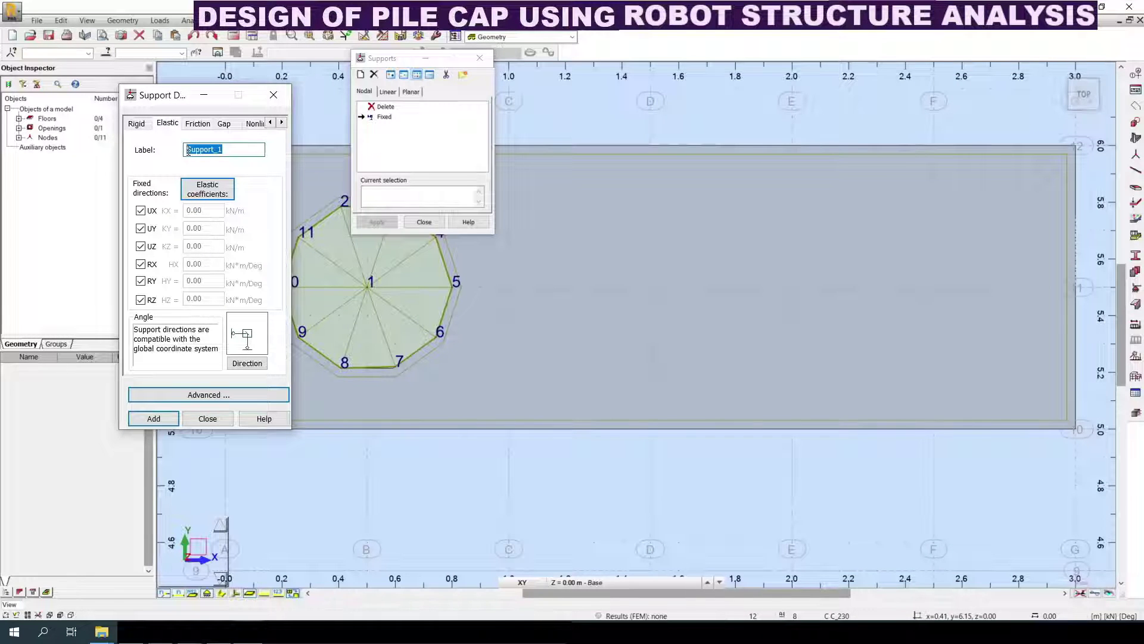
{"action": "type", "text": "Pile"}
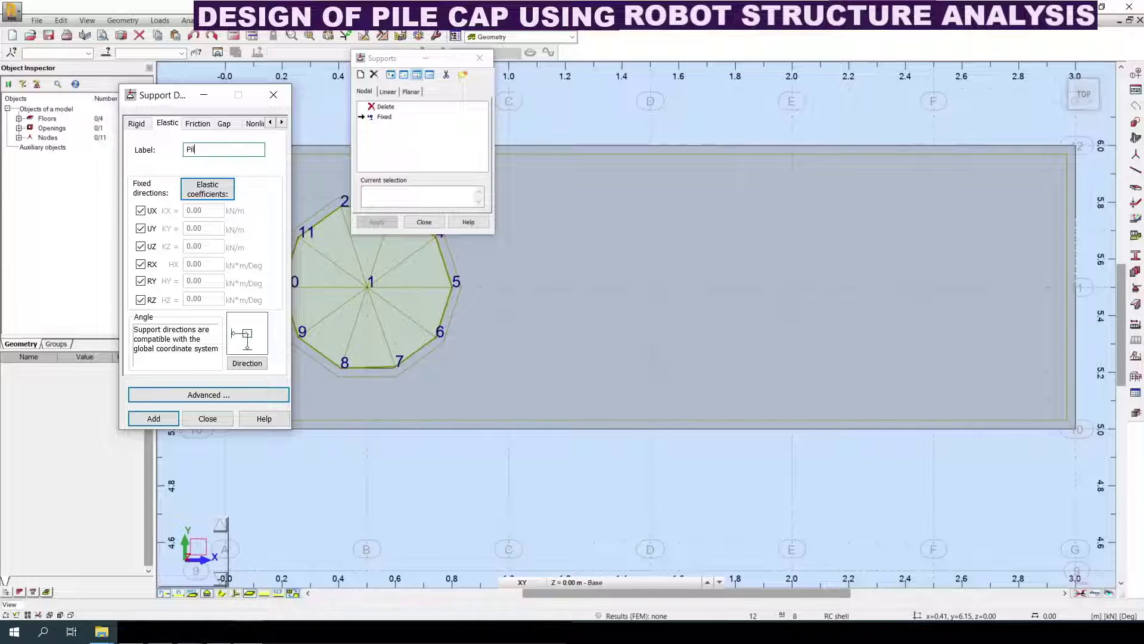
Step: Release the fixed directions UX, UY, UZ, RX, RY and RZ in the Pile elastic support definition
{"action": "left_click", "coordinate": [208, 191]}
{"action": "left_click", "coordinate": [152, 213]}
{"action": "left_click", "coordinate": [141, 229]}
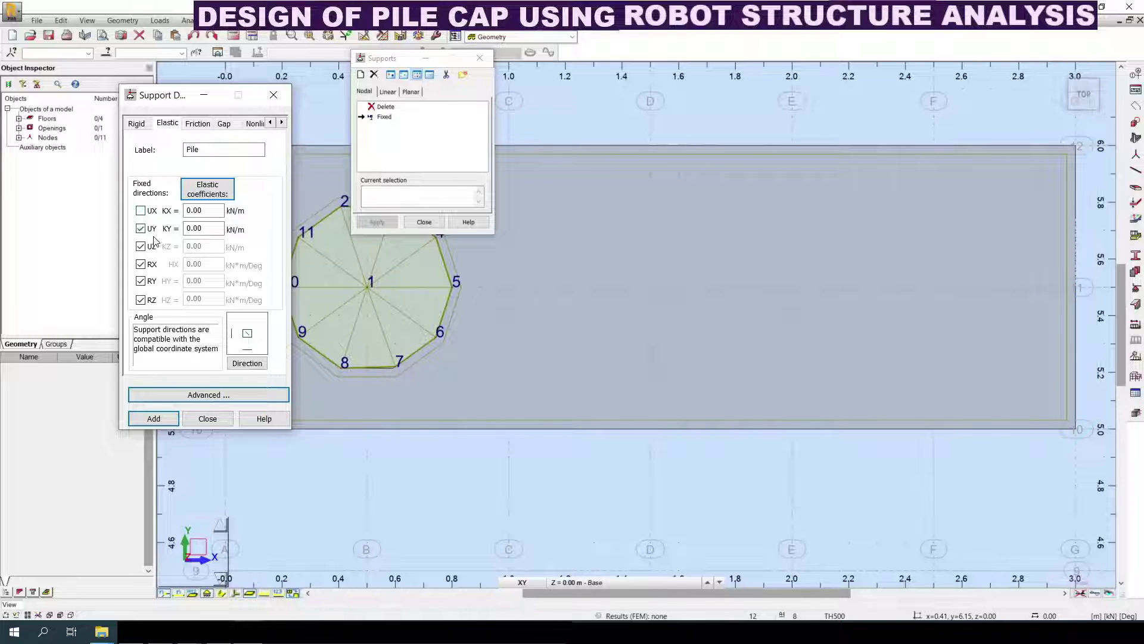
{"action": "left_click", "coordinate": [142, 246]}
{"action": "left_click", "coordinate": [141, 264]}
{"action": "left_click", "coordinate": [141, 280]}
{"action": "left_click", "coordinate": [142, 300]}
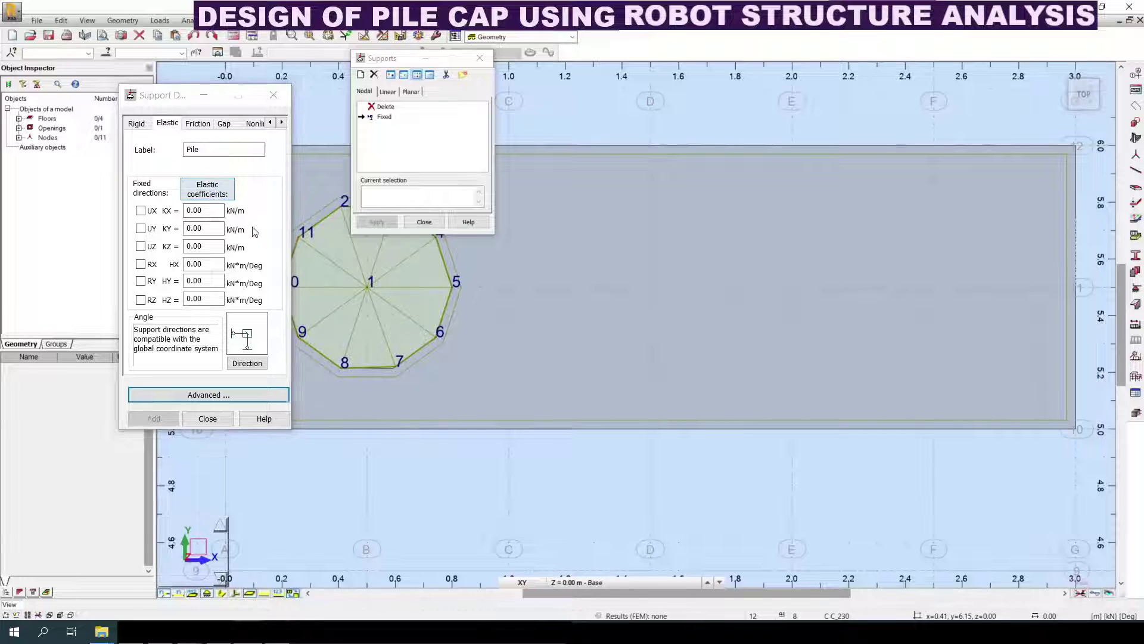
Step: Build the soil profile for the elastic coefficient calculation from elastic silts, gravel - sand - caly, and gravelly clays as the lowest layer
{"action": "left_click", "coordinate": [212, 195]}
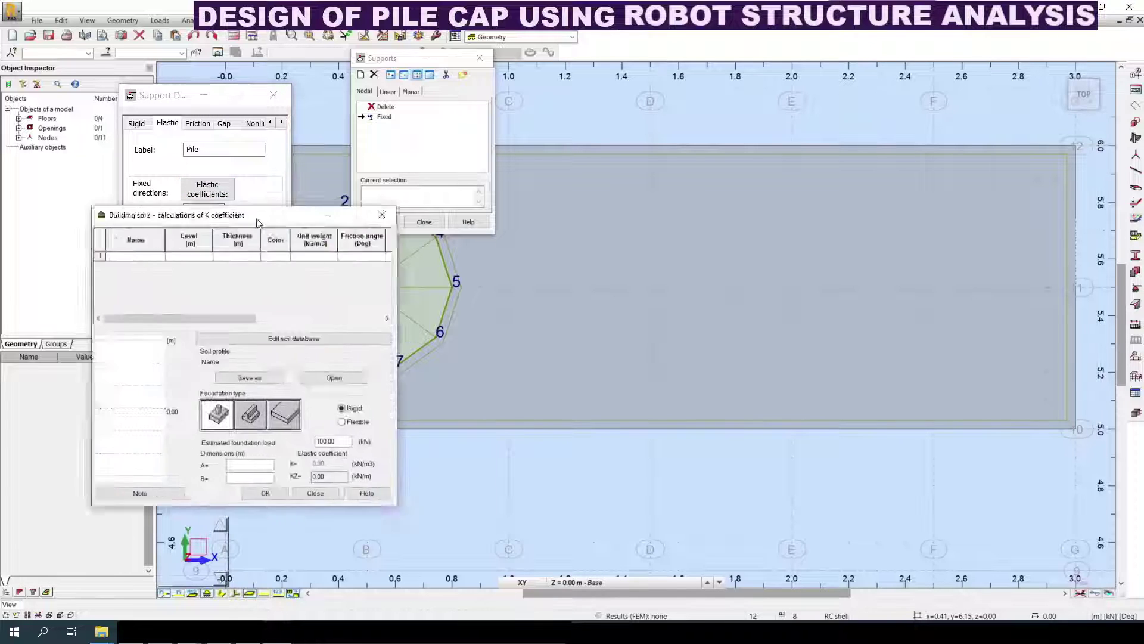
{"action": "left_click", "coordinate": [329, 224]}
{"action": "left_click", "coordinate": [332, 224]}
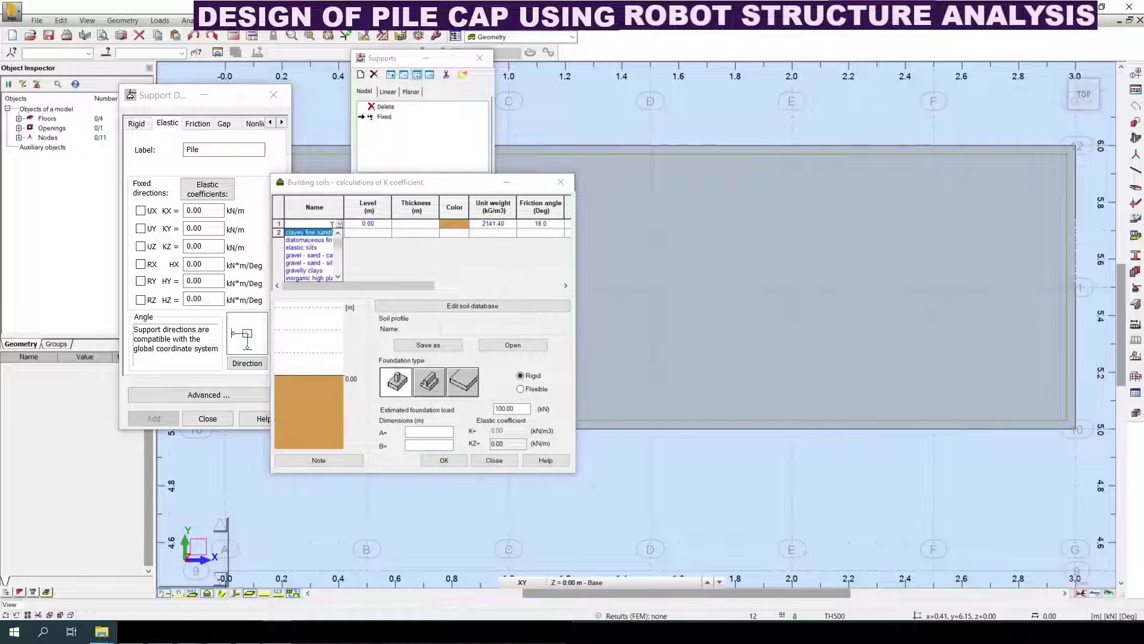
{"action": "left_click", "coordinate": [307, 247]}
{"action": "left_click", "coordinate": [338, 233]}
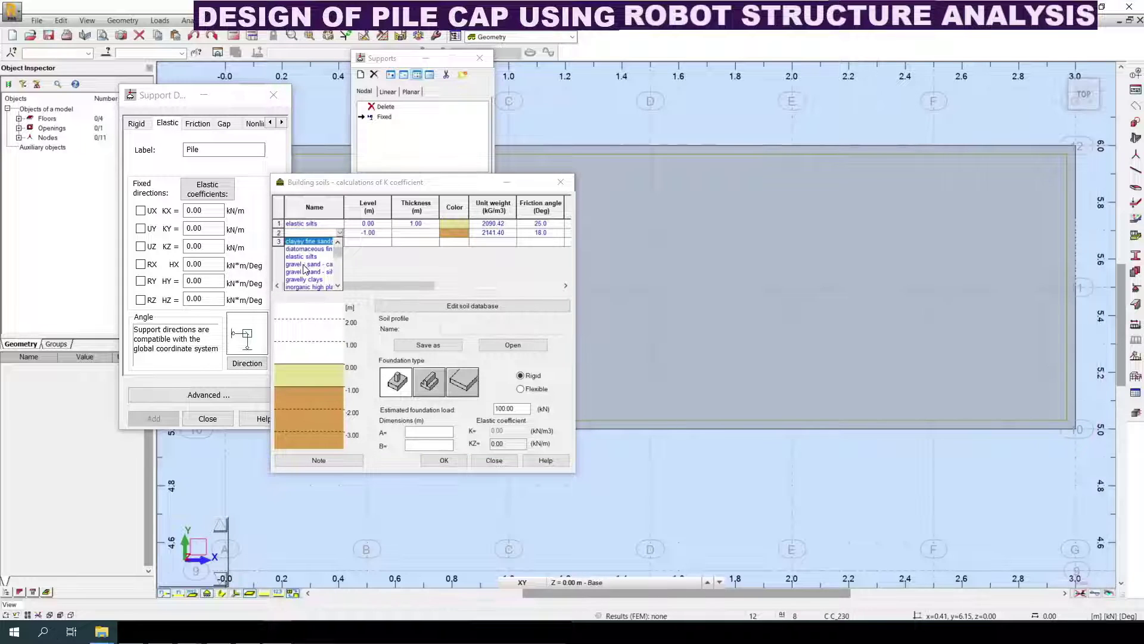
{"action": "left_click", "coordinate": [307, 264]}
{"action": "left_click", "coordinate": [341, 242]}
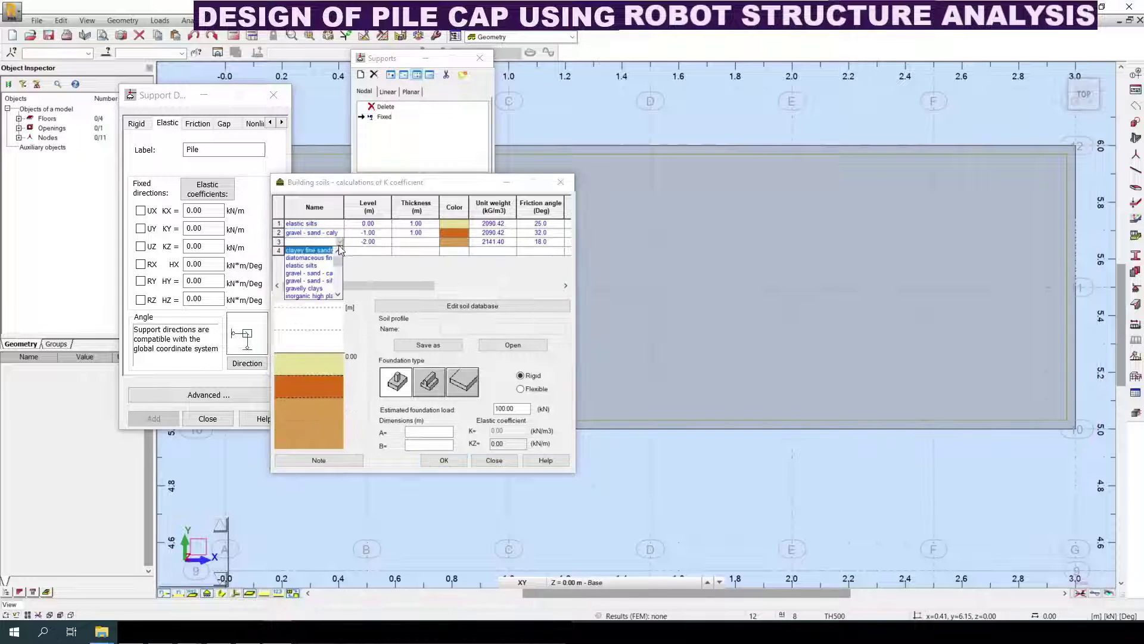
{"action": "left_click", "coordinate": [307, 274]}
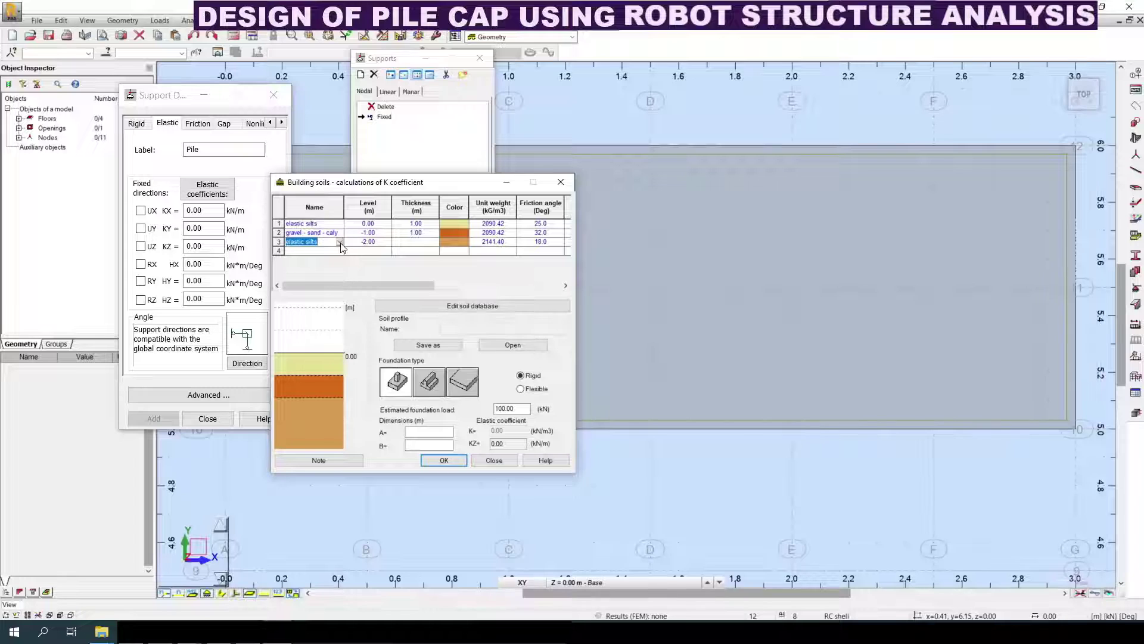
{"action": "left_click", "coordinate": [340, 242]}
{"action": "left_click", "coordinate": [305, 273]}
{"action": "left_click", "coordinate": [416, 241]}
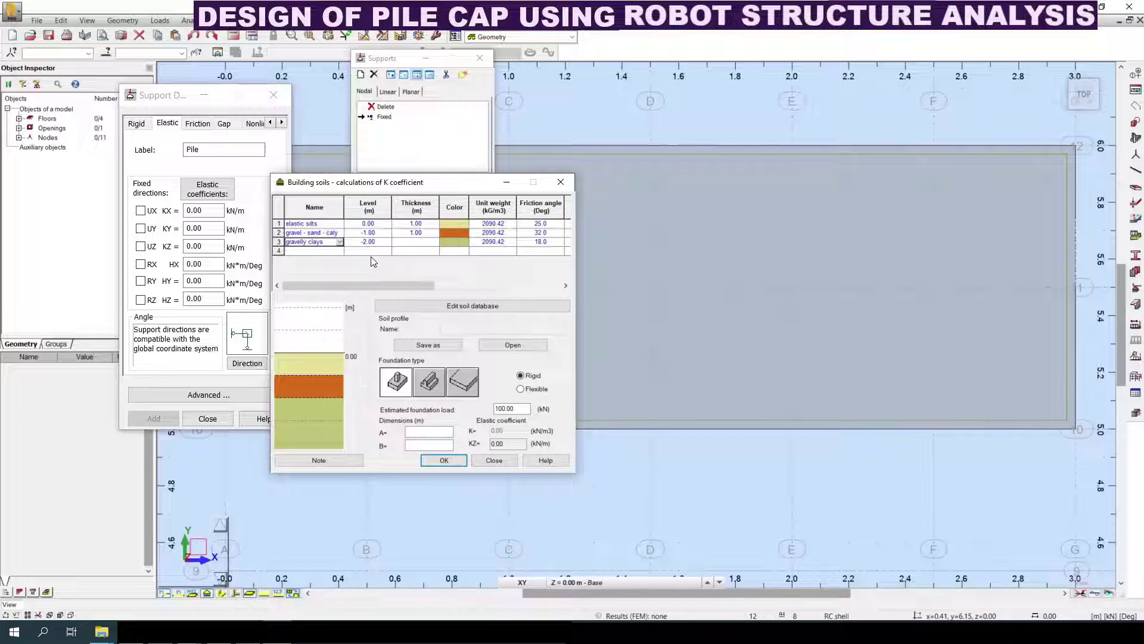
Step: Calculate the elastic coefficient for a flexible foundation with dimensions A = 2 m and B = 2 m, and finish the soil calculation
{"action": "left_click", "coordinate": [540, 389]}
{"action": "left_click", "coordinate": [496, 409]}
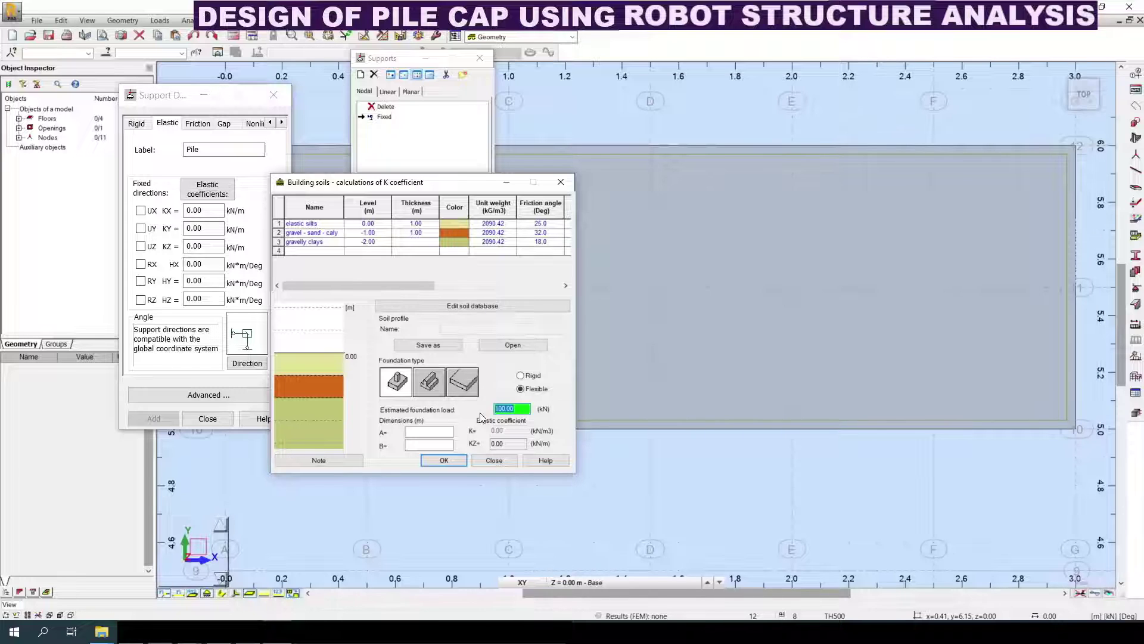
{"action": "left_click", "coordinate": [425, 430]}
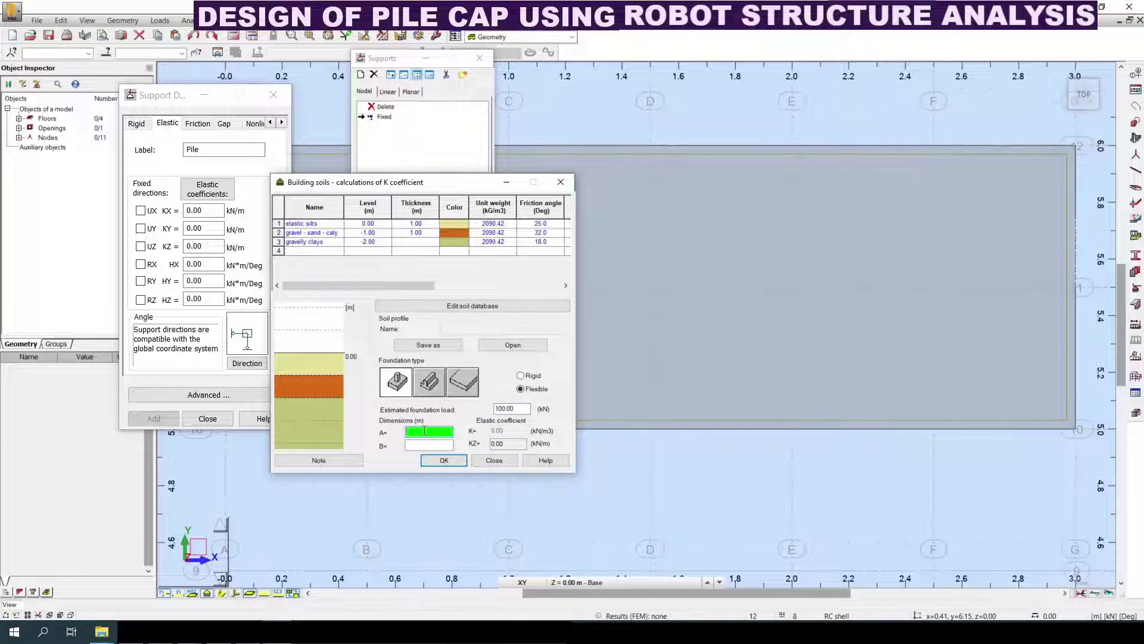
{"action": "type", "text": "2"}
{"action": "left_click", "coordinate": [417, 444]}
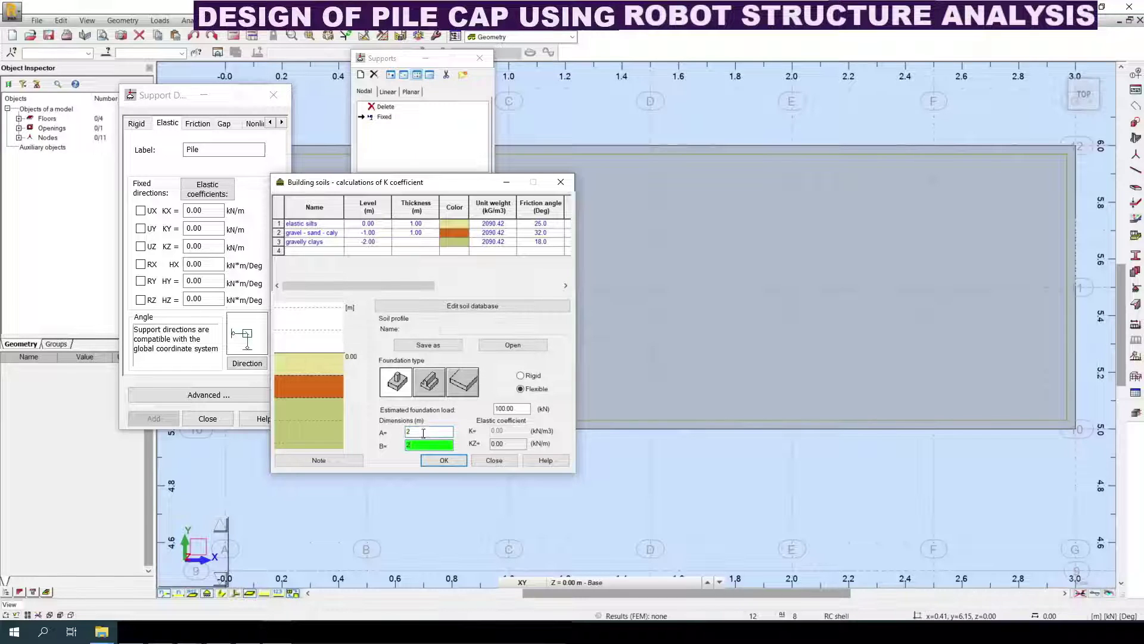
{"action": "left_click", "coordinate": [509, 443]}
{"action": "left_click_drag", "start_coordinate": [525, 444], "coordinate": [488, 444]}
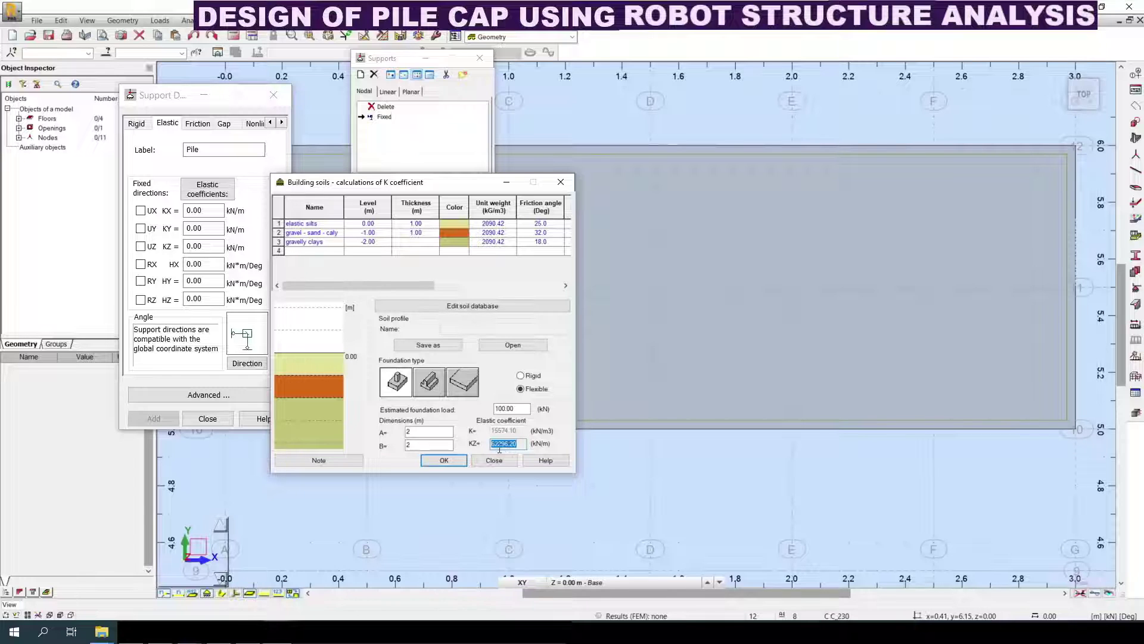
{"action": "left_click", "coordinate": [451, 464]}
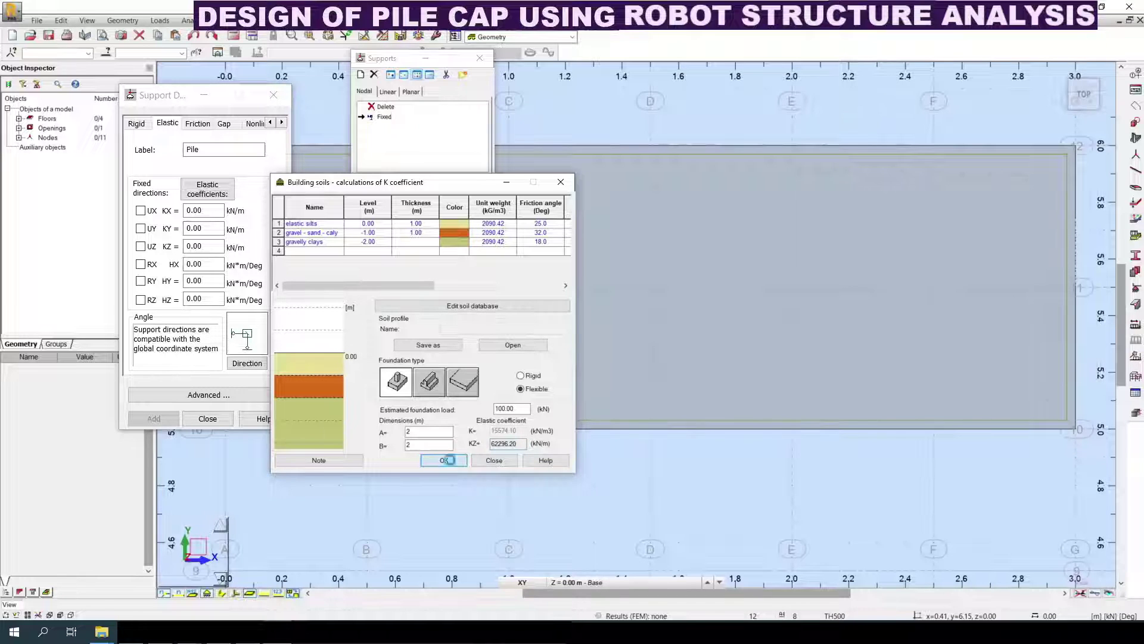
{"action": "left_click", "coordinate": [492, 460]}
Step: Add the Pile elastic support with KZ = 62296.20 kN/m to the support list, and finish its definition
{"action": "left_click_drag", "start_coordinate": [222, 245], "coordinate": [176, 245]}
{"action": "left_click_drag", "start_coordinate": [203, 149], "coordinate": [169, 150]}
{"action": "left_click", "coordinate": [156, 419]}
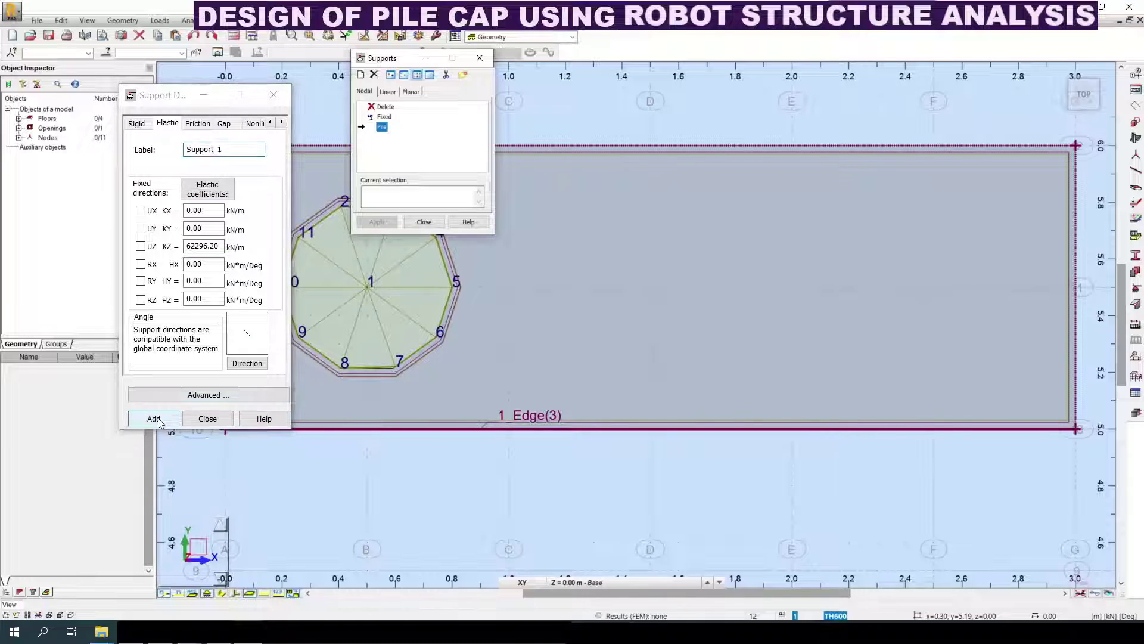
{"action": "left_click", "coordinate": [274, 95]}
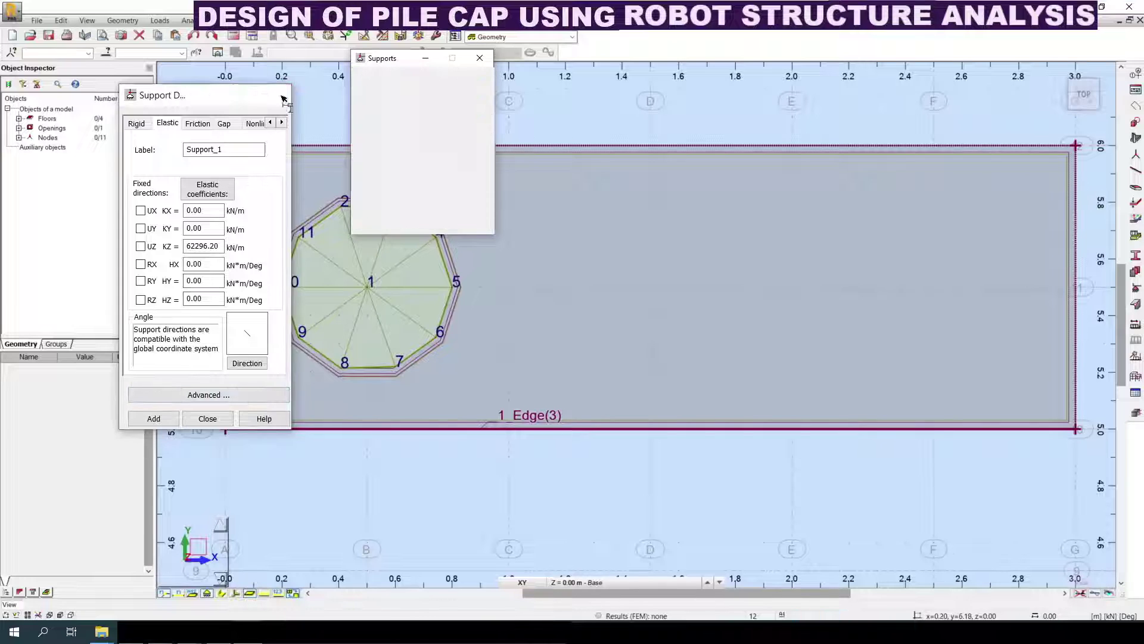
Step: Apply the Pile support to node 1 at the center of the circular opening
{"action": "middle_click_drag", "start_coordinate": [393, 292], "coordinate": [391, 416]}
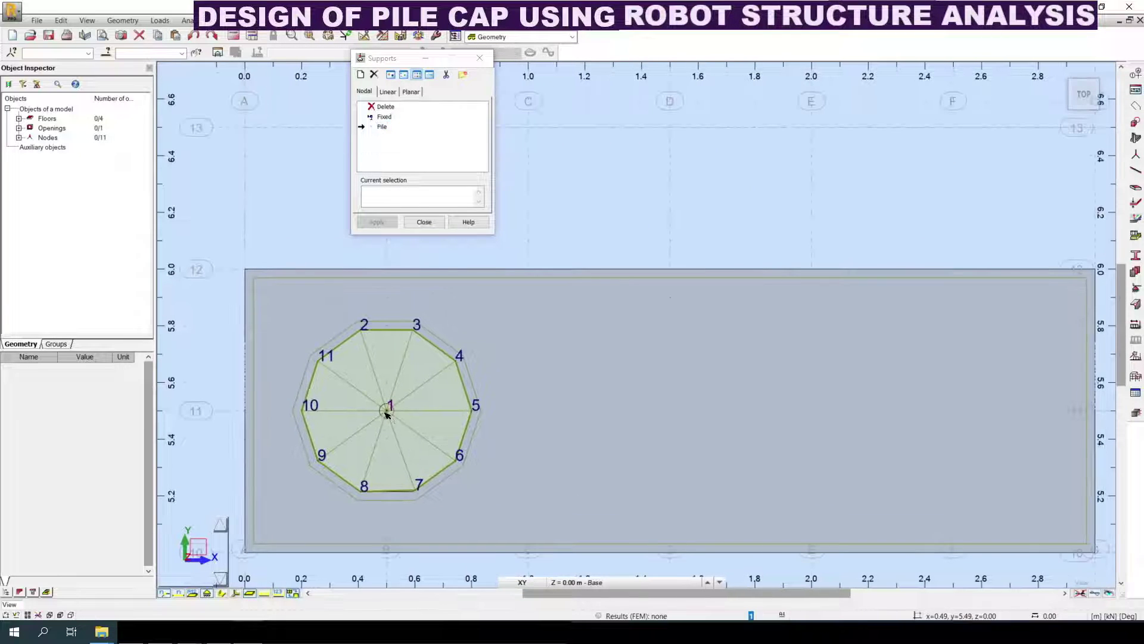
{"action": "left_click", "coordinate": [384, 192]}
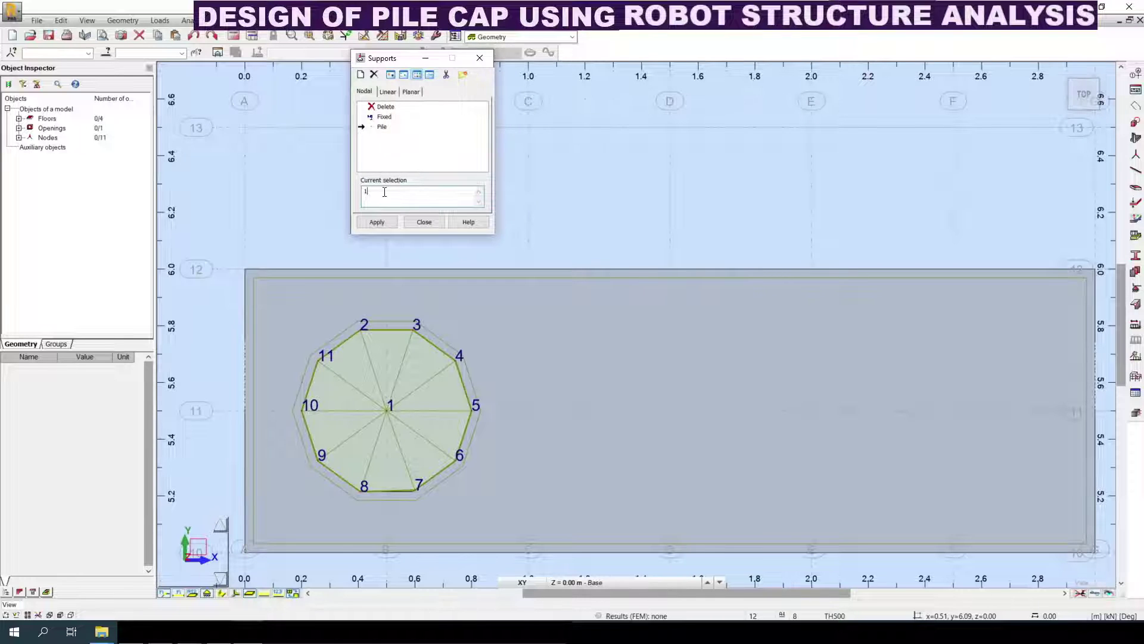
{"action": "left_click", "coordinate": [375, 222]}
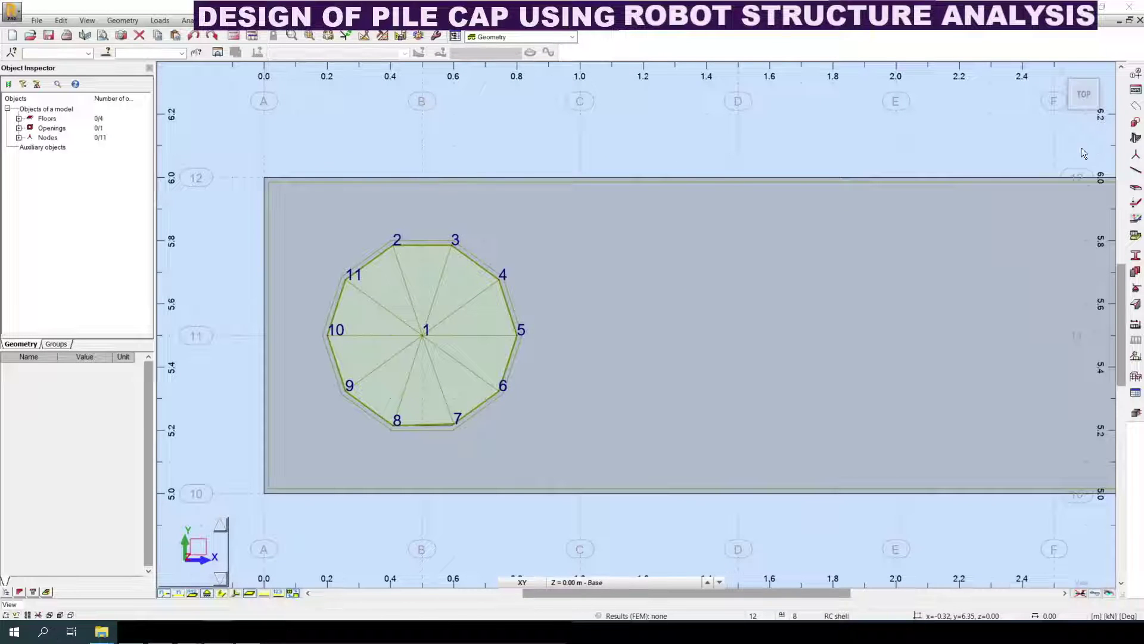
Step: Examine the spring support at the opening's center node in 3D, and return to the XY plan view
{"action": "left_click_drag", "start_coordinate": [1060, 73], "coordinate": [856, 219]}
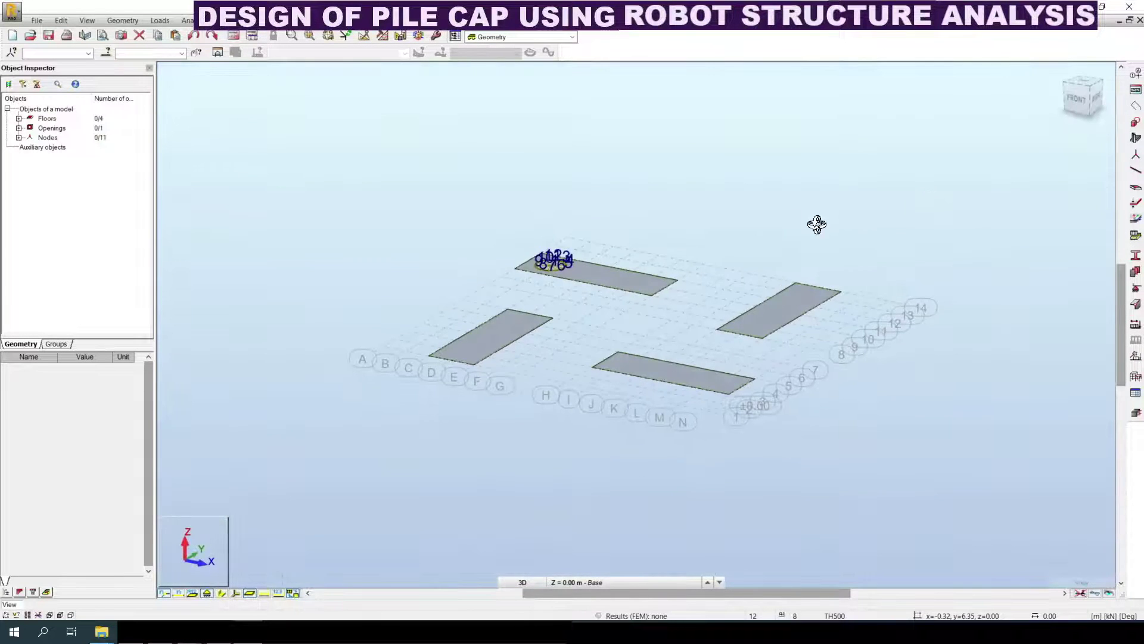
{"action": "scroll", "coordinate": [527, 262], "scroll_direction": "up", "scroll_amount": 5}
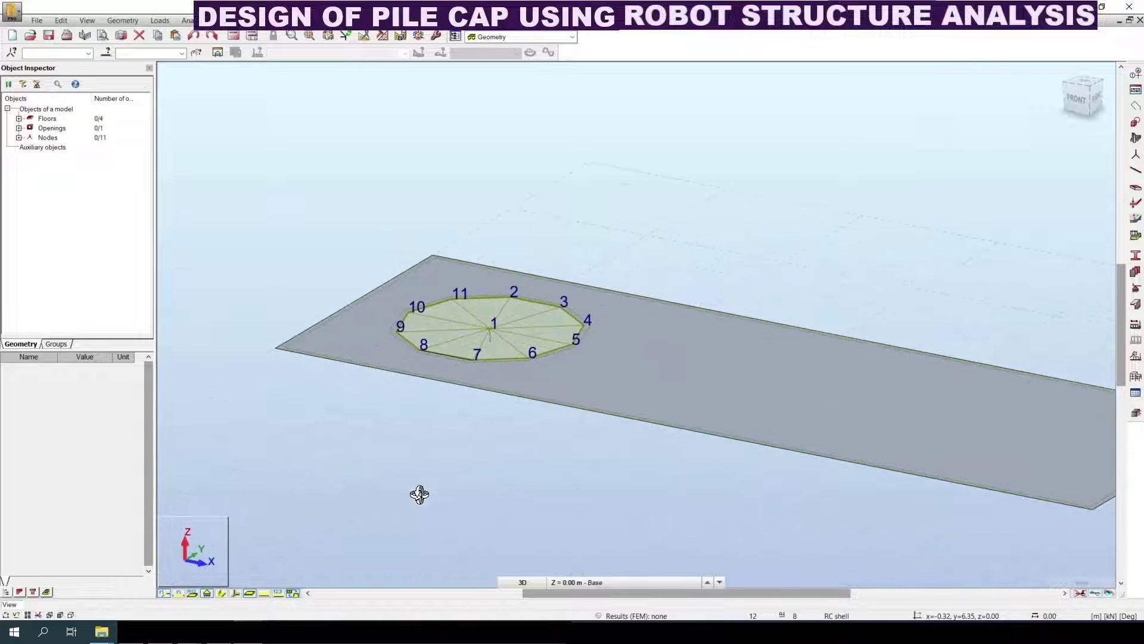
{"action": "left_click_drag", "start_coordinate": [366, 475], "coordinate": [519, 403]}
{"action": "scroll", "coordinate": [524, 289], "scroll_direction": "up", "scroll_amount": 5}
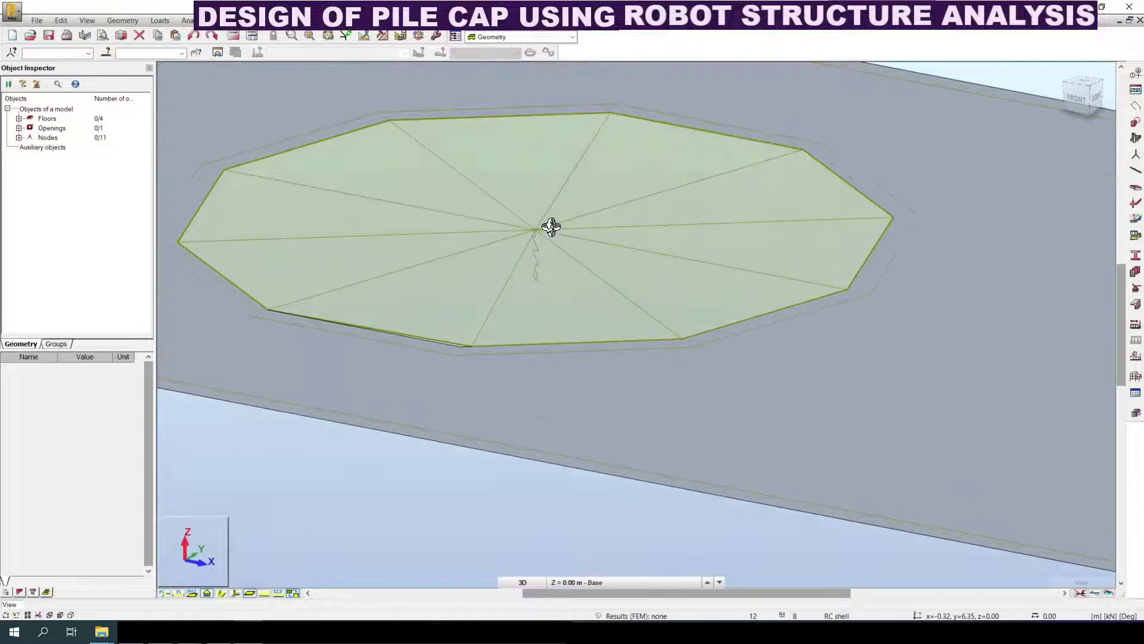
{"action": "scroll", "coordinate": [551, 226], "scroll_direction": "up", "scroll_amount": 3}
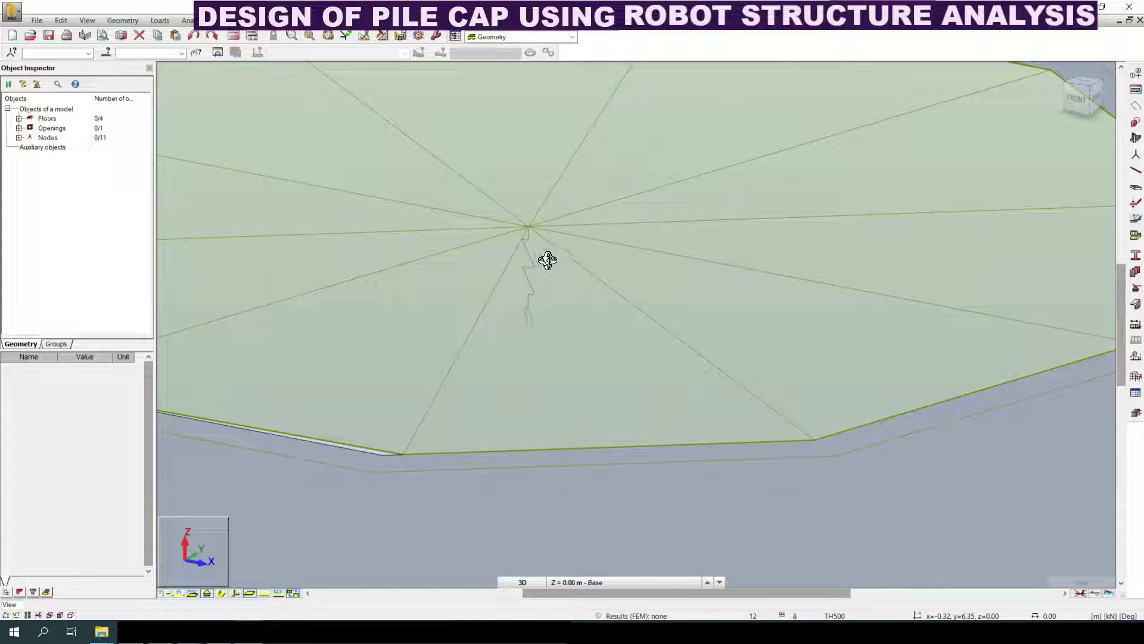
{"action": "scroll", "coordinate": [524, 276], "scroll_direction": "up", "scroll_amount": 3}
{"action": "scroll", "coordinate": [530, 292], "scroll_direction": "down", "scroll_amount": 2}
{"action": "scroll", "coordinate": [529, 292], "scroll_direction": "down", "scroll_amount": 5}
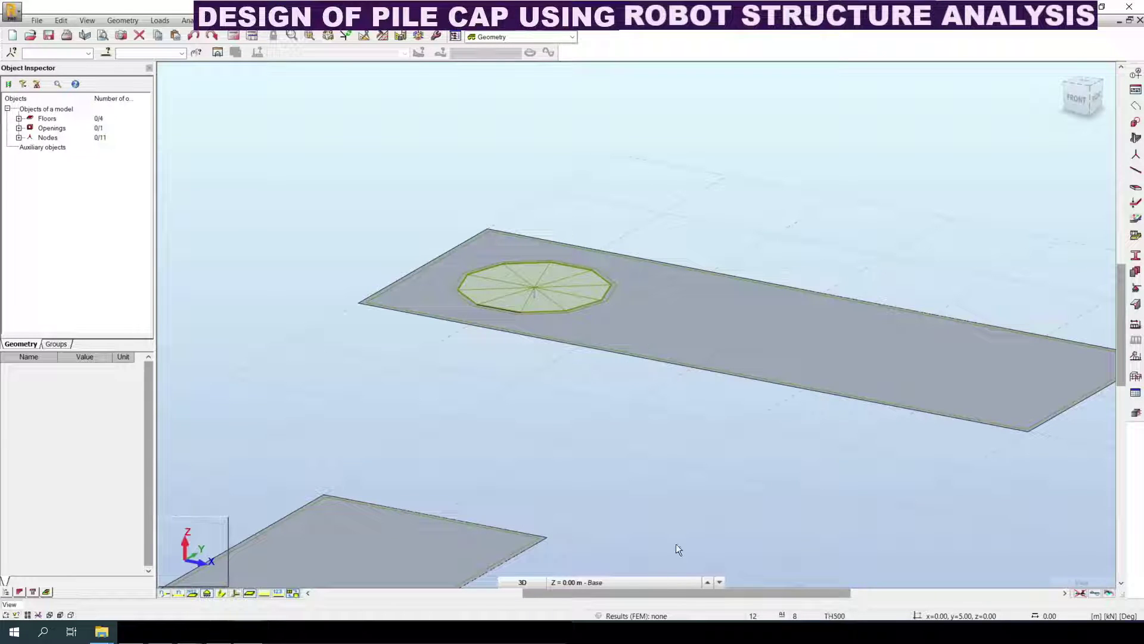
{"action": "left_click", "coordinate": [536, 583]}
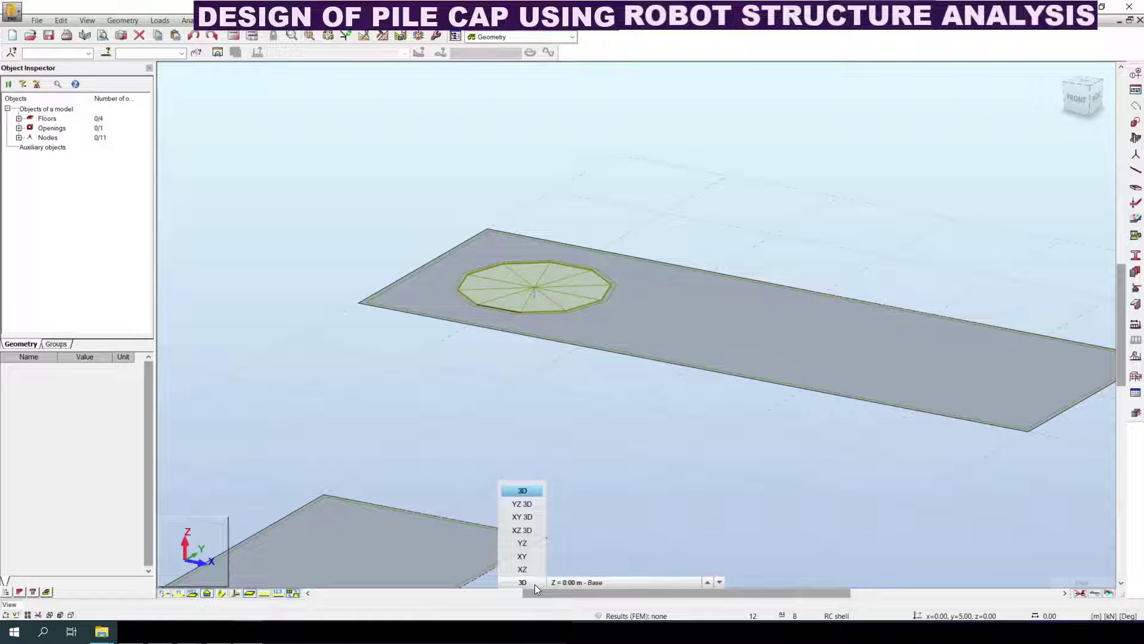
{"action": "left_click", "coordinate": [523, 557]}
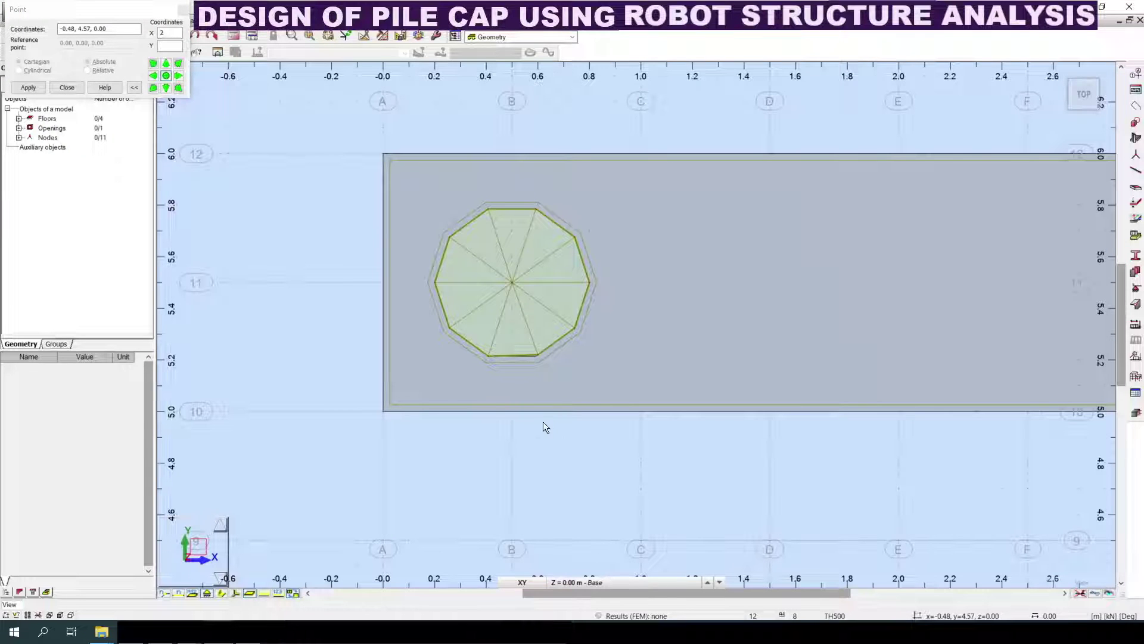
Step: Copy the circular opening with its nodes, supports and rigid links 2.00 m along X within the same pile cap in the XY plan
{"action": "key", "text": "Escape"}
{"action": "left_click", "coordinate": [520, 583]}
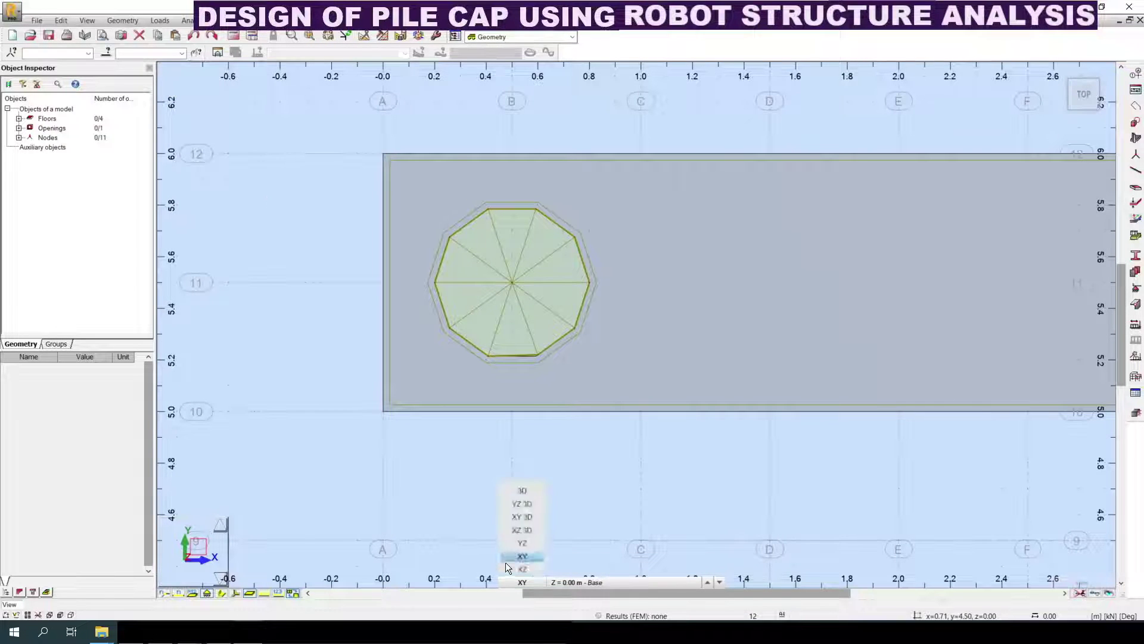
{"action": "left_click", "coordinate": [516, 583]}
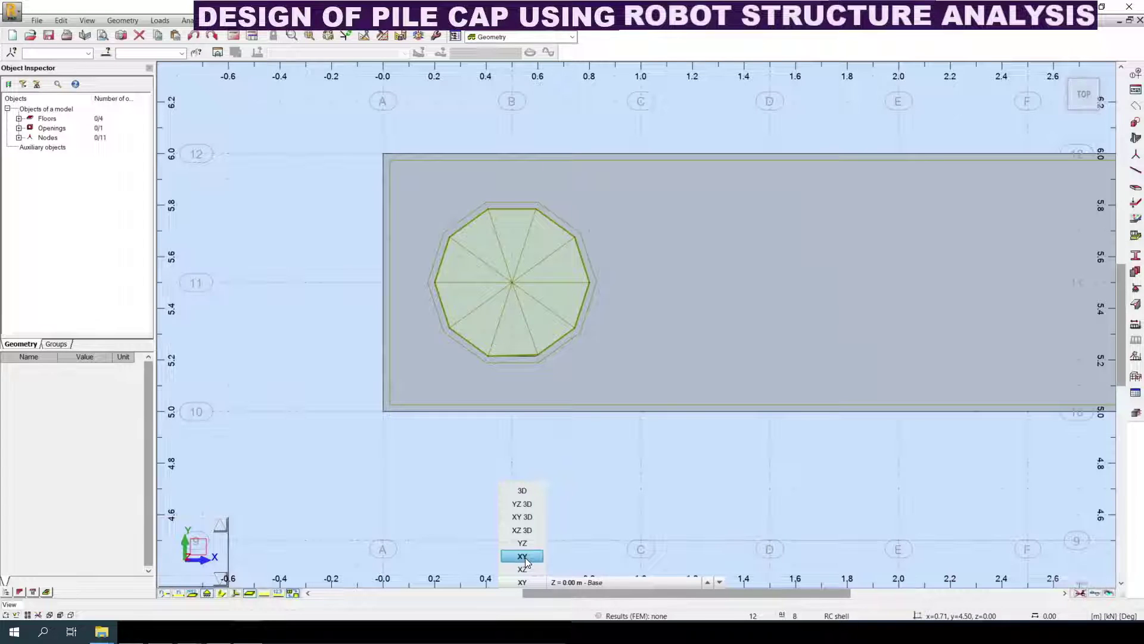
{"action": "left_click", "coordinate": [523, 556]}
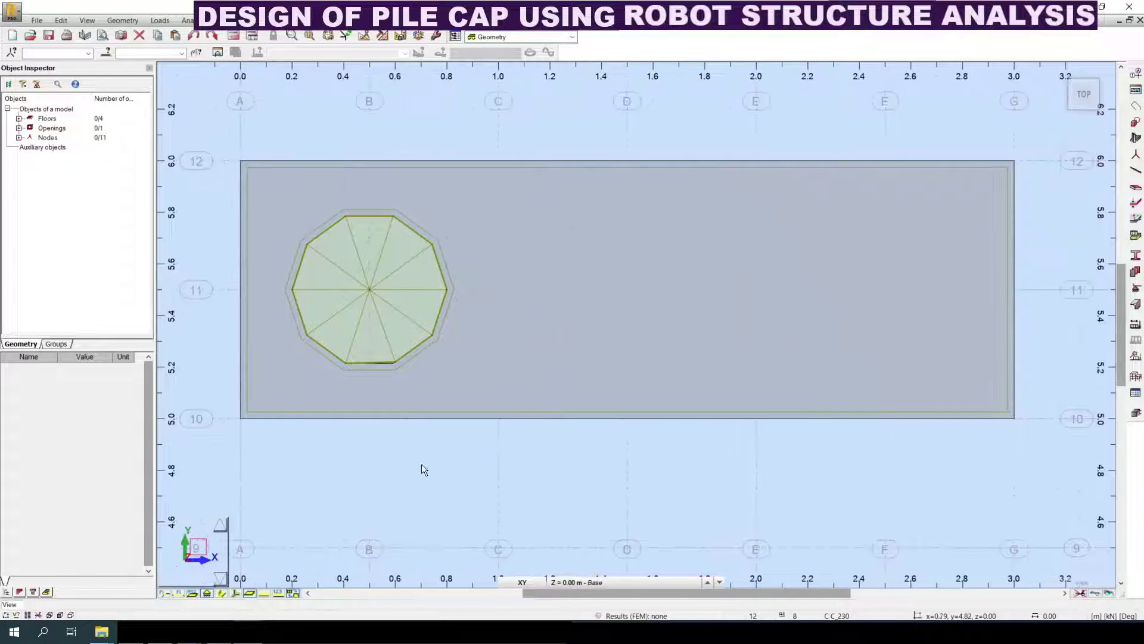
{"action": "scroll", "coordinate": [429, 465], "scroll_direction": "down", "scroll_amount": 2}
{"action": "left_click_drag", "start_coordinate": [238, 281], "coordinate": [469, 420]}
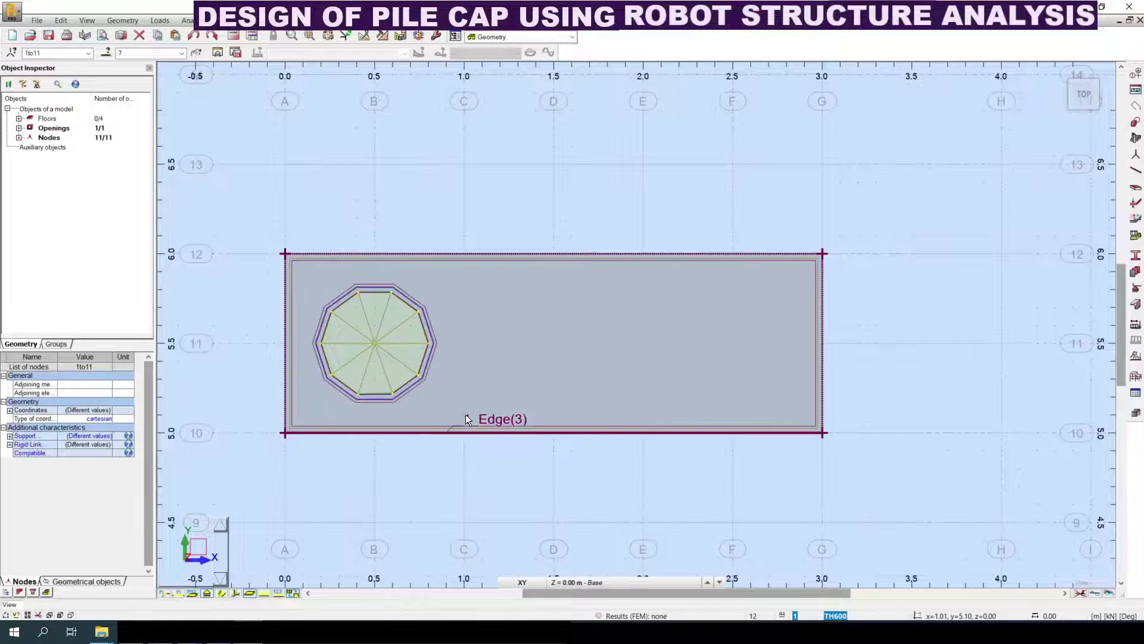
{"action": "left_click", "coordinate": [362, 37]}
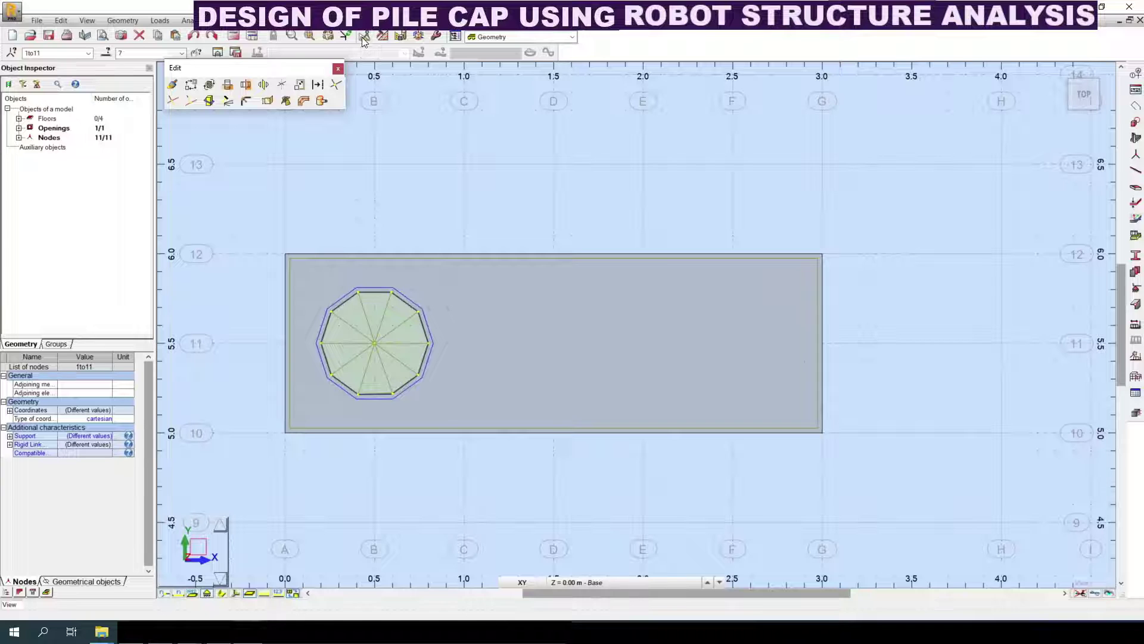
{"action": "left_click", "coordinate": [191, 86]}
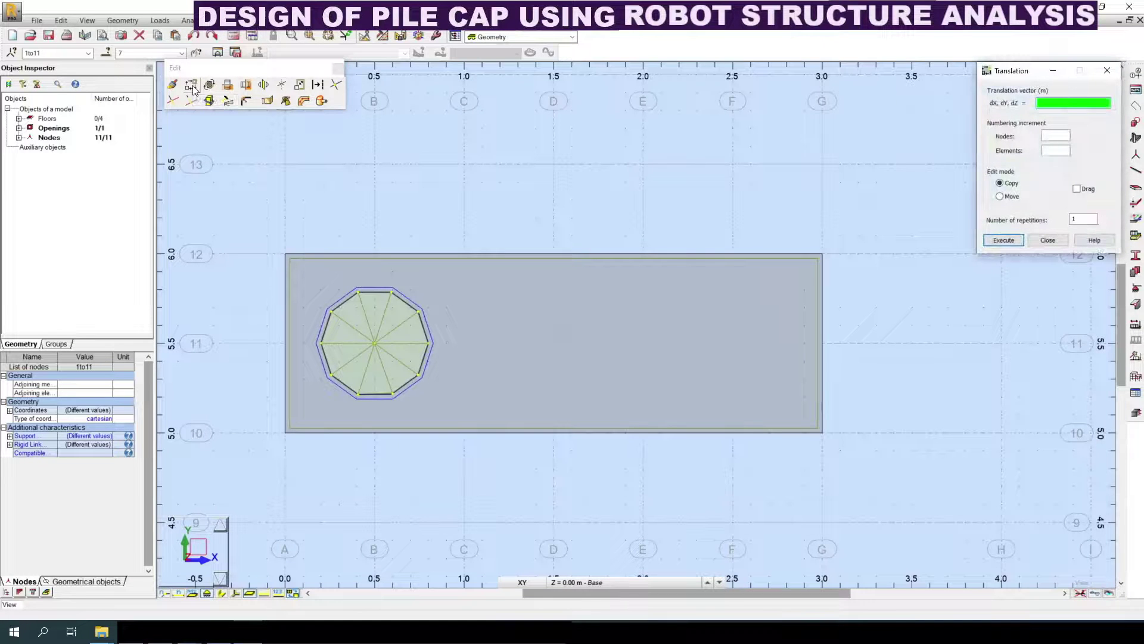
{"action": "left_click", "coordinate": [373, 345]}
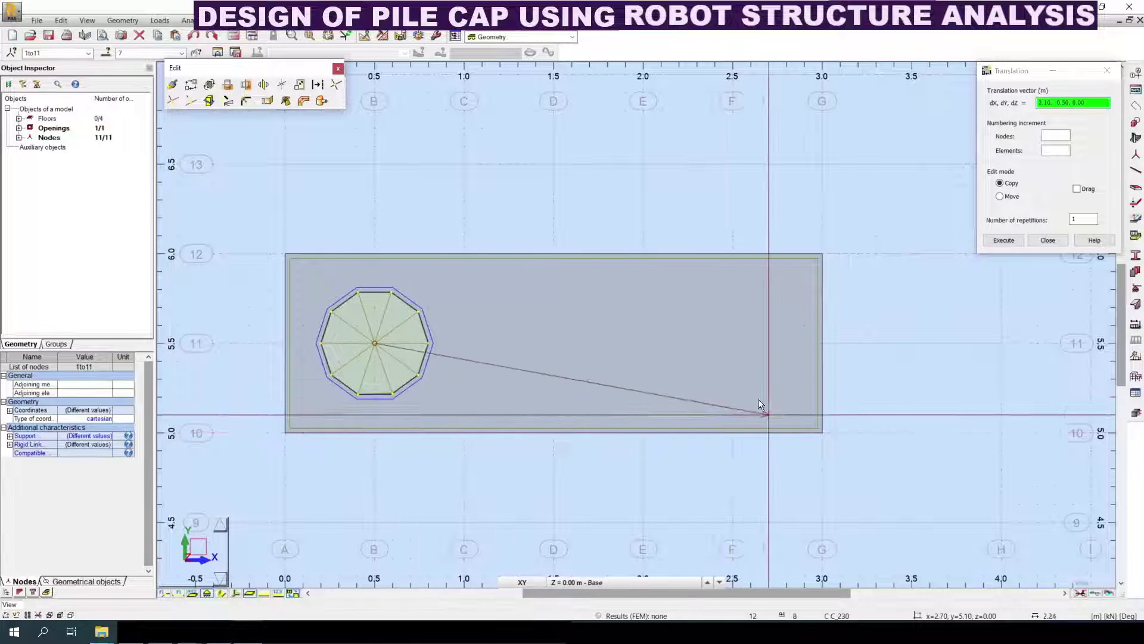
{"action": "left_click", "coordinate": [738, 345]}
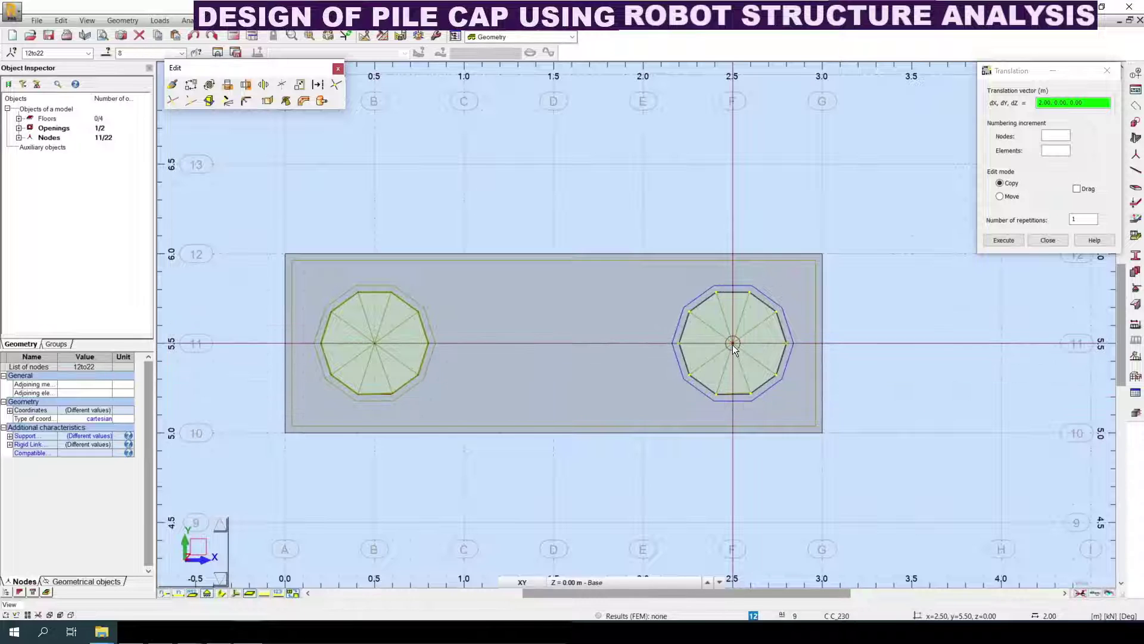
Step: Copy the opening with its nodes into the upper vertical pile cap, centered at (5.50, 6.50) and (5.50, 4.50)
{"action": "scroll", "coordinate": [596, 394], "scroll_direction": "down", "scroll_amount": 5}
{"action": "mouse_move", "coordinate": [605, 411]}
{"action": "middle_mouse_down"}
{"action": "mouse_move", "coordinate": [587, 433]}
{"action": "mouse_move", "coordinate": [471, 412]}
{"action": "middle_mouse_up"}
{"action": "scroll", "coordinate": [534, 352], "scroll_direction": "up", "scroll_amount": 3}
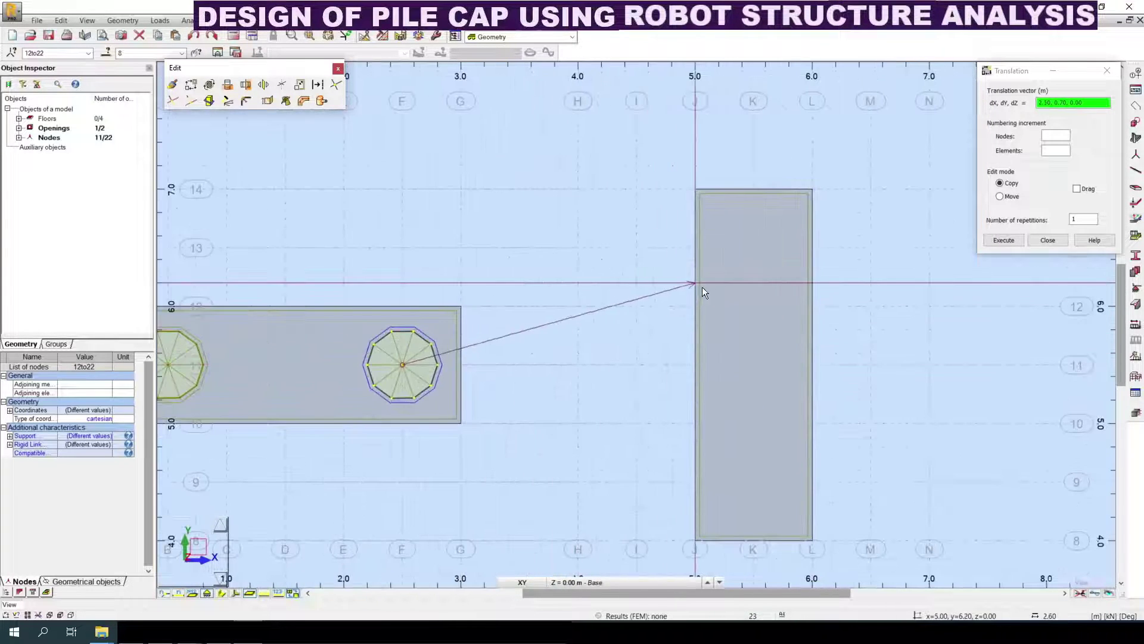
{"action": "left_click", "coordinate": [753, 249]}
{"action": "left_click", "coordinate": [753, 248]}
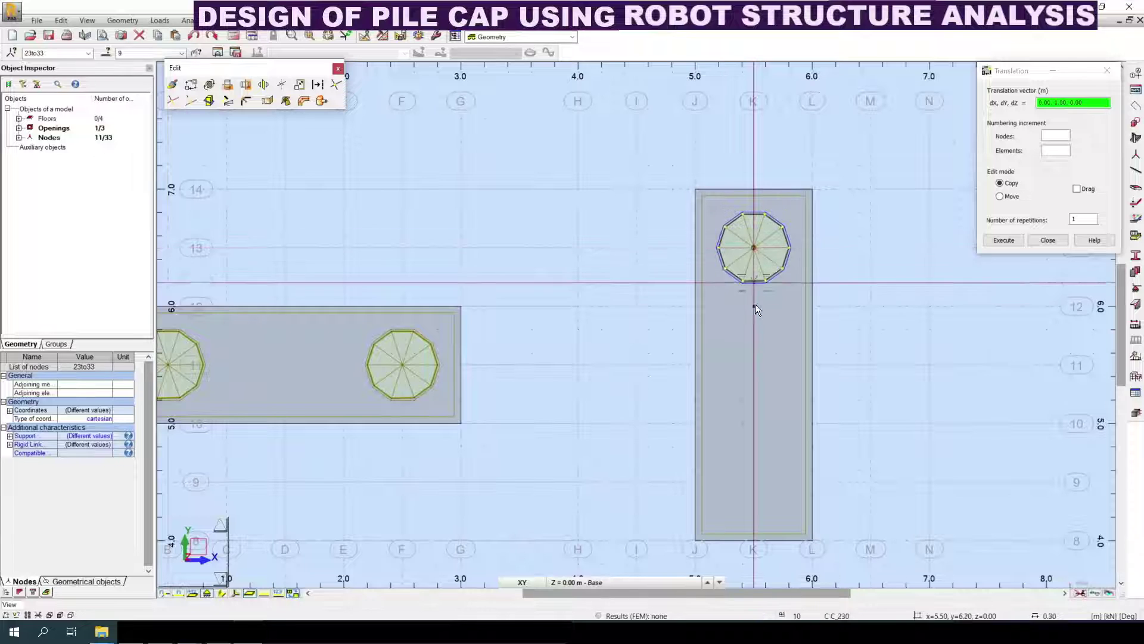
{"action": "left_click", "coordinate": [752, 479]}
Step: Copy the opening with its nodes into the lower vertical pile cap, centered at (1.50, 2.50) and (1.50, 0.50)
{"action": "scroll", "coordinate": [598, 316], "scroll_direction": "down", "scroll_amount": 2}
{"action": "middle_click_drag", "start_coordinate": [711, 437], "coordinate": [713, 345]}
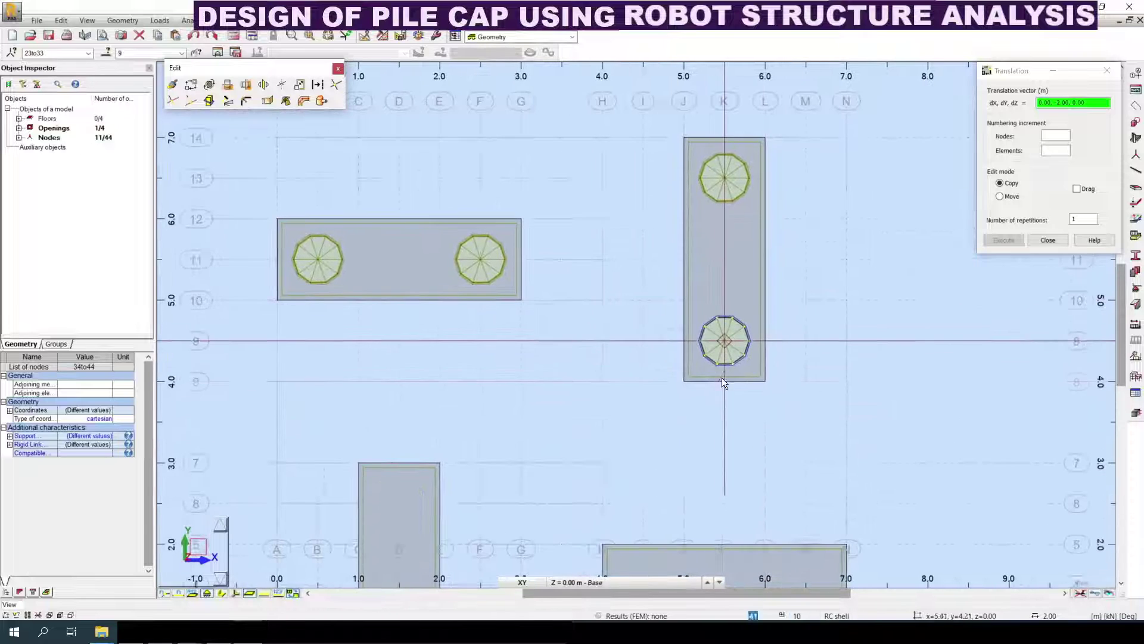
{"action": "left_click", "coordinate": [724, 341]}
{"action": "middle_click_drag", "start_coordinate": [503, 454], "coordinate": [556, 259]}
{"action": "left_click", "coordinate": [452, 307]}
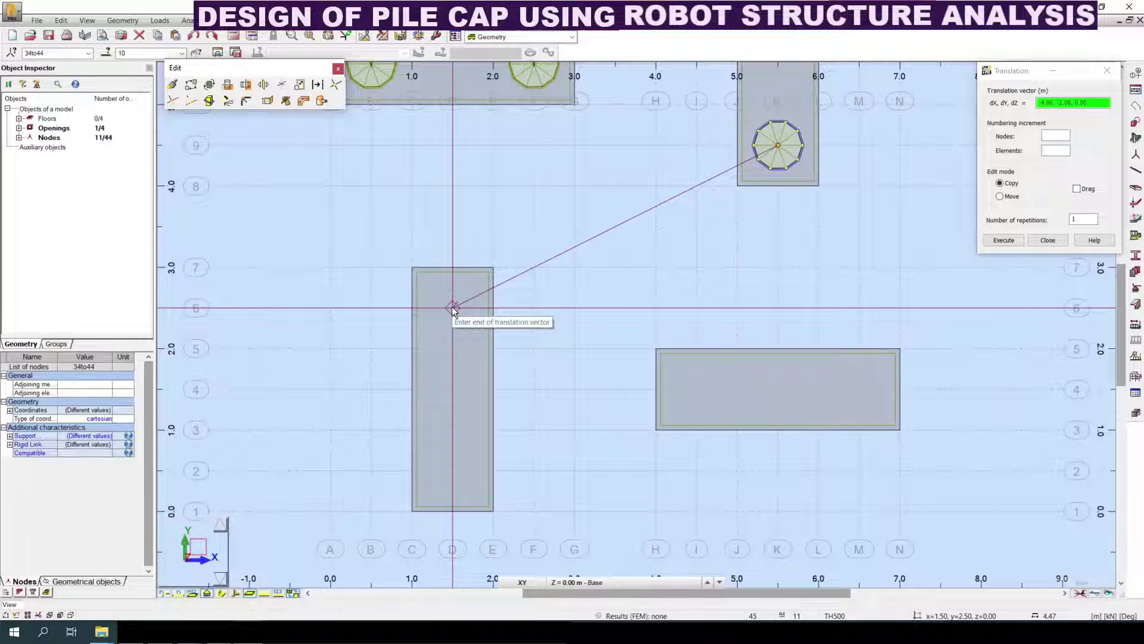
{"action": "left_click", "coordinate": [451, 306]}
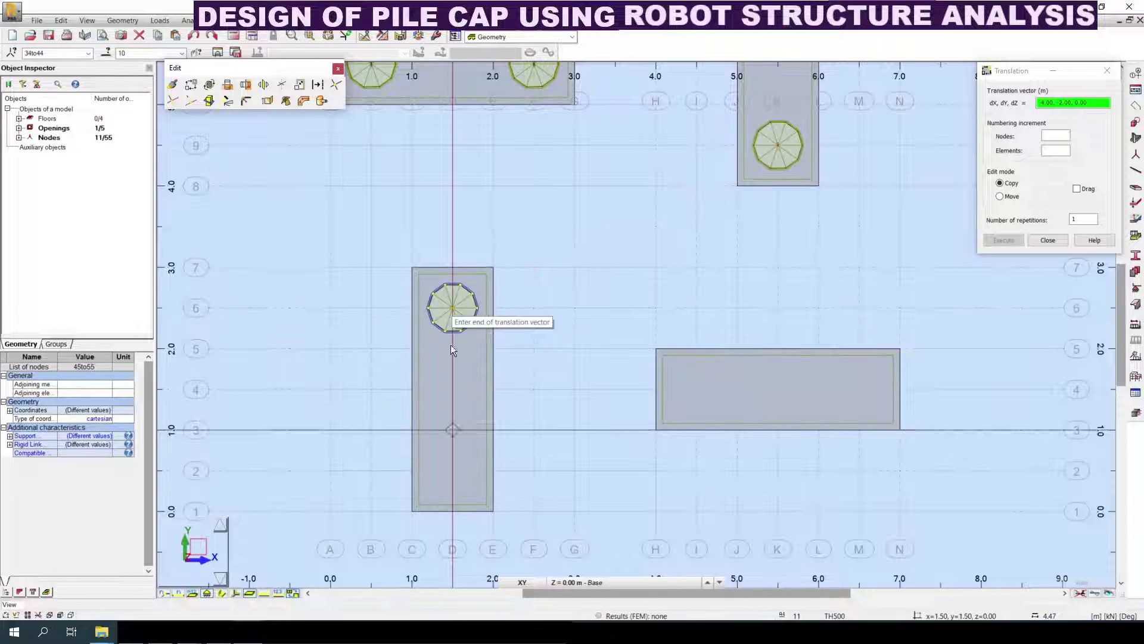
{"action": "left_click", "coordinate": [451, 308]}
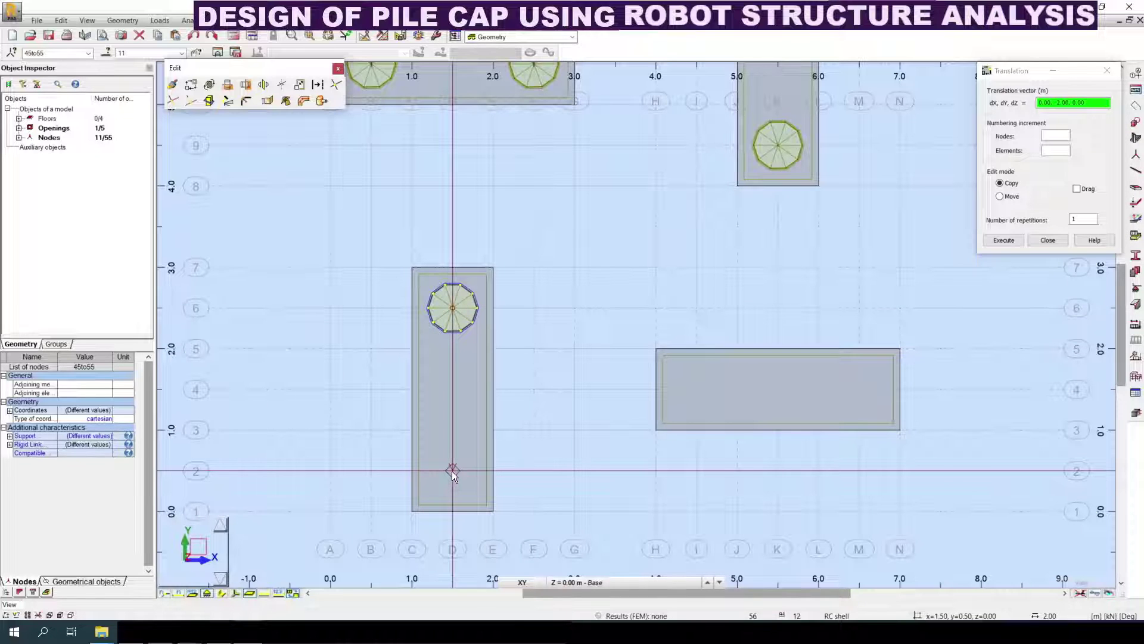
{"action": "left_click", "coordinate": [452, 471]}
Step: Copy the opening with its nodes into the lower horizontal pile cap at (4.50, 1.50) and (6.50, 1.50), and finish the translation
{"action": "left_click", "coordinate": [453, 471]}
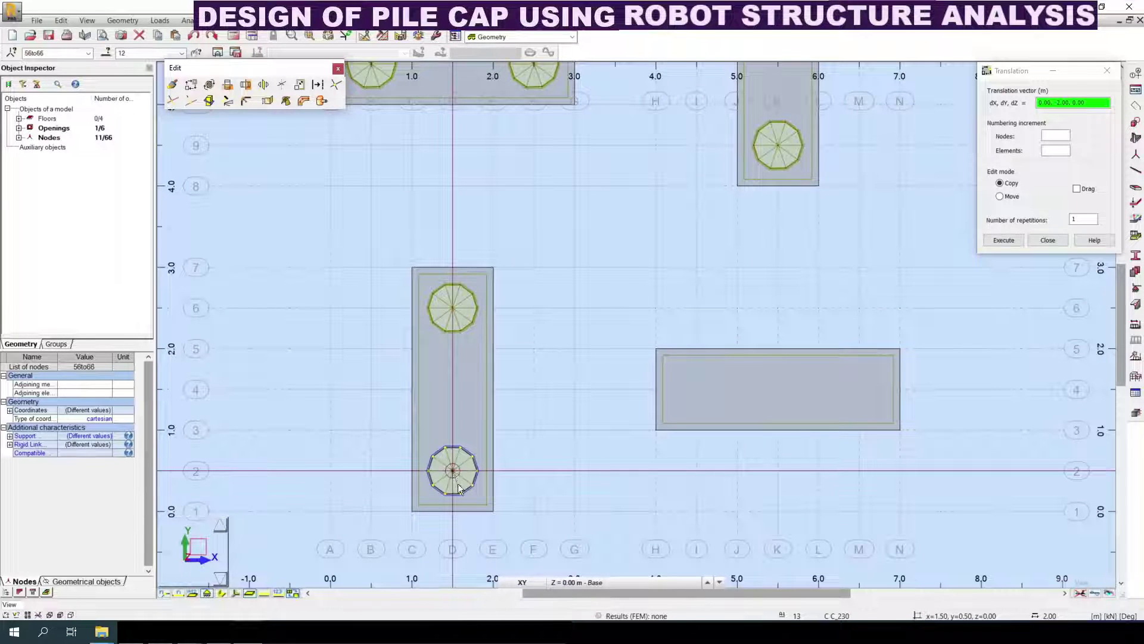
{"action": "left_click", "coordinate": [693, 390]}
{"action": "left_click", "coordinate": [698, 388]}
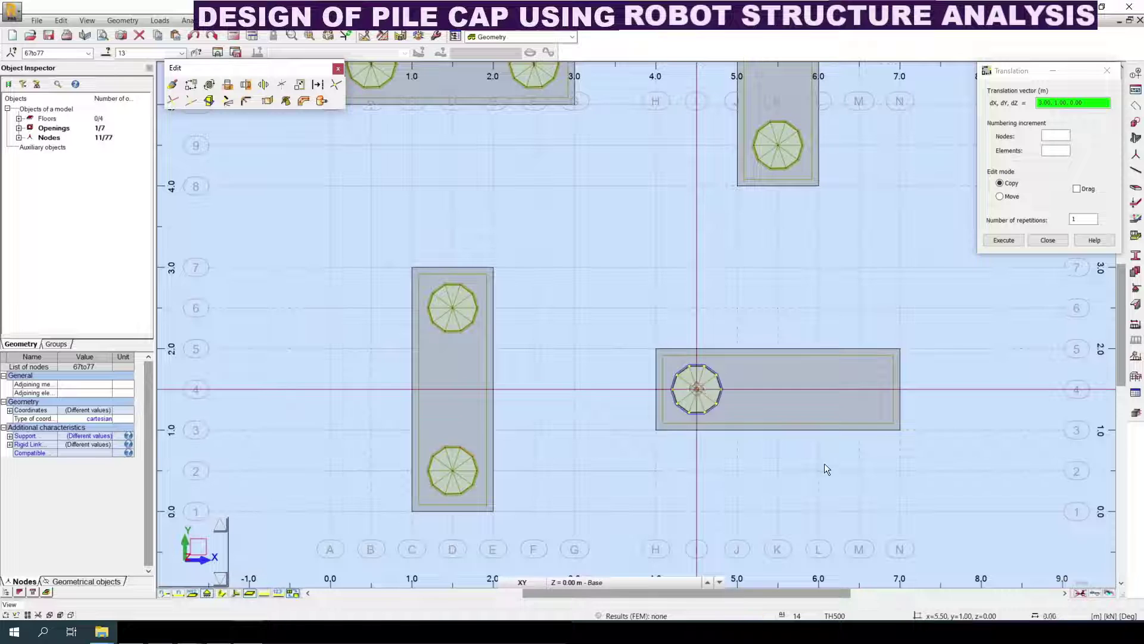
{"action": "left_click", "coordinate": [856, 391]}
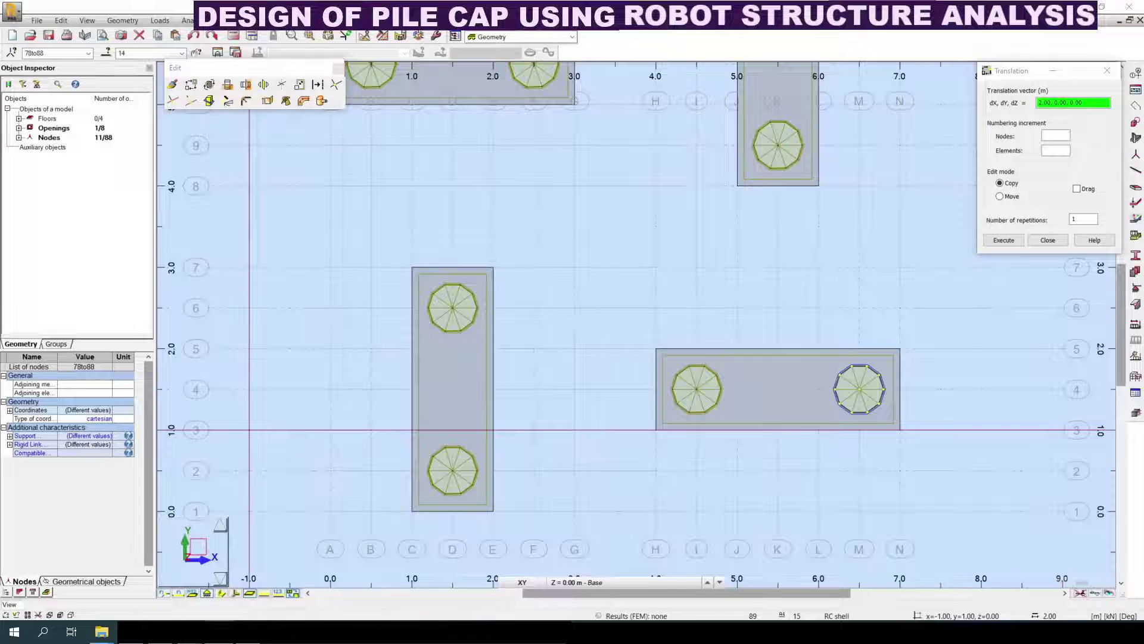
{"action": "scroll", "coordinate": [587, 328], "scroll_direction": "down", "scroll_amount": 3}
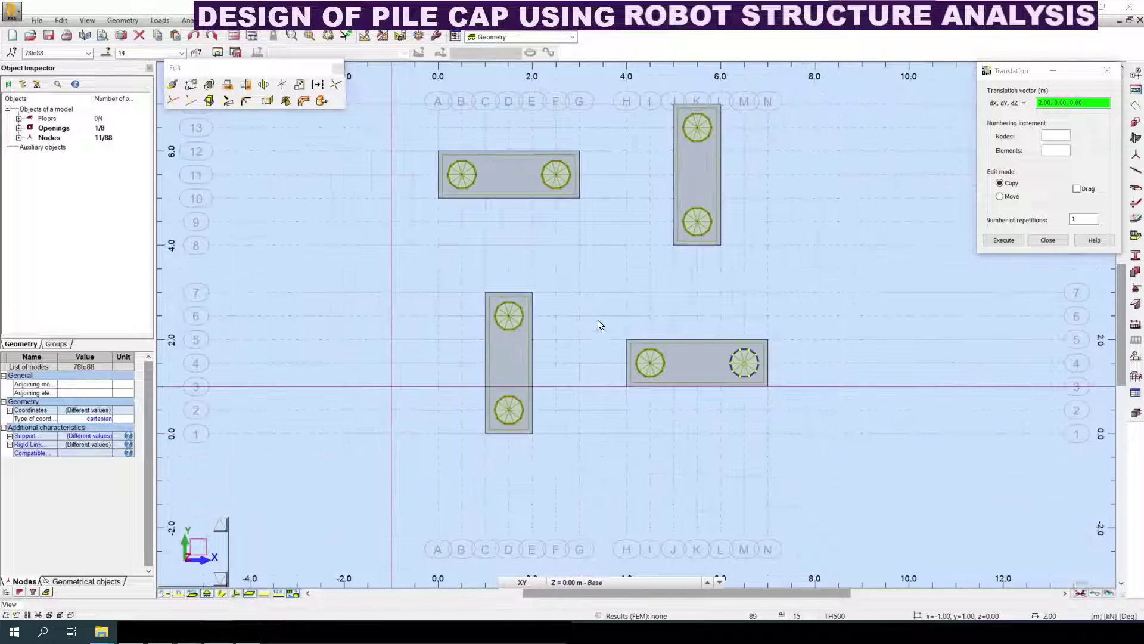
{"action": "scroll", "coordinate": [571, 187], "scroll_direction": "up", "scroll_amount": 1}
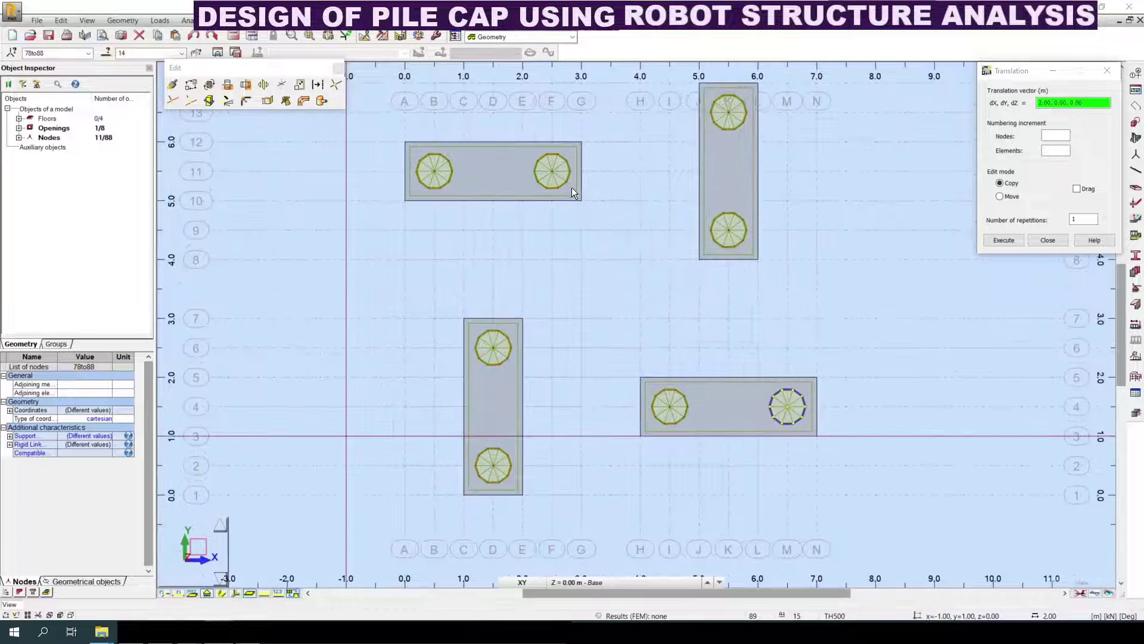
{"action": "left_click", "coordinate": [338, 67]}
{"action": "left_click", "coordinate": [1090, 93]}
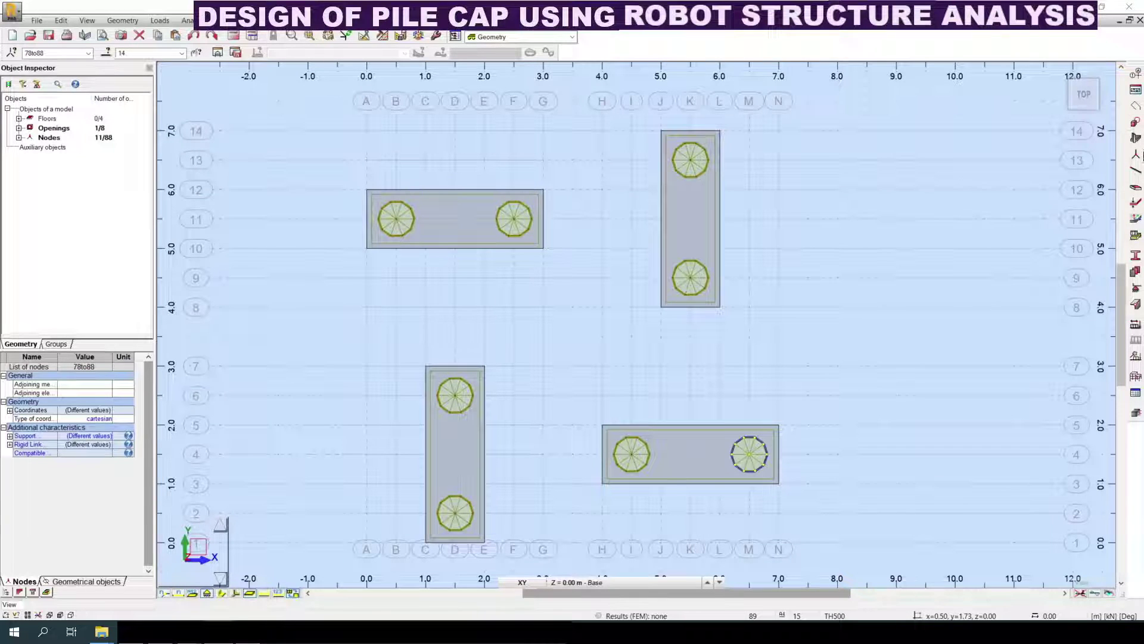
Step: Start defining new bars and set their bar type to RC Beam
{"action": "left_click", "coordinate": [1136, 172]}
{"action": "left_click", "coordinate": [573, 160]}
{"action": "left_click_drag", "start_coordinate": [393, 67], "coordinate": [915, 220]}
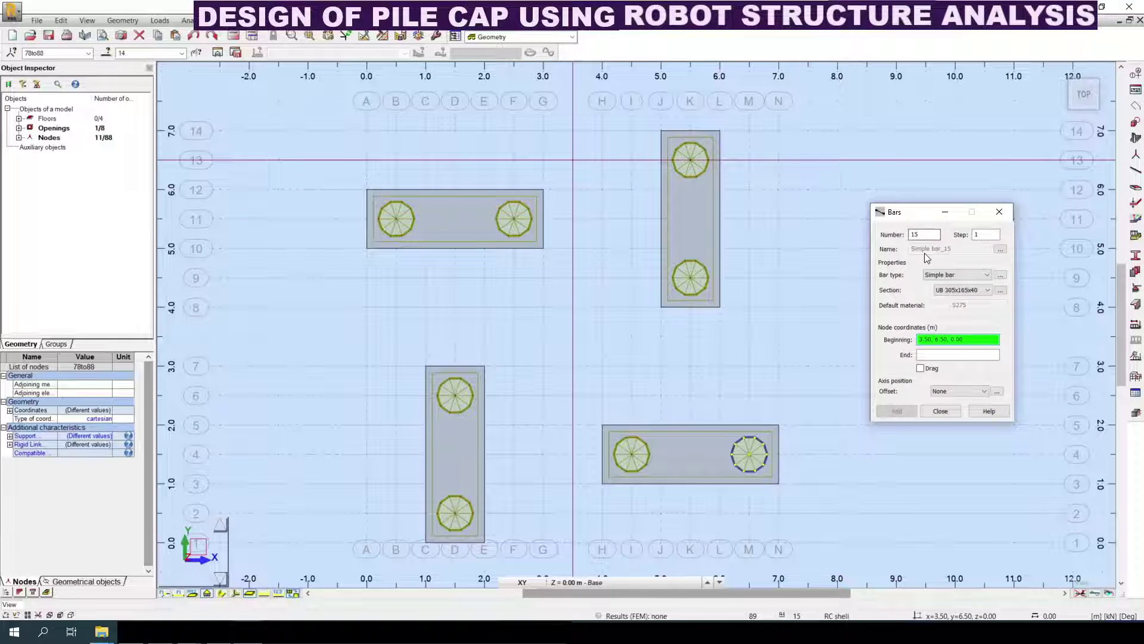
{"action": "left_click", "coordinate": [982, 274]}
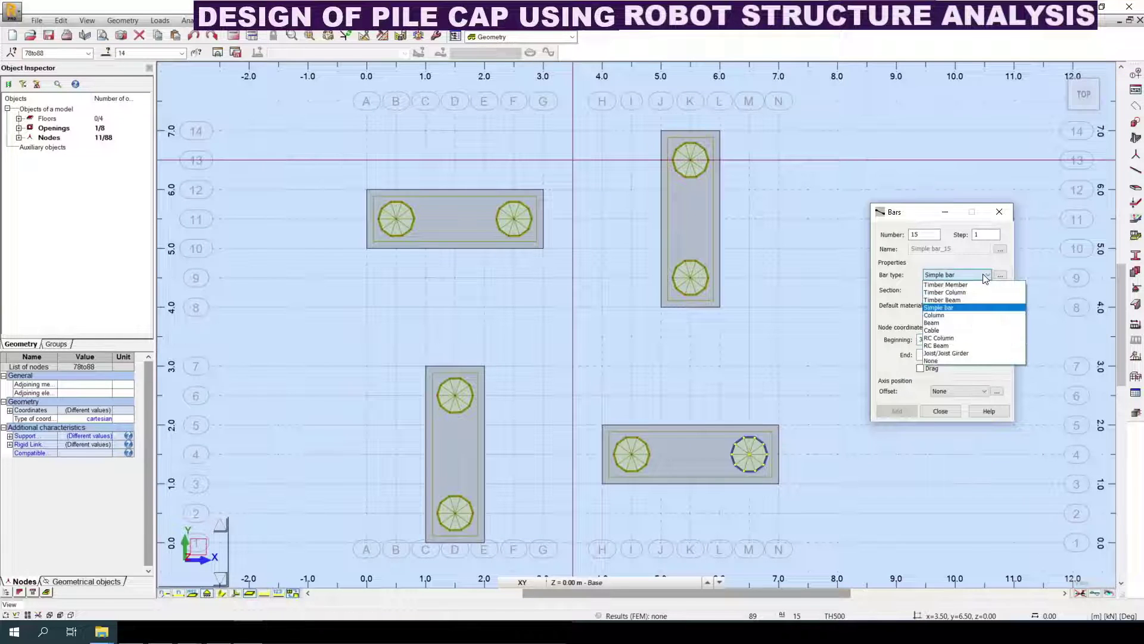
{"action": "left_click", "coordinate": [937, 345]}
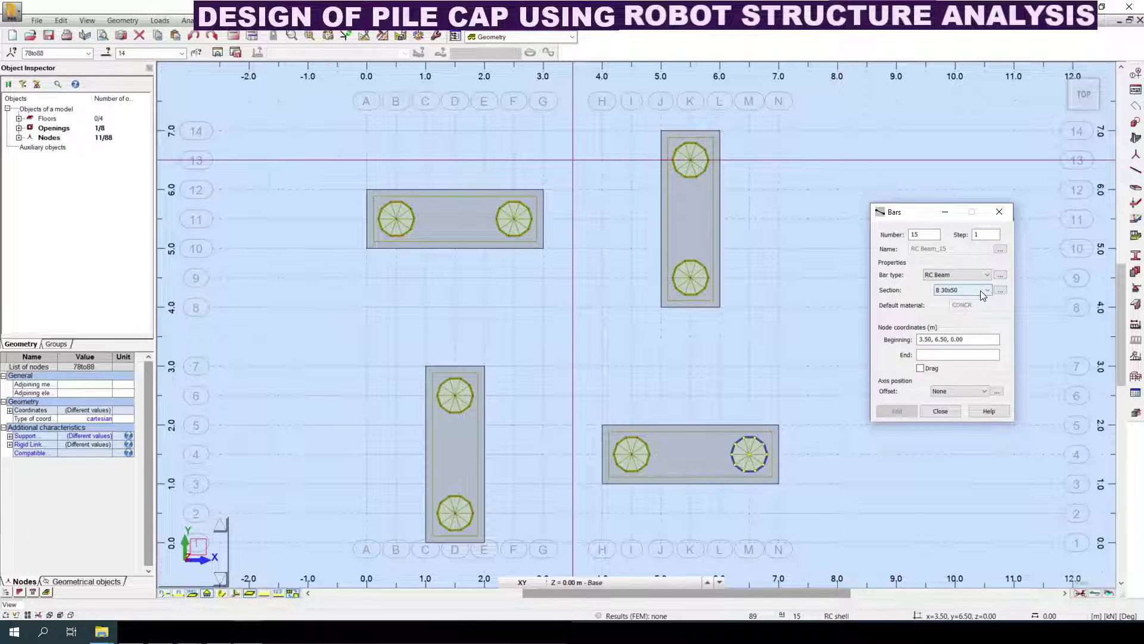
Step: Add a rectangular RC beam section in M 25 with b = 300 mm and h = 600 mm, labelled B R300x600 (1)
{"action": "left_click", "coordinate": [1000, 291]}
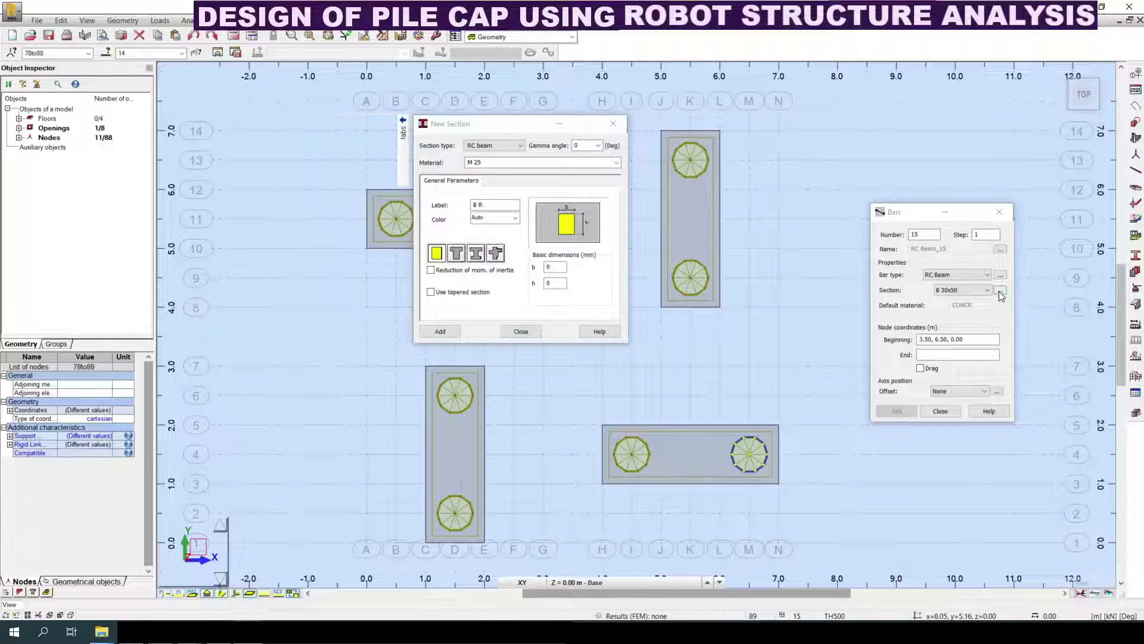
{"action": "left_click", "coordinate": [489, 163]}
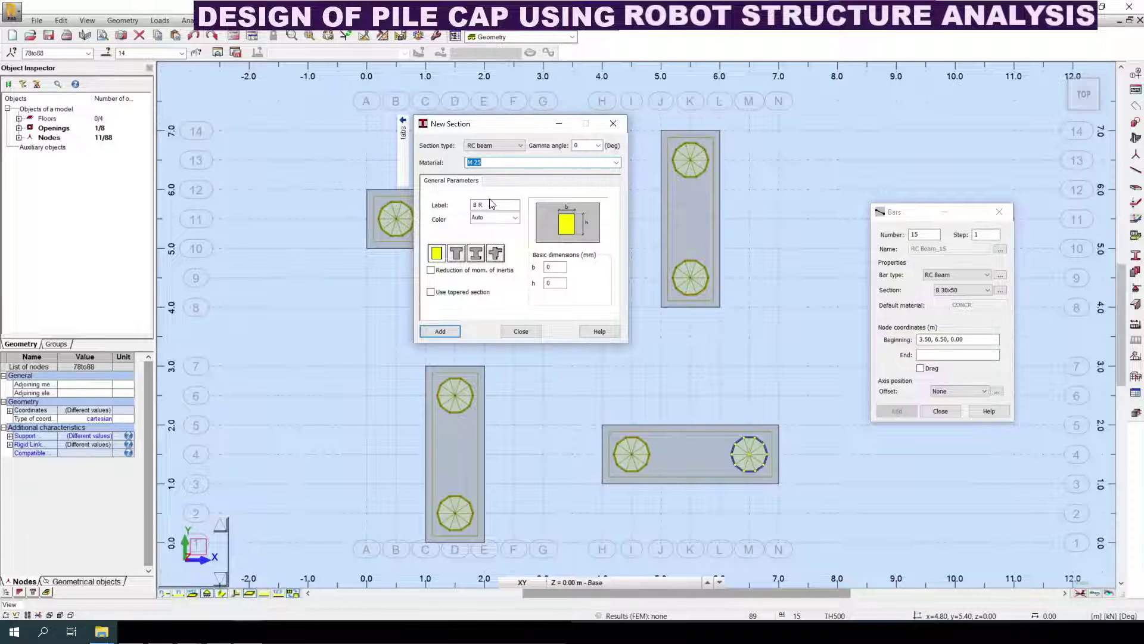
{"action": "left_click", "coordinate": [617, 162]}
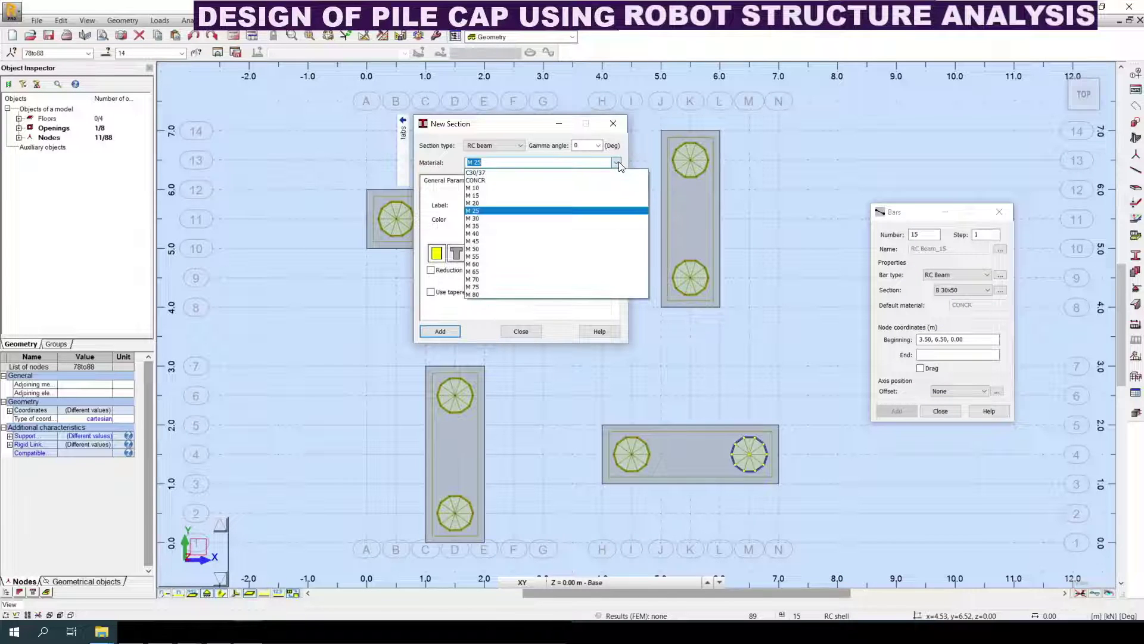
{"action": "left_click", "coordinate": [536, 210]}
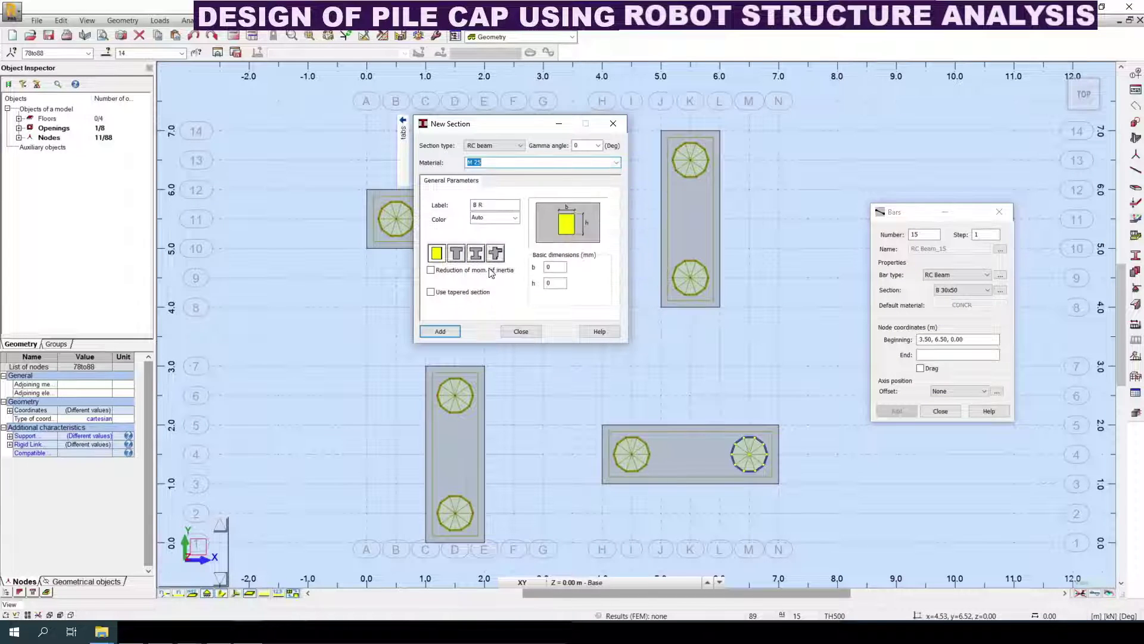
{"action": "left_click", "coordinate": [437, 255]}
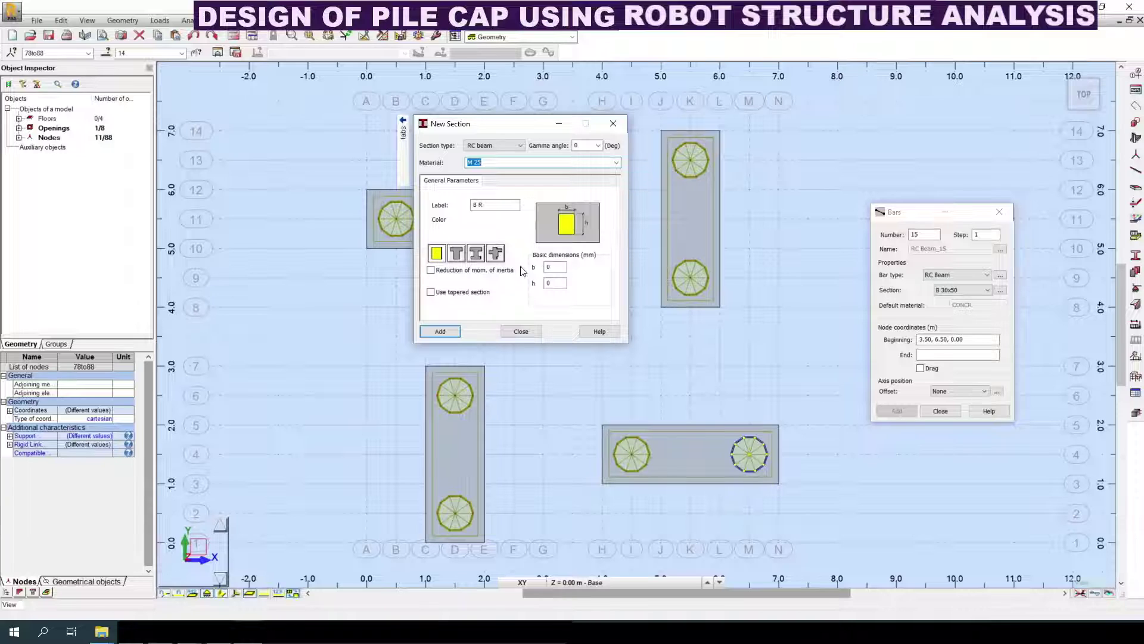
{"action": "double_click", "coordinate": [557, 267]}
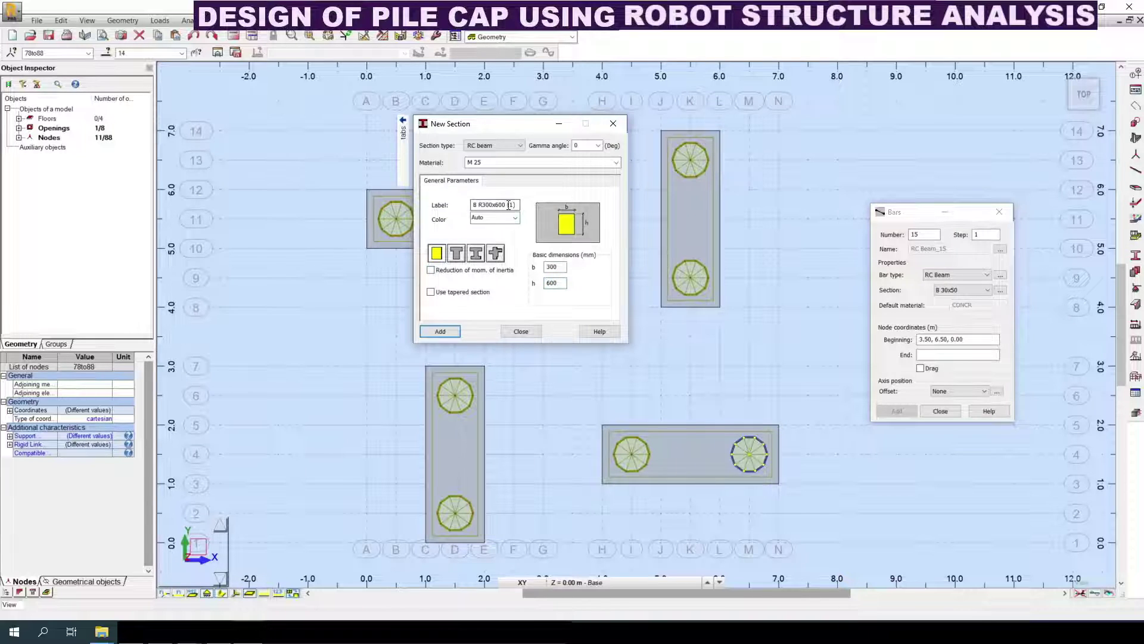
{"action": "left_click", "coordinate": [445, 332]}
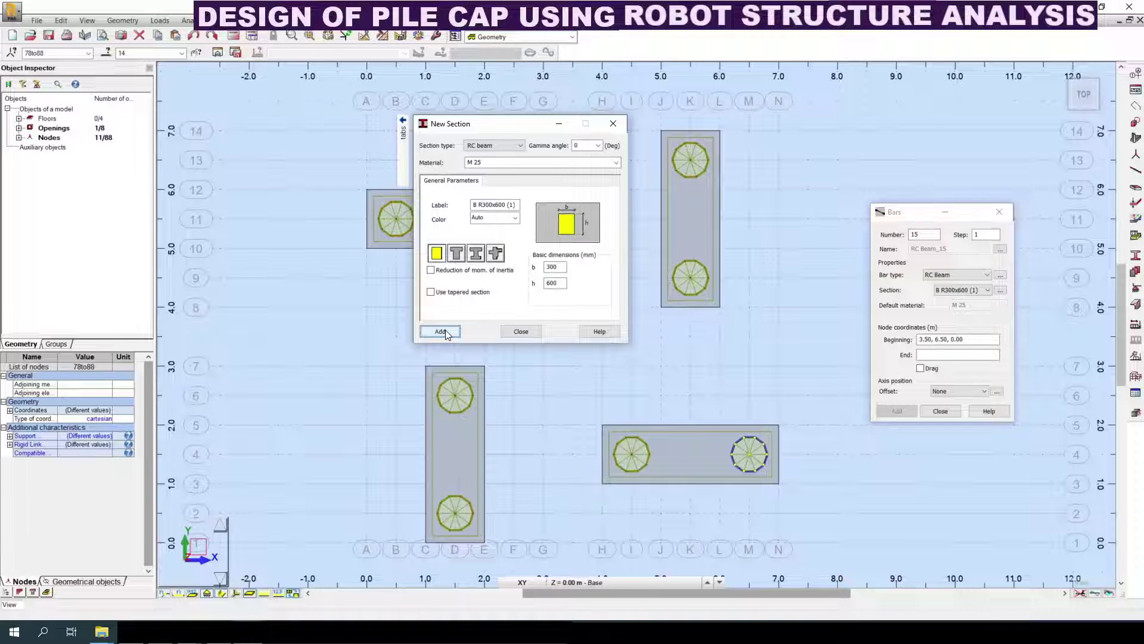
{"action": "left_click", "coordinate": [521, 331]}
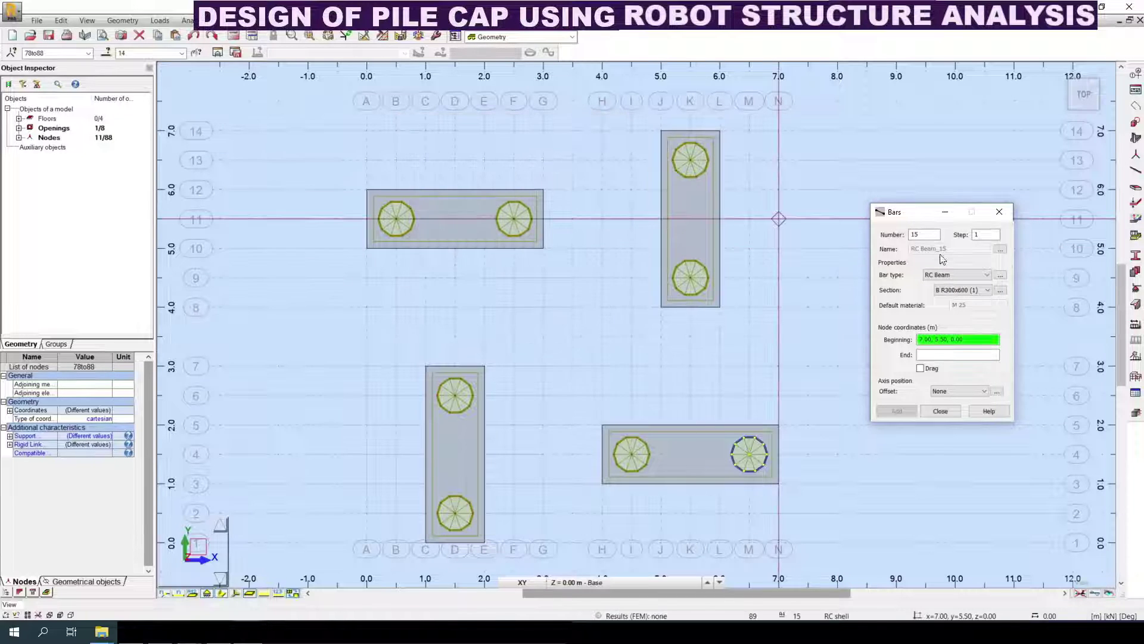
Step: Draw 300x600 RC beams from (3.00, 5.50) to (5.00, 5.50) and from (5.50, 4.00) to (5.50, 2.00) between the pile caps
{"action": "left_click", "coordinate": [960, 291]}
{"action": "left_click", "coordinate": [960, 290]}
{"action": "left_click", "coordinate": [950, 275]}
{"action": "left_click", "coordinate": [950, 274]}
{"action": "middle_click_drag", "start_coordinate": [817, 395], "coordinate": [759, 376]}
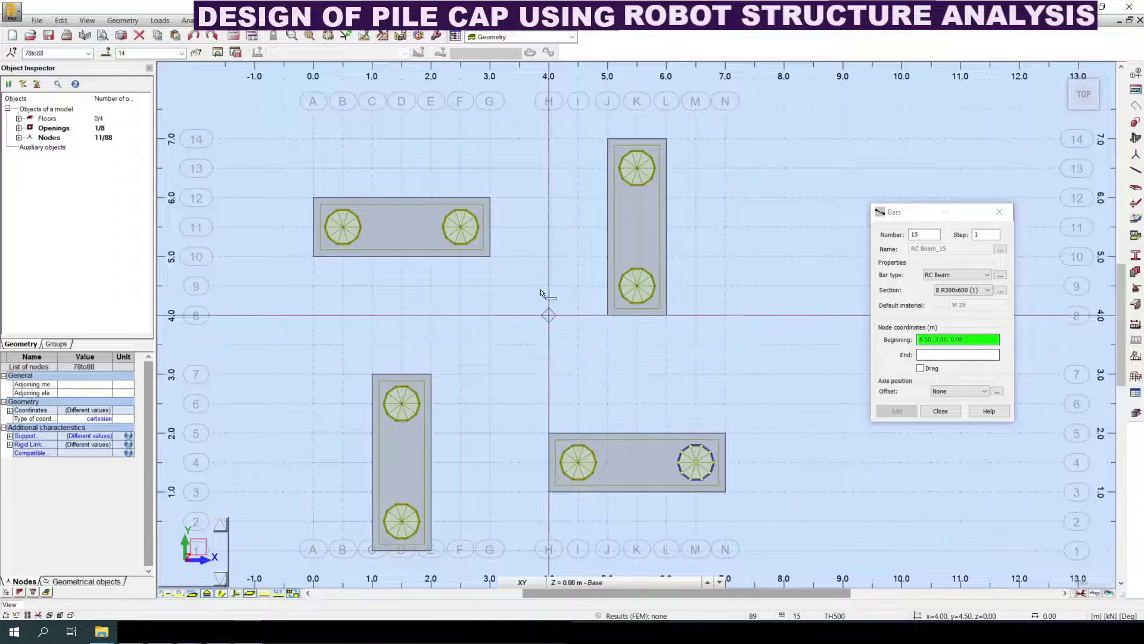
{"action": "left_click", "coordinate": [490, 227]}
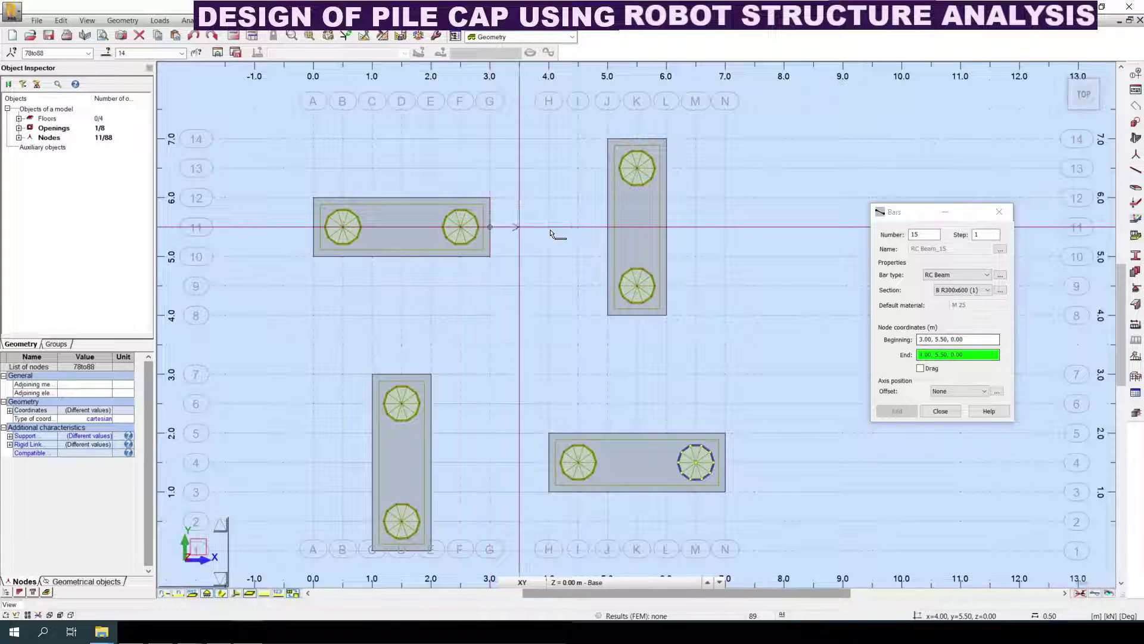
{"action": "left_click", "coordinate": [607, 227]}
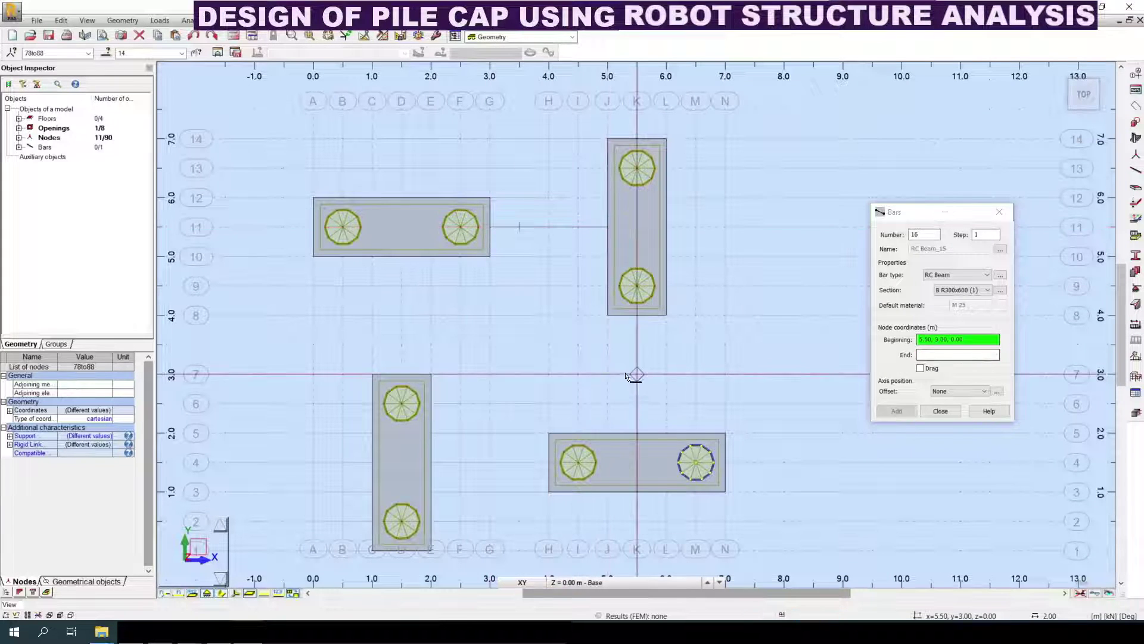
{"action": "left_click", "coordinate": [637, 315]}
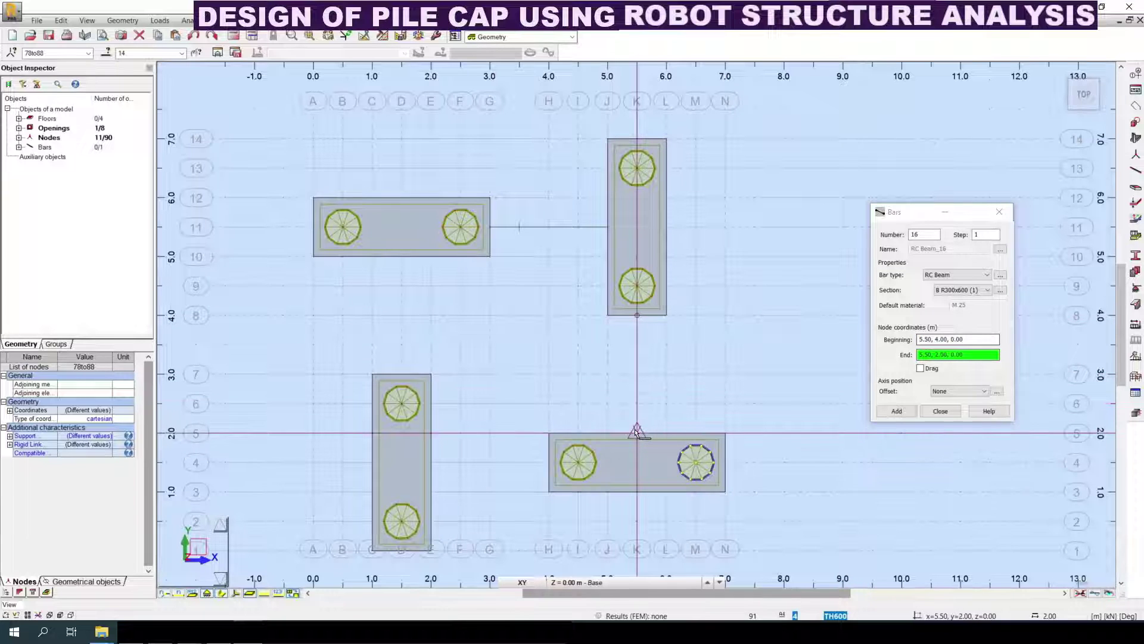
{"action": "left_click", "coordinate": [637, 374]}
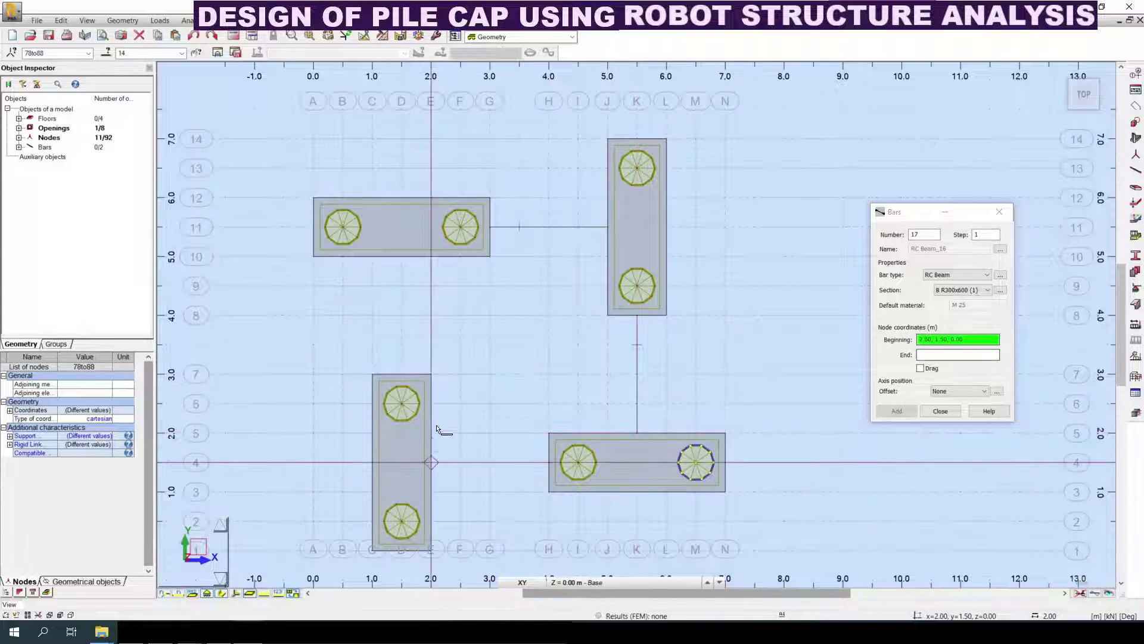
Step: Draw RC beams between (1.50, 3.00) and (1.50, 5.00) and from (2.00, 1.50) to (4.00, 1.50), and finish defining bars
{"action": "left_click", "coordinate": [402, 276]}
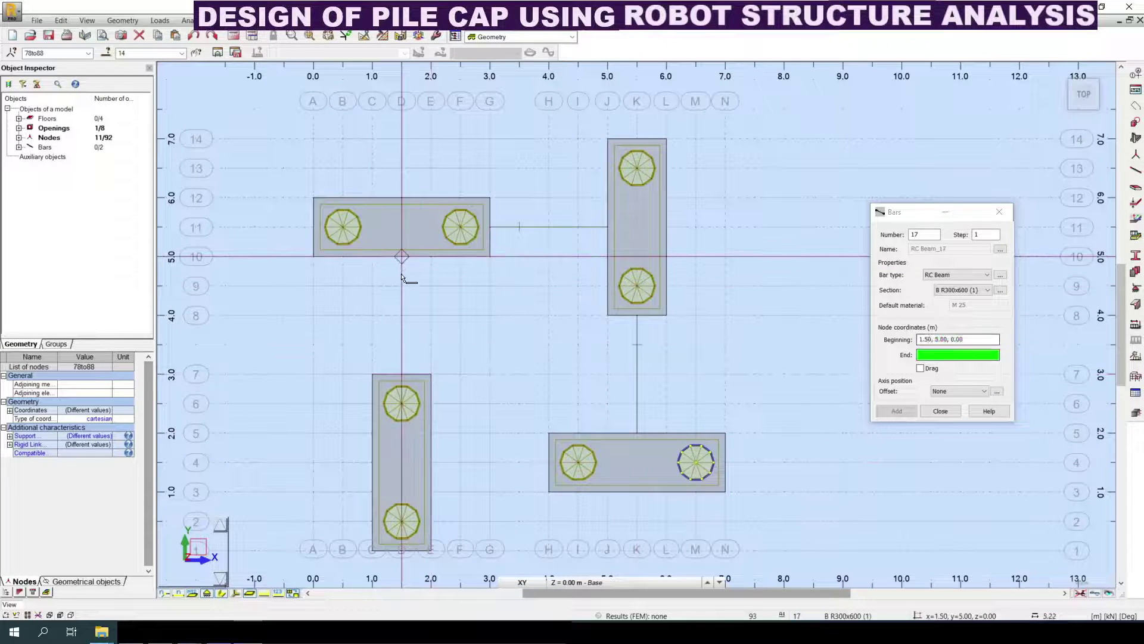
{"action": "left_click", "coordinate": [402, 375]}
{"action": "left_click", "coordinate": [432, 461]}
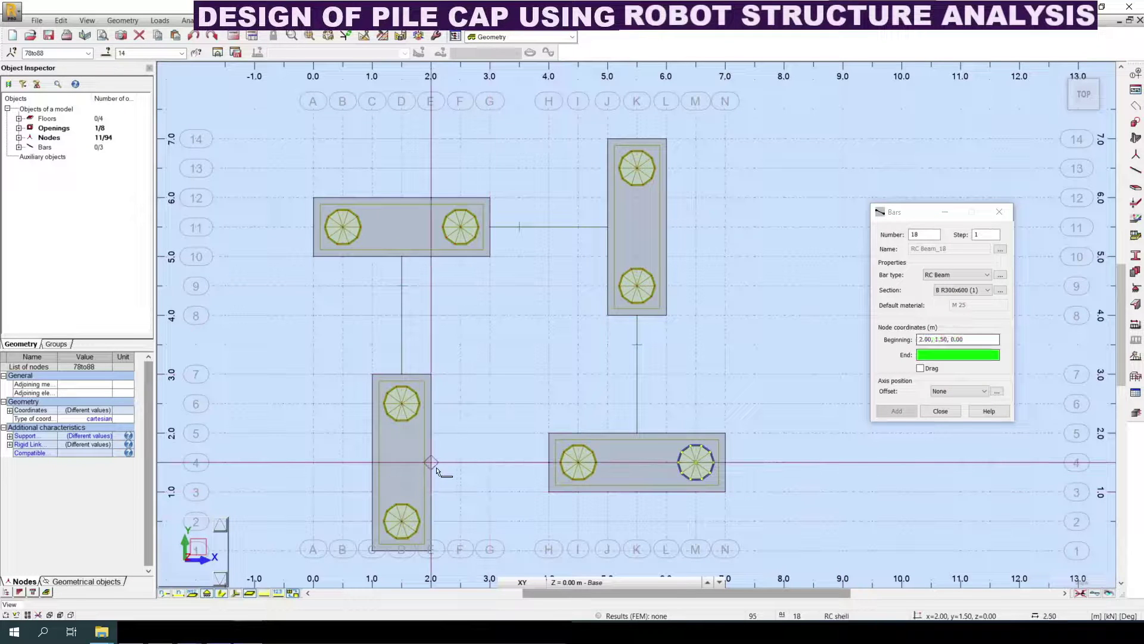
{"action": "left_click", "coordinate": [548, 463]}
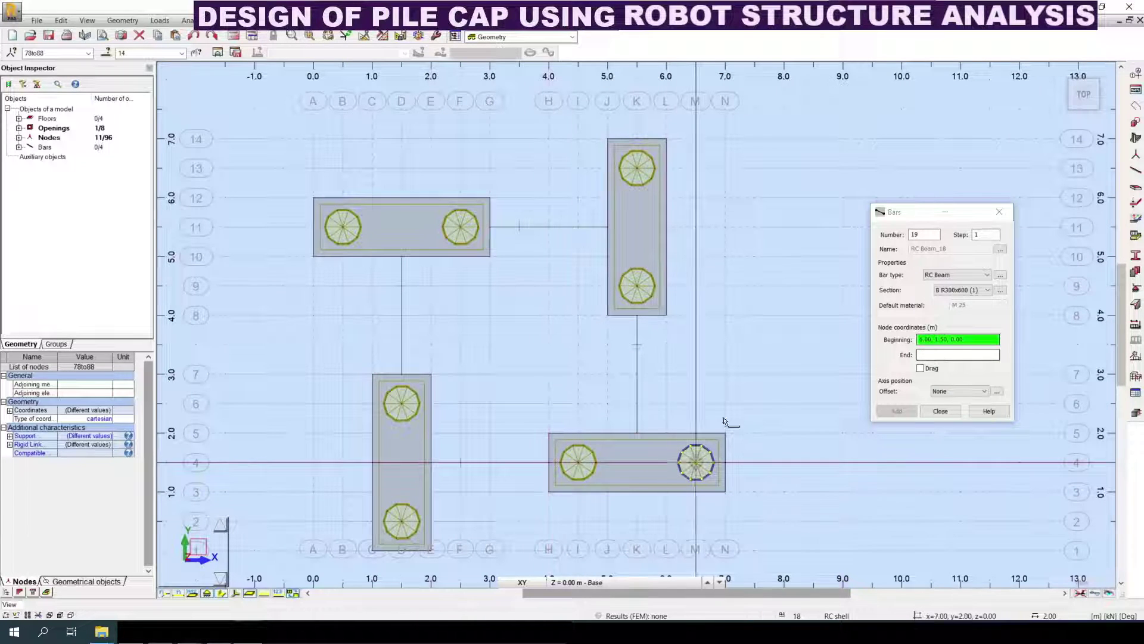
{"action": "left_click", "coordinate": [940, 411]}
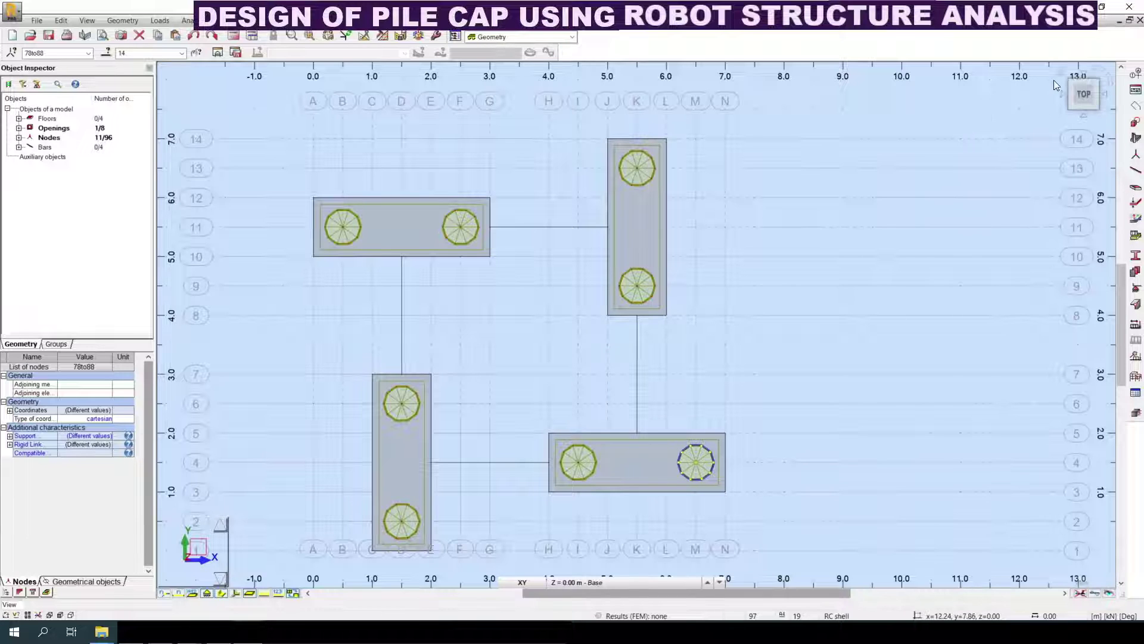
Step: Switch to a 3D view with nothing selected and display the bar section shapes and the panel thickness
{"action": "left_click_drag", "start_coordinate": [1067, 78], "coordinate": [872, 219]}
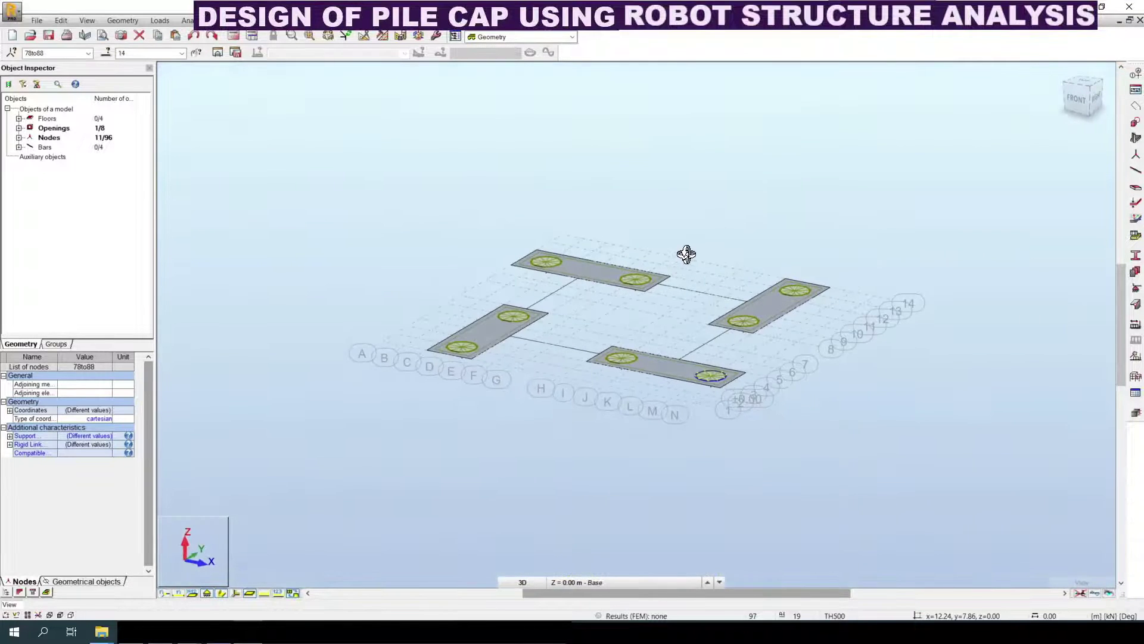
{"action": "scroll", "coordinate": [685, 249], "scroll_direction": "up", "scroll_amount": 2}
{"action": "right_click", "coordinate": [709, 244]}
{"action": "left_click", "coordinate": [709, 242]}
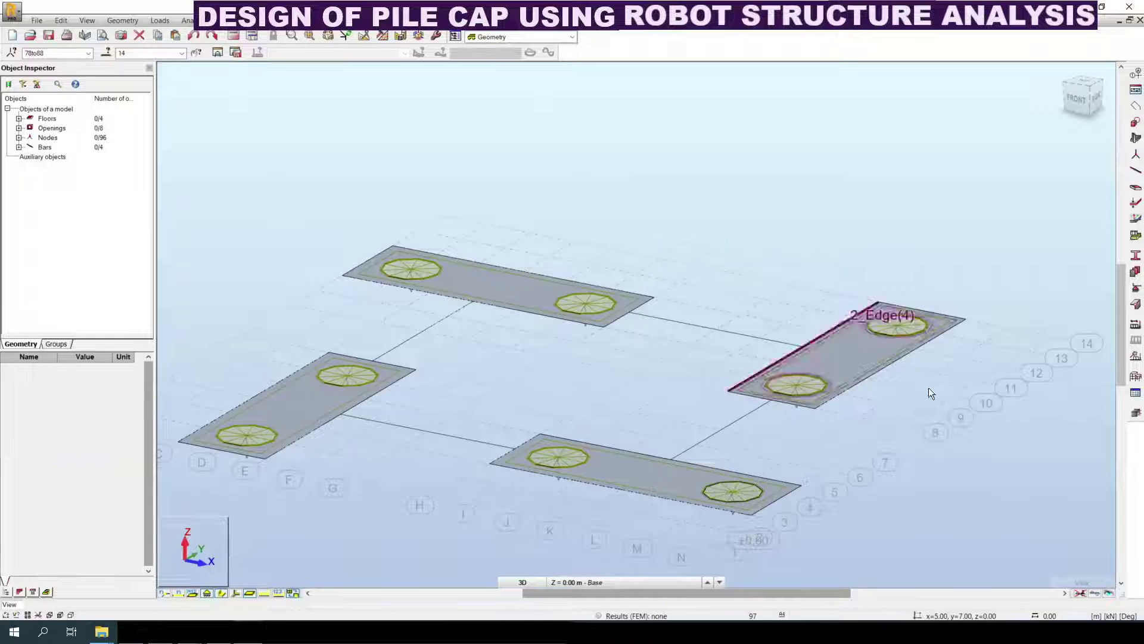
{"action": "right_click", "coordinate": [633, 199]}
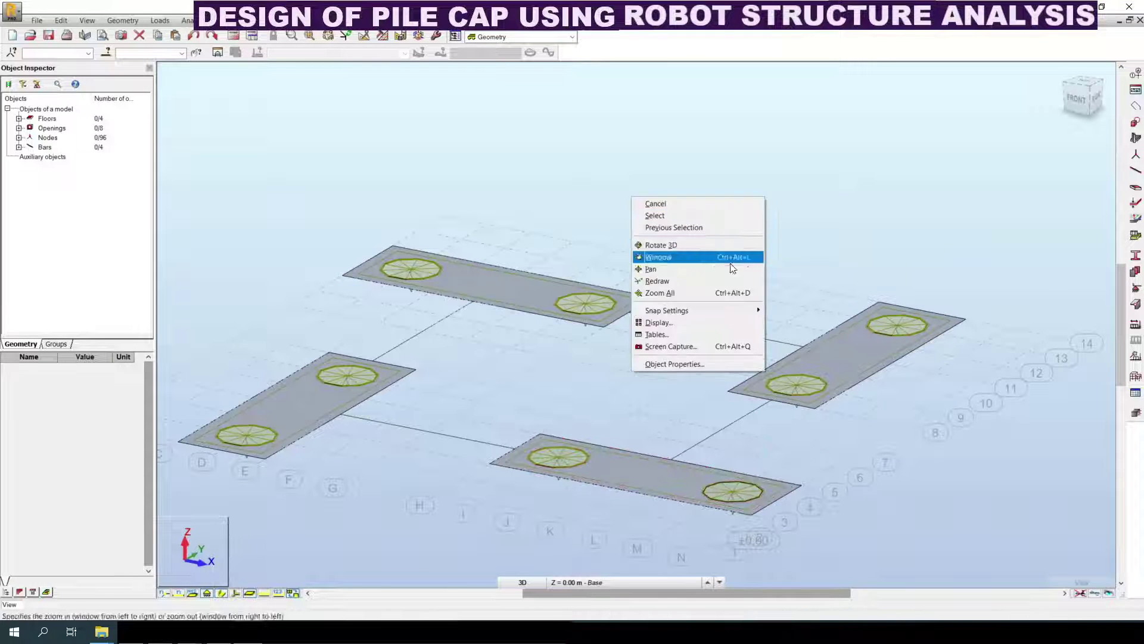
{"action": "left_click", "coordinate": [676, 331]}
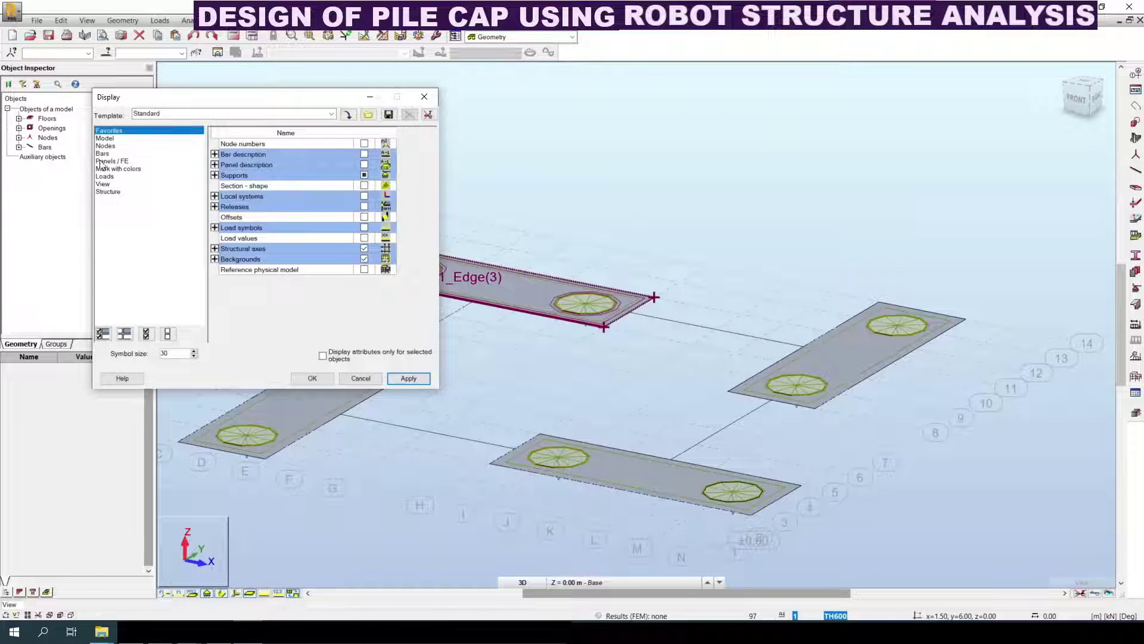
{"action": "left_click", "coordinate": [102, 153]}
{"action": "left_click", "coordinate": [364, 165]}
{"action": "left_click", "coordinate": [114, 161]}
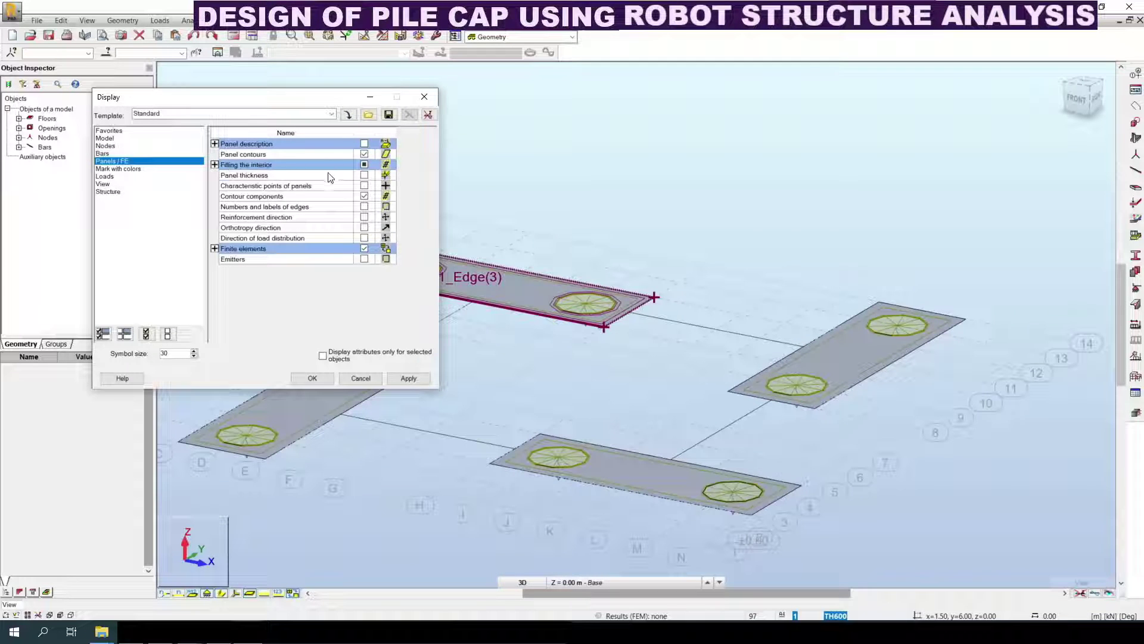
{"action": "left_click", "coordinate": [408, 379]}
{"action": "left_click", "coordinate": [309, 374]}
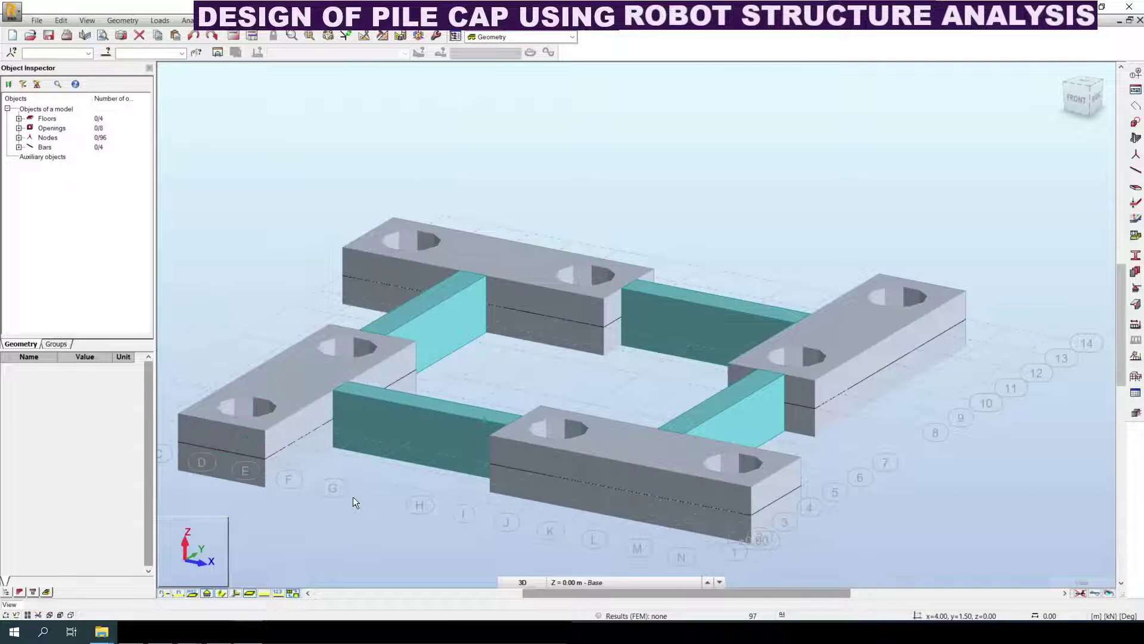
Step: Examine the pile caps and tie beams in 3D and compare the plan with the foundation layout PDF
{"action": "middle_click_drag", "start_coordinate": [354, 496], "coordinate": [386, 487]}
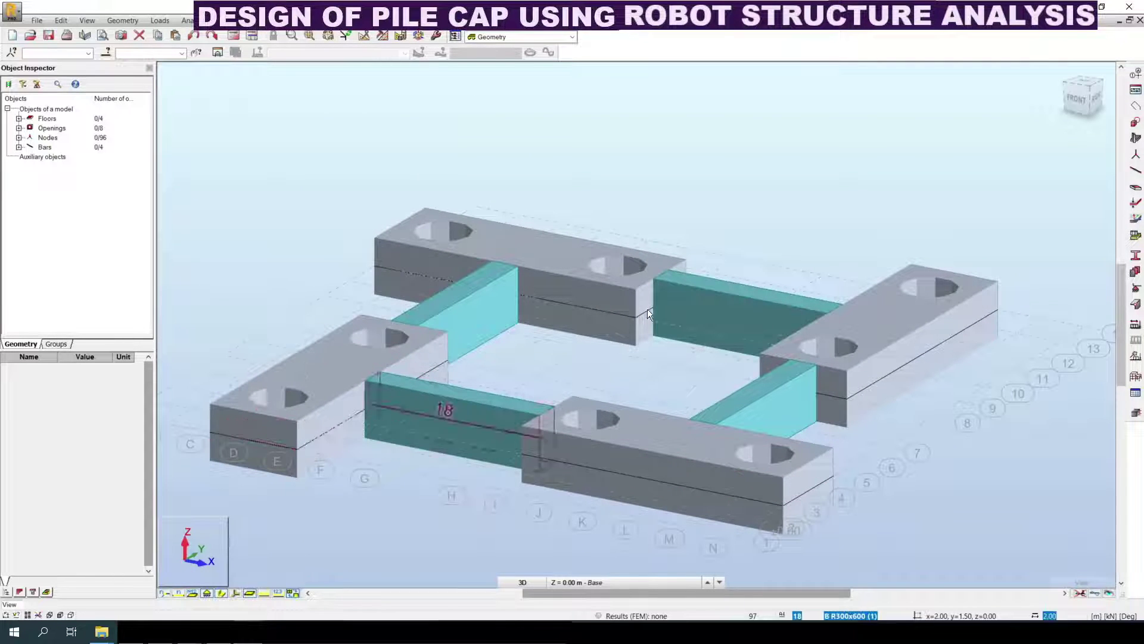
{"action": "left_click", "coordinate": [1061, 72]}
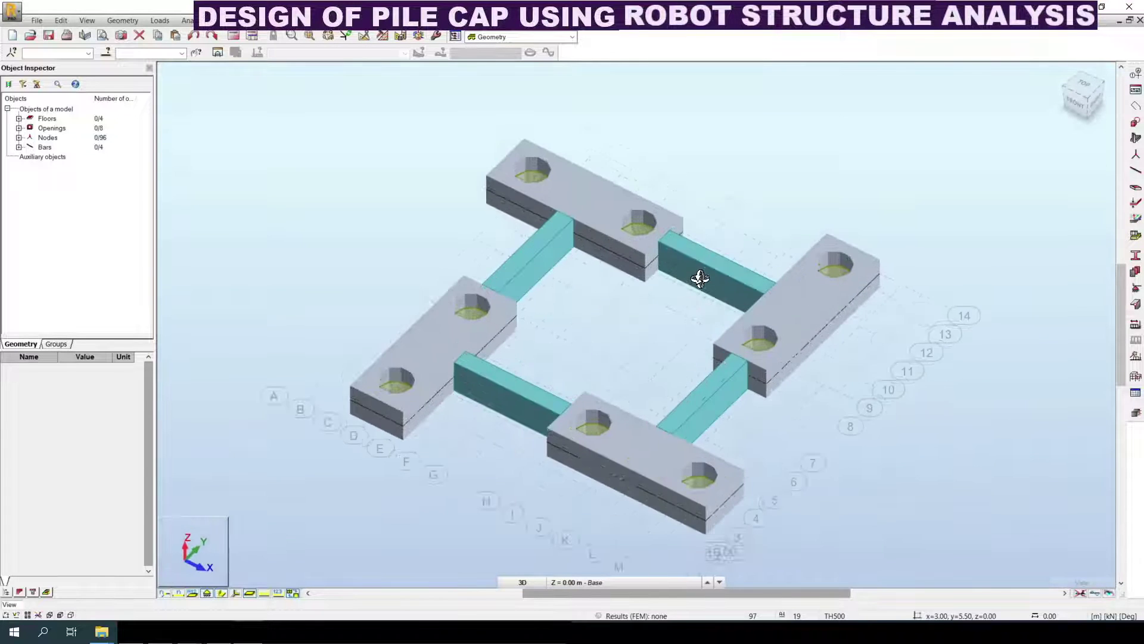
{"action": "mouse_move", "coordinate": [703, 248]}
{"action": "middle_mouse_down", "text": "shift"}
{"action": "mouse_move", "coordinate": [728, 230]}
{"action": "mouse_move", "coordinate": [724, 241]}
{"action": "middle_mouse_up", "text": "shift"}
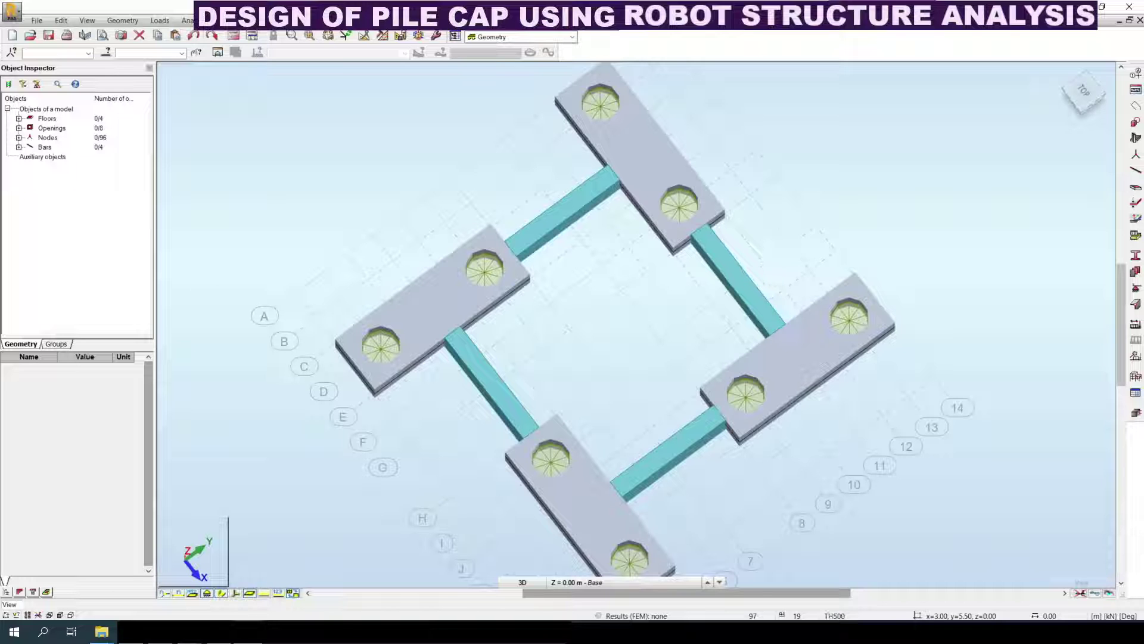
{"action": "middle_click_drag", "start_coordinate": [643, 345], "coordinate": [582, 337], "text": "shift"}
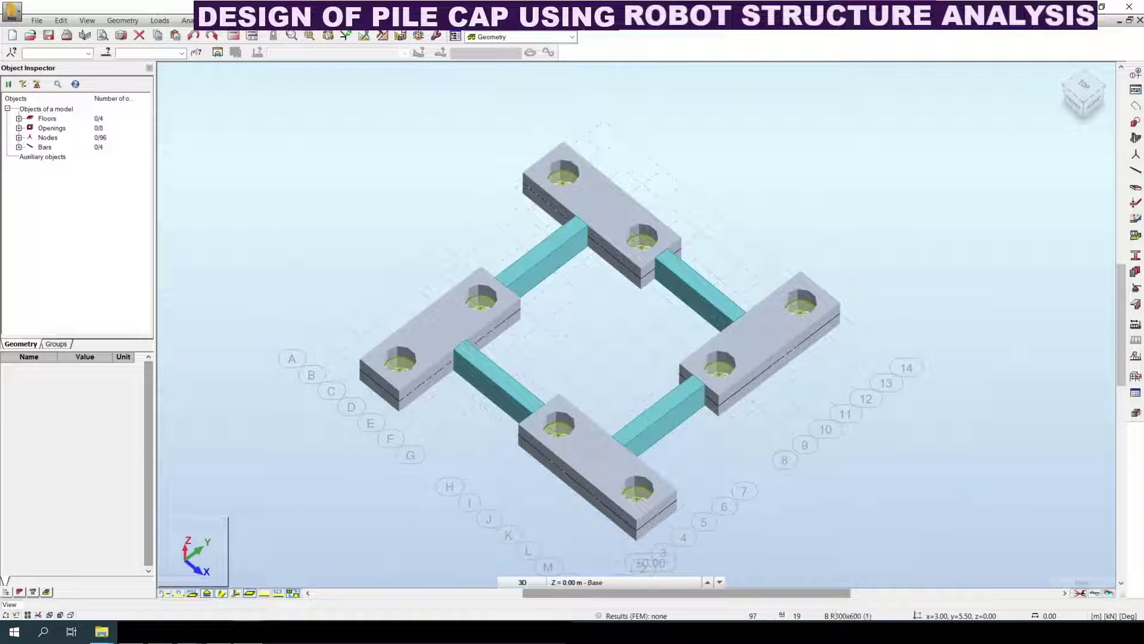
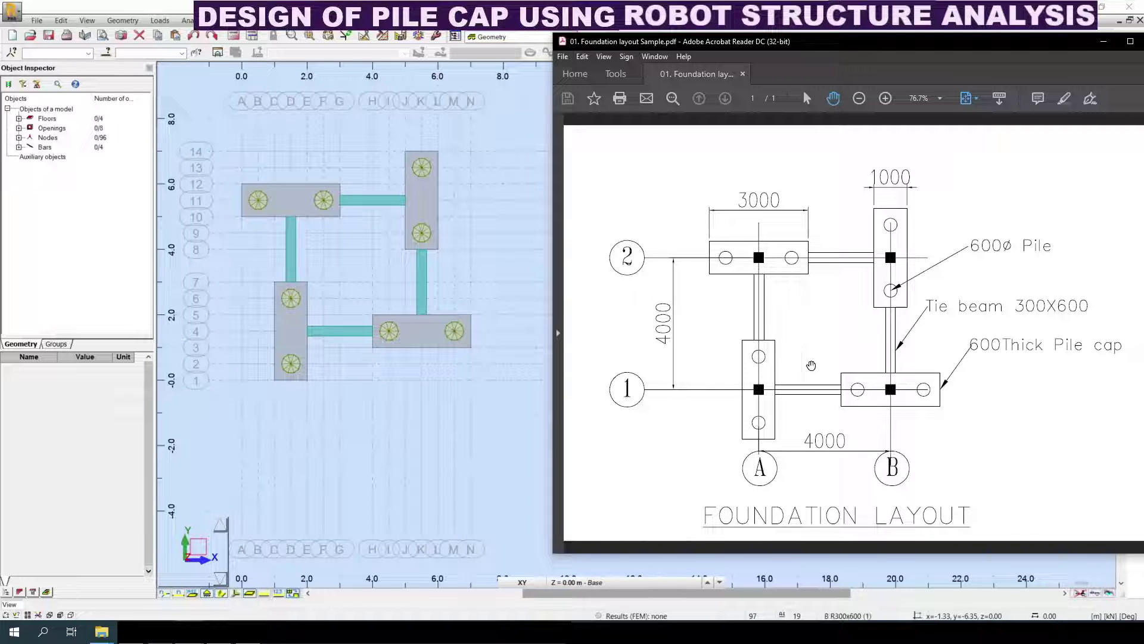
{"action": "left_click", "coordinate": [1131, 41]}
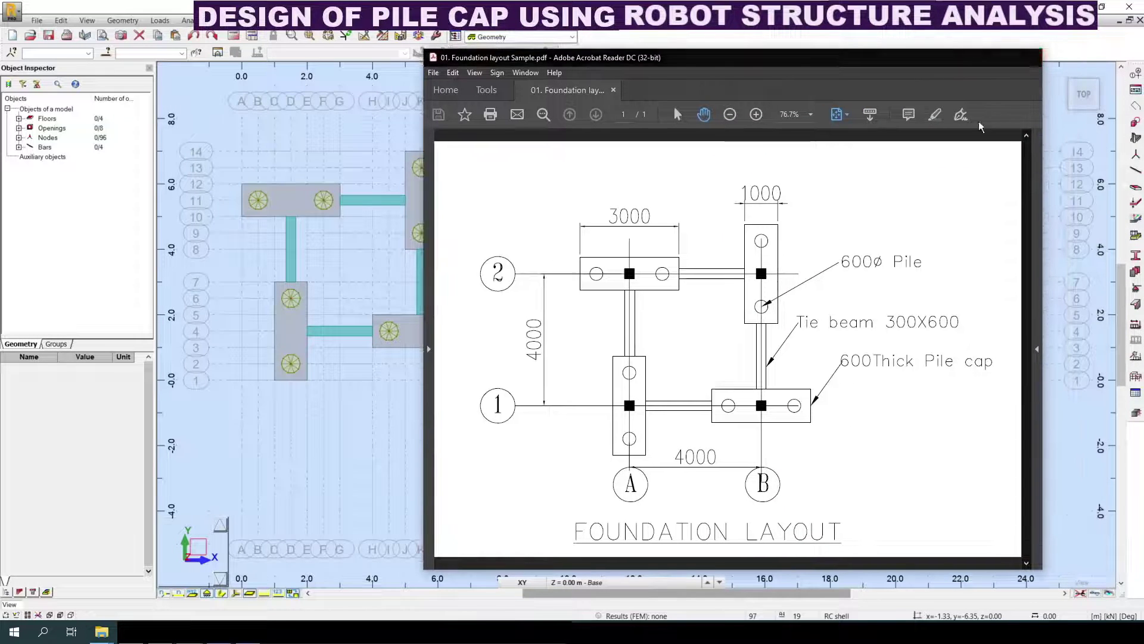
{"action": "left_click", "coordinate": [973, 58]}
{"action": "scroll", "coordinate": [272, 187], "scroll_direction": "up", "scroll_amount": 2}
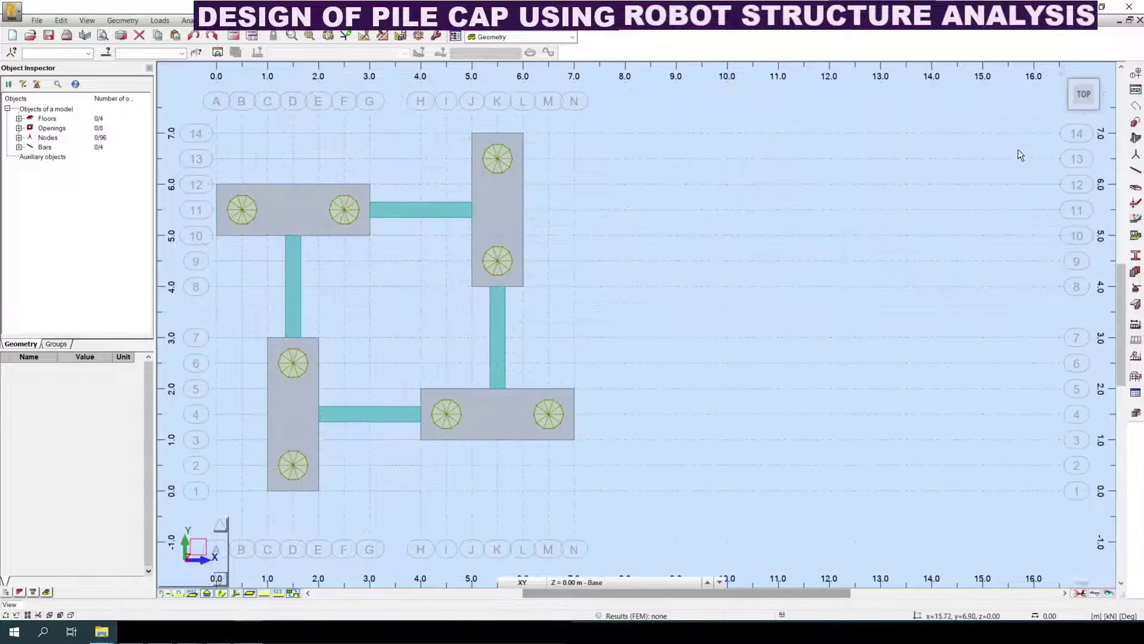
{"action": "left_click_drag", "start_coordinate": [1066, 86], "coordinate": [642, 269]}
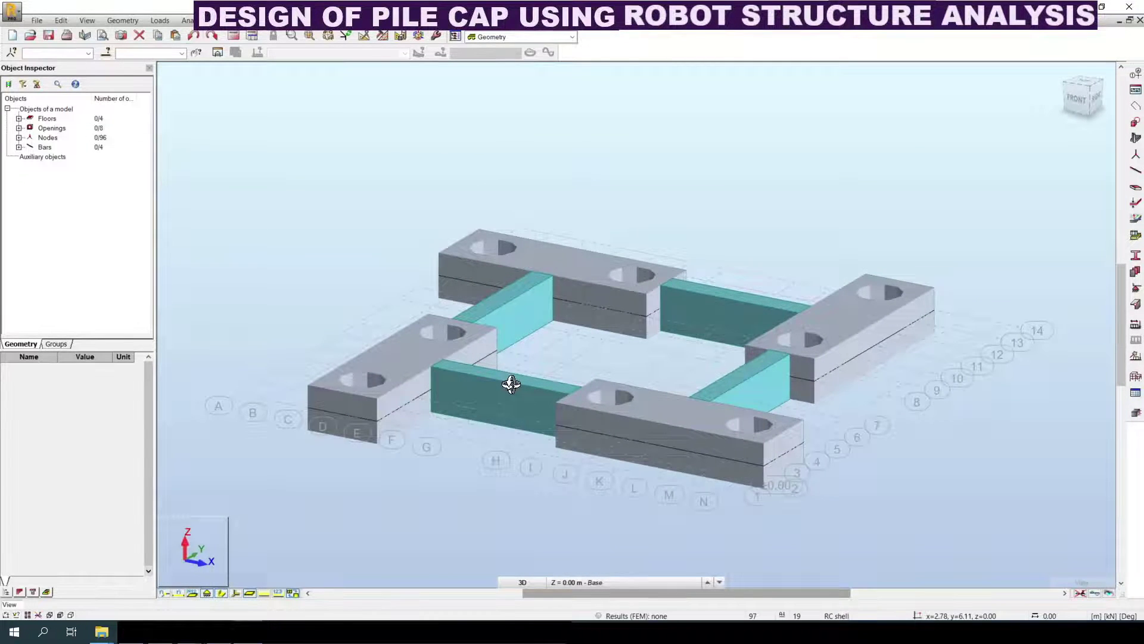
Step: Return to the top view, display node numbers, and select pile centre nodes 1 and 12 in the upper horizontal cap
{"action": "key", "text": "ctrl+alt+3"}
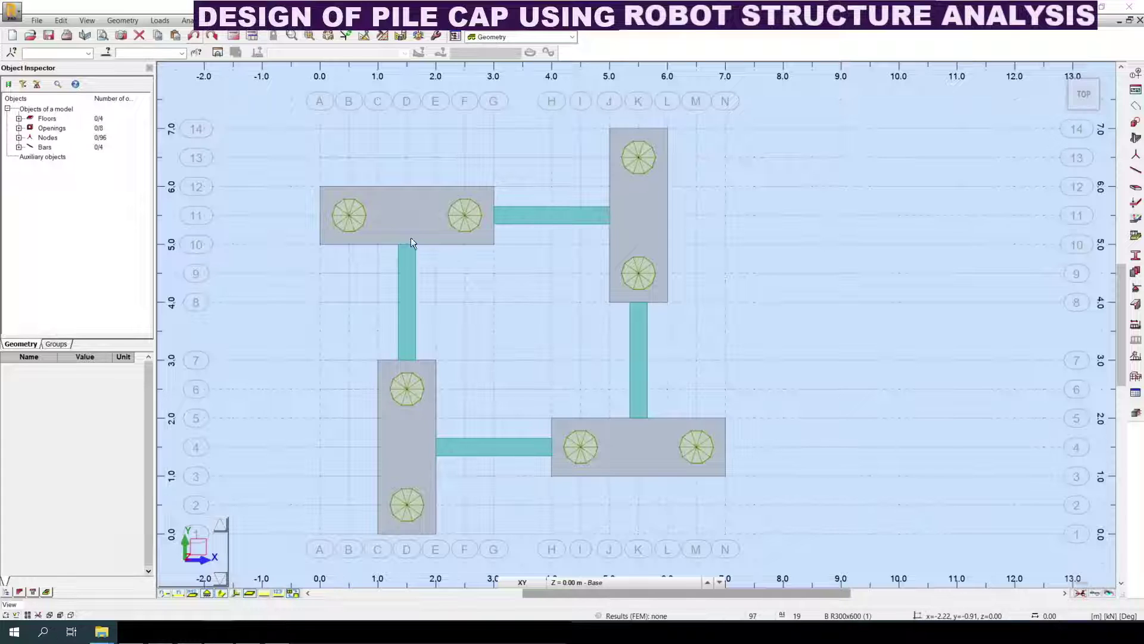
{"action": "scroll", "coordinate": [358, 194], "scroll_direction": "up", "scroll_amount": 5}
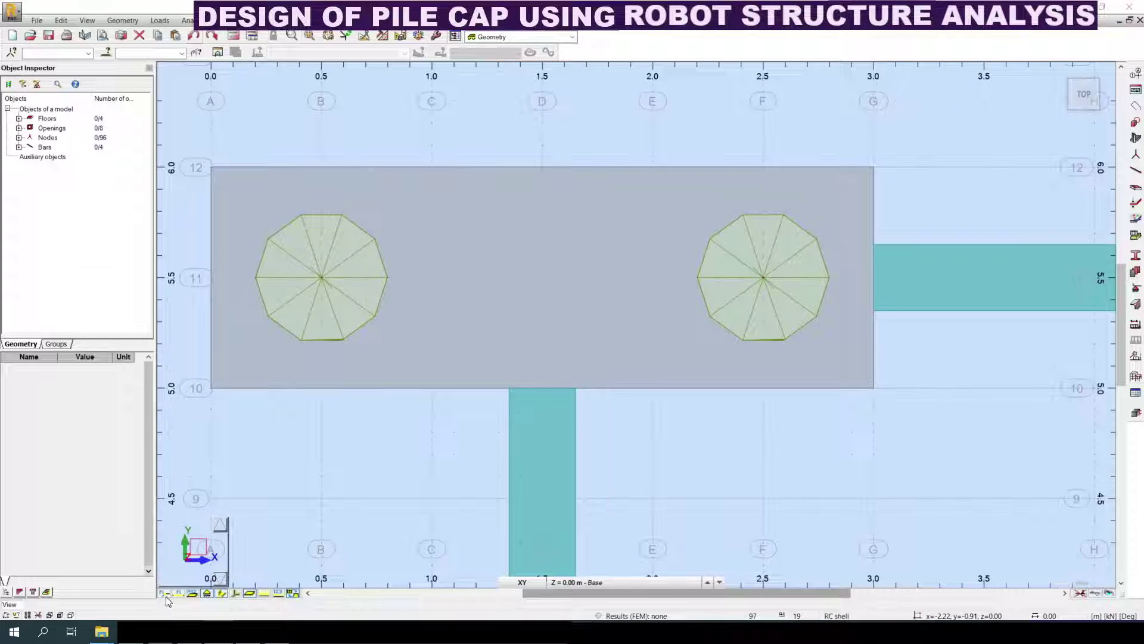
{"action": "left_click", "coordinate": [166, 595]}
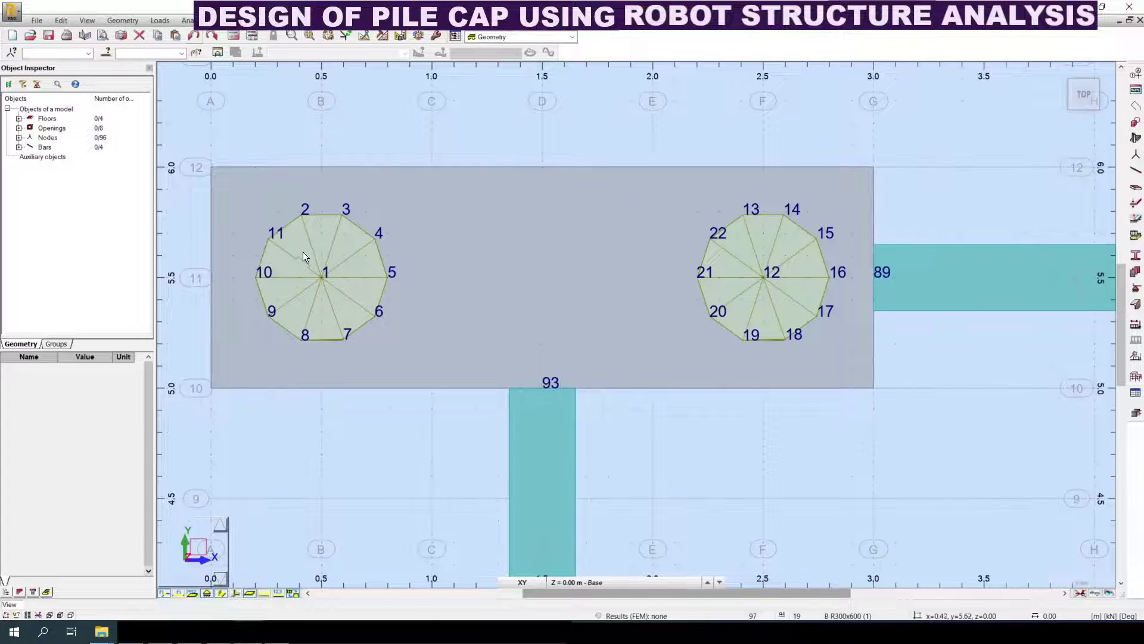
{"action": "left_click", "coordinate": [322, 277]}
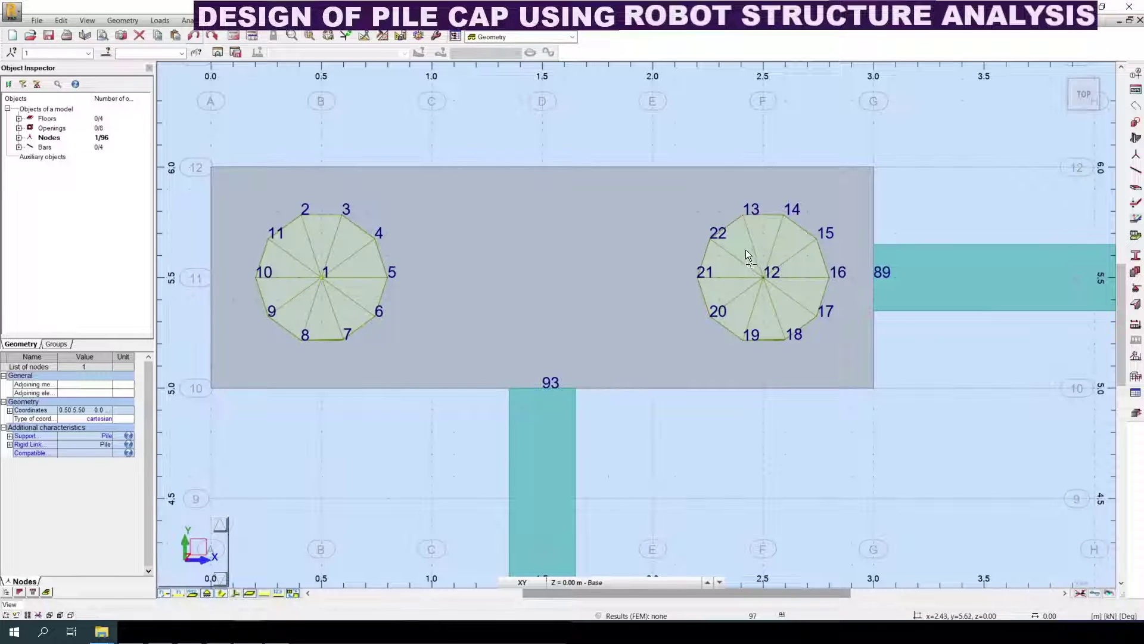
{"action": "left_click", "coordinate": [788, 290], "text": "ctrl"}
Step: Add pile centre nodes 23 and 34 in the upper vertical pile cap to the selection
{"action": "scroll", "coordinate": [461, 410], "scroll_direction": "down", "scroll_amount": 5}
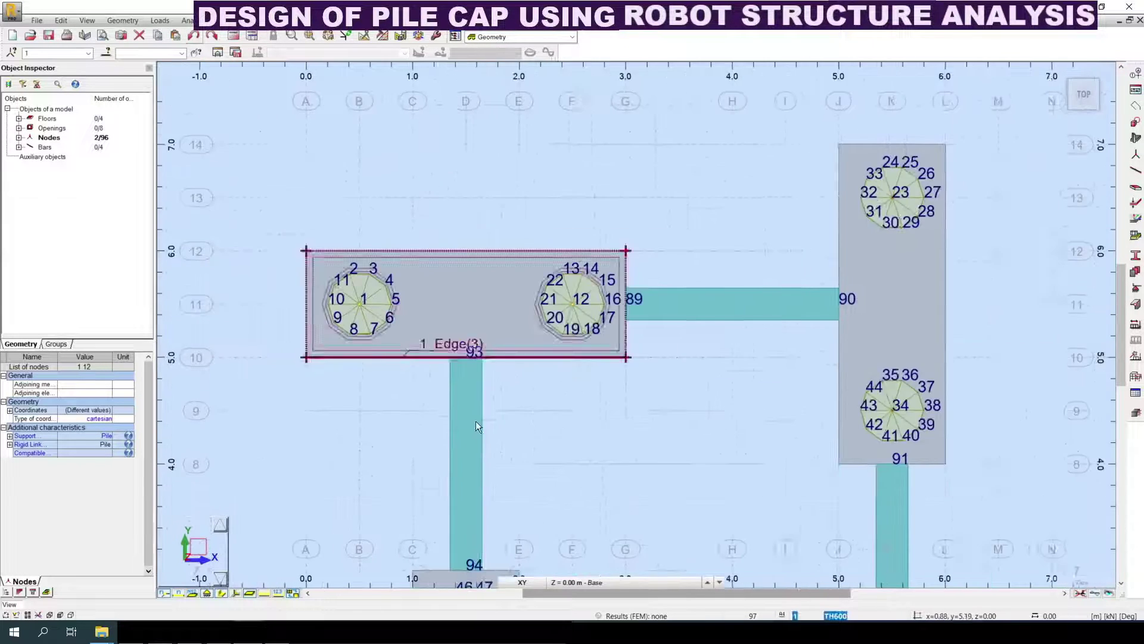
{"action": "scroll", "coordinate": [749, 165], "scroll_direction": "up", "scroll_amount": 6}
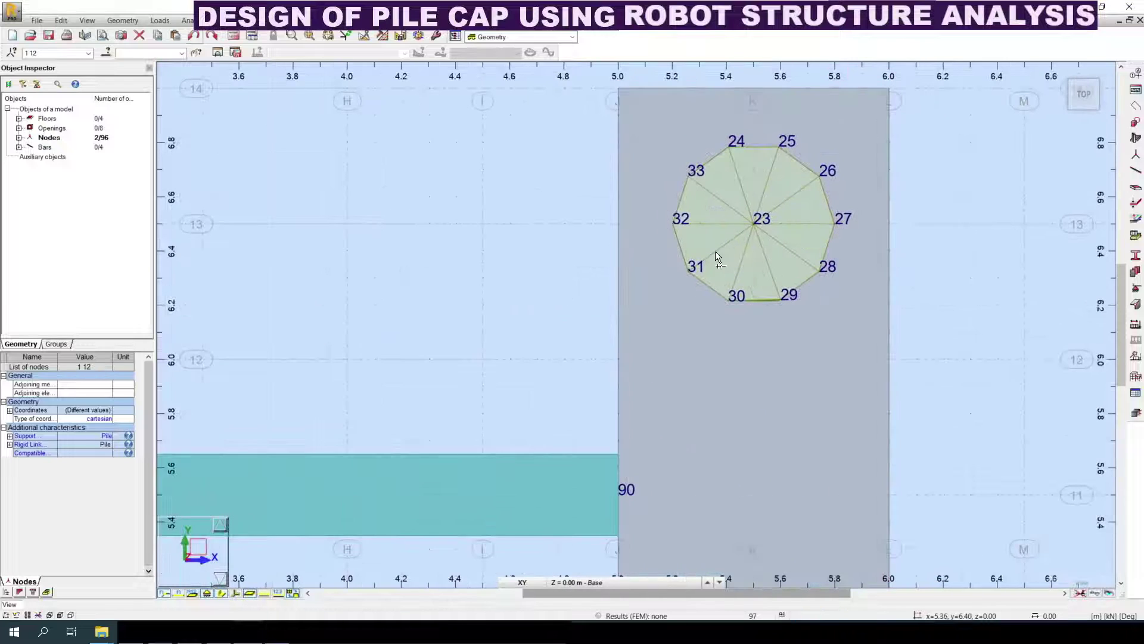
{"action": "left_click_drag", "start_coordinate": [732, 187], "coordinate": [777, 253]}
{"action": "scroll", "coordinate": [687, 343], "scroll_direction": "down", "scroll_amount": 5}
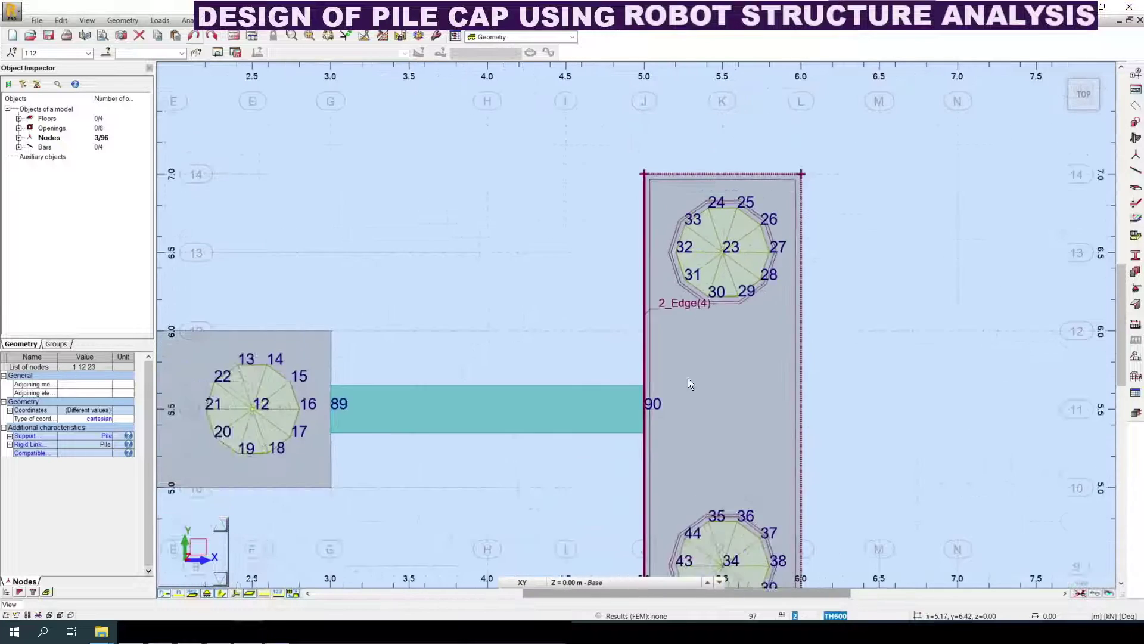
{"action": "scroll", "coordinate": [679, 442], "scroll_direction": "down", "scroll_amount": 2}
{"action": "scroll", "coordinate": [641, 314], "scroll_direction": "up", "scroll_amount": 6}
{"action": "left_click_drag", "start_coordinate": [602, 315], "coordinate": [663, 376]}
Step: Add pile centre nodes 45 and 56 in the lower vertical pile cap to the selection
{"action": "scroll", "coordinate": [663, 376], "scroll_direction": "down", "scroll_amount": 5}
{"action": "middle_click_drag", "start_coordinate": [571, 436], "coordinate": [789, 174]}
{"action": "scroll", "coordinate": [446, 277], "scroll_direction": "up", "scroll_amount": 8}
{"action": "left_click_drag", "start_coordinate": [492, 320], "coordinate": [518, 326]}
{"action": "scroll", "coordinate": [408, 299], "scroll_direction": "down", "scroll_amount": 4}
{"action": "middle_click_drag", "start_coordinate": [454, 439], "coordinate": [404, 172]}
{"action": "middle_click_drag", "start_coordinate": [392, 504], "coordinate": [392, 376]}
{"action": "scroll", "coordinate": [392, 376], "scroll_direction": "up", "scroll_amount": 3}
{"action": "left_click_drag", "start_coordinate": [374, 320], "coordinate": [427, 381]}
Step: Add pile centre nodes 67 and 78 in the lower horizontal pile cap to the selection
{"action": "scroll", "coordinate": [373, 430], "scroll_direction": "down", "scroll_amount": 4}
{"action": "middle_click_drag", "start_coordinate": [514, 409], "coordinate": [366, 450]}
{"action": "scroll", "coordinate": [538, 338], "scroll_direction": "up", "scroll_amount": 5}
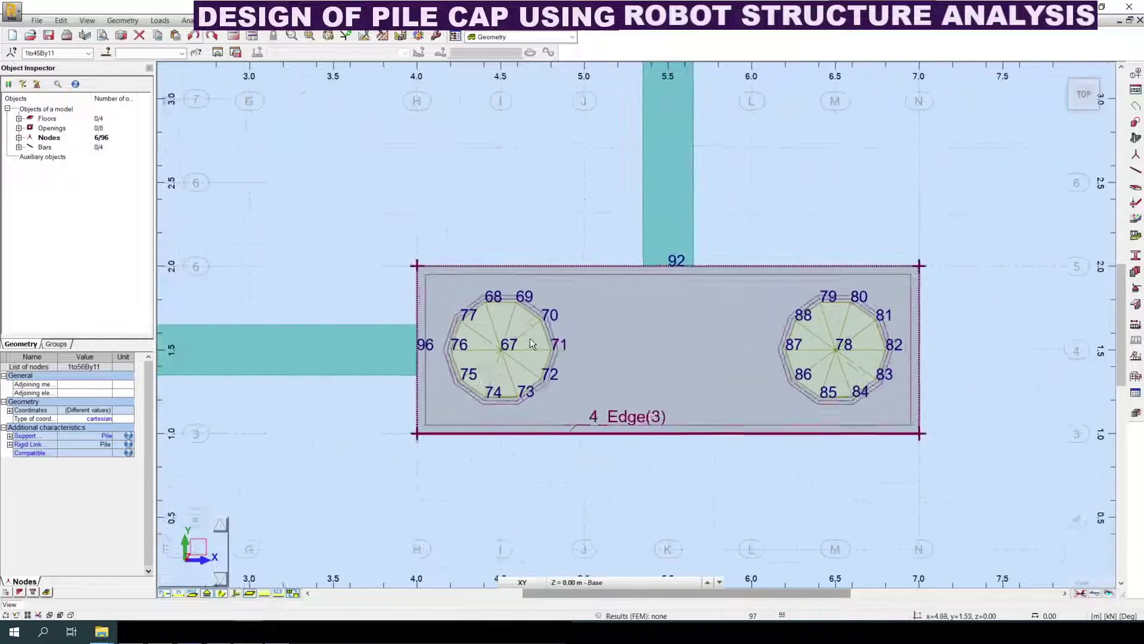
{"action": "scroll", "coordinate": [527, 338], "scroll_direction": "up", "scroll_amount": 3}
{"action": "left_click_drag", "start_coordinate": [525, 391], "coordinate": [529, 396]}
{"action": "scroll", "coordinate": [768, 395], "scroll_direction": "down", "scroll_amount": 2}
{"action": "middle_click_drag", "start_coordinate": [768, 395], "coordinate": [373, 373]}
{"action": "scroll", "coordinate": [753, 320], "scroll_direction": "up", "scroll_amount": 2}
{"action": "left_click_drag", "start_coordinate": [703, 362], "coordinate": [705, 364]}
Step: Renumber the selected pile centre nodes starting from 101 with a step of 1, using standard numbering
{"action": "scroll", "coordinate": [737, 375], "scroll_direction": "down", "scroll_amount": 3}
{"action": "scroll", "coordinate": [736, 381], "scroll_direction": "down", "scroll_amount": 4}
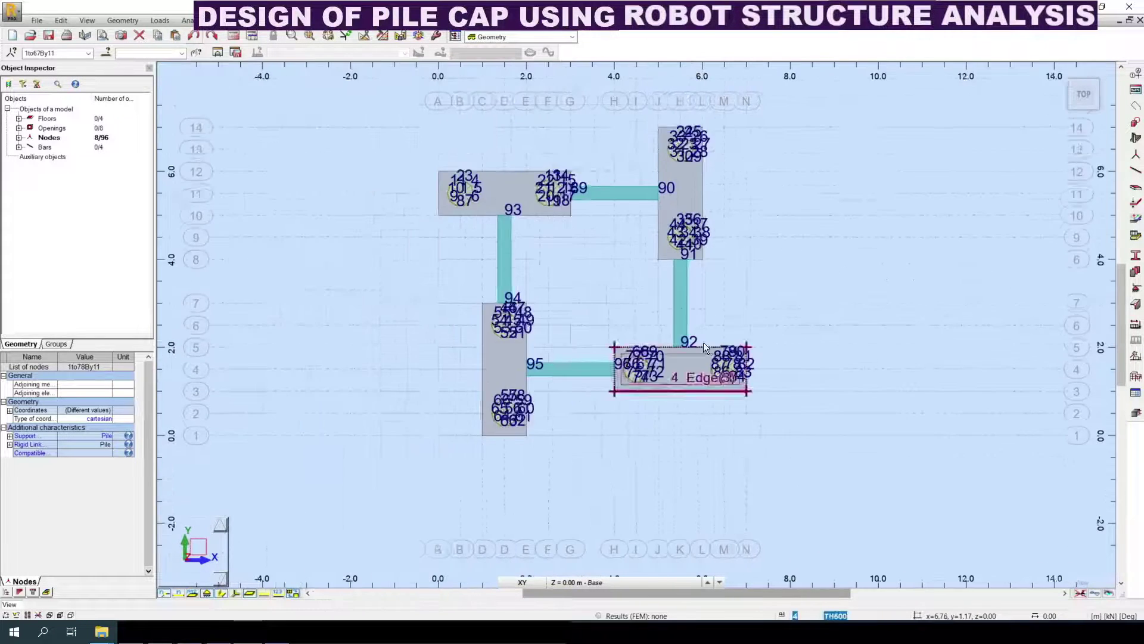
{"action": "scroll", "coordinate": [683, 452], "scroll_direction": "up", "scroll_amount": 2}
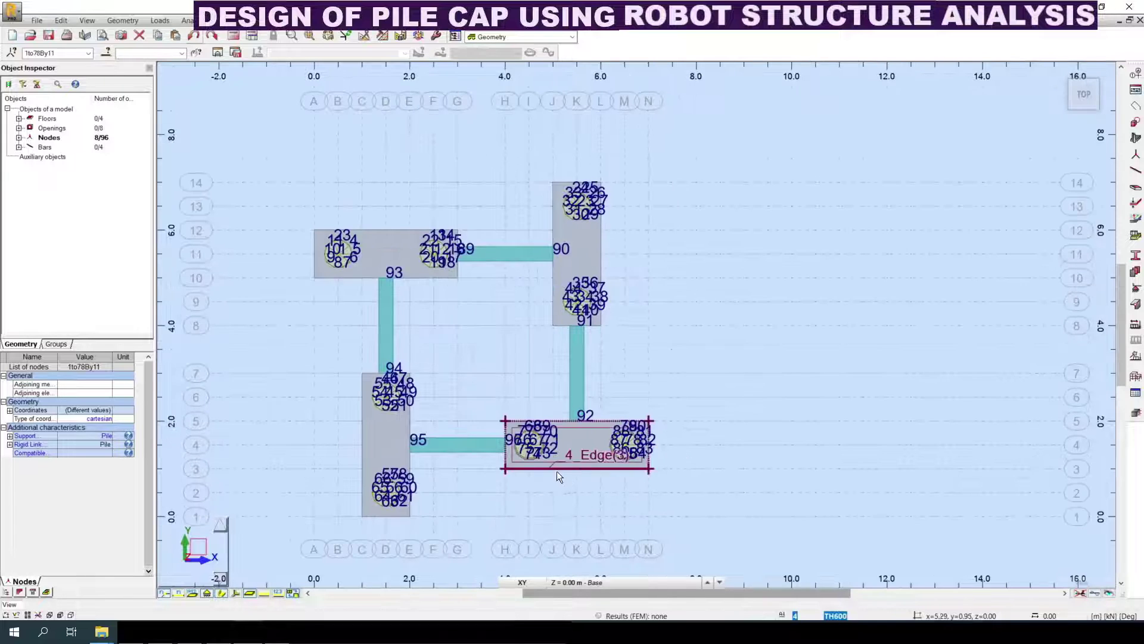
{"action": "scroll", "coordinate": [537, 473], "scroll_direction": "up", "scroll_amount": 1}
{"action": "left_click", "coordinate": [115, 21]}
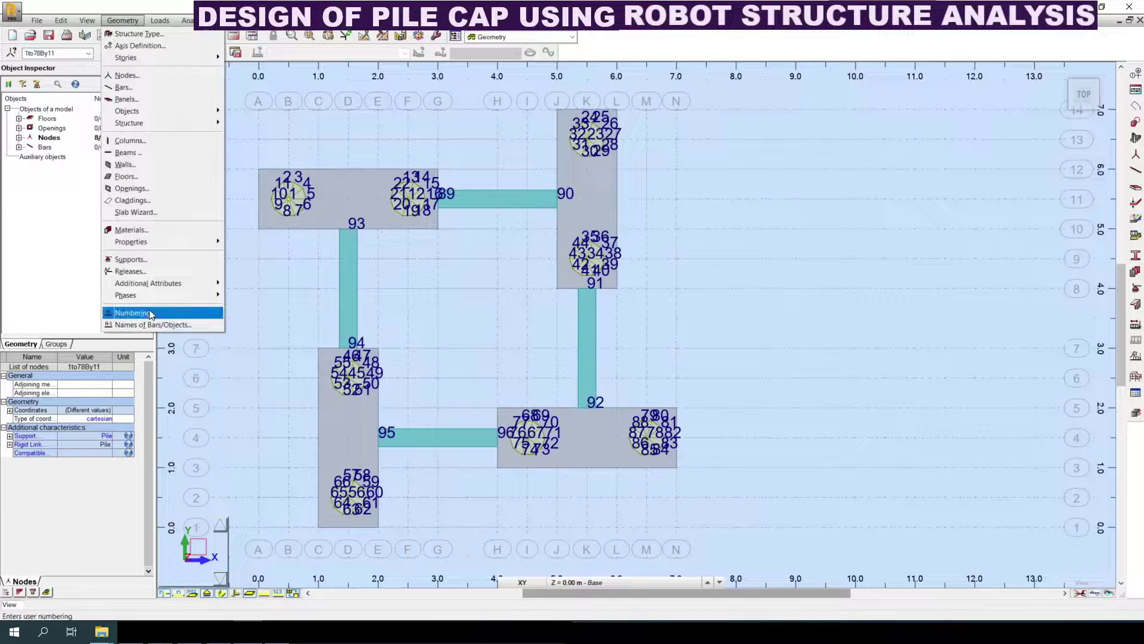
{"action": "left_click", "coordinate": [149, 311]}
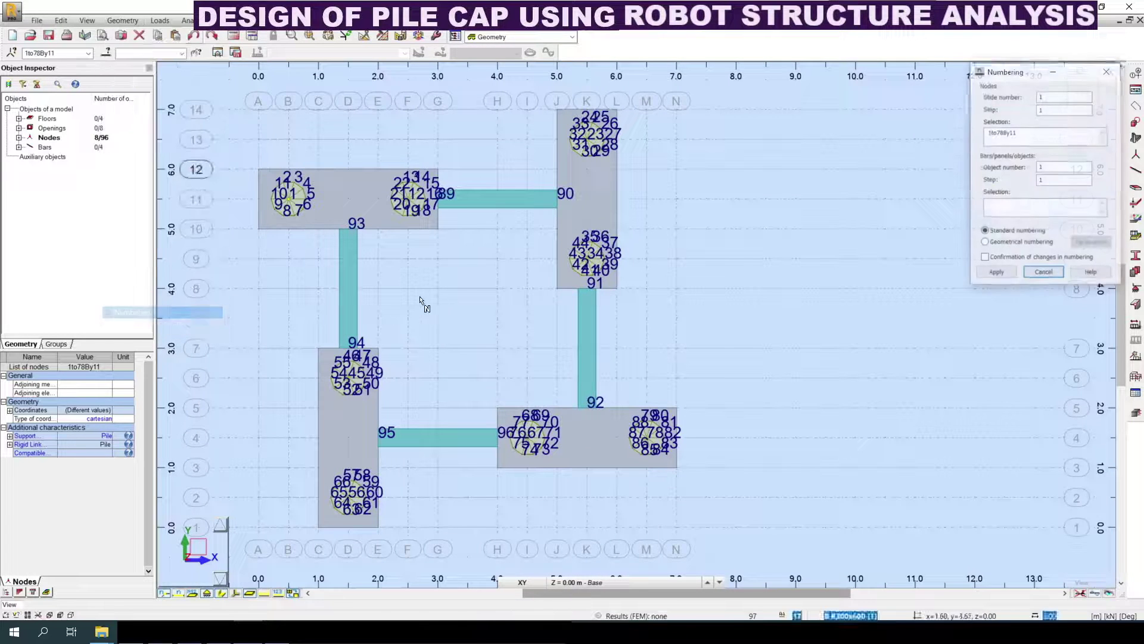
{"action": "double_click", "coordinate": [1063, 98]}
{"action": "type", "text": "101"}
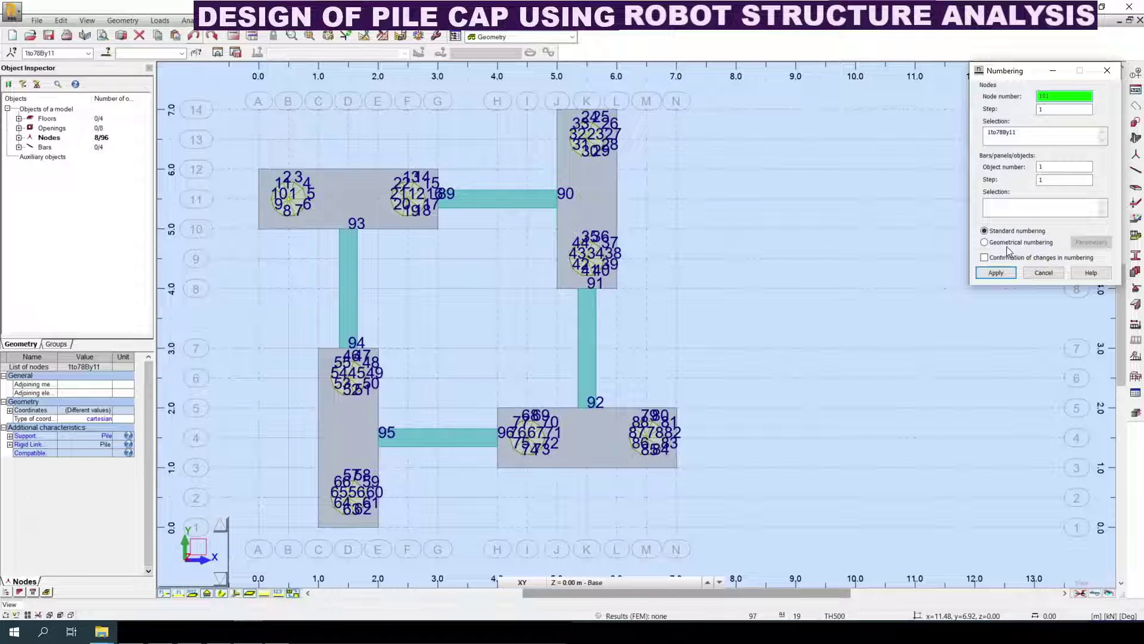
{"action": "left_click", "coordinate": [994, 271]}
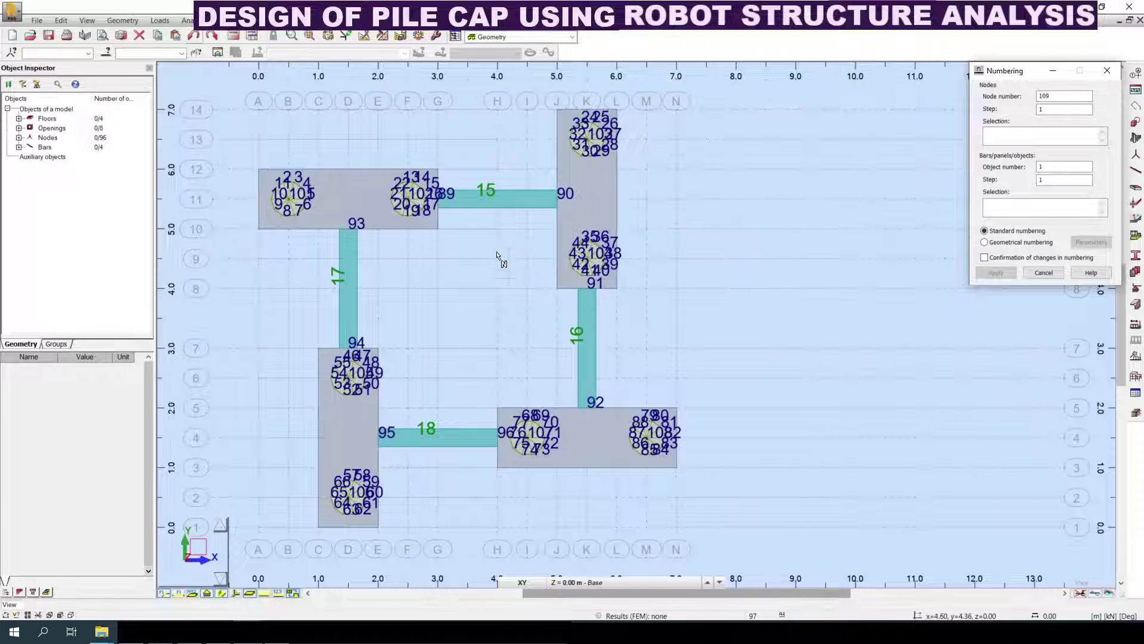
Step: Check the node numbers around the piles on all four pile caps and close the Numbering dialog
{"action": "scroll", "coordinate": [517, 267], "scroll_direction": "up", "scroll_amount": 3}
{"action": "scroll", "coordinate": [761, 393], "scroll_direction": "up", "scroll_amount": 1}
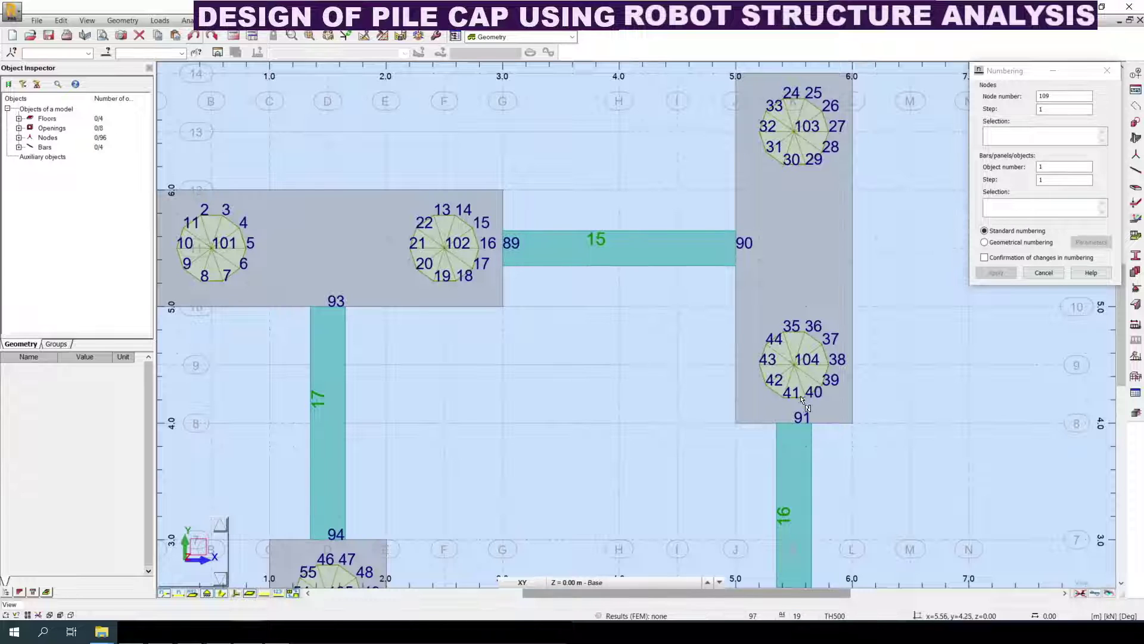
{"action": "middle_click_drag", "start_coordinate": [812, 491], "coordinate": [804, 234]}
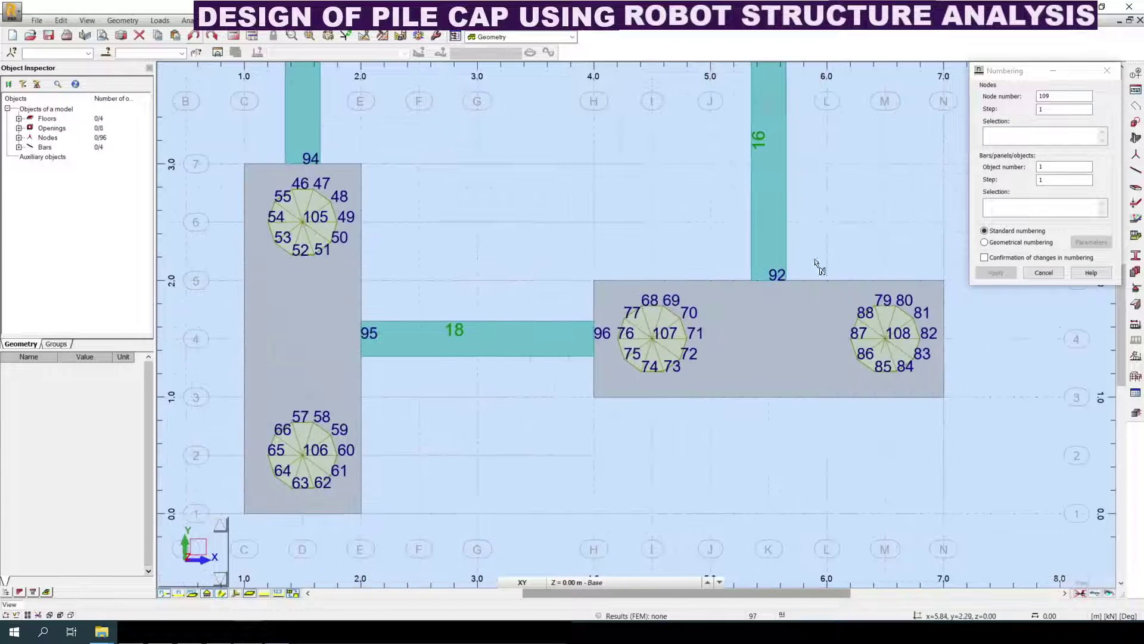
{"action": "scroll", "coordinate": [739, 387], "scroll_direction": "up", "scroll_amount": 7}
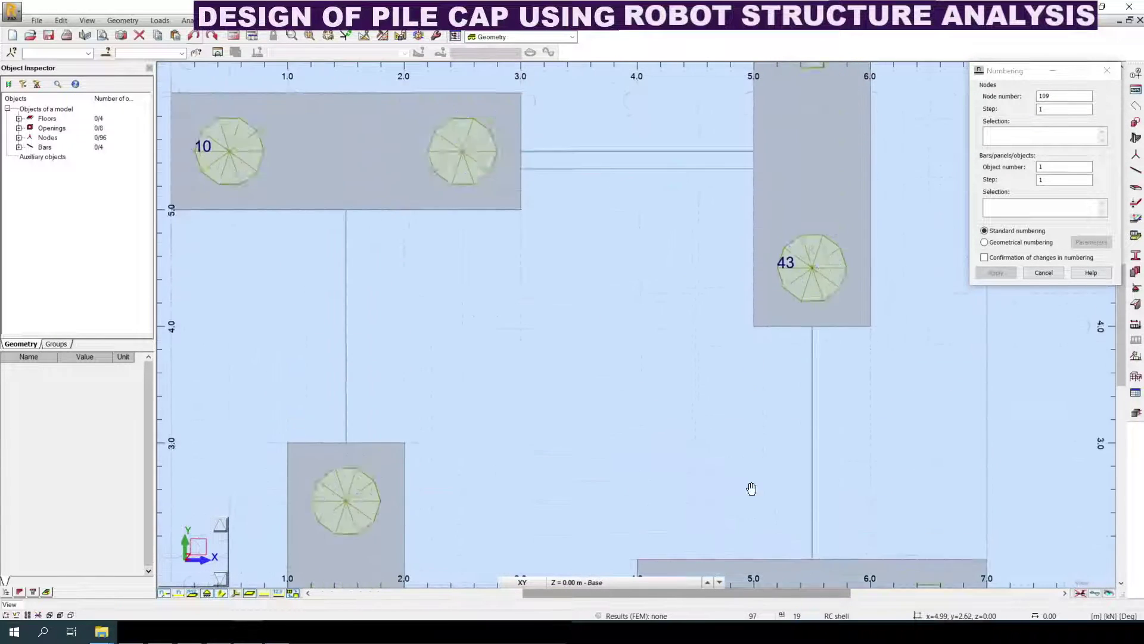
{"action": "middle_click_drag", "start_coordinate": [533, 336], "coordinate": [545, 391]}
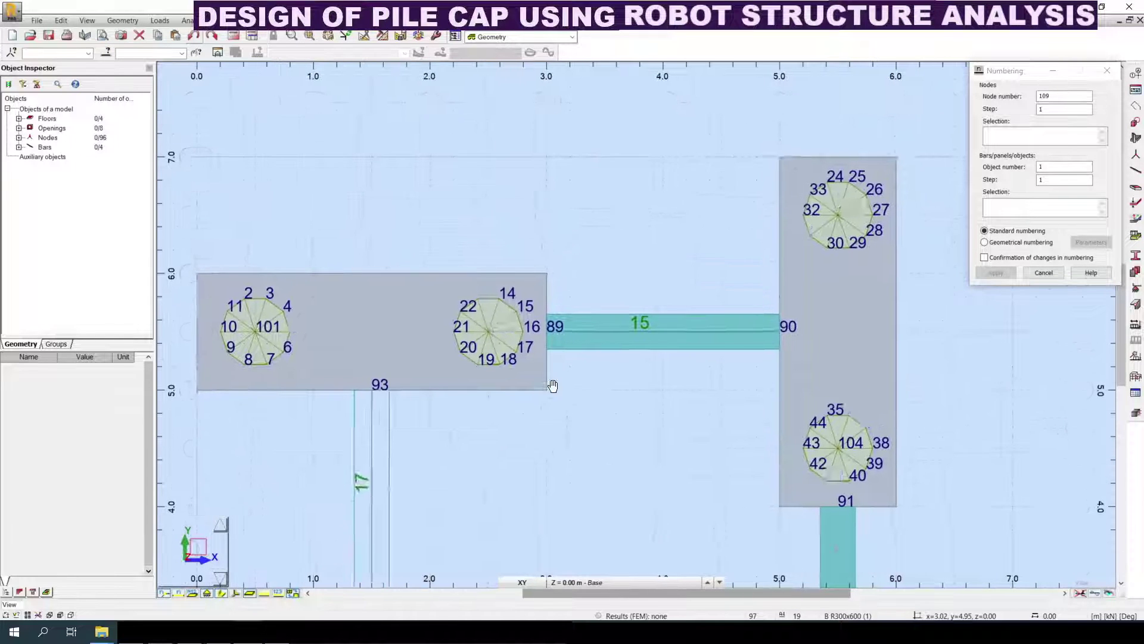
{"action": "left_click", "coordinate": [1105, 71]}
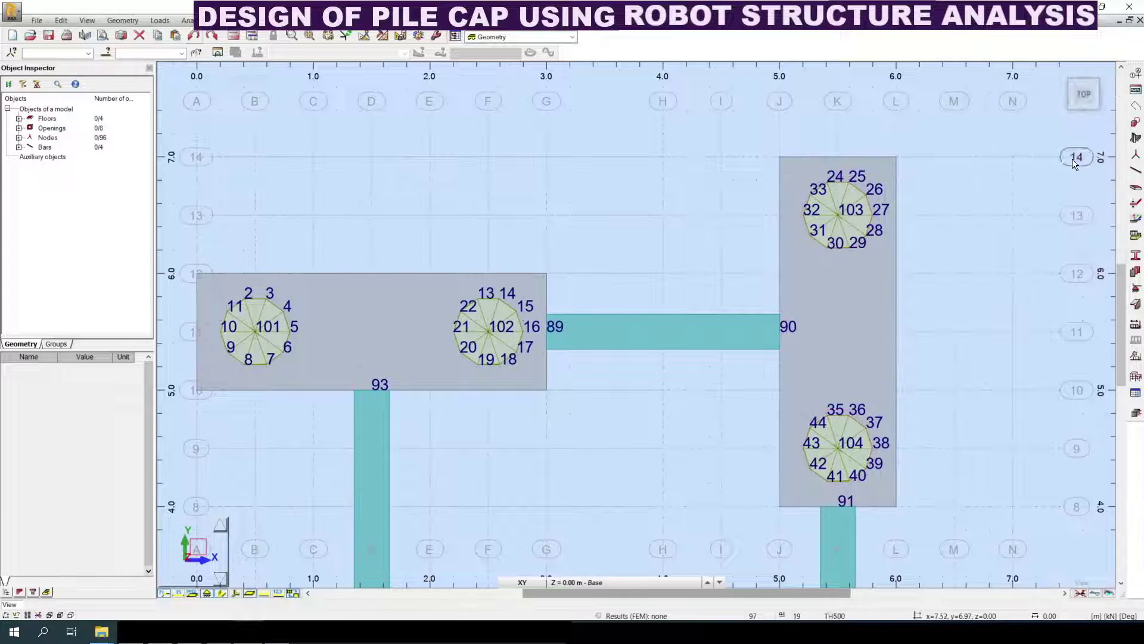
Step: Add node 201 at the centre of the upper-left pile cap, at coordinates 1.50, 5.50, 0.00 m
{"action": "left_click", "coordinate": [1136, 156]}
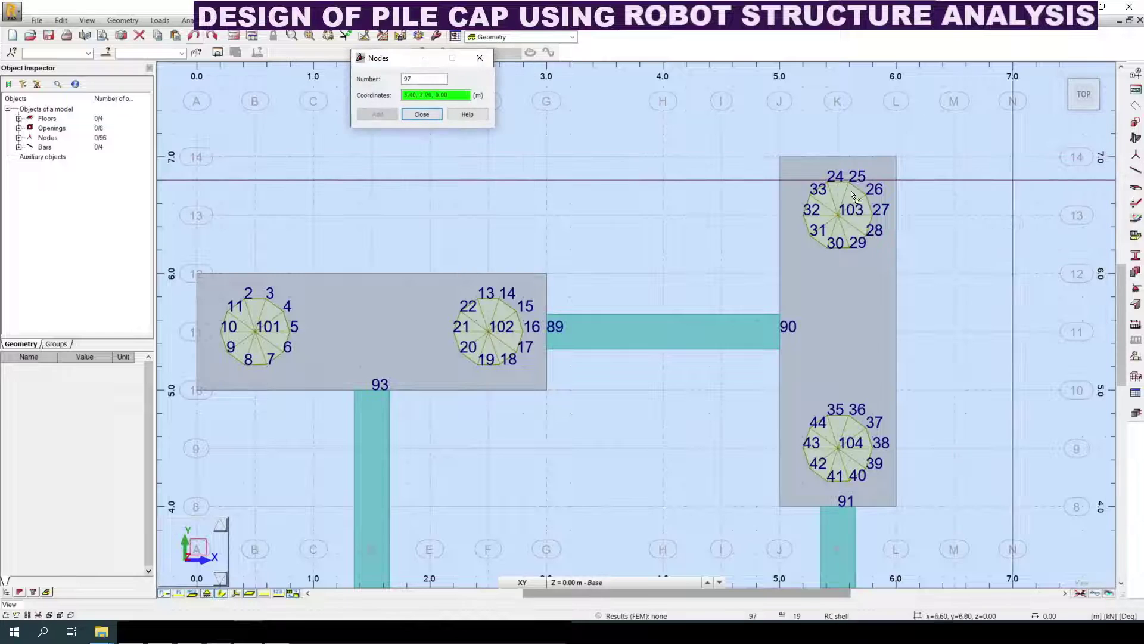
{"action": "left_click", "coordinate": [425, 80]}
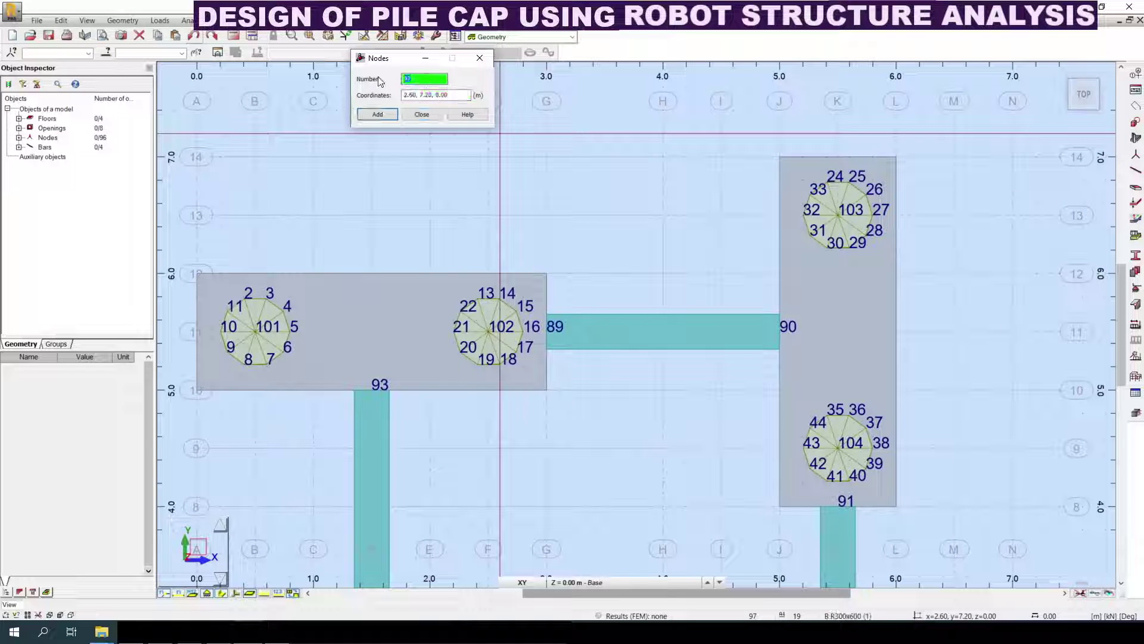
{"action": "type", "text": "201"}
{"action": "middle_click_drag", "start_coordinate": [422, 248], "coordinate": [439, 248]}
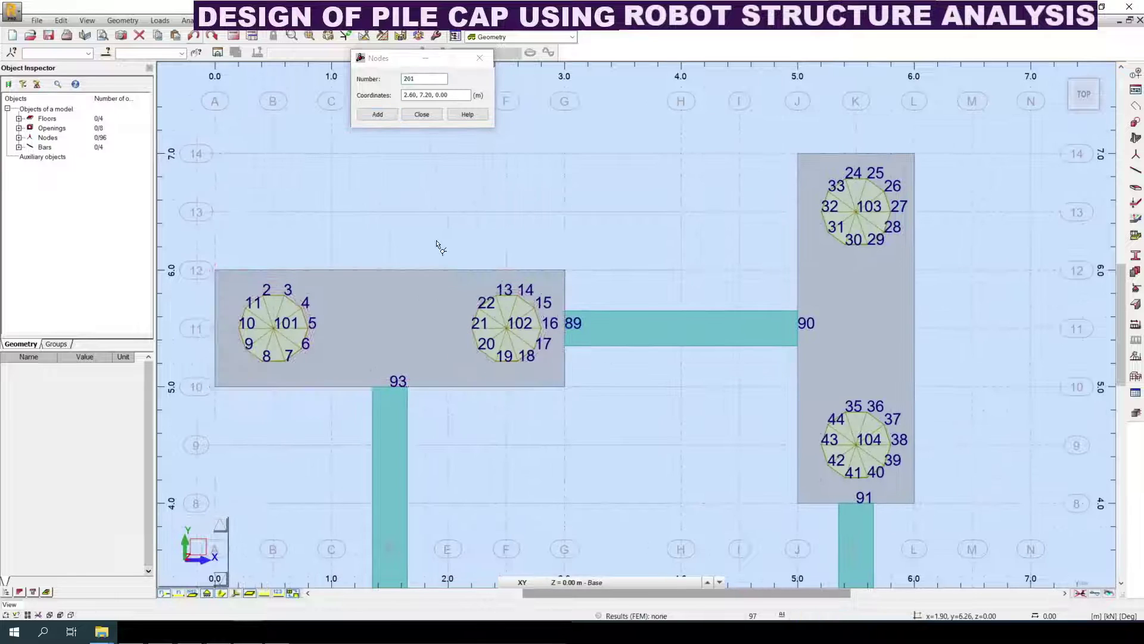
{"action": "middle_click_drag", "start_coordinate": [399, 447], "coordinate": [426, 451]}
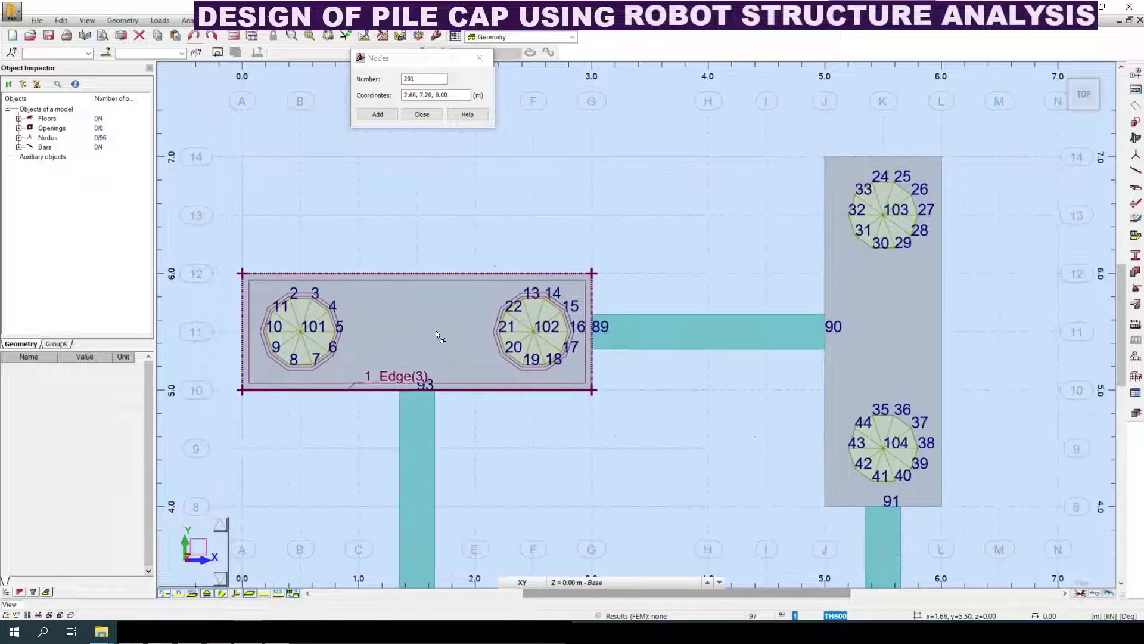
{"action": "left_click_drag", "start_coordinate": [467, 95], "coordinate": [388, 97]}
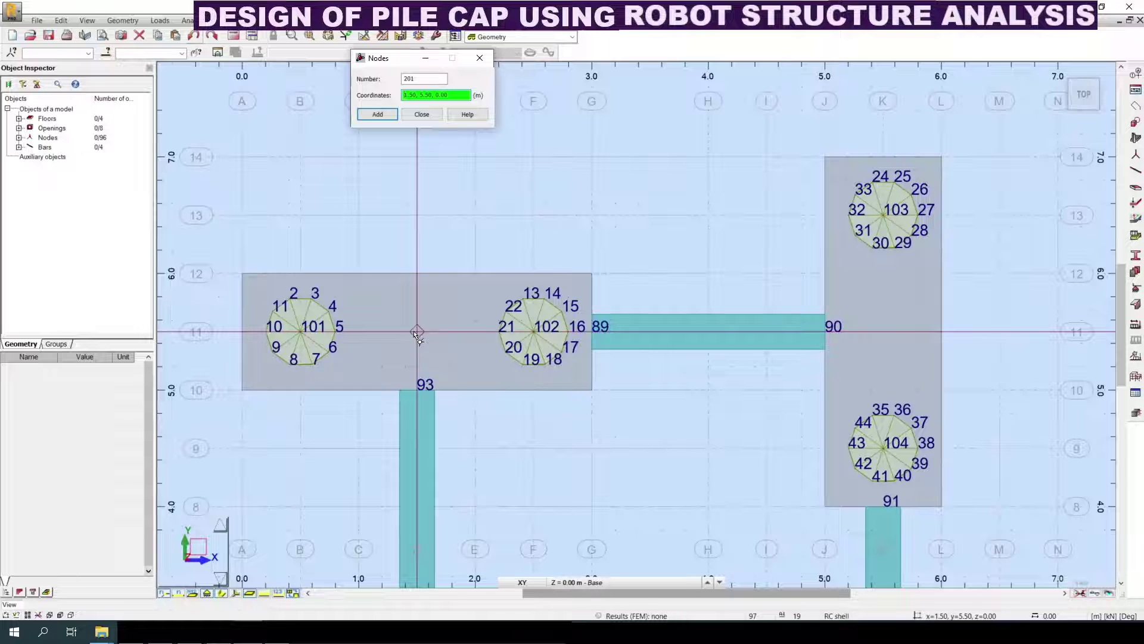
{"action": "middle_click_drag", "start_coordinate": [417, 334], "coordinate": [447, 414]}
{"action": "left_click_drag", "start_coordinate": [390, 58], "coordinate": [107, 299]}
{"action": "middle_click_drag", "start_coordinate": [508, 475], "coordinate": [560, 450]}
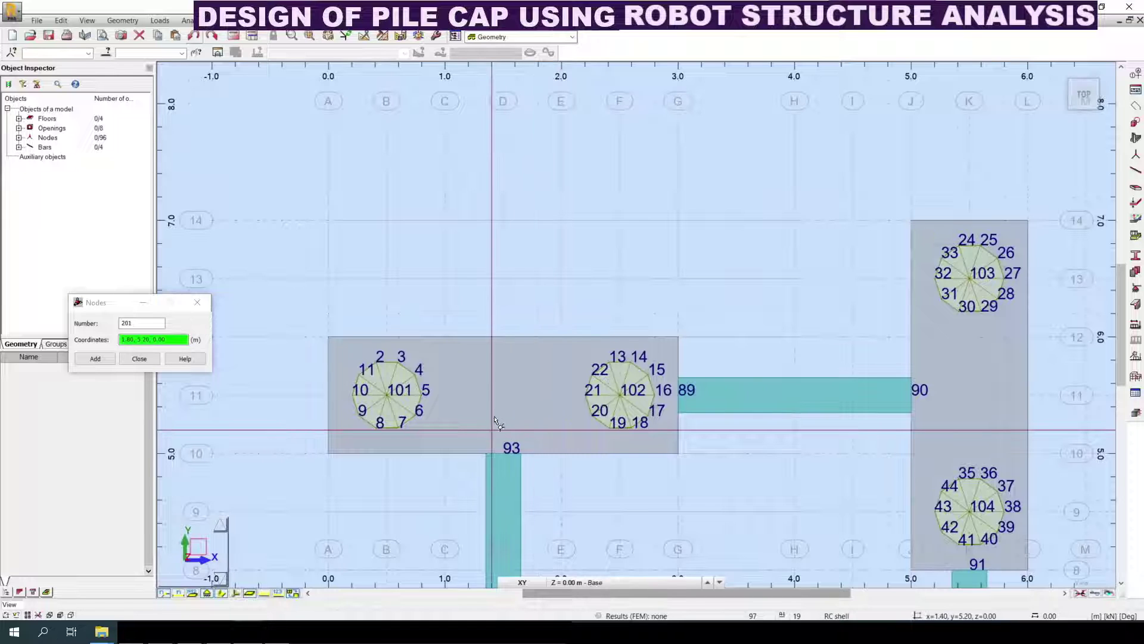
{"action": "left_click", "coordinate": [504, 396]}
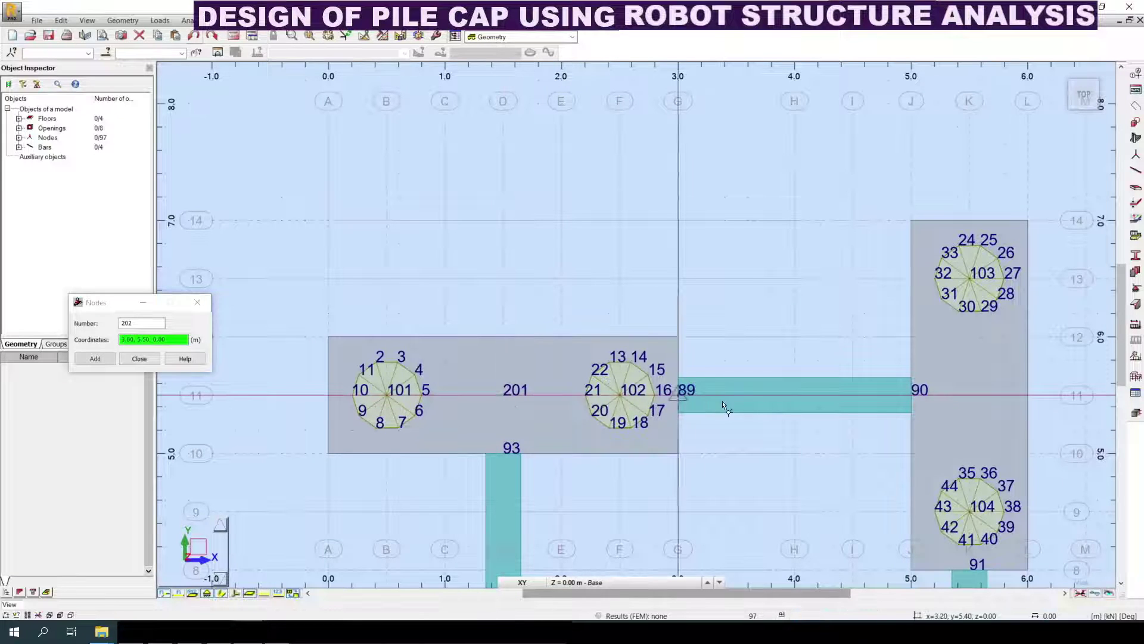
Step: Add nodes 202, 203 and 204 at the centres of the upper-right, lower-left and lower-right pile caps, and finish node definition
{"action": "middle_click_drag", "start_coordinate": [873, 424], "coordinate": [744, 464]}
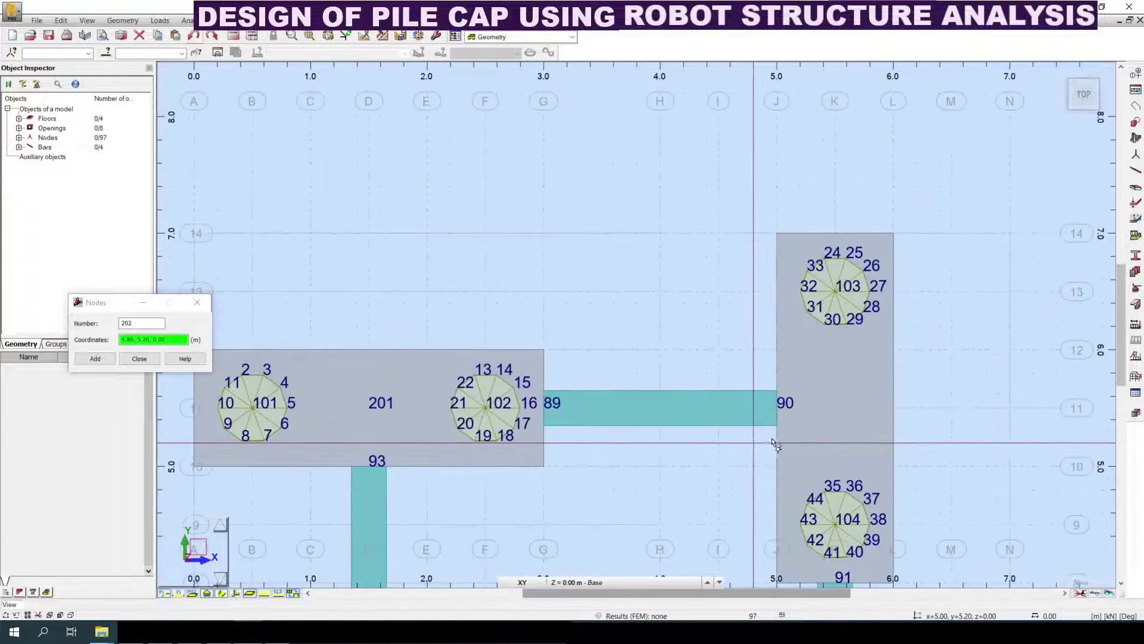
{"action": "left_click", "coordinate": [837, 413]}
{"action": "scroll", "coordinate": [748, 383], "scroll_direction": "down", "scroll_amount": 3}
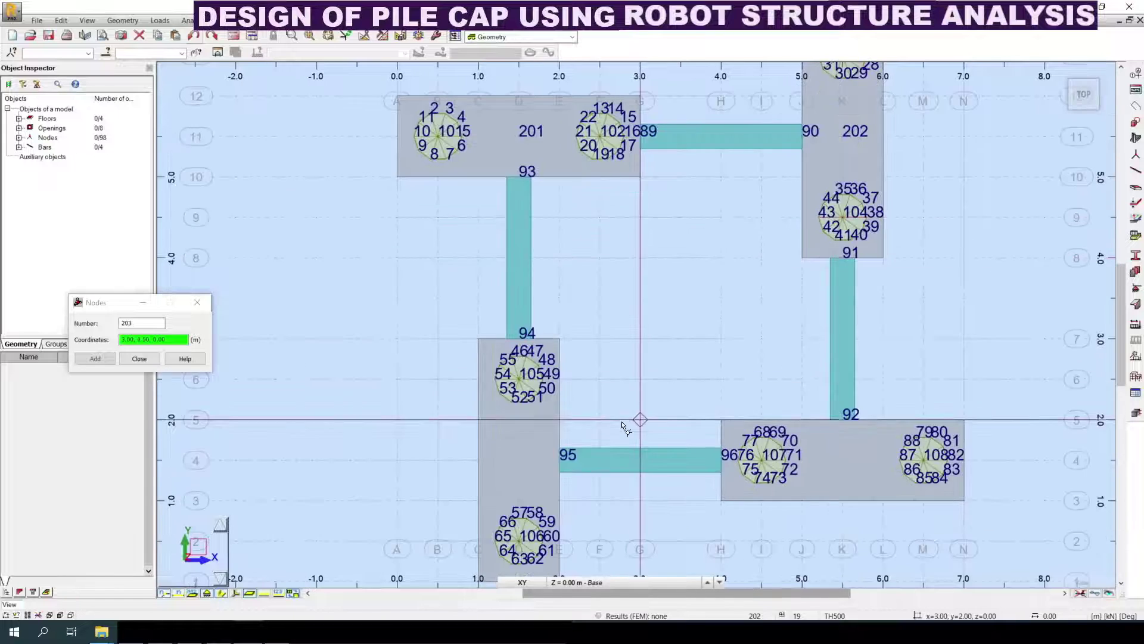
{"action": "middle_click_drag", "start_coordinate": [621, 427], "coordinate": [730, 371]}
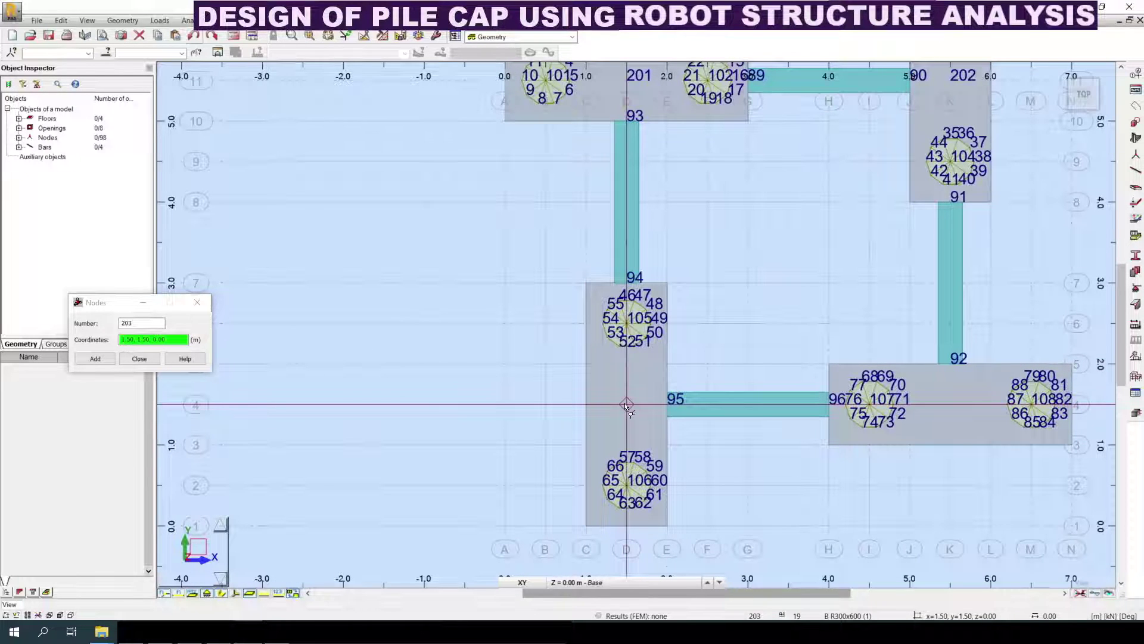
{"action": "left_click", "coordinate": [627, 406]}
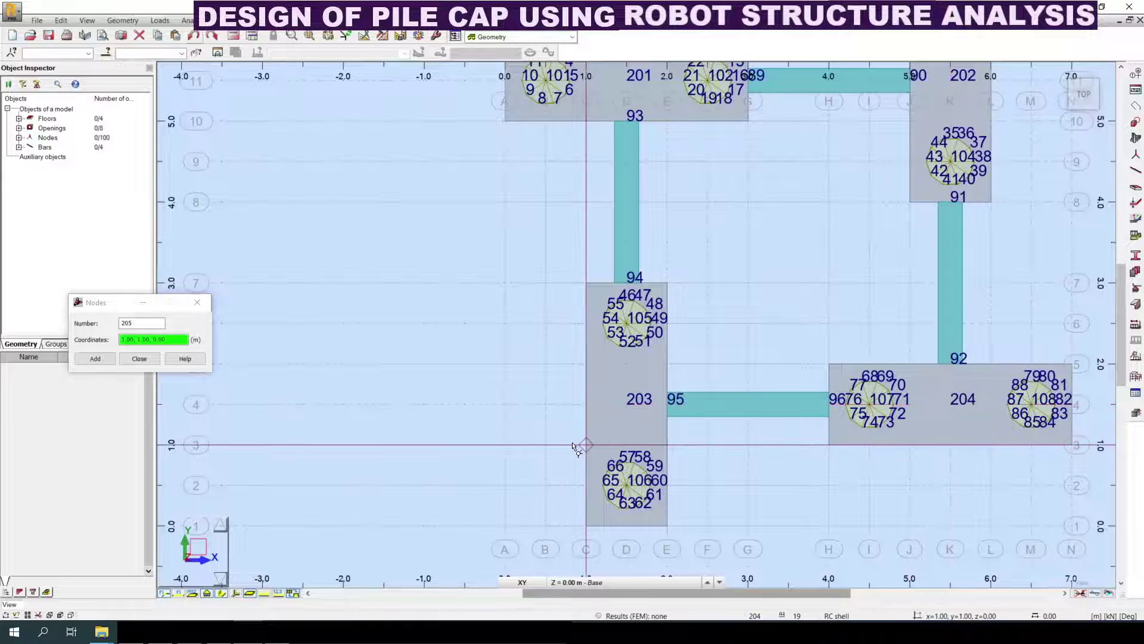
{"action": "scroll", "coordinate": [620, 423], "scroll_direction": "down", "scroll_amount": 4}
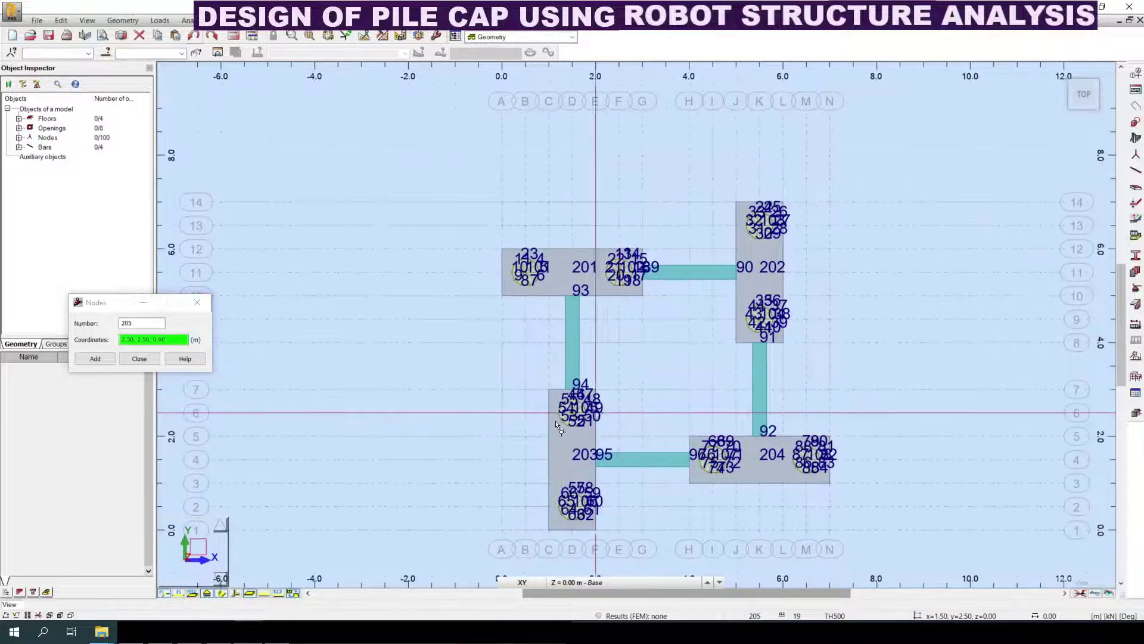
{"action": "left_click", "coordinate": [197, 303]}
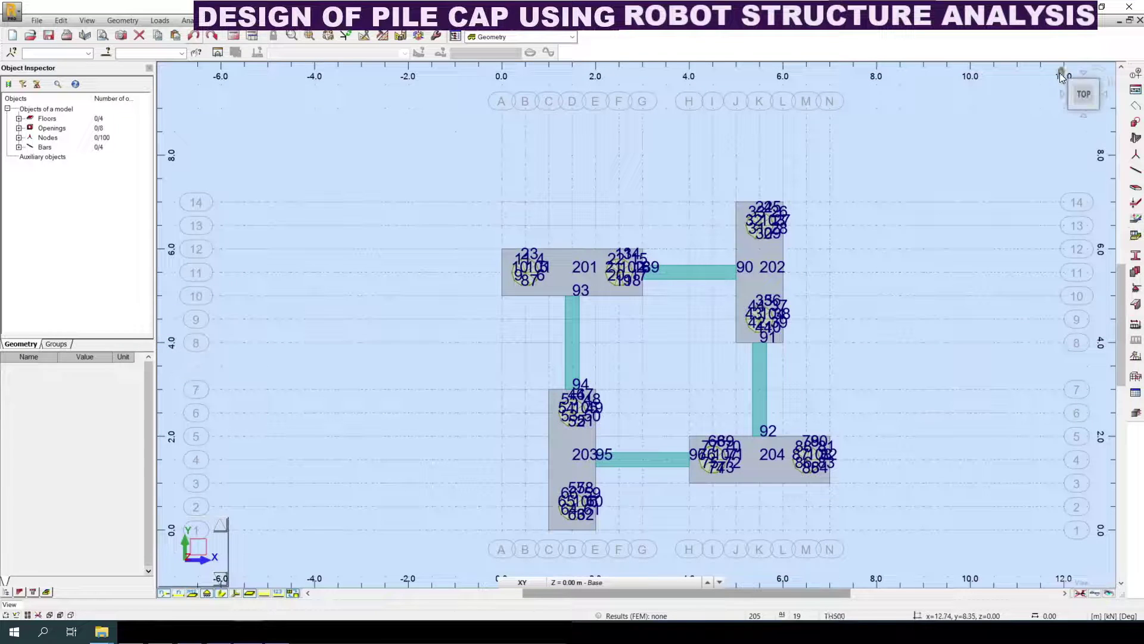
Step: Hide the node numbers and section shapes and show the whole model in the XY plan view
{"action": "left_click", "coordinate": [1060, 73]}
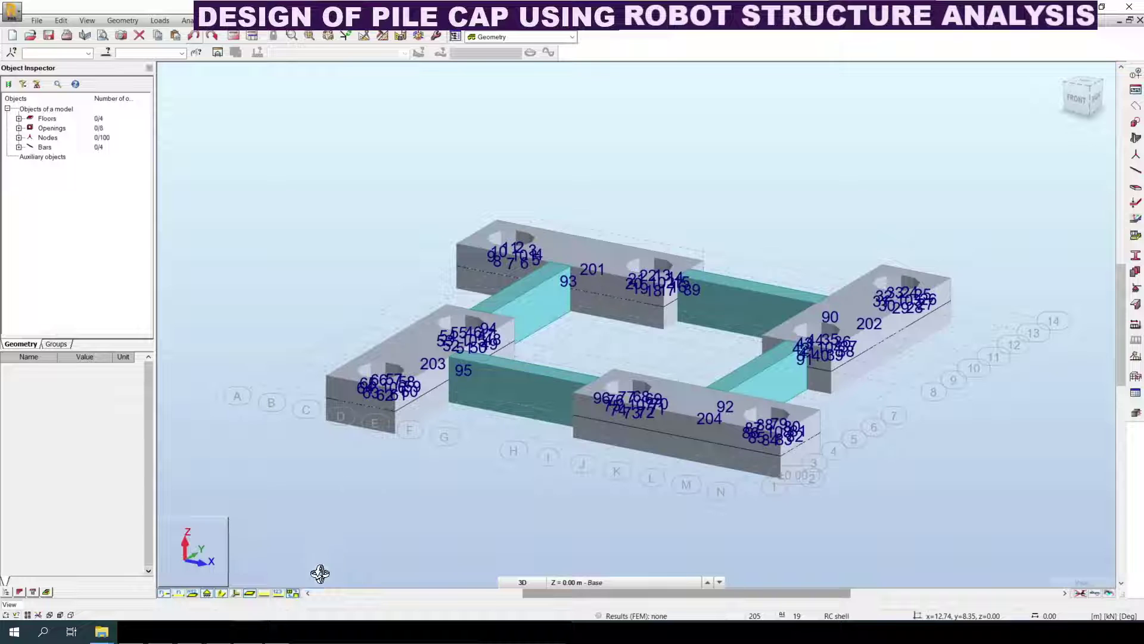
{"action": "left_click", "coordinate": [166, 593]}
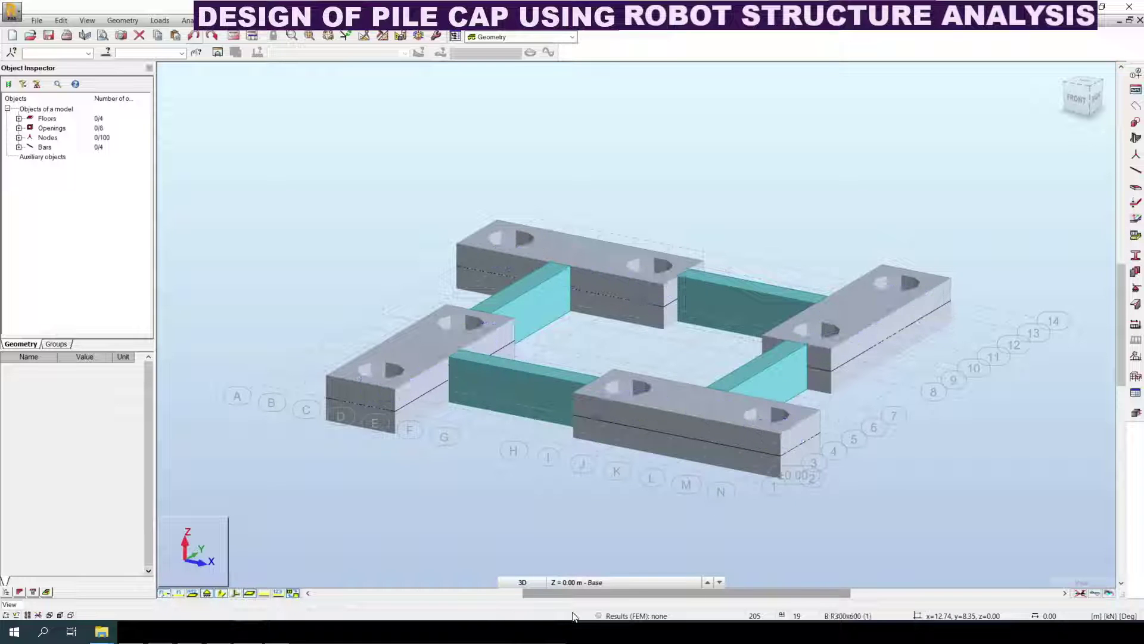
{"action": "left_click", "coordinate": [531, 582]}
{"action": "left_click", "coordinate": [522, 556]}
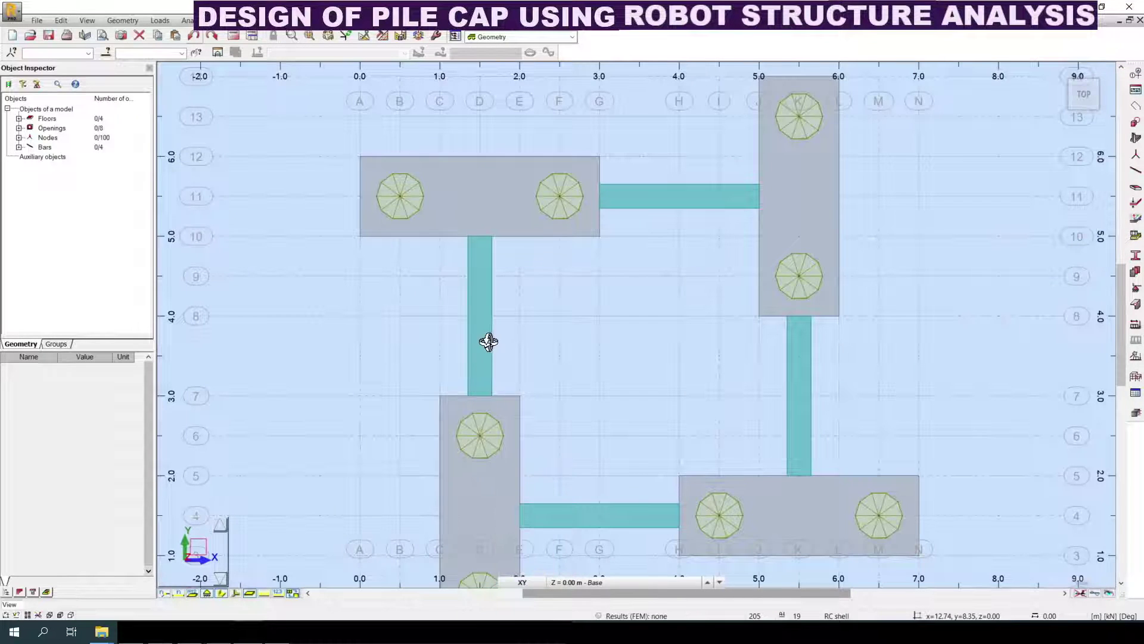
{"action": "scroll", "coordinate": [493, 339], "scroll_direction": "down", "scroll_amount": 1}
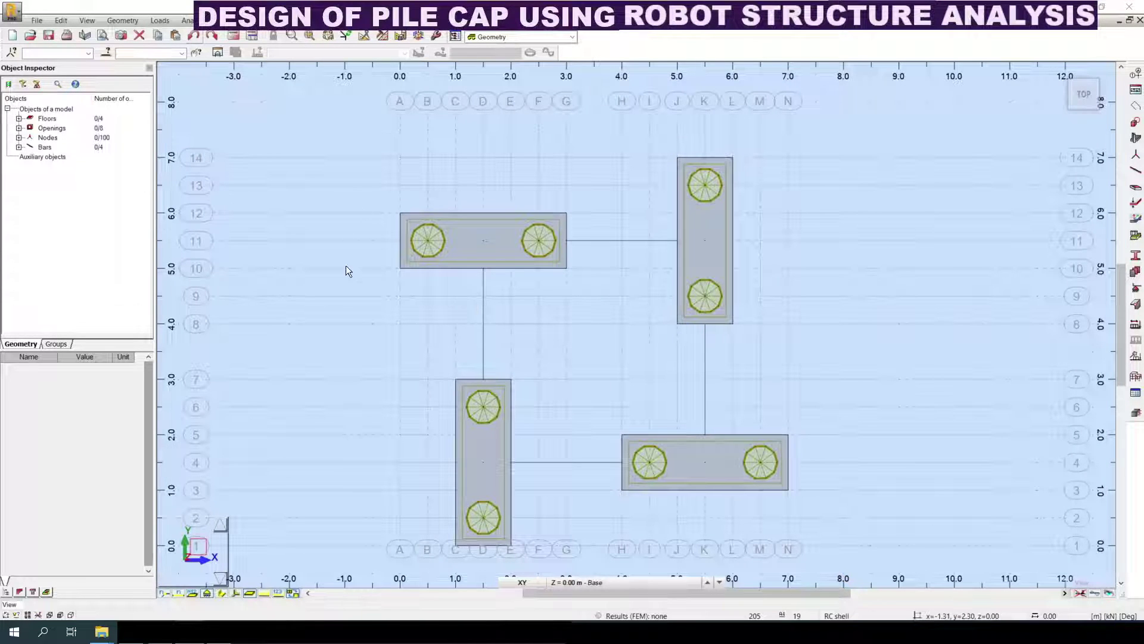
Step: Turn off the structural axes in the display settings of the view
{"action": "right_click", "coordinate": [297, 286]}
{"action": "left_click", "coordinate": [349, 422]}
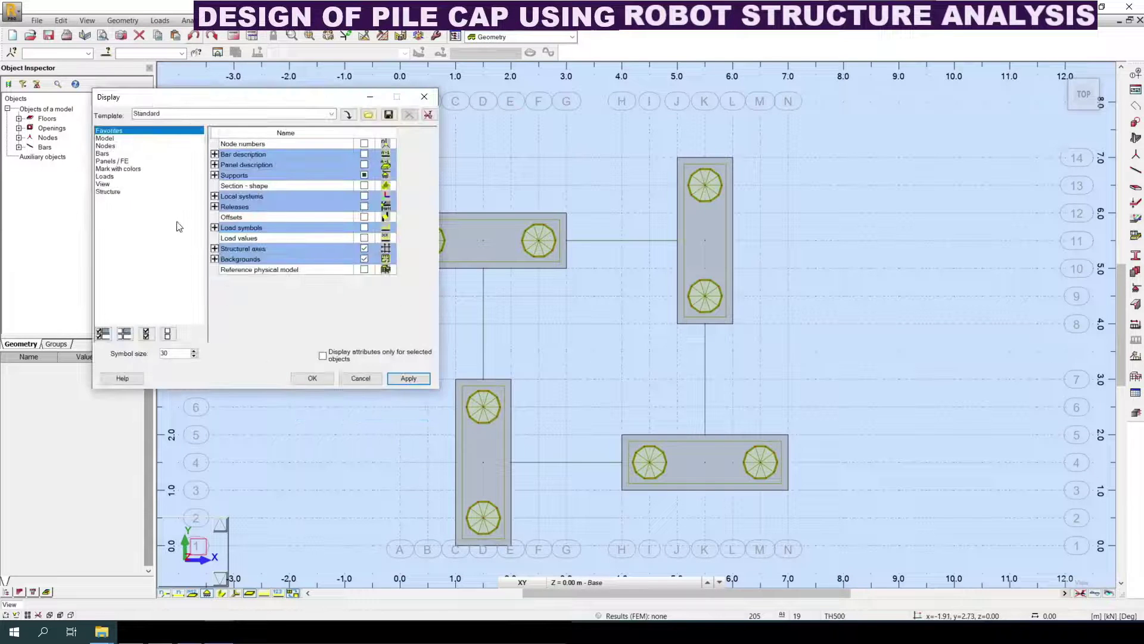
{"action": "left_click", "coordinate": [108, 191]}
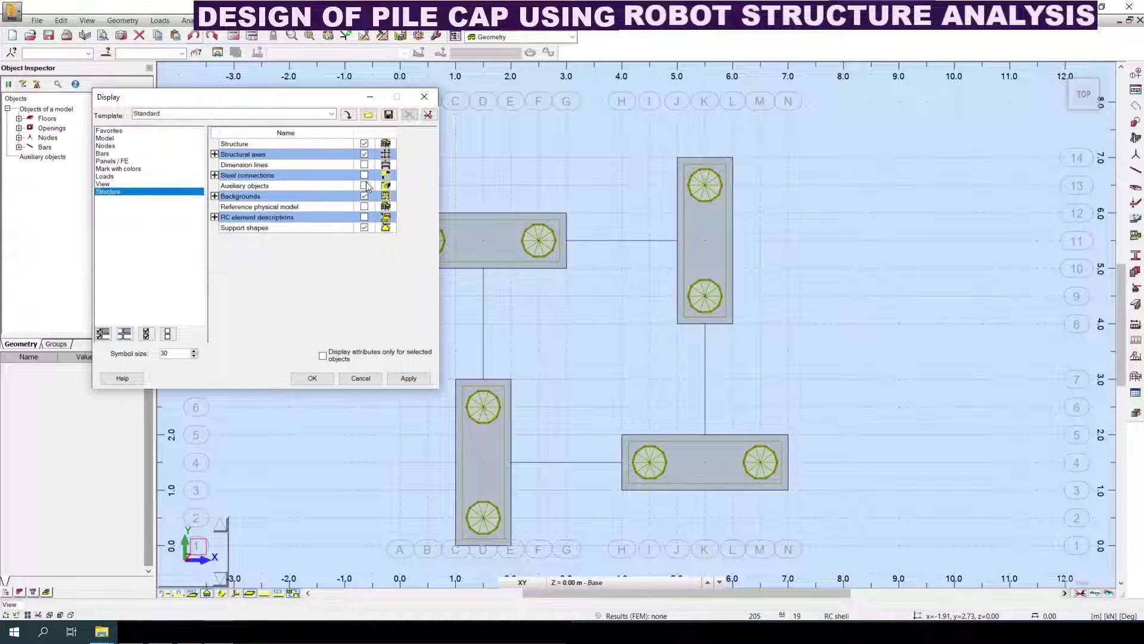
{"action": "left_click", "coordinate": [364, 154]}
{"action": "left_click", "coordinate": [317, 377]}
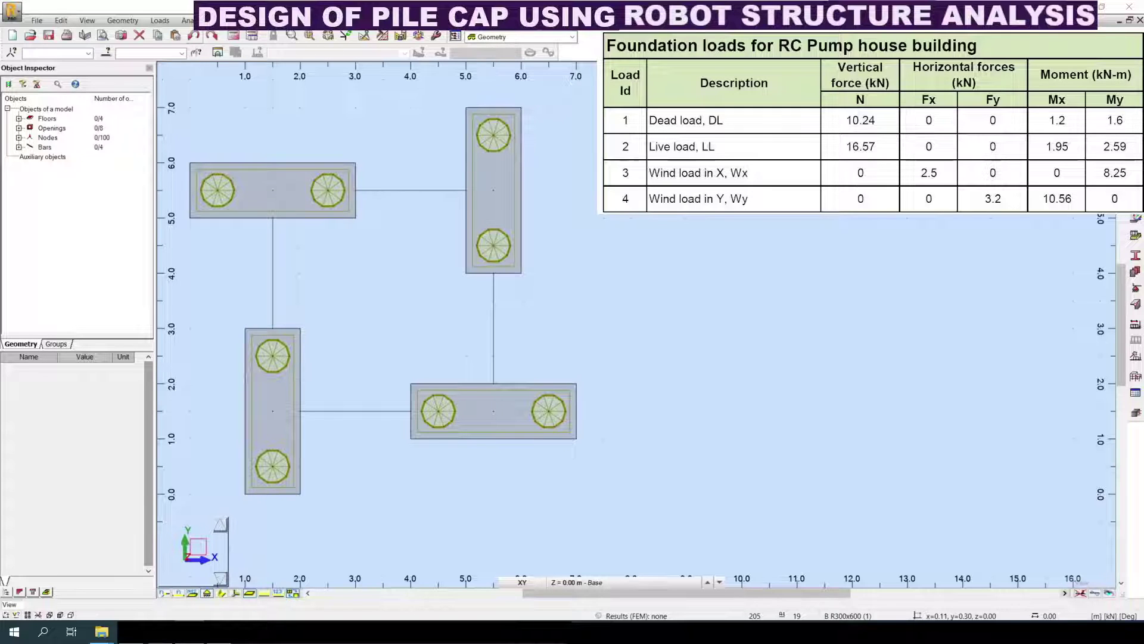
{"action": "left_click", "coordinate": [160, 20]}
{"action": "left_click", "coordinate": [169, 35]}
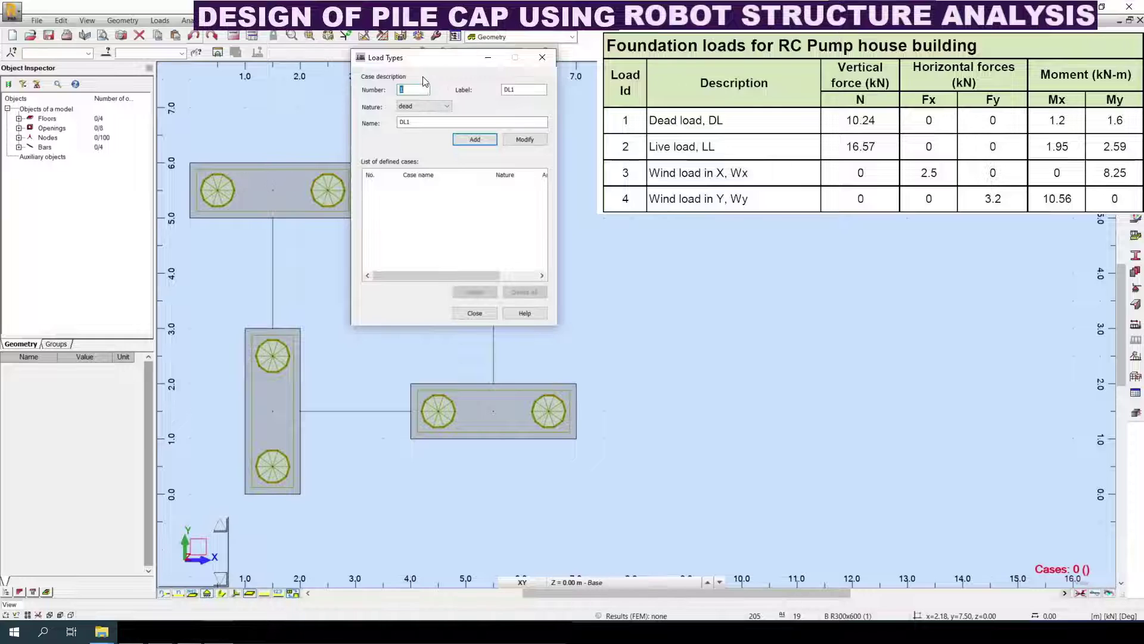
{"action": "left_click", "coordinate": [542, 58]}
Step: Define load case DL1 of dead nature and load case LL1 of live nature
{"action": "left_click", "coordinate": [169, 20]}
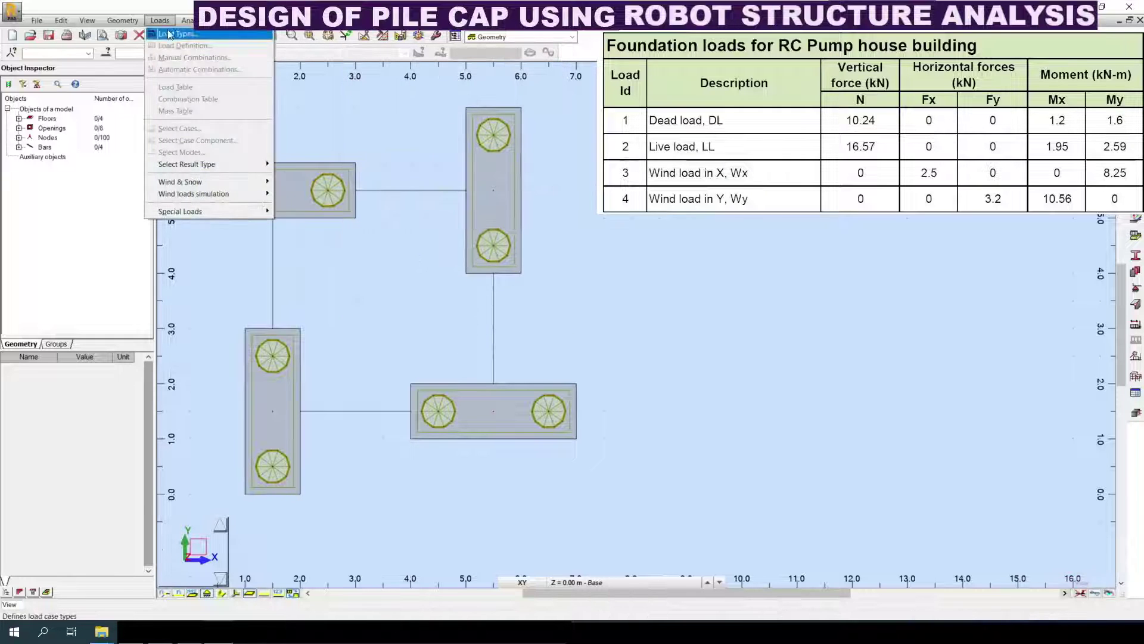
{"action": "left_click", "coordinate": [172, 36]}
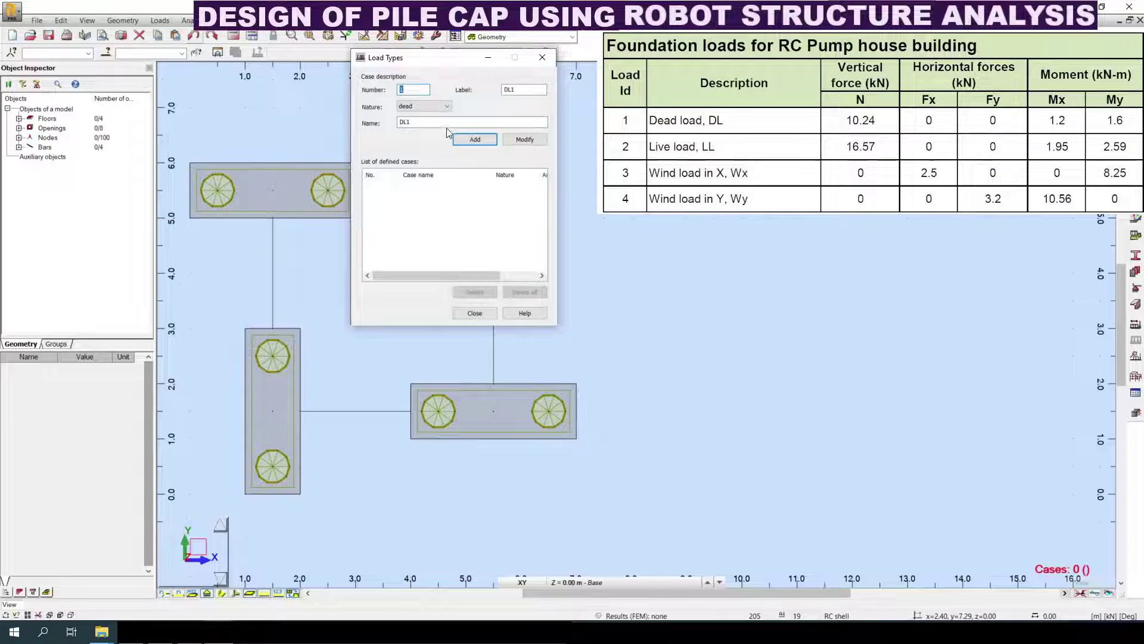
{"action": "left_click", "coordinate": [474, 140]}
{"action": "left_click", "coordinate": [421, 106]}
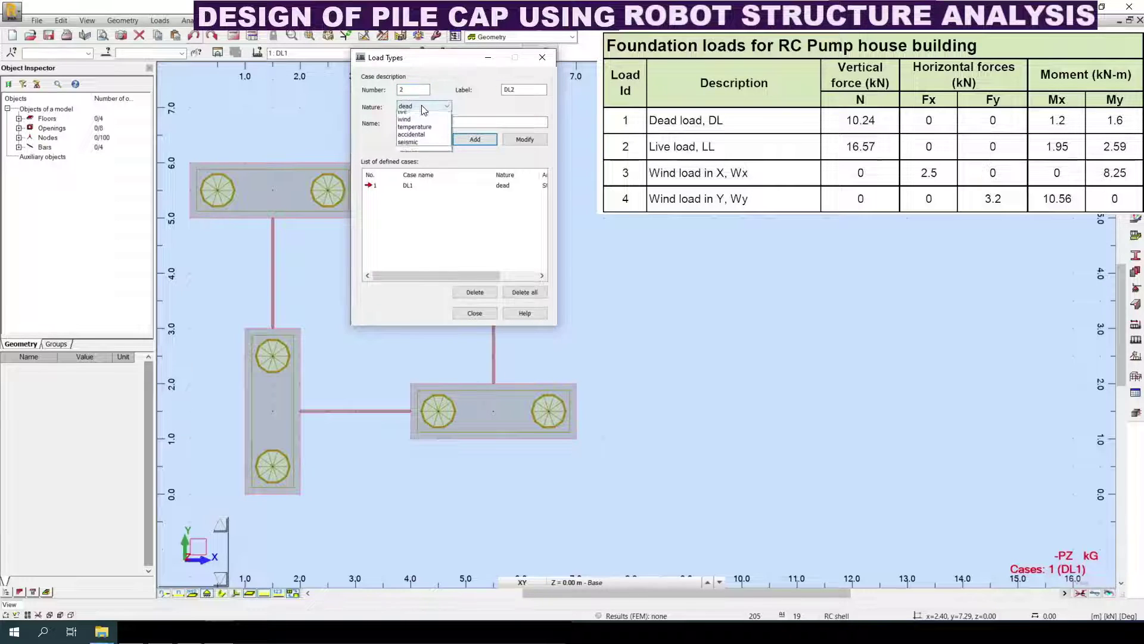
{"action": "left_click", "coordinate": [417, 116]}
{"action": "left_click", "coordinate": [475, 140]}
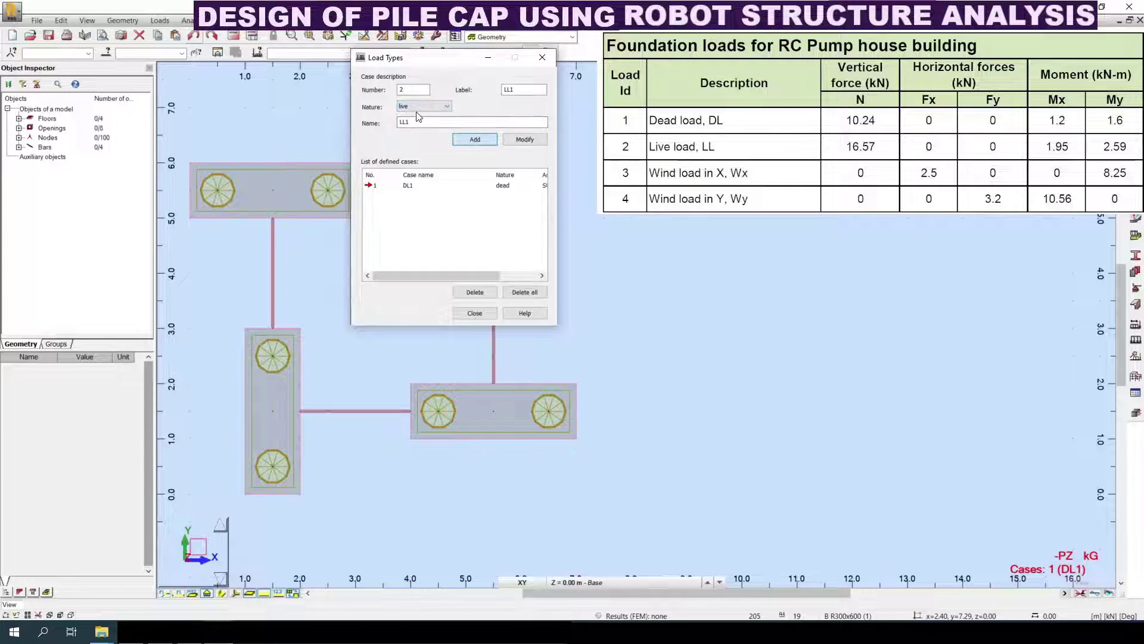
{"action": "left_click", "coordinate": [474, 139]}
Step: Define two load cases of wind nature named WINDX and WINDY, and finish the load types definition
{"action": "left_click", "coordinate": [417, 105]}
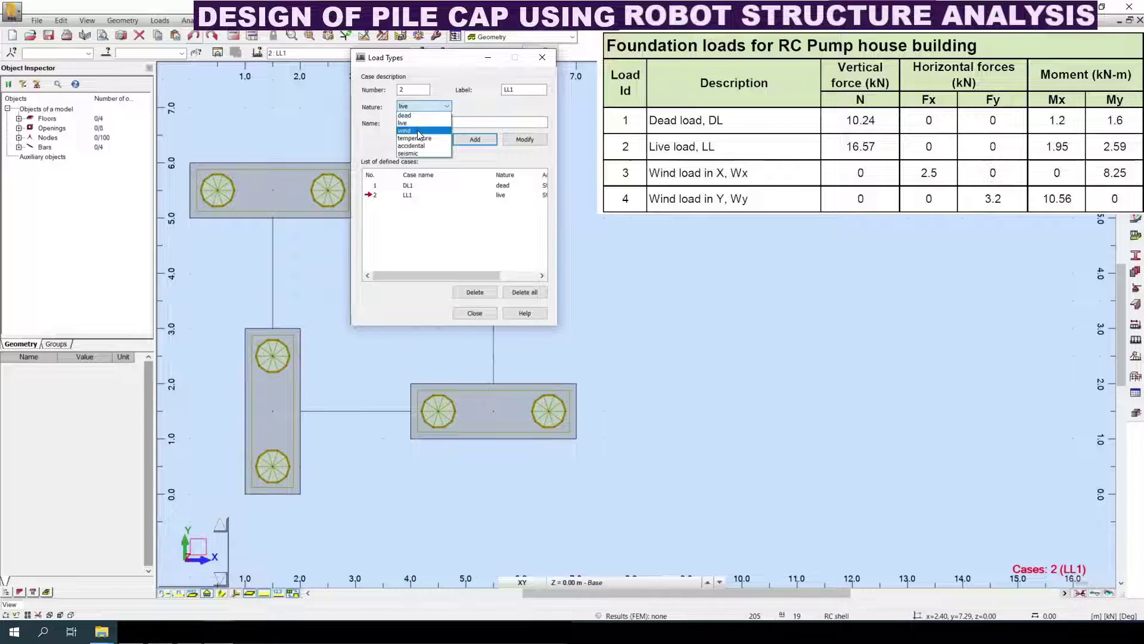
{"action": "left_click", "coordinate": [418, 131]}
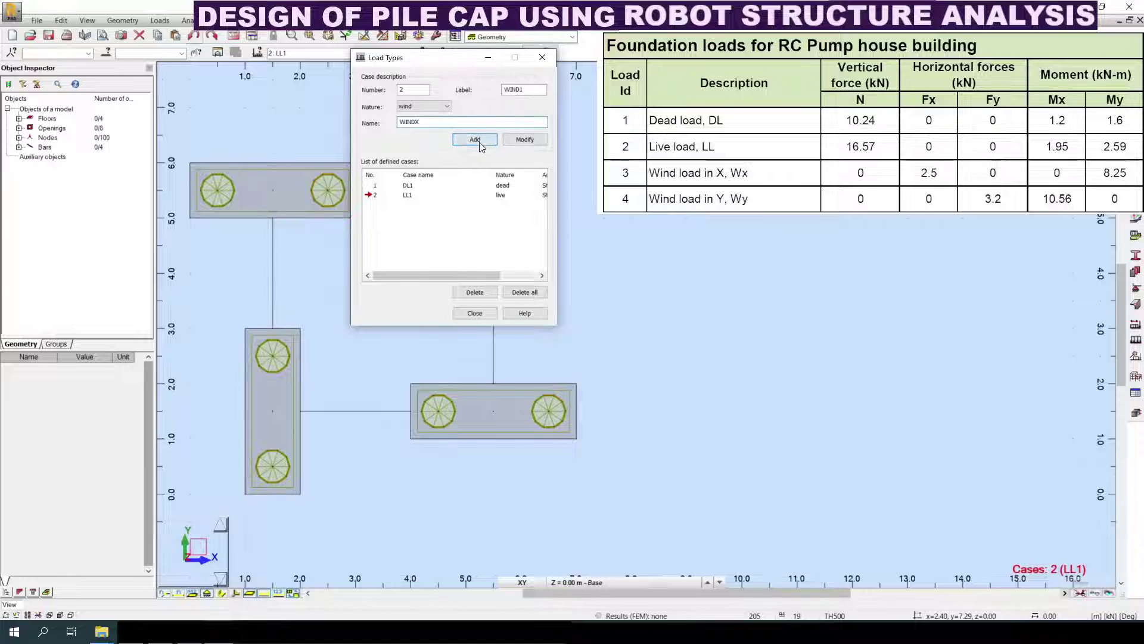
{"action": "key", "text": "Return"}
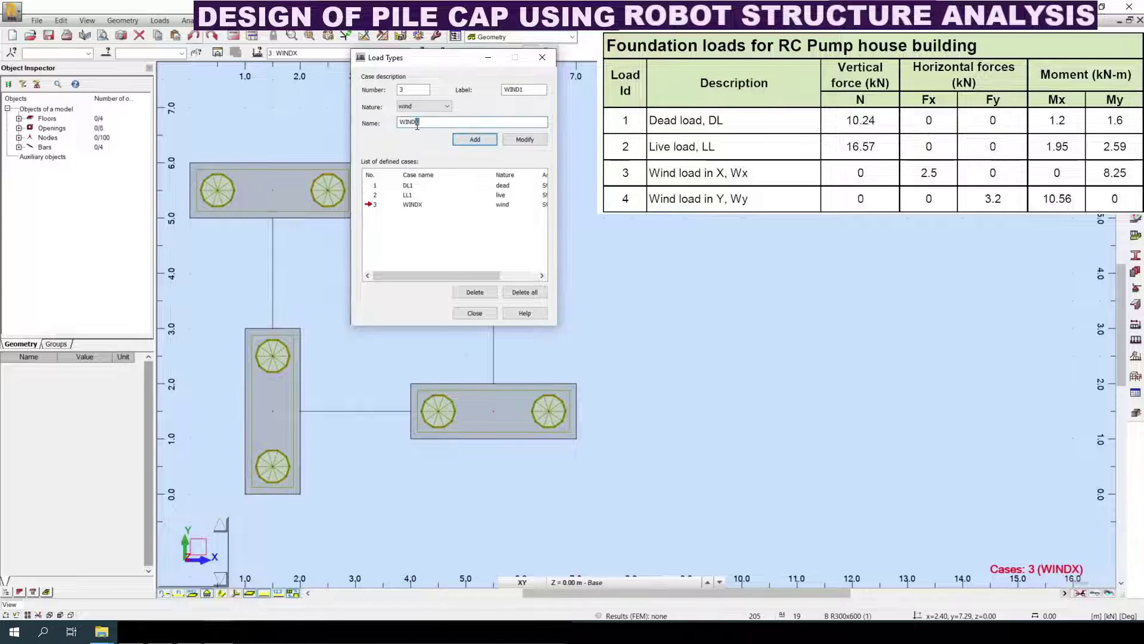
{"action": "type", "text": "Y"}
{"action": "left_click", "coordinate": [471, 139]}
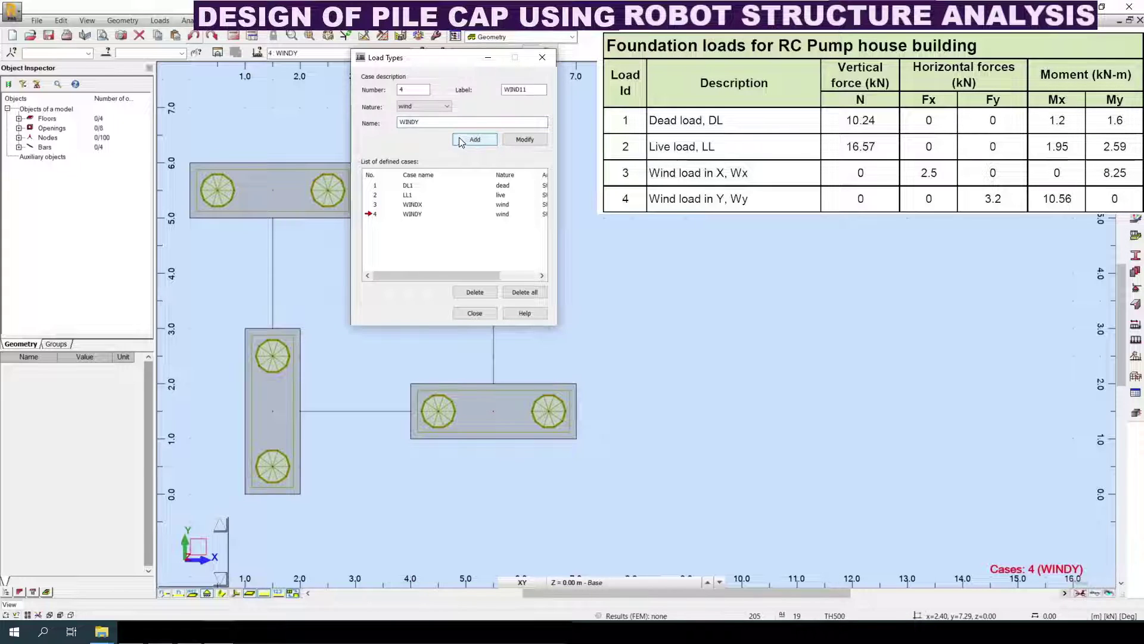
{"action": "left_click", "coordinate": [474, 314]}
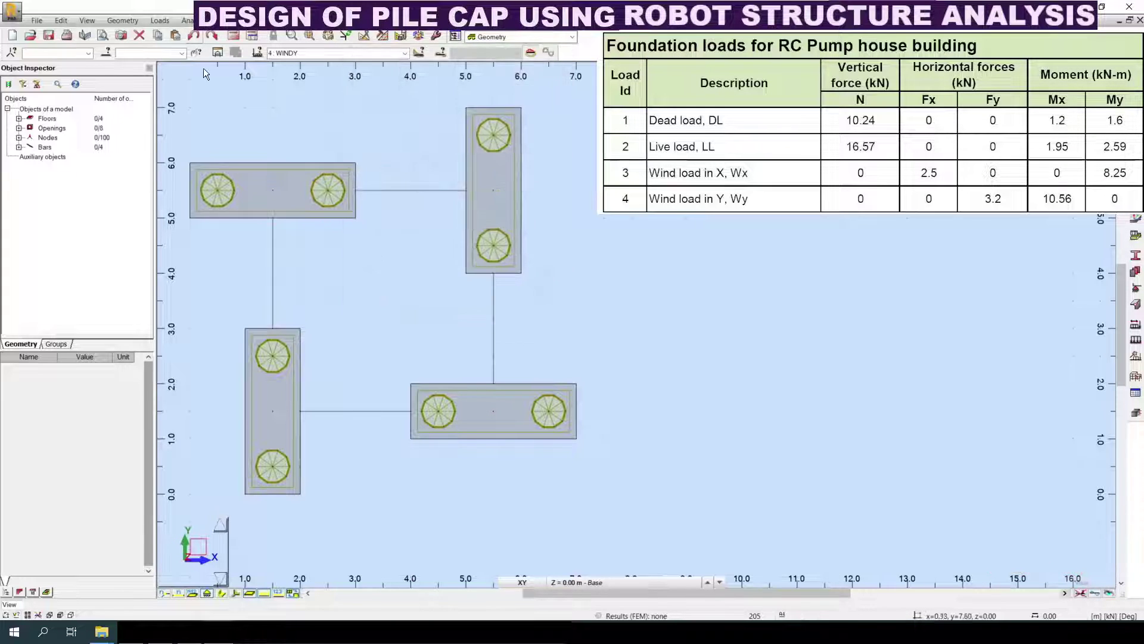
Step: Open the load table in a floating window and place it so the pile cap plan stays visible behind it
{"action": "left_click", "coordinate": [160, 20]}
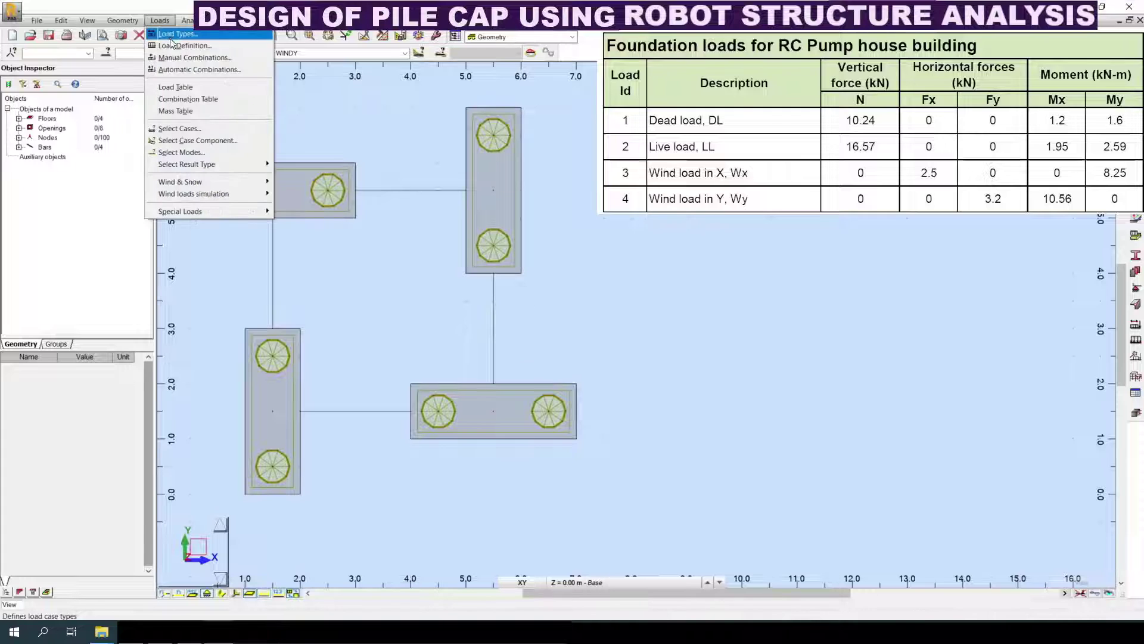
{"action": "left_click", "coordinate": [179, 87]}
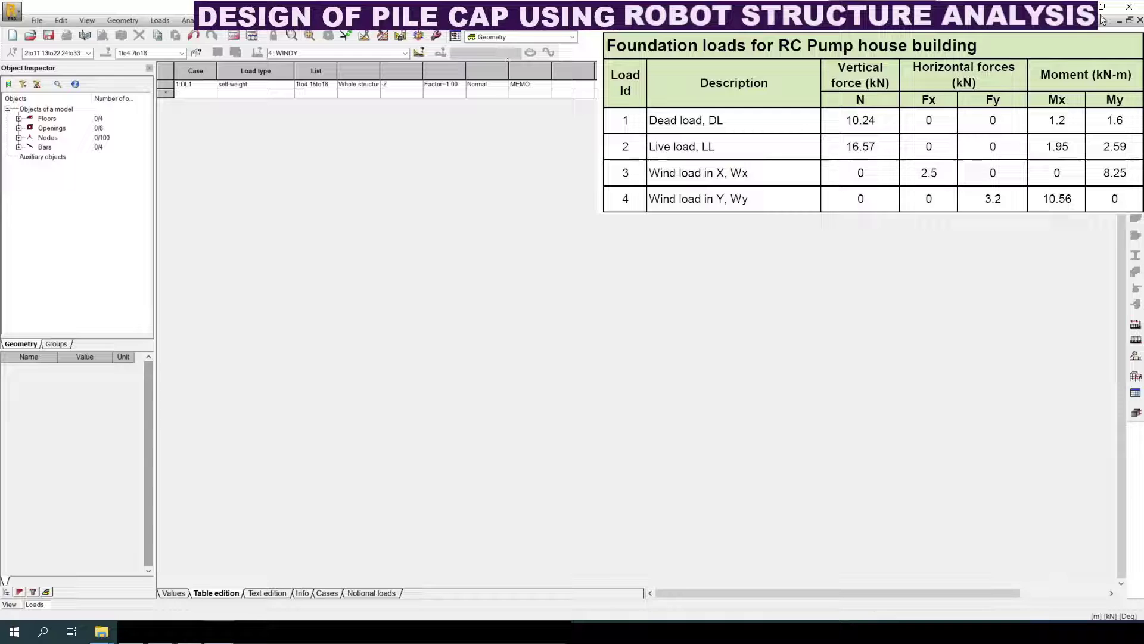
{"action": "left_click", "coordinate": [1129, 20]}
{"action": "left_click_drag", "start_coordinate": [457, 77], "coordinate": [494, 214]}
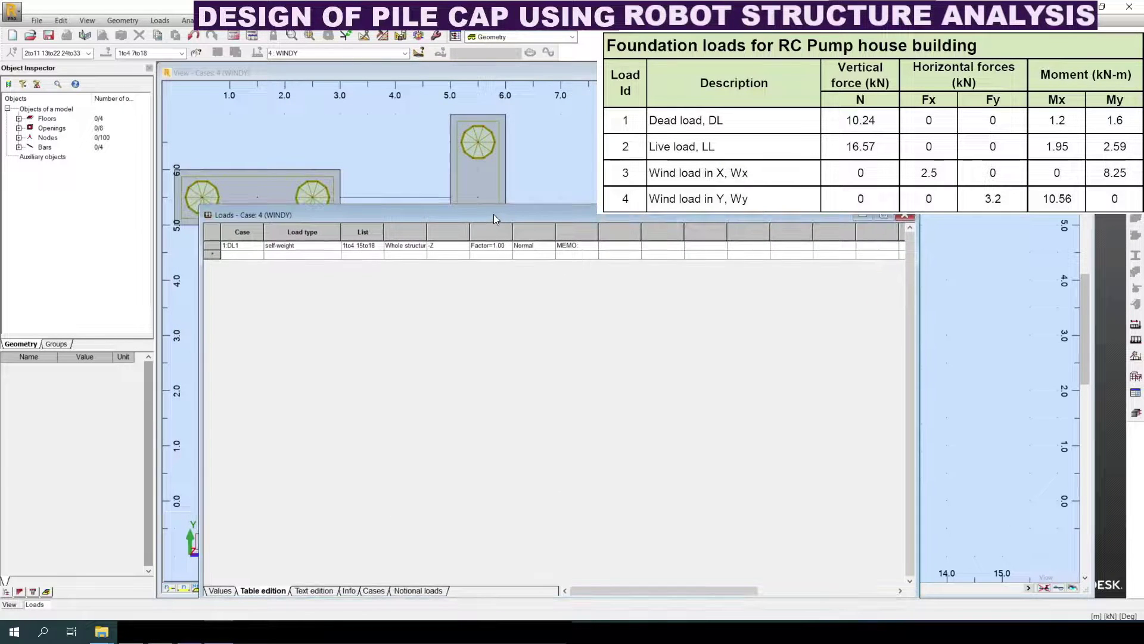
{"action": "left_click", "coordinate": [361, 247]}
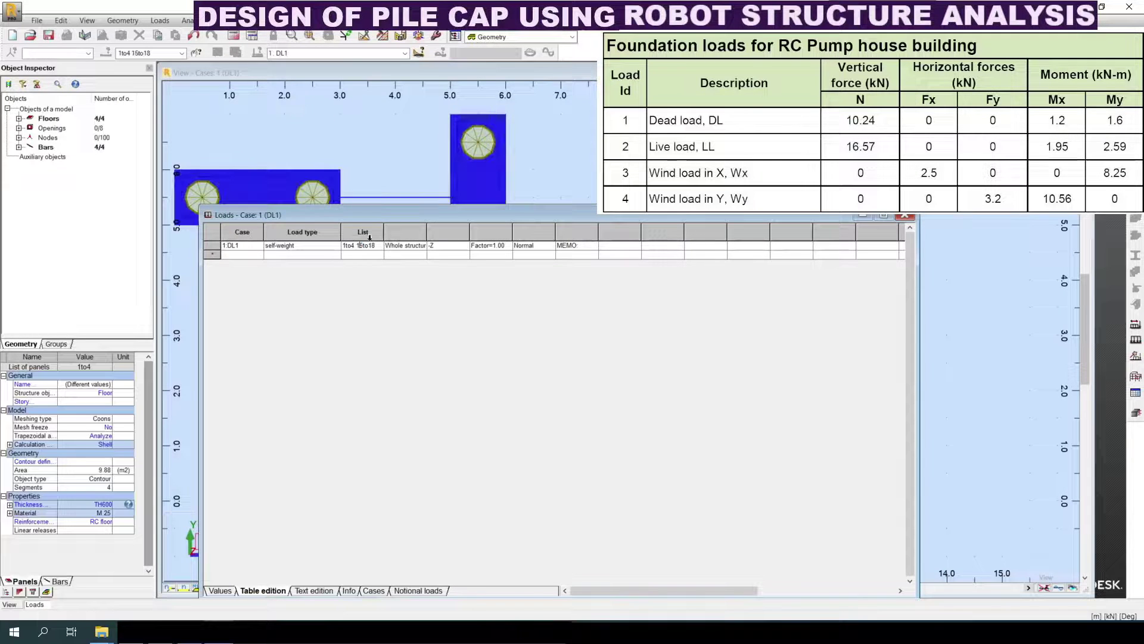
{"action": "left_click_drag", "start_coordinate": [377, 217], "coordinate": [413, 255]}
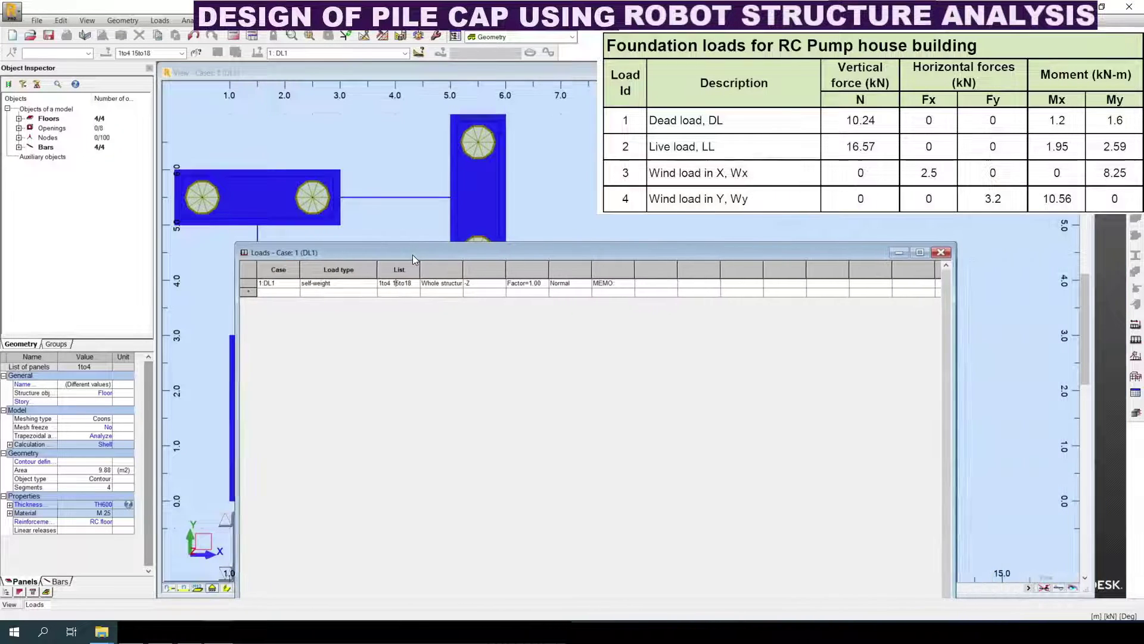
Step: Add a second load record for case DL1 below the self-weight record
{"action": "left_click", "coordinate": [285, 292]}
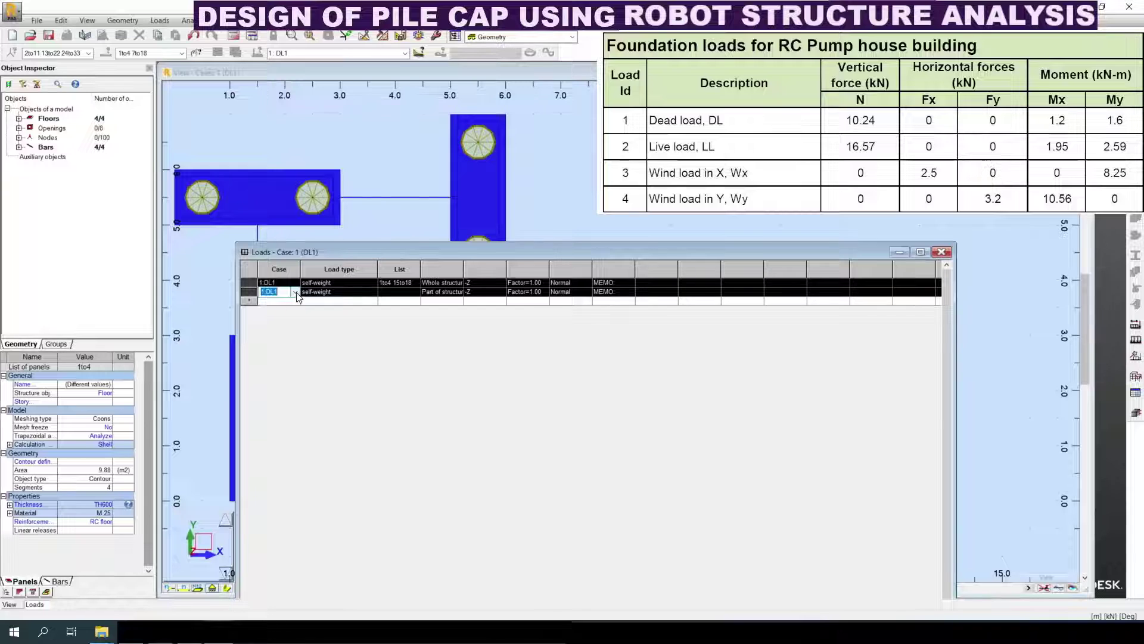
{"action": "left_click", "coordinate": [352, 294]}
{"action": "left_click", "coordinate": [411, 293]}
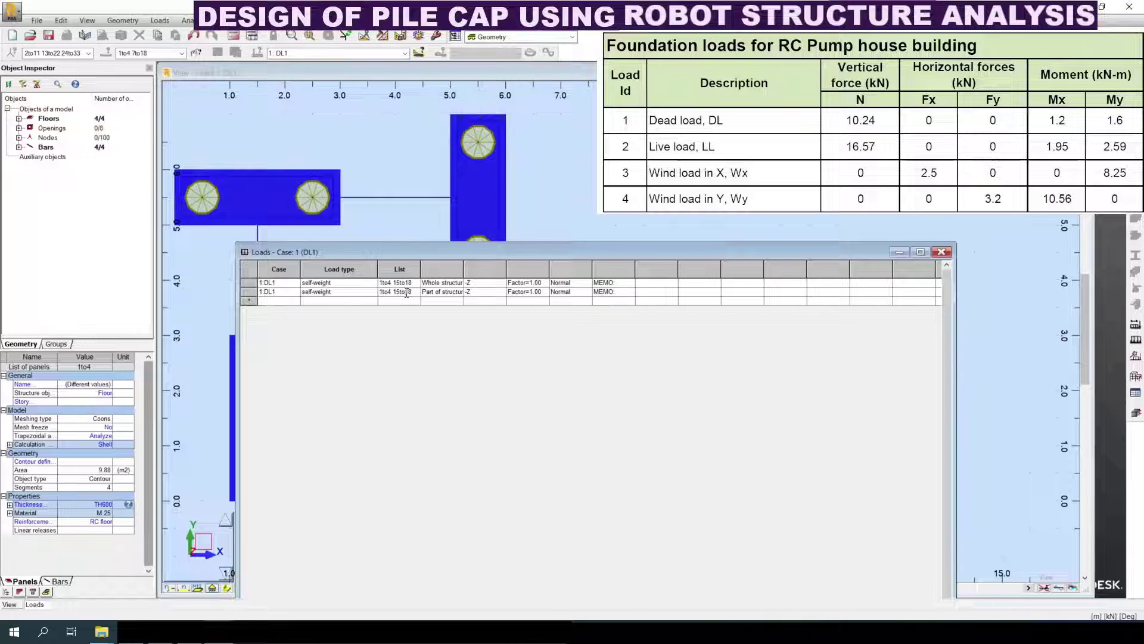
{"action": "left_click_drag", "start_coordinate": [411, 292], "coordinate": [364, 290]}
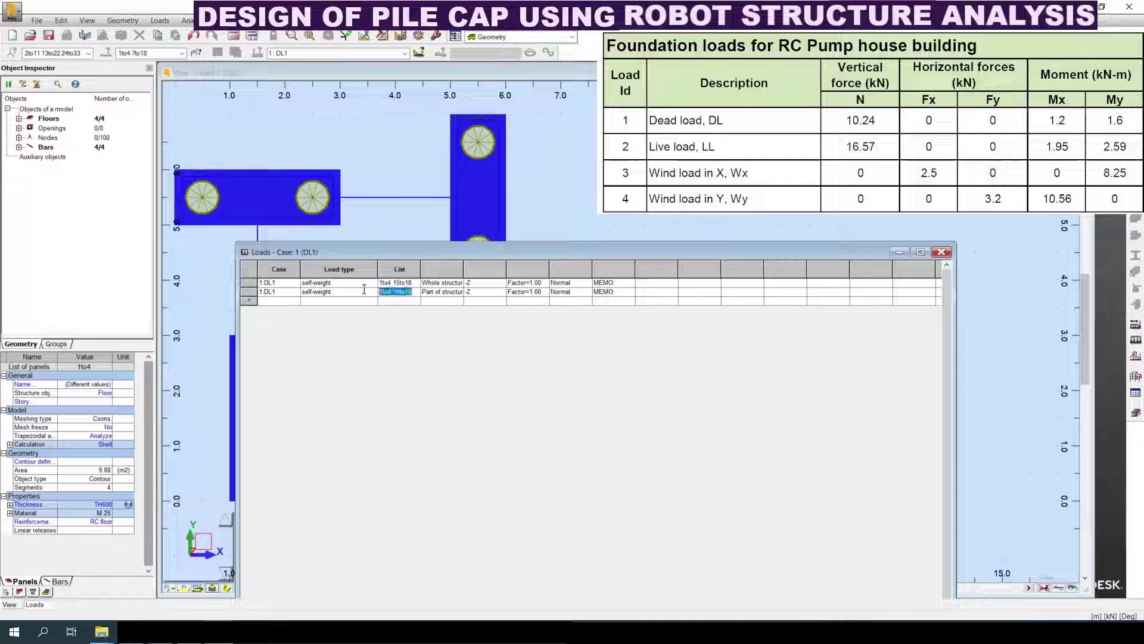
Step: Show the node numbers in the plan view to identify the column nodes at the pile cap centres
{"action": "left_click", "coordinate": [184, 589]}
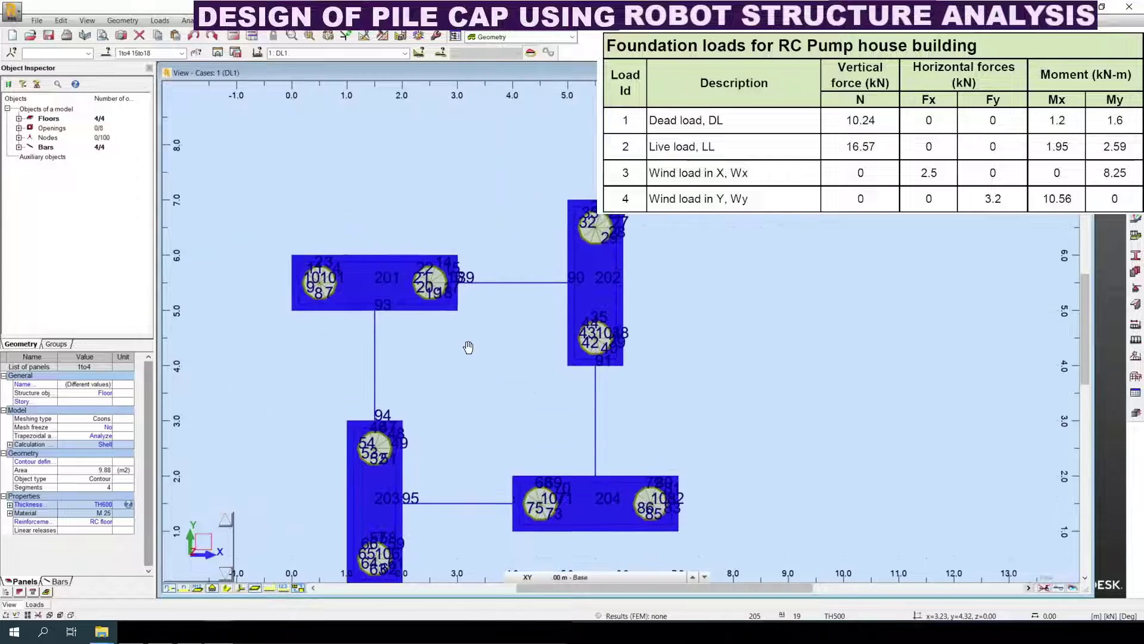
{"action": "scroll", "coordinate": [405, 280], "scroll_direction": "up", "scroll_amount": 2}
{"action": "left_click", "coordinate": [490, 394]}
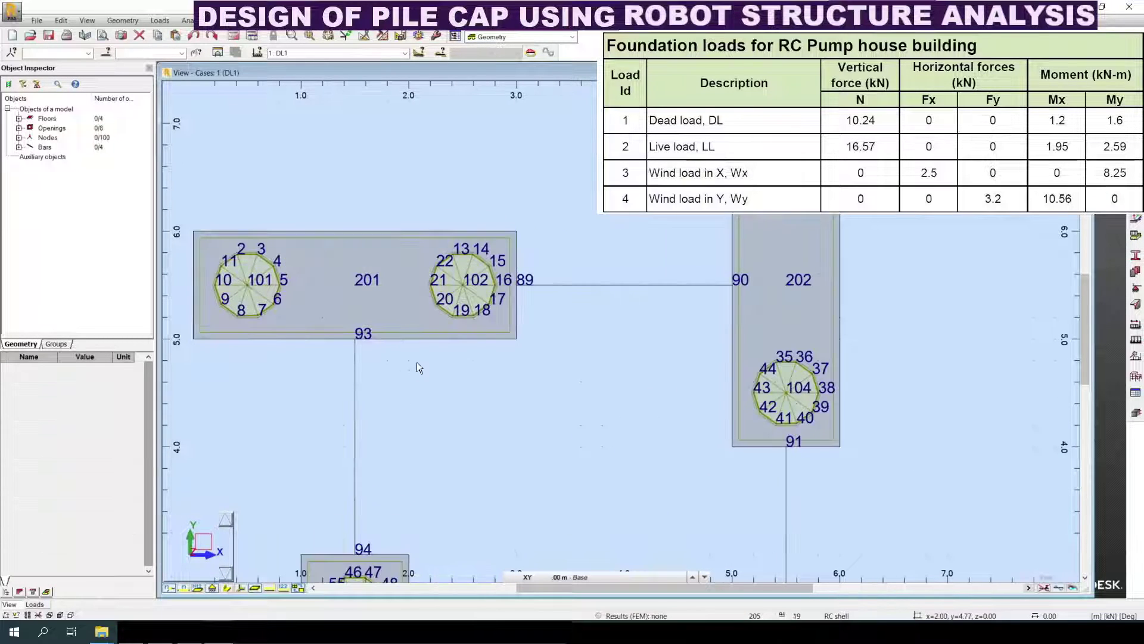
{"action": "scroll", "coordinate": [413, 363], "scroll_direction": "down", "scroll_amount": 2}
{"action": "scroll", "coordinate": [401, 266], "scroll_direction": "up", "scroll_amount": 1}
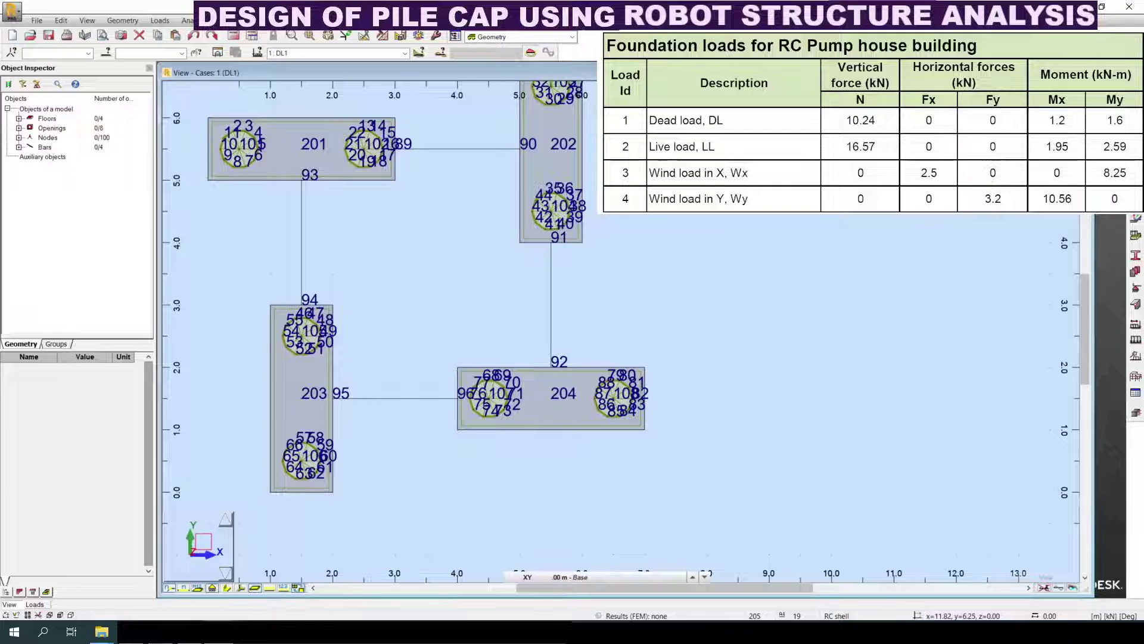
Step: Tile the model view and the load table horizontally so both are visible
{"action": "left_click", "coordinate": [370, 20]}
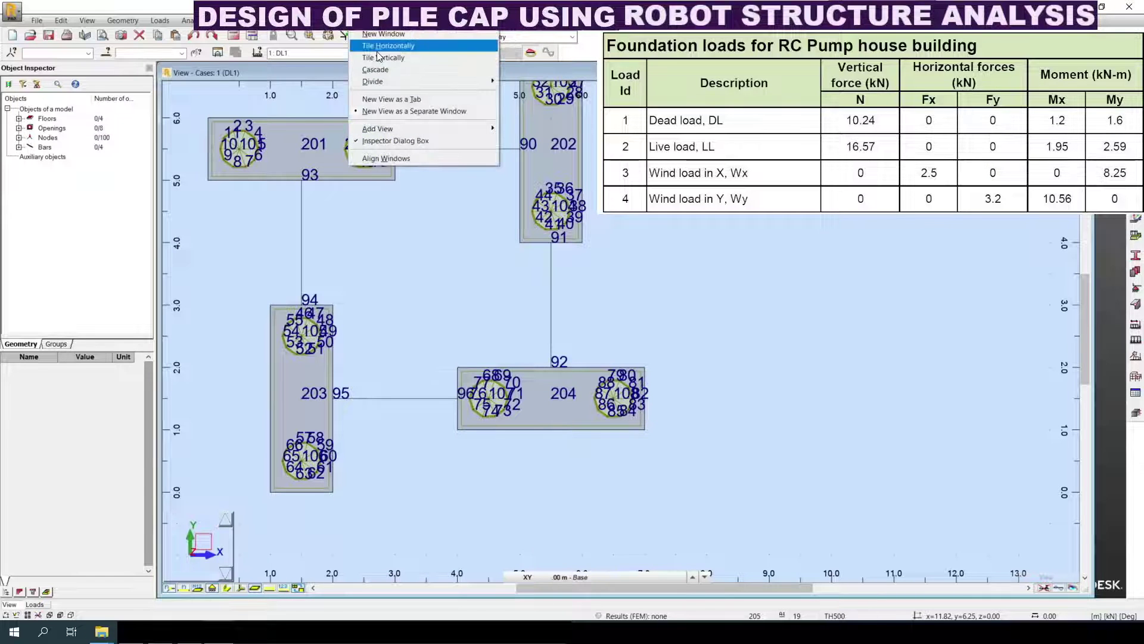
{"action": "left_click", "coordinate": [381, 46]}
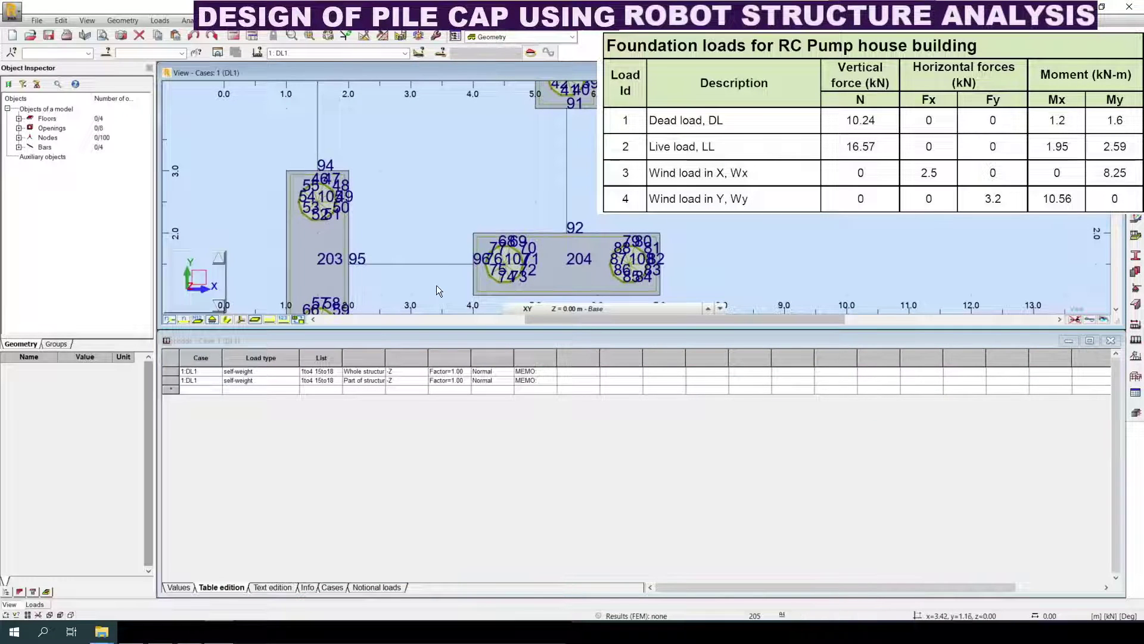
{"action": "left_click", "coordinate": [363, 263]}
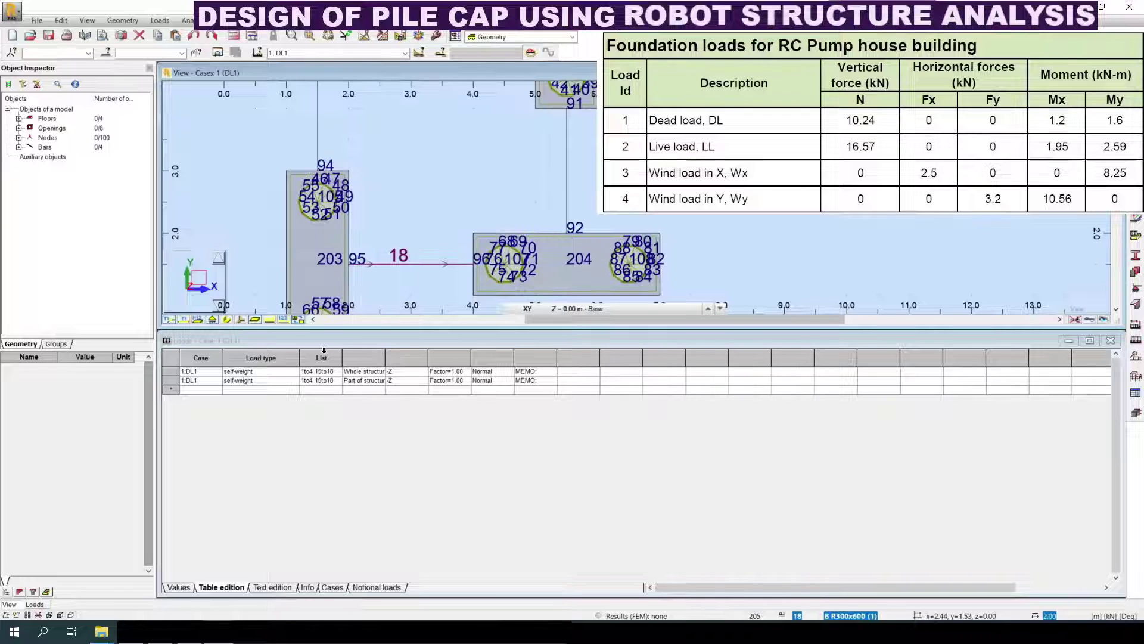
{"action": "left_click", "coordinate": [273, 299]}
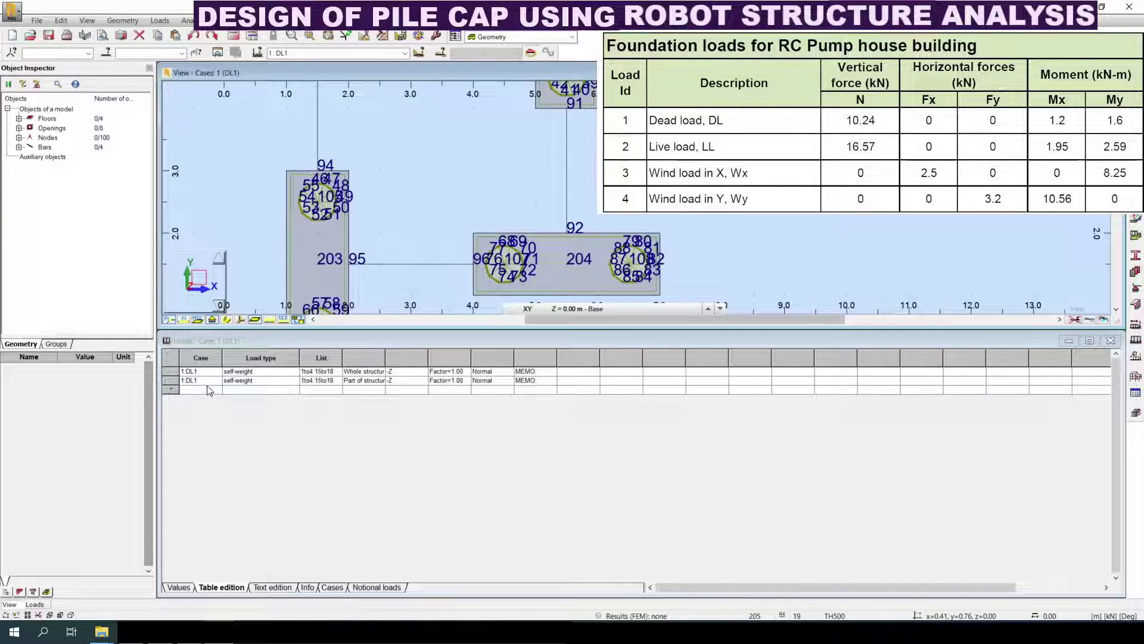
Step: Change the second DL1 record to a nodal force acting on nodes 201to204
{"action": "left_click", "coordinate": [332, 383]}
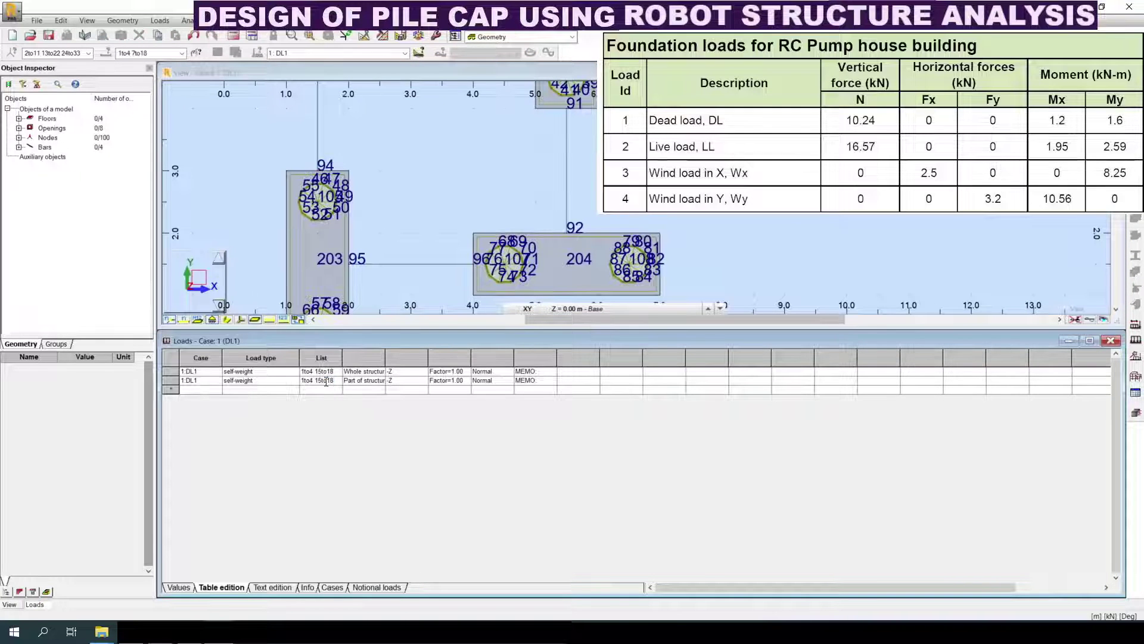
{"action": "left_click", "coordinate": [252, 381]}
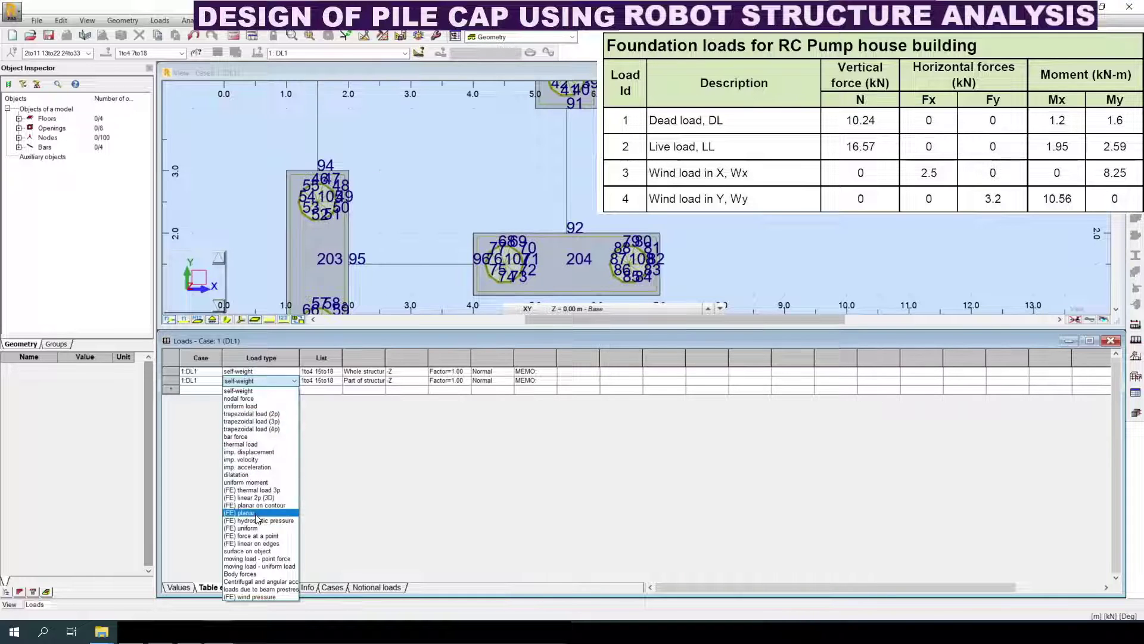
{"action": "left_click", "coordinate": [240, 398]}
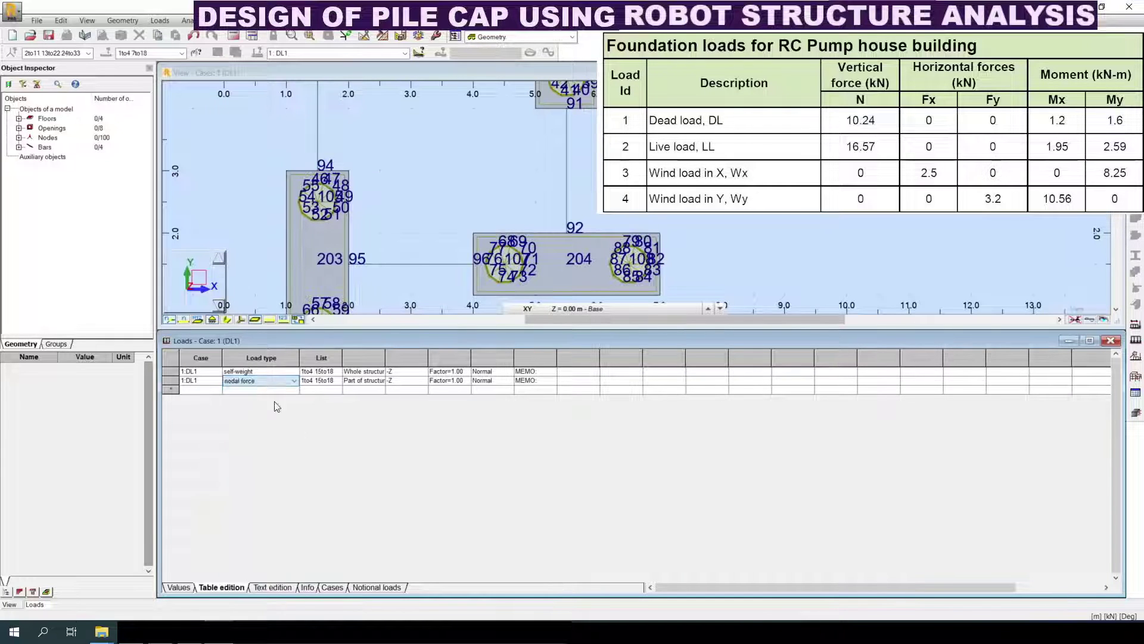
{"action": "left_click", "coordinate": [328, 380]}
{"action": "left_click_drag", "start_coordinate": [328, 380], "coordinate": [277, 375]}
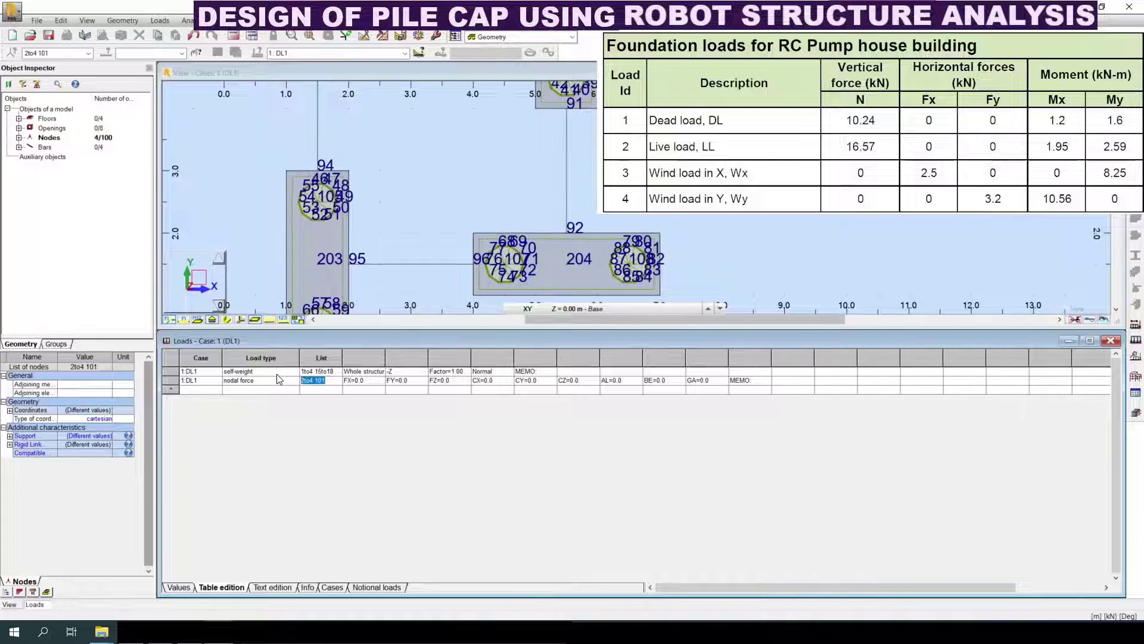
{"action": "type", "text": "201TO204"}
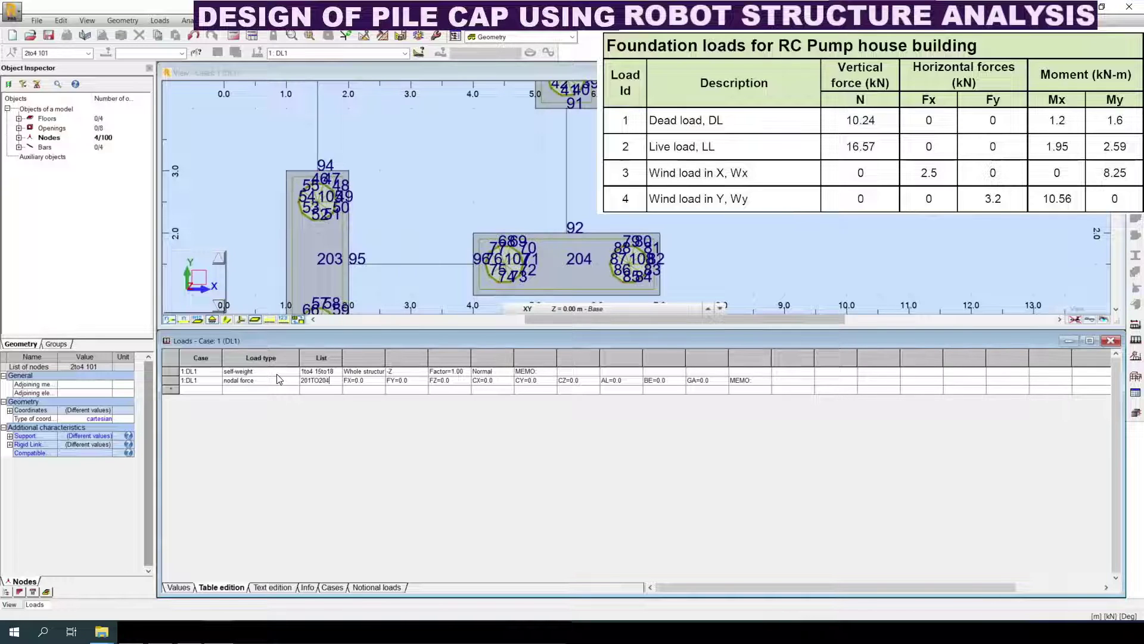
Step: Set the DL1 nodal force to FZ -10.24 kN with moments CX 1.2 and CY 1.6 kN-m
{"action": "left_click", "coordinate": [358, 381]}
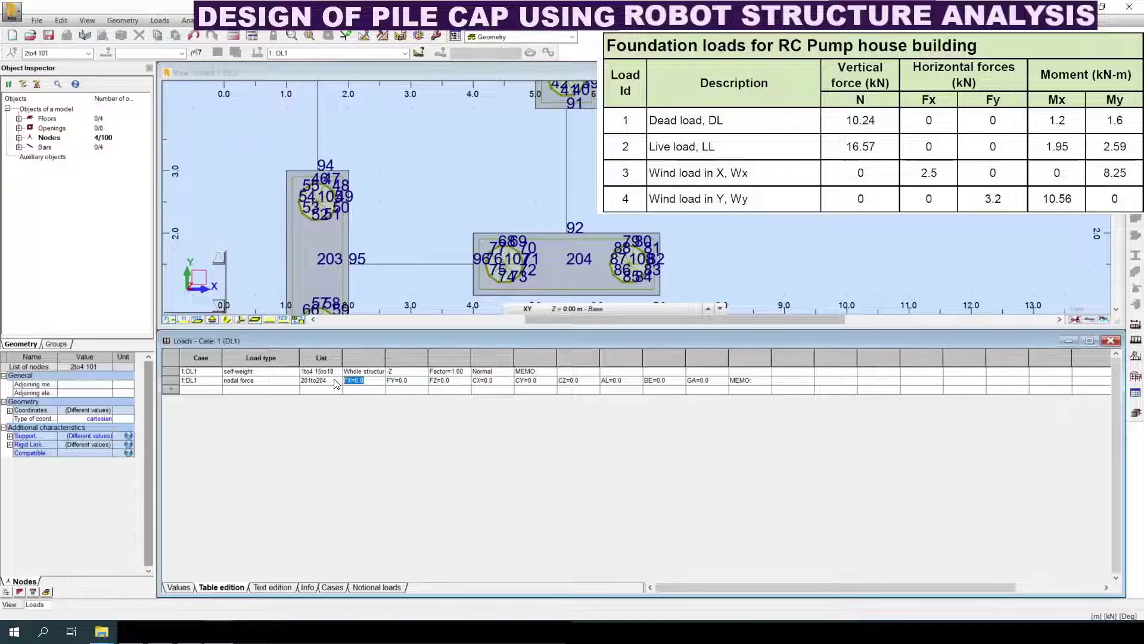
{"action": "key", "text": "Tab"}
{"action": "key", "text": "Tab"}
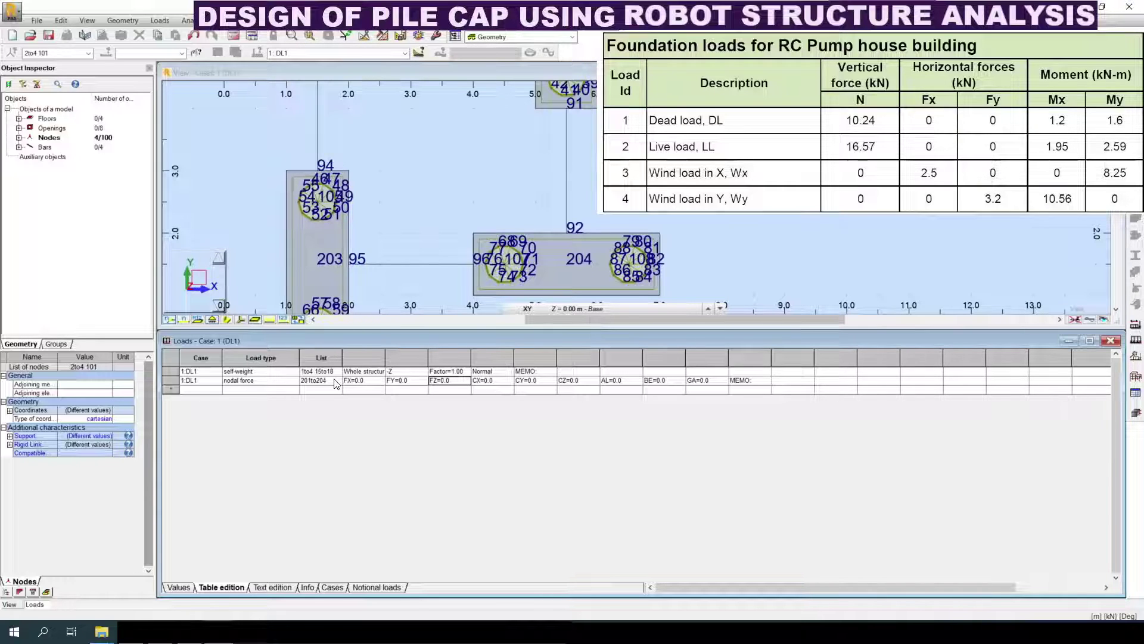
{"action": "type", "text": "-10.2"}
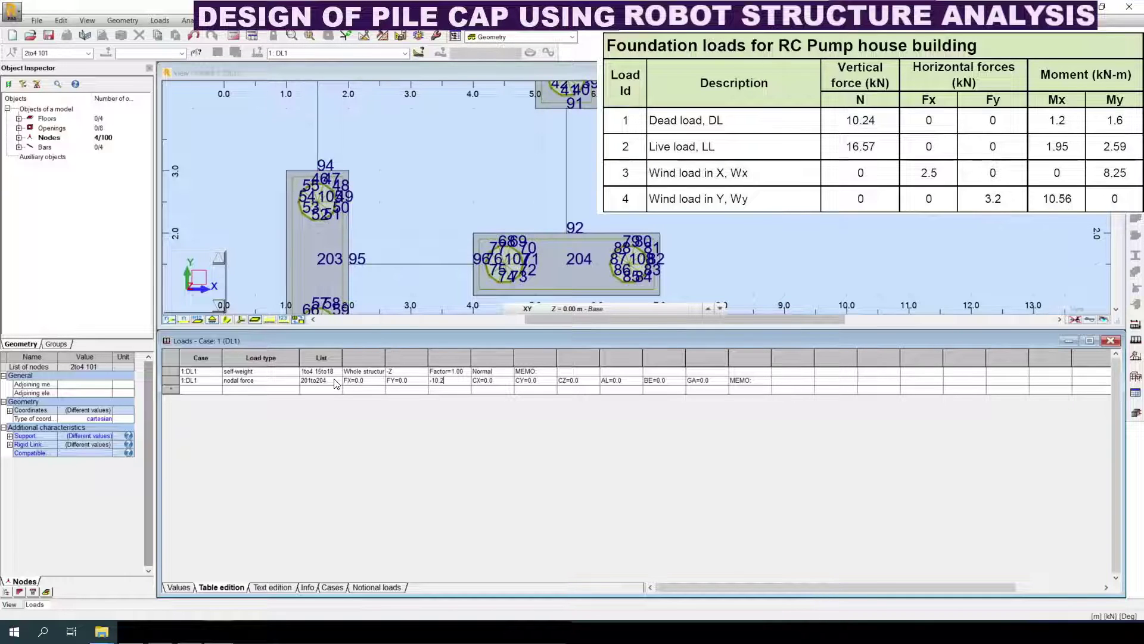
{"action": "type", "text": "4"}
{"action": "key", "text": "Tab"}
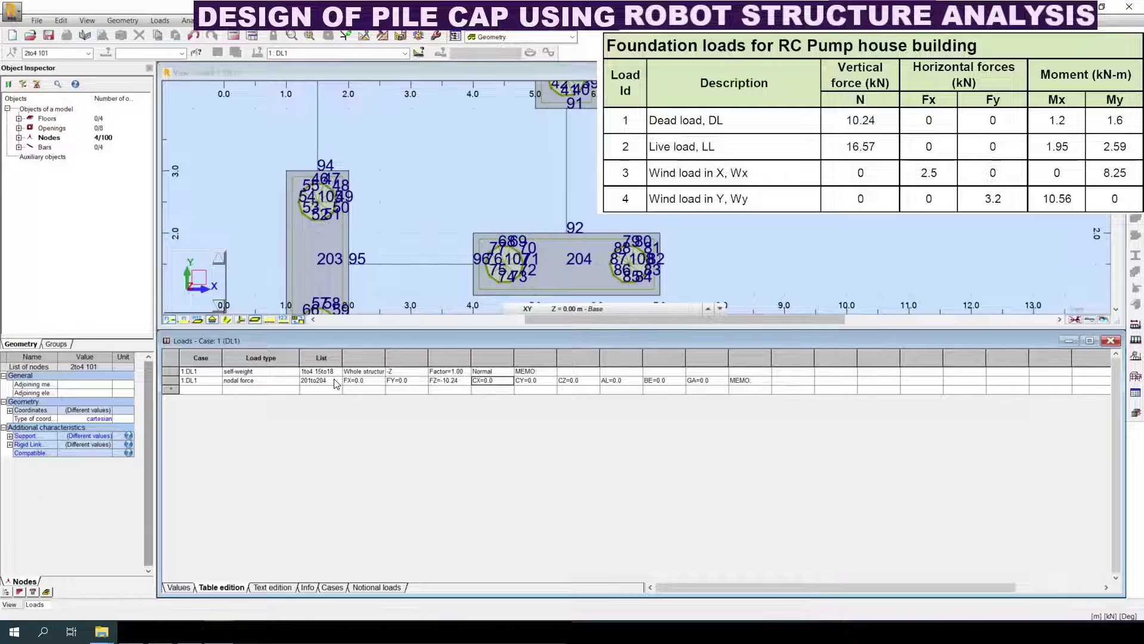
{"action": "type", "text": "1.2"}
{"action": "key", "text": "Tab"}
{"action": "type", "text": "1"}
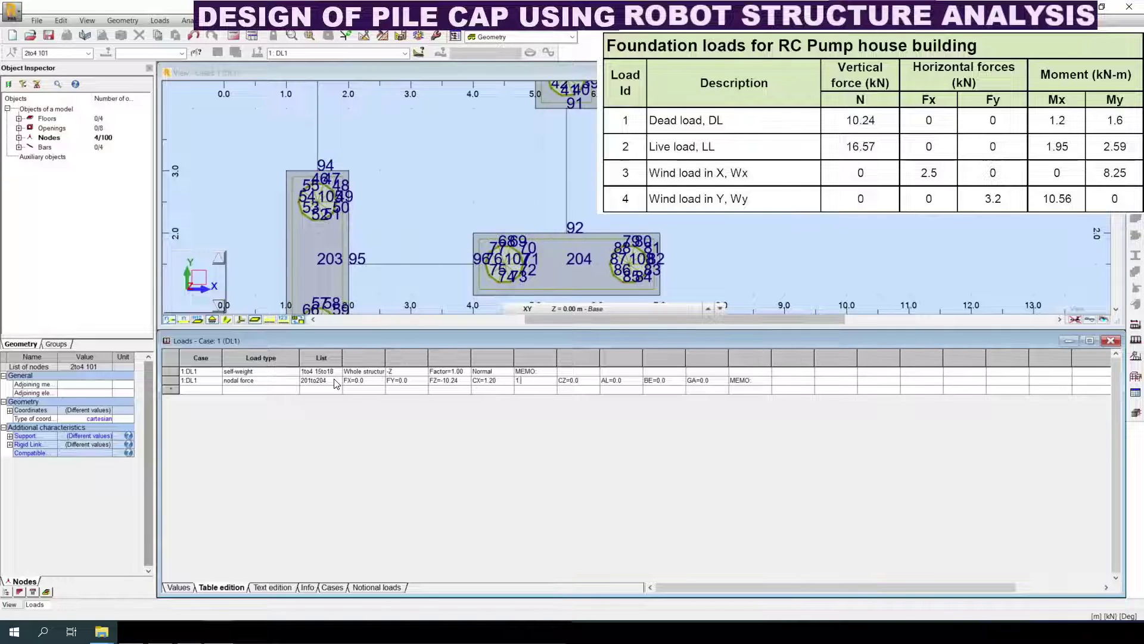
{"action": "type", "text": ".6"}
{"action": "key", "text": "Tab"}
Step: Add a nodal force record for case LL1 acting on nodes 201to204
{"action": "left_click", "coordinate": [202, 391]}
{"action": "left_click", "coordinate": [216, 391]}
{"action": "left_click", "coordinate": [196, 407]}
{"action": "left_click", "coordinate": [326, 390]}
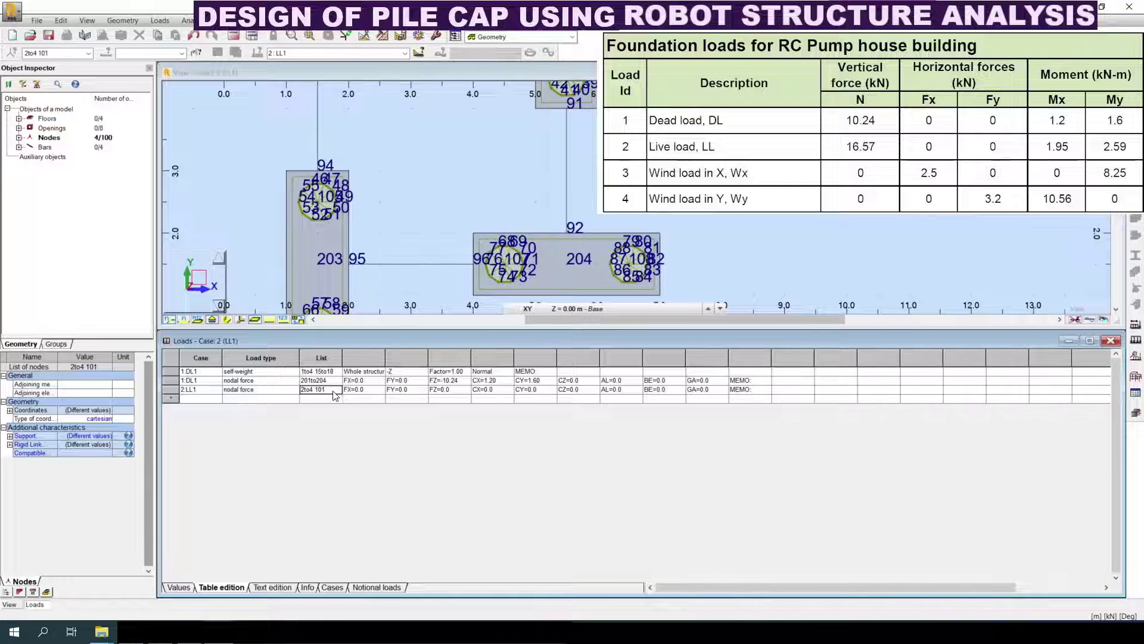
{"action": "key", "text": "ctrl+a"}
{"action": "type", "text": "201tO2"}
Step: Set the vertical force FZ of the LL1 nodal load to -16.57 kN
{"action": "key", "text": "Tab"}
{"action": "key", "text": "Tab"}
{"action": "key", "text": "Tab"}
{"action": "key", "text": "Tab"}
{"action": "key", "text": "shift+Tab"}
{"action": "type", "text": "-16.57"}
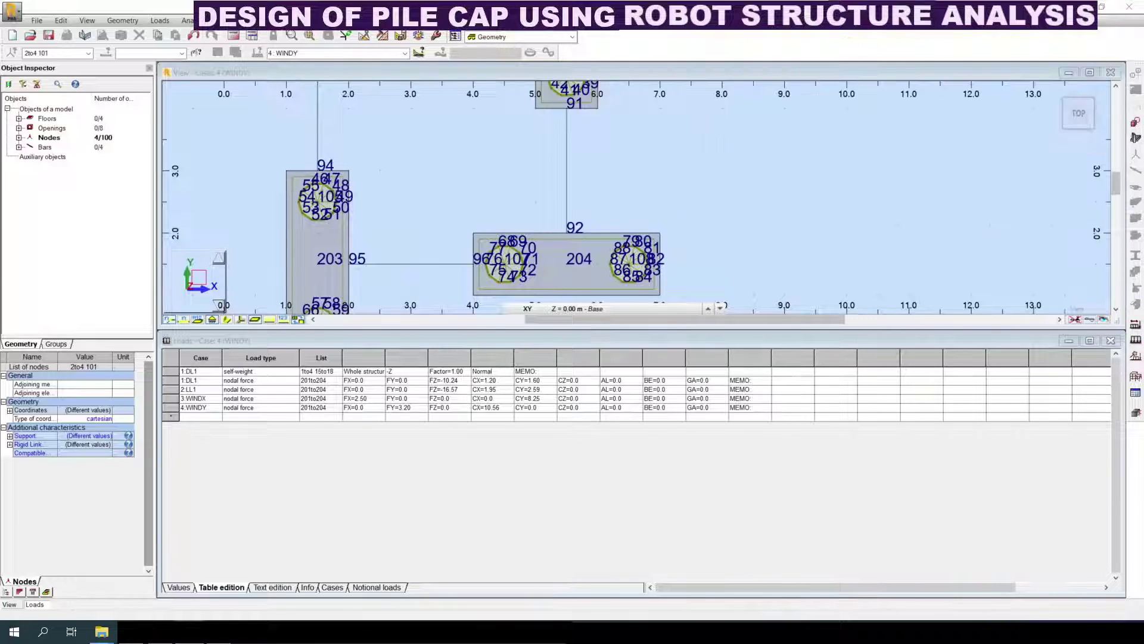
Step: Close the load table and show the model in a maximized 3D view
{"action": "left_click", "coordinate": [1111, 340]}
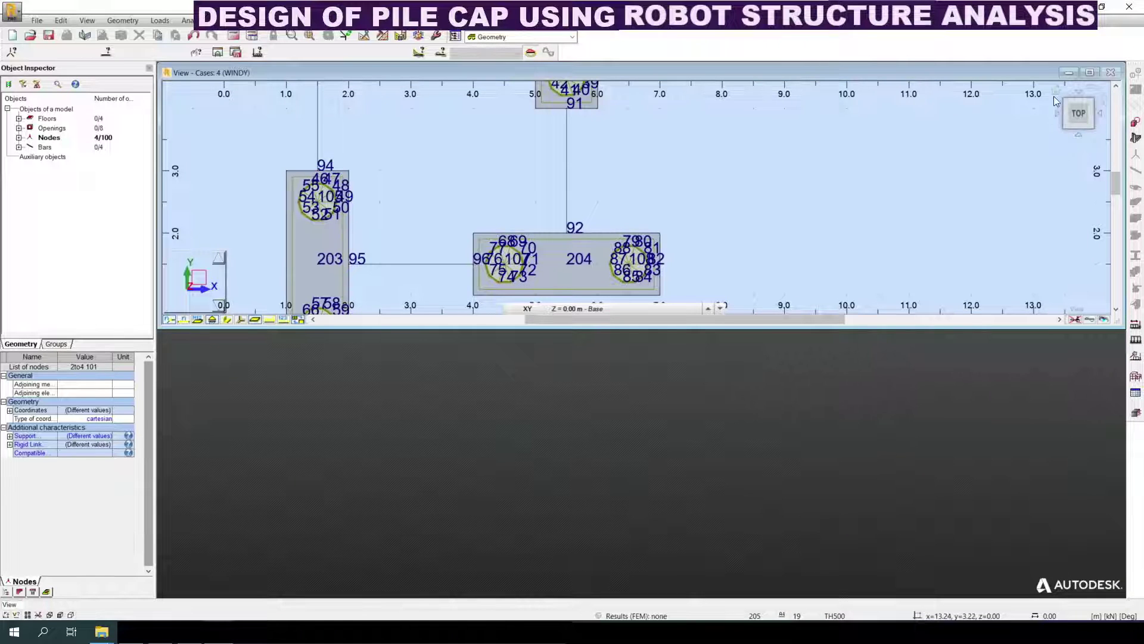
{"action": "left_click", "coordinate": [1057, 91]}
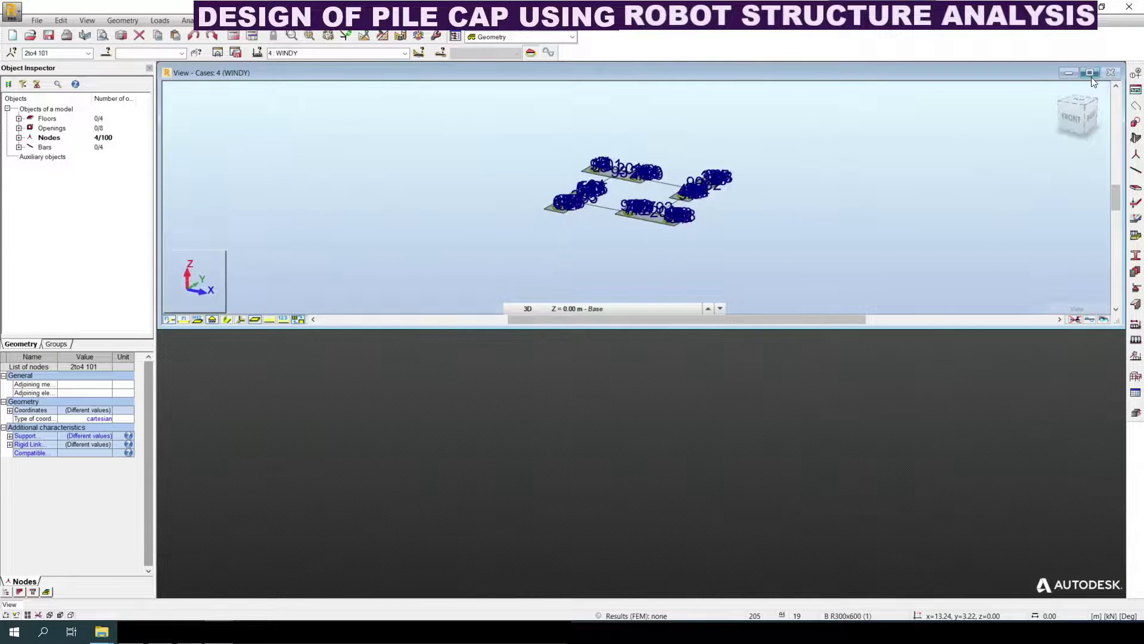
{"action": "left_click", "coordinate": [1090, 72]}
{"action": "scroll", "coordinate": [598, 381], "scroll_direction": "up", "scroll_amount": 5}
{"action": "middle_click_drag", "start_coordinate": [598, 386], "coordinate": [501, 422]}
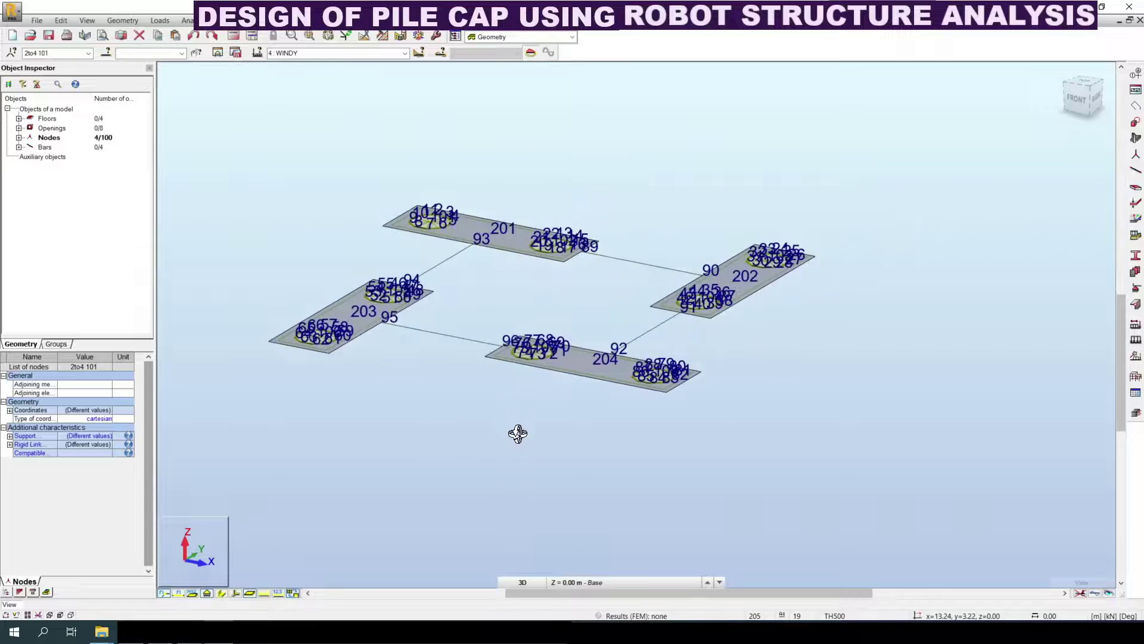
Step: Turn on load symbols and load values in the display settings of the view
{"action": "right_click", "coordinate": [500, 421]}
{"action": "left_click", "coordinate": [506, 401]}
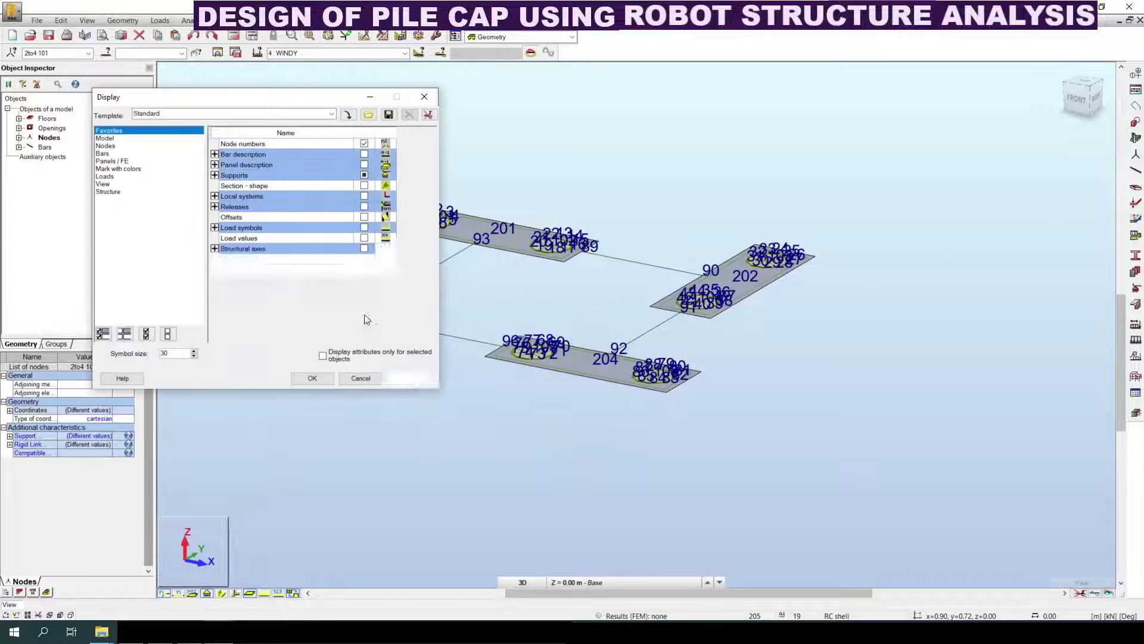
{"action": "left_click", "coordinate": [105, 177]}
{"action": "left_click", "coordinate": [364, 154]}
{"action": "left_click", "coordinate": [364, 144]}
{"action": "left_click", "coordinate": [419, 384]}
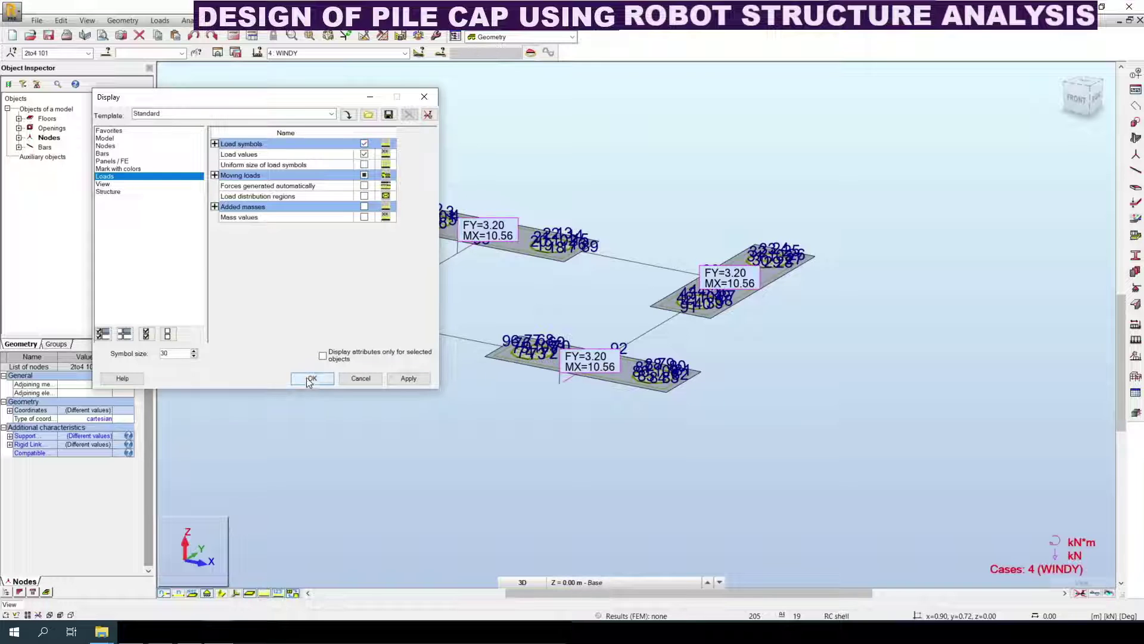
{"action": "left_click", "coordinate": [312, 378]}
{"action": "left_click", "coordinate": [292, 525]}
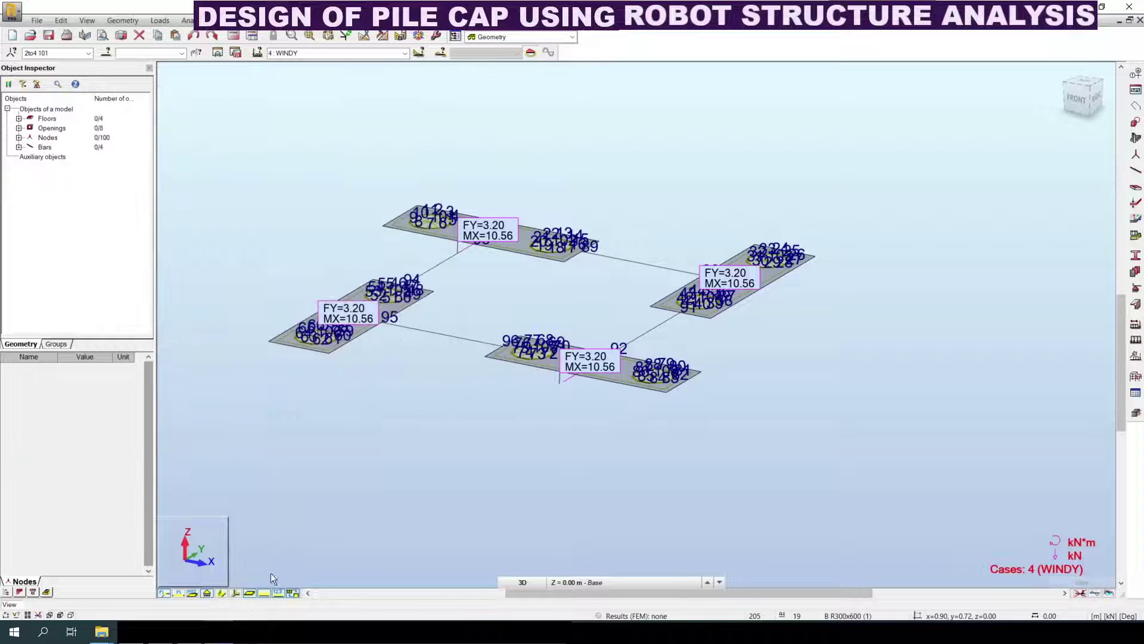
Step: Hide the node numbers and inspect the WINDY load symbols on the rear pile cap up close
{"action": "left_click", "coordinate": [176, 594]}
{"action": "scroll", "coordinate": [403, 281], "scroll_direction": "up", "scroll_amount": 3}
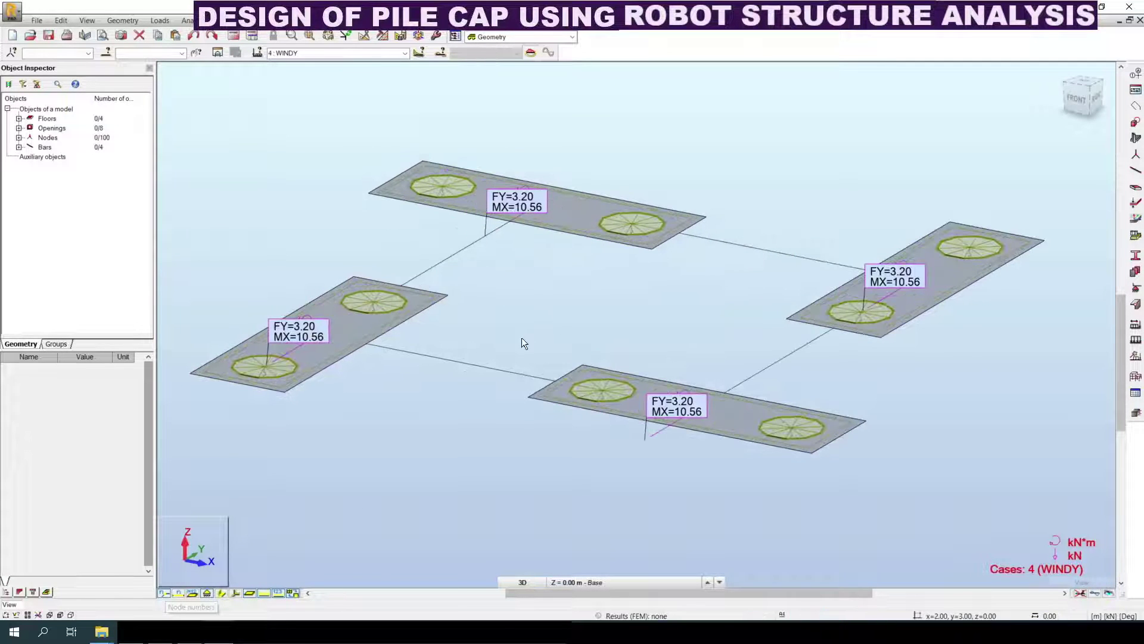
{"action": "scroll", "coordinate": [459, 325], "scroll_direction": "up", "scroll_amount": 1}
{"action": "scroll", "coordinate": [630, 119], "scroll_direction": "up", "scroll_amount": 3}
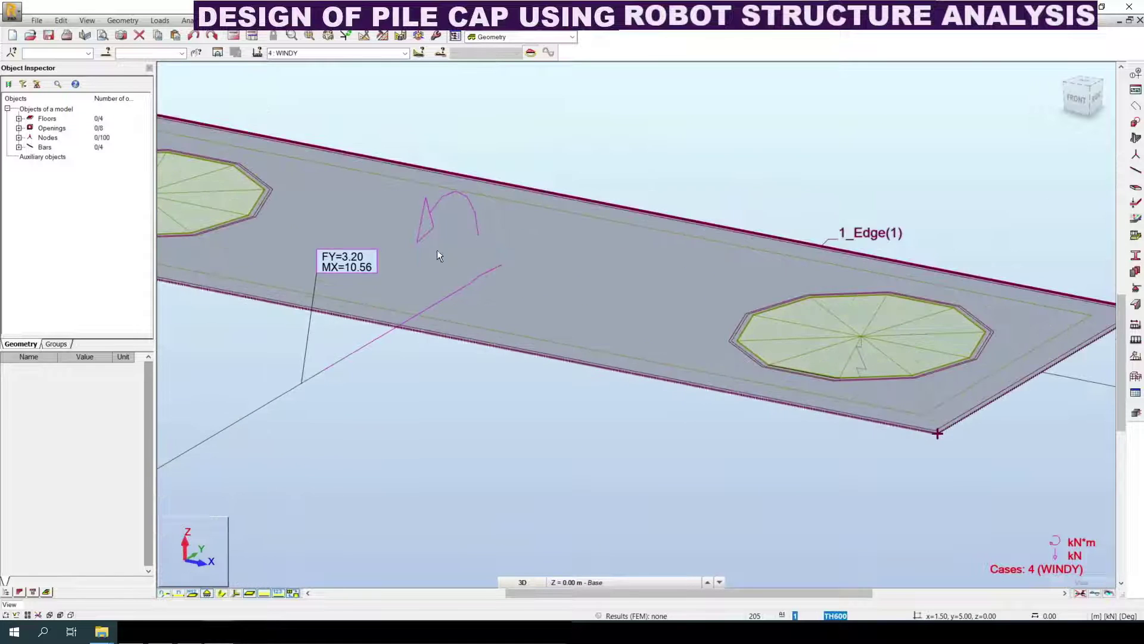
Step: Examine the WINDY load symbols and values on the other pile caps, up close and in the overall view
{"action": "scroll", "coordinate": [427, 292], "scroll_direction": "down", "scroll_amount": 2}
{"action": "scroll", "coordinate": [463, 298], "scroll_direction": "down", "scroll_amount": 3}
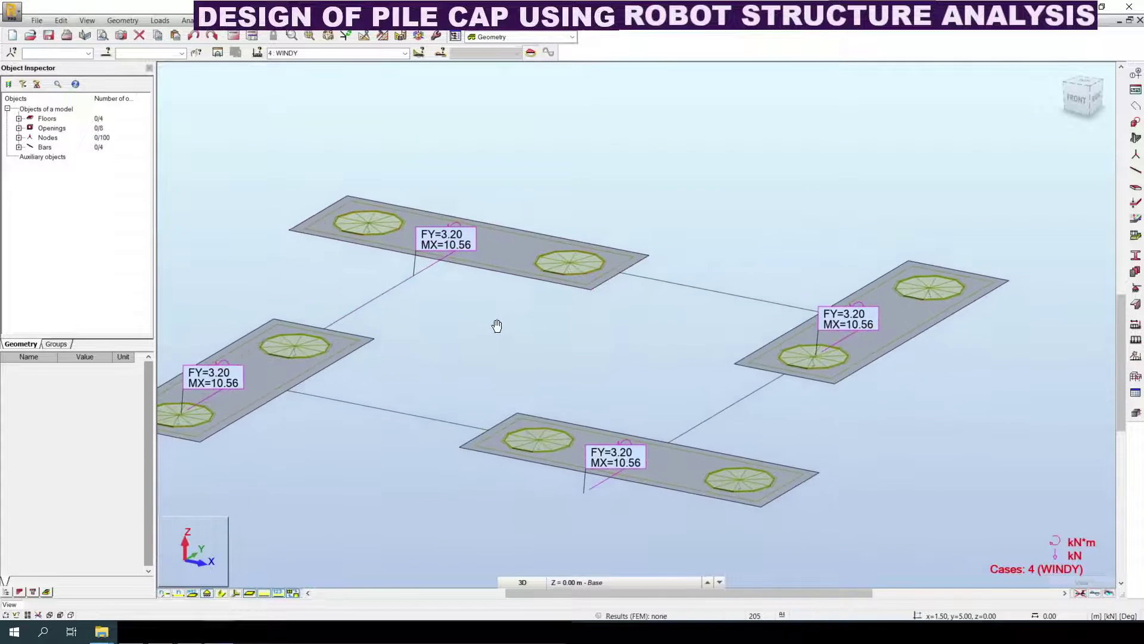
{"action": "middle_click_drag", "start_coordinate": [864, 396], "coordinate": [852, 338]}
{"action": "scroll", "coordinate": [938, 224], "scroll_direction": "up", "scroll_amount": 2}
{"action": "scroll", "coordinate": [757, 382], "scroll_direction": "up", "scroll_amount": 2}
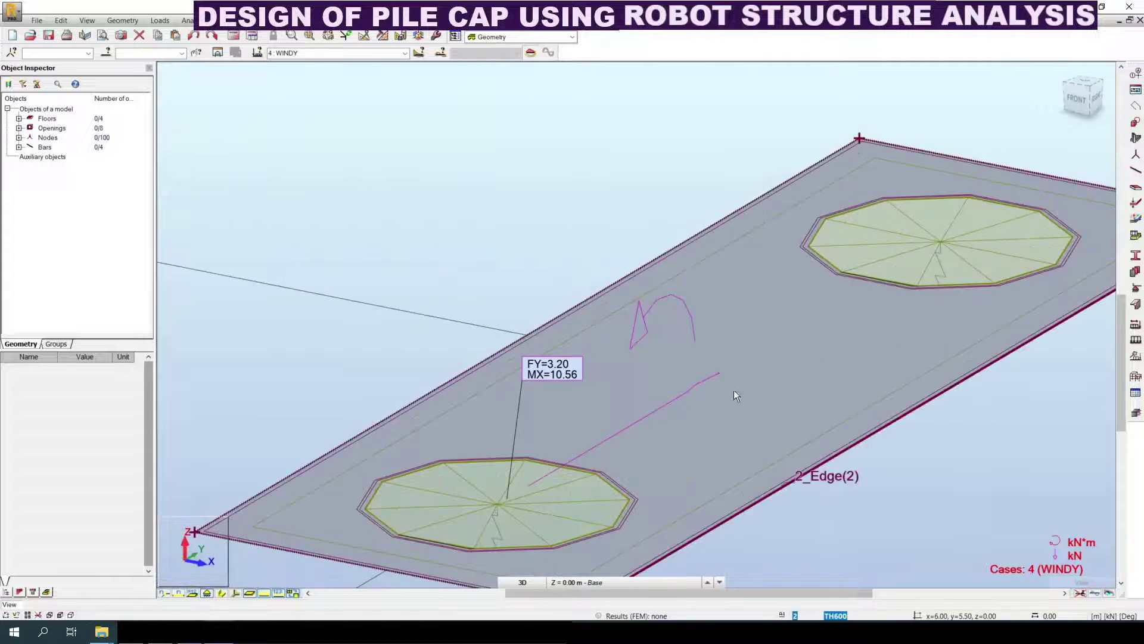
{"action": "scroll", "coordinate": [703, 401], "scroll_direction": "up", "scroll_amount": 2}
{"action": "scroll", "coordinate": [699, 343], "scroll_direction": "up", "scroll_amount": 2}
{"action": "scroll", "coordinate": [698, 343], "scroll_direction": "down", "scroll_amount": 5}
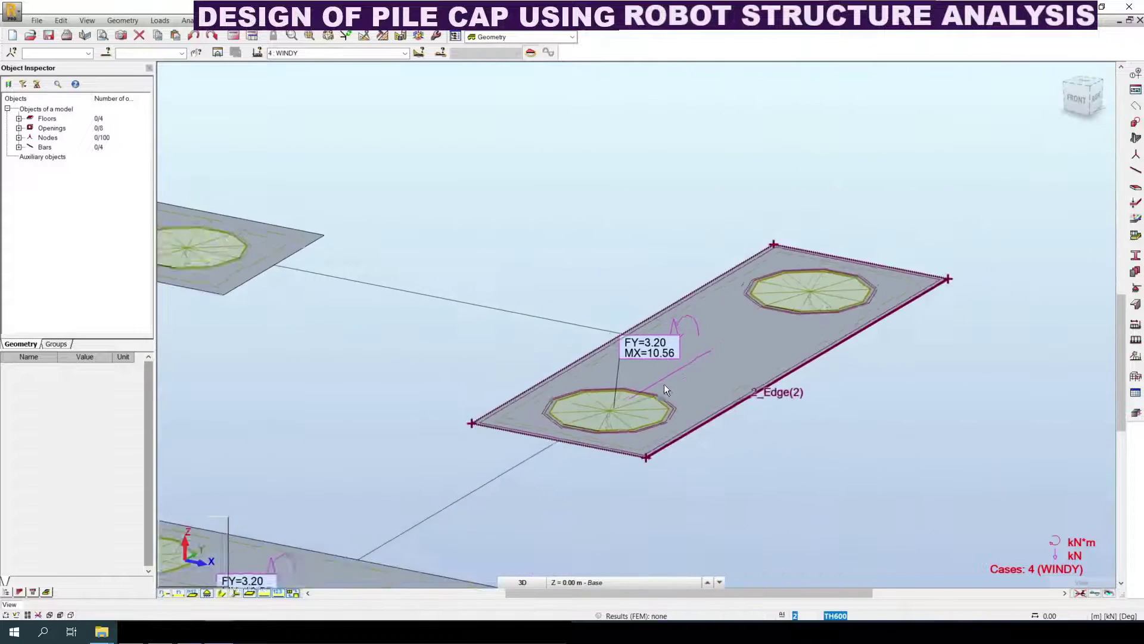
{"action": "scroll", "coordinate": [718, 365], "scroll_direction": "down", "scroll_amount": 1}
{"action": "mouse_move", "coordinate": [631, 455]}
{"action": "middle_mouse_down"}
{"action": "mouse_move", "coordinate": [695, 419]}
{"action": "mouse_move", "coordinate": [613, 460]}
{"action": "middle_mouse_up"}
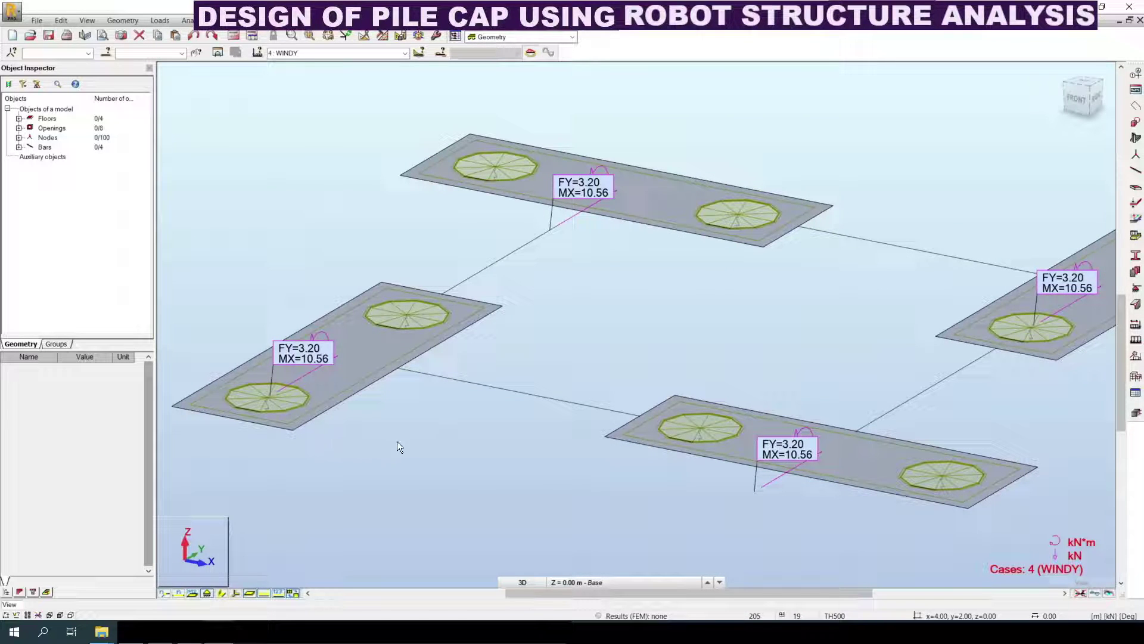
Step: Create a manual load combination number 201 of type ULS named ULS
{"action": "left_click", "coordinate": [160, 20]}
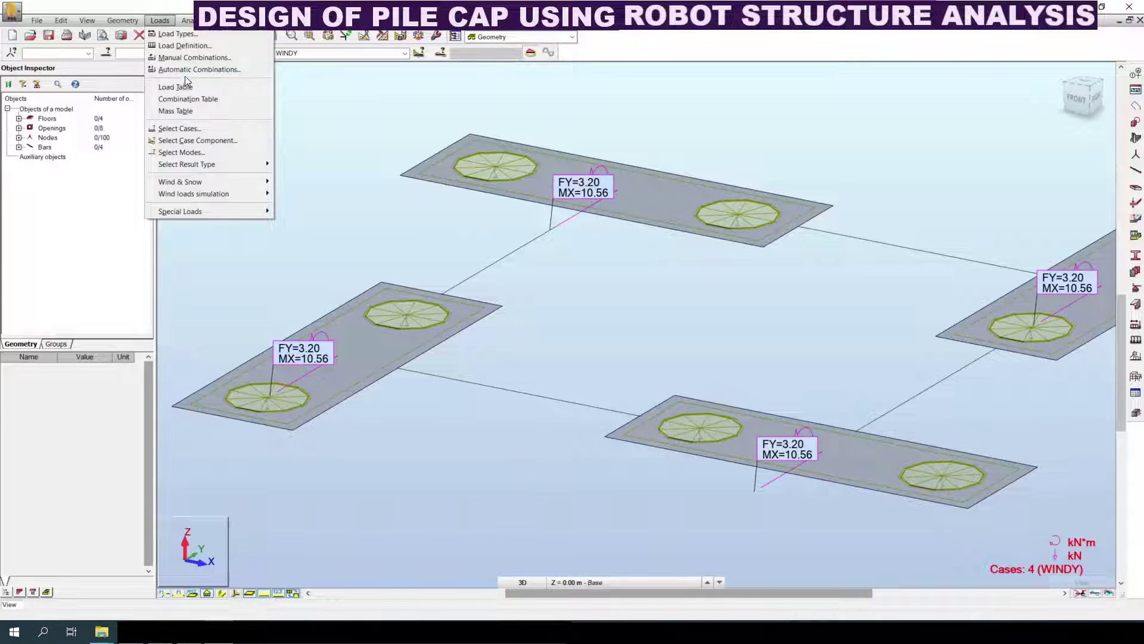
{"action": "left_click", "coordinate": [189, 58]}
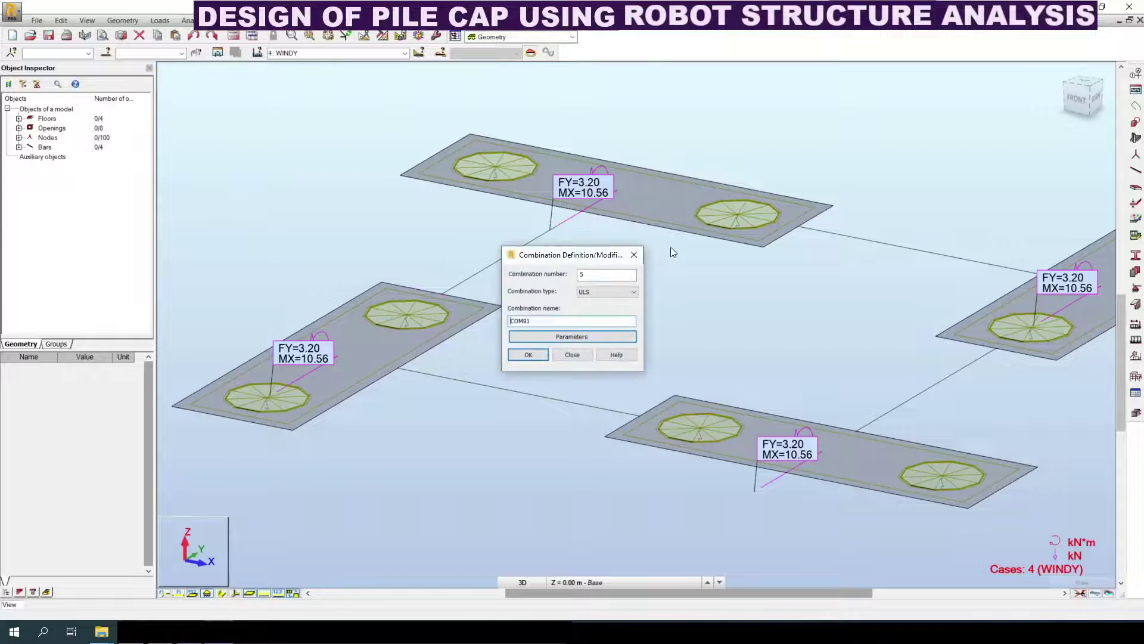
{"action": "double_click", "coordinate": [581, 275]}
{"action": "type", "text": "201"}
{"action": "key", "text": "Tab"}
{"action": "key", "text": "Tab"}
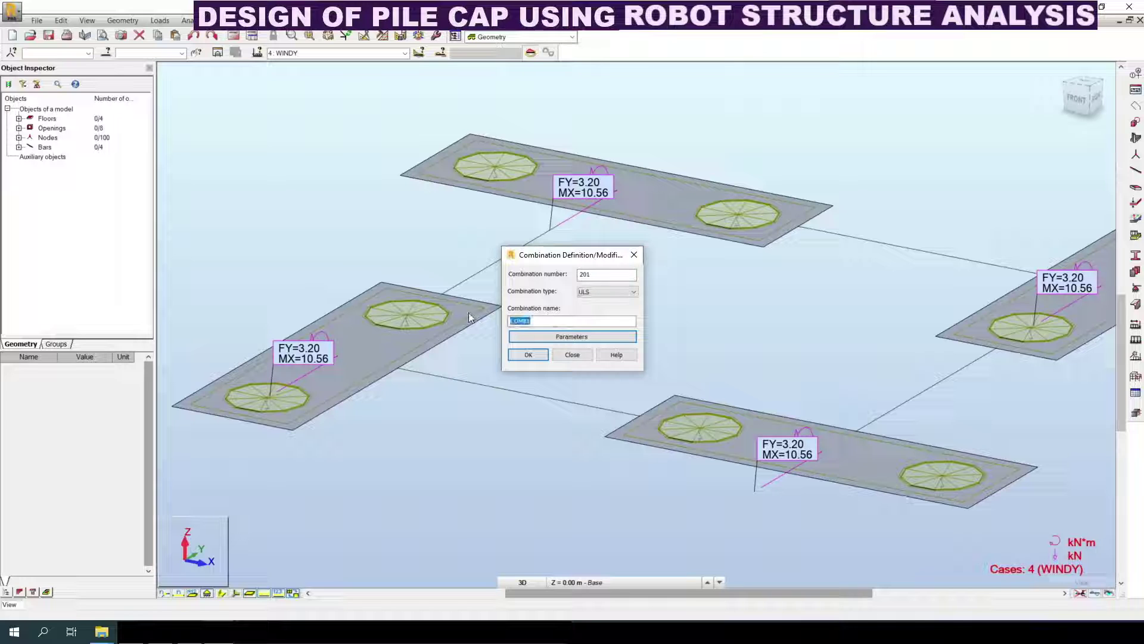
{"action": "type", "text": "UL"}
{"action": "left_click", "coordinate": [528, 355]}
{"action": "left_click_drag", "start_coordinate": [864, 73], "coordinate": [451, 220]}
{"action": "left_click_drag", "start_coordinate": [413, 304], "coordinate": [413, 325]}
{"action": "left_click", "coordinate": [466, 417]}
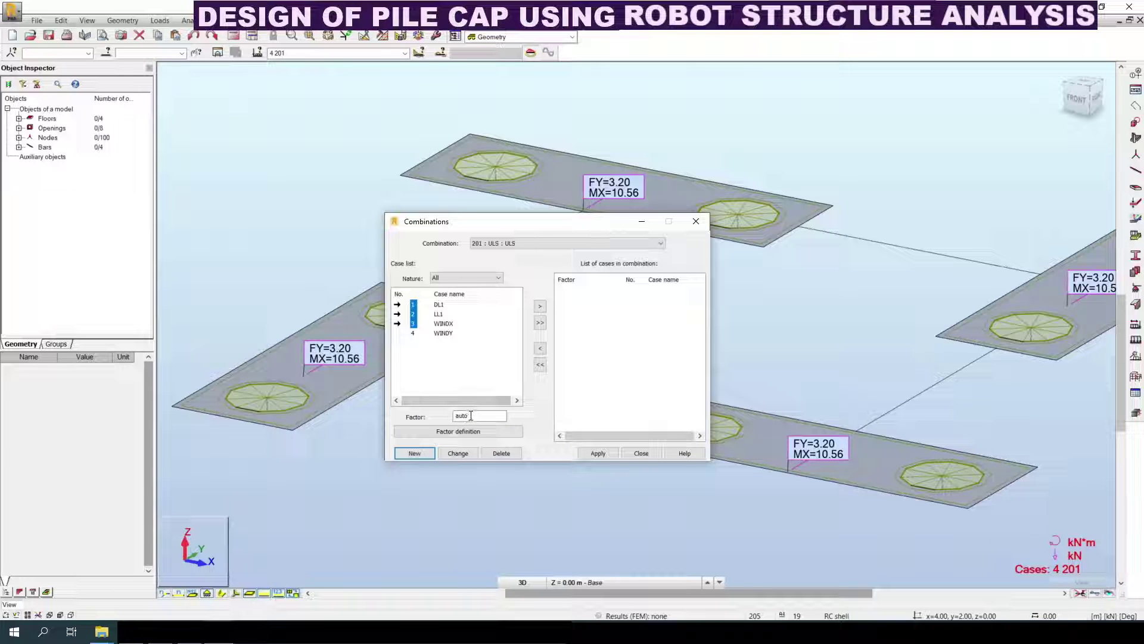
{"action": "double_click", "coordinate": [471, 415]}
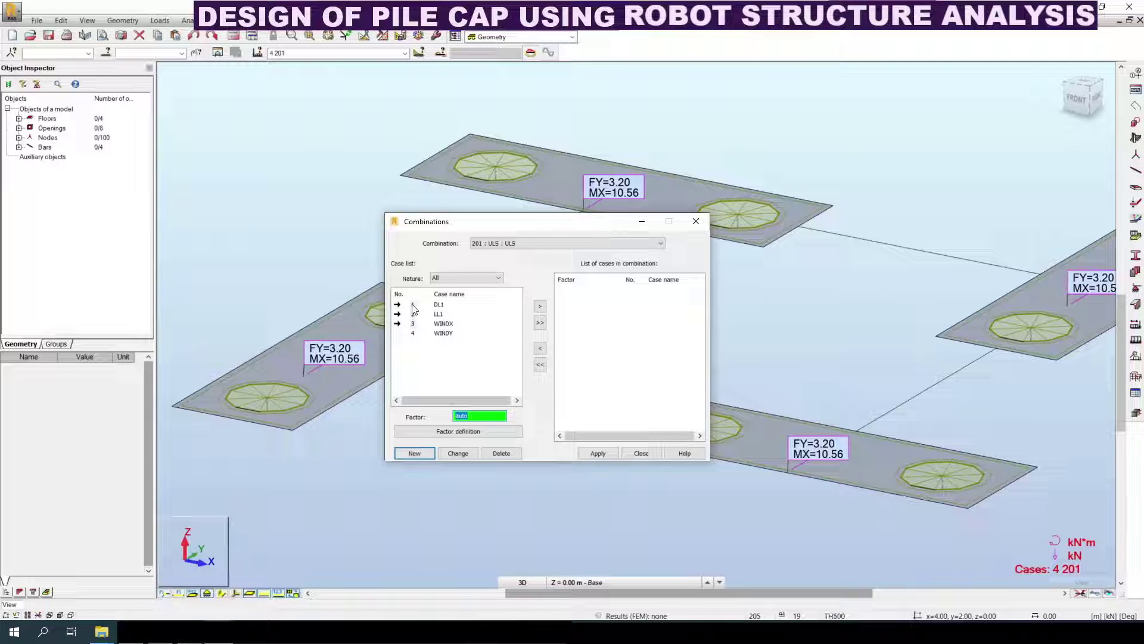
Step: Set the ULS combination factor for dead loads to 1.2 in the factor definition
{"action": "left_click", "coordinate": [452, 432]}
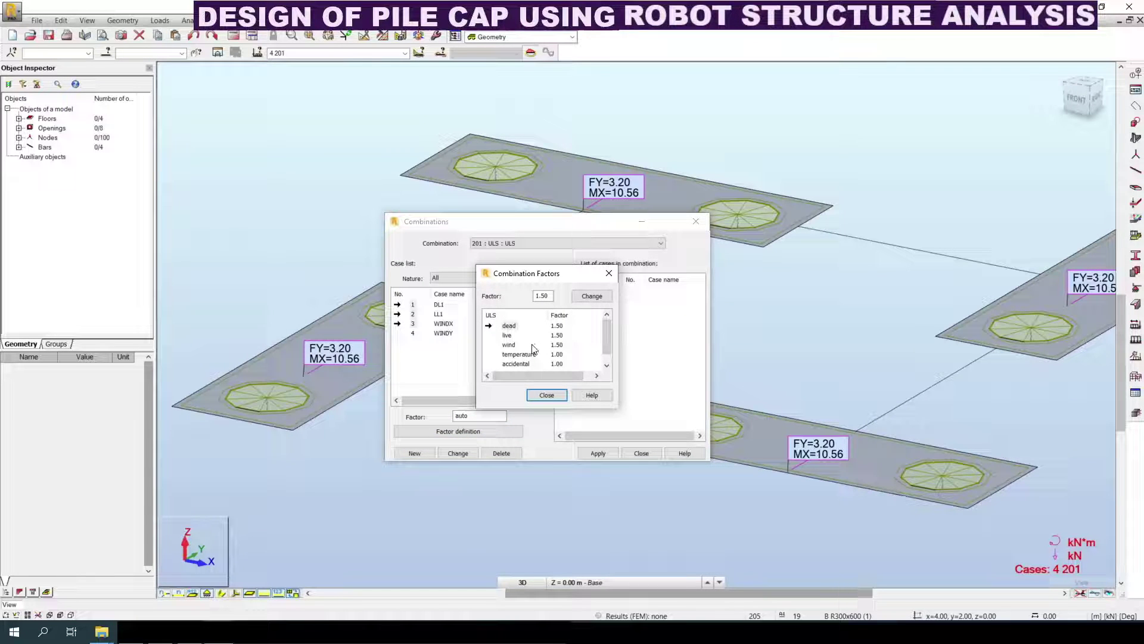
{"action": "left_click", "coordinate": [544, 329]}
{"action": "left_click", "coordinate": [509, 327]}
{"action": "double_click", "coordinate": [540, 295]}
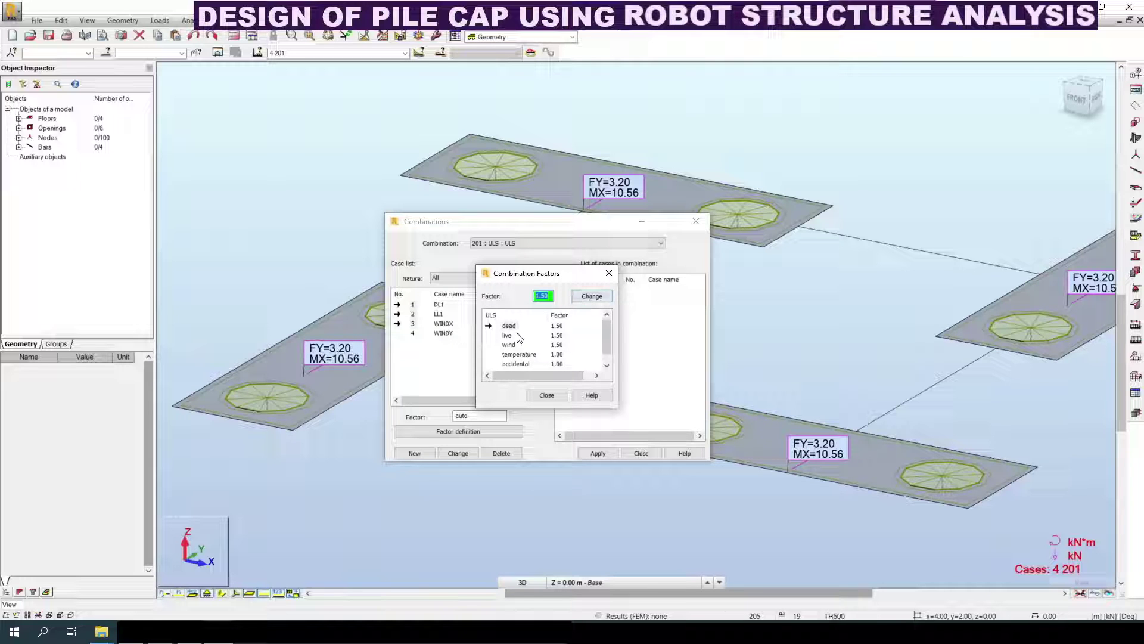
{"action": "type", "text": "1.2"}
{"action": "left_click", "coordinate": [592, 297]}
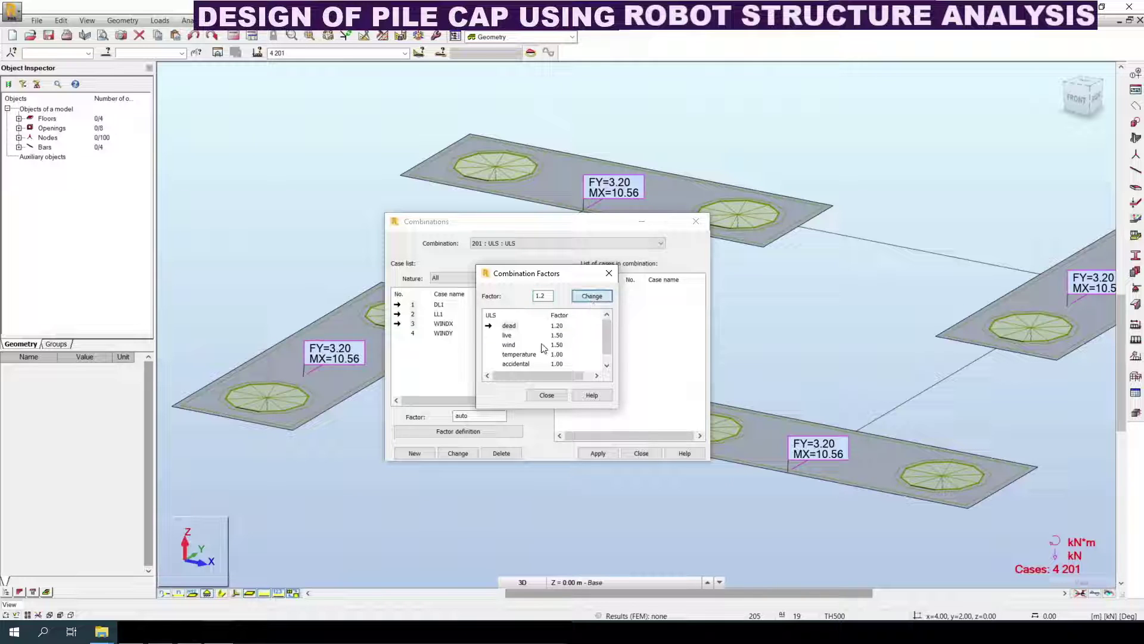
Step: Set the ULS combination factor for live loads to 1.2 and close the factor definition
{"action": "left_click", "coordinate": [508, 335]}
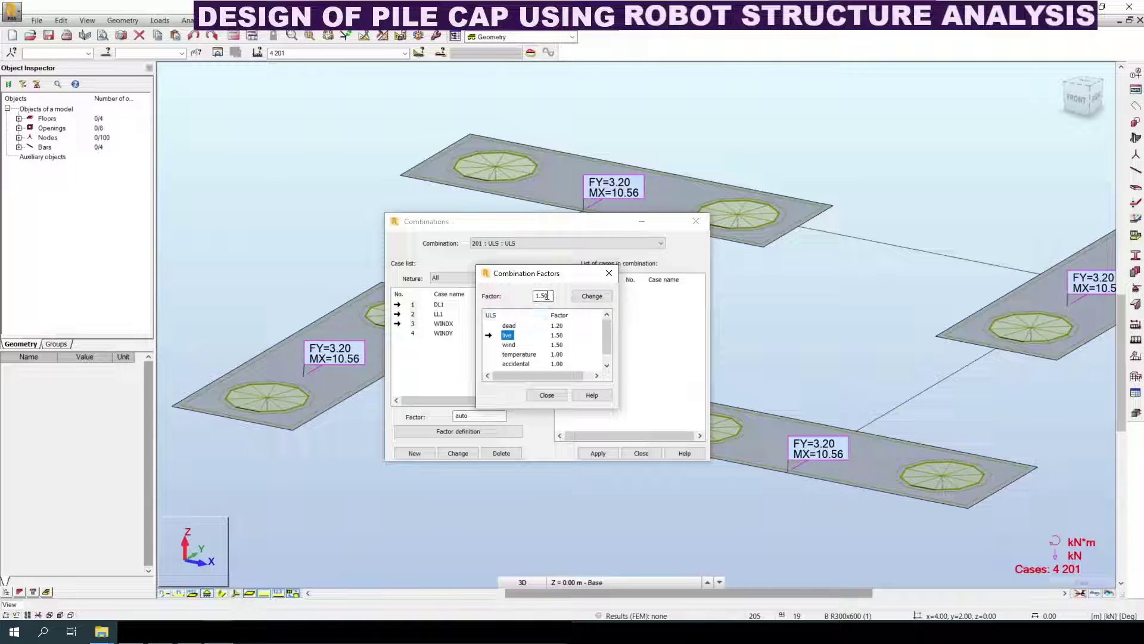
{"action": "double_click", "coordinate": [542, 295]}
{"action": "type", "text": "1.2"}
{"action": "left_click", "coordinate": [592, 296]}
{"action": "left_click", "coordinate": [509, 345]}
{"action": "double_click", "coordinate": [542, 295]}
{"action": "left_click", "coordinate": [546, 395]}
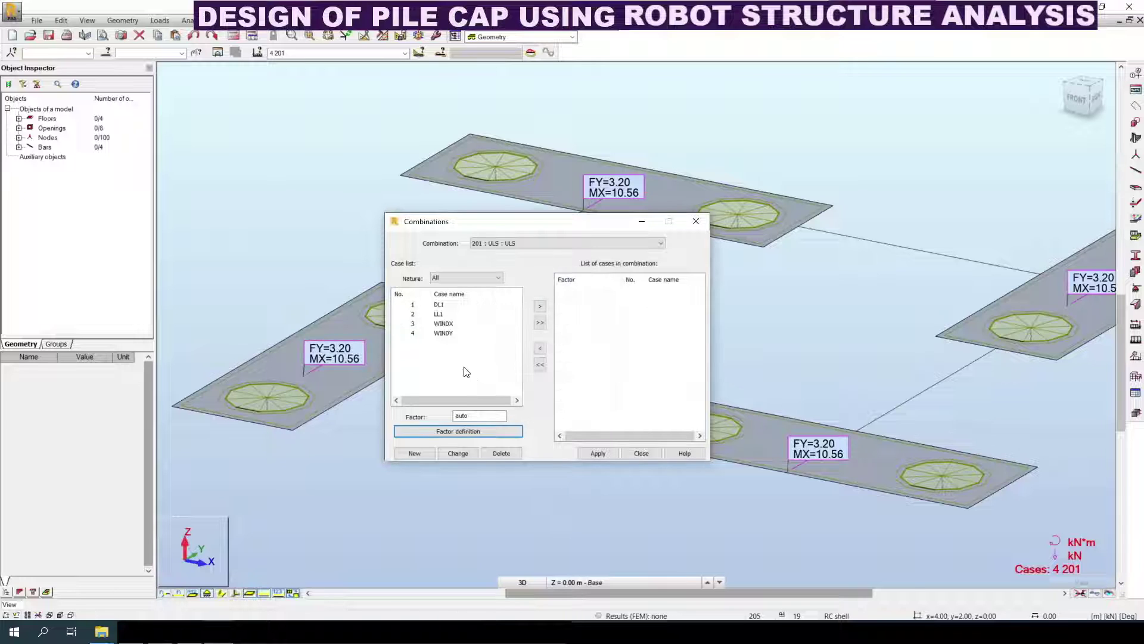
Step: Add cases DL1, LL1 and WINDX to combination 201 with automatic factors and apply it
{"action": "left_click", "coordinate": [412, 305]}
{"action": "double_click", "coordinate": [470, 416]}
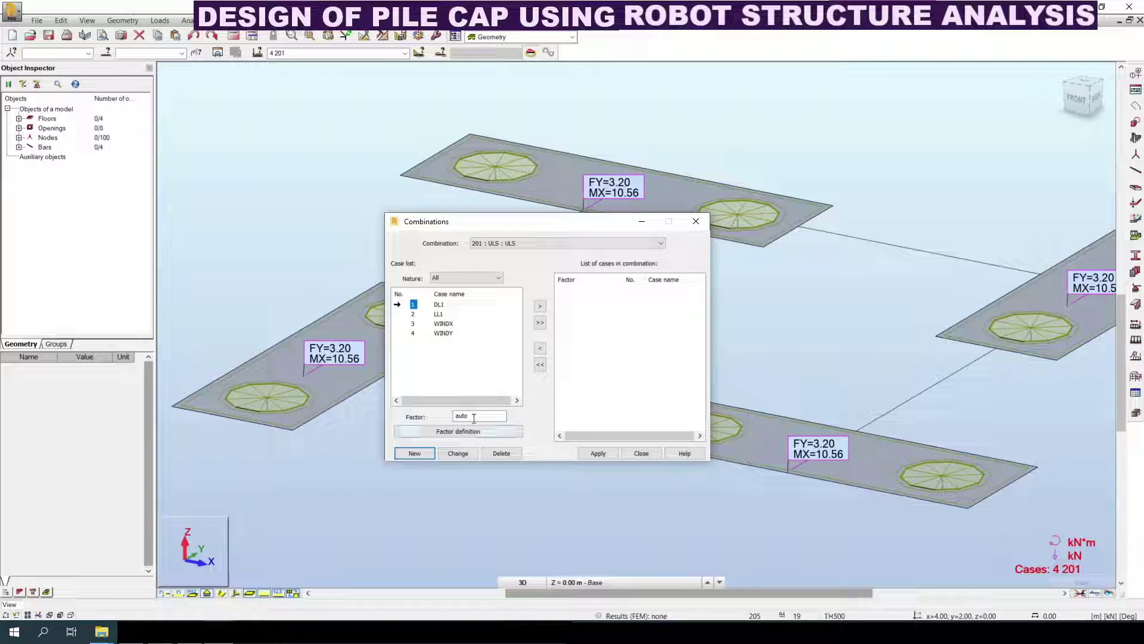
{"action": "left_click", "coordinate": [414, 308]}
{"action": "left_click", "coordinate": [413, 315], "text": "ctrl"}
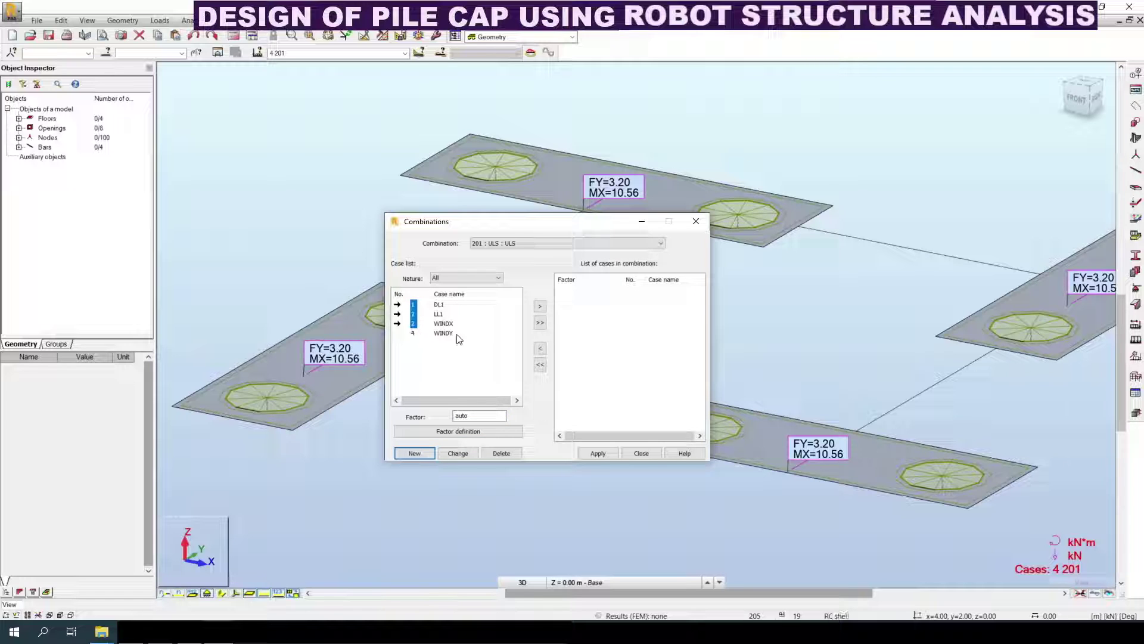
{"action": "left_click", "coordinate": [538, 307]}
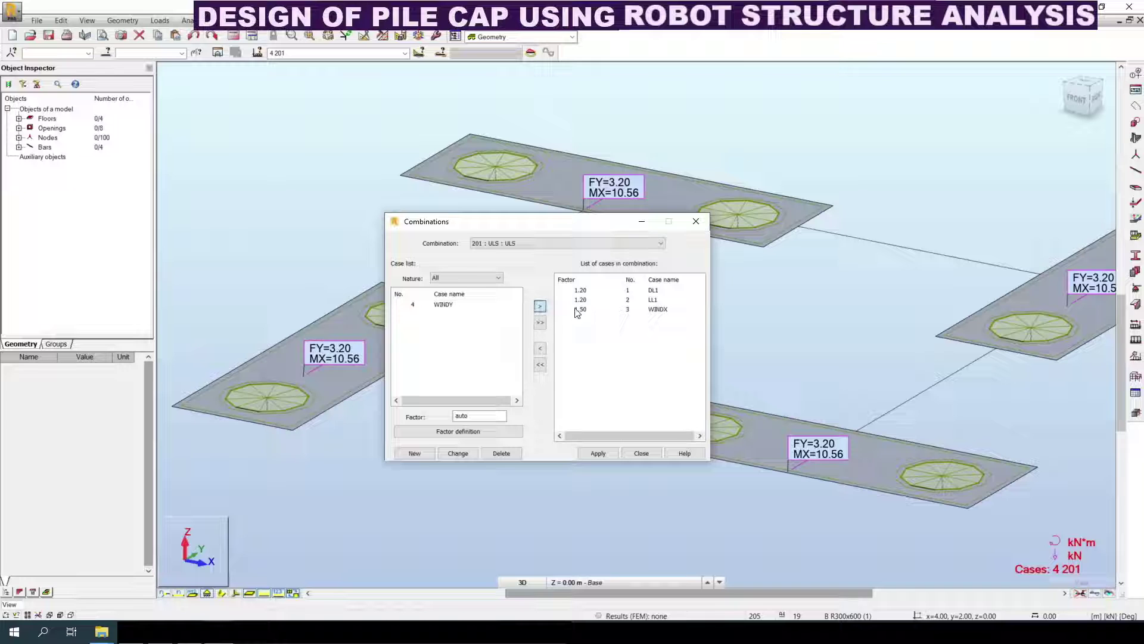
{"action": "left_click", "coordinate": [597, 453]}
Step: Create a new combination number 202 of type ULS named ULS2
{"action": "left_click", "coordinate": [414, 453]}
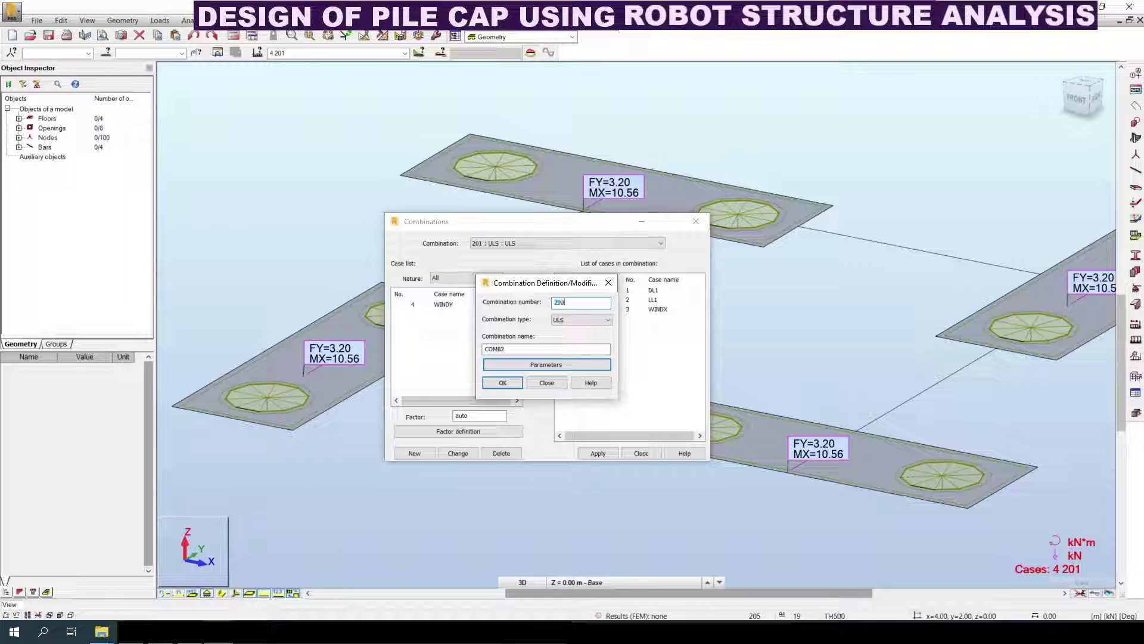
{"action": "key", "text": "Tab"}
{"action": "type", "text": "UL"}
{"action": "left_click", "coordinate": [498, 383]}
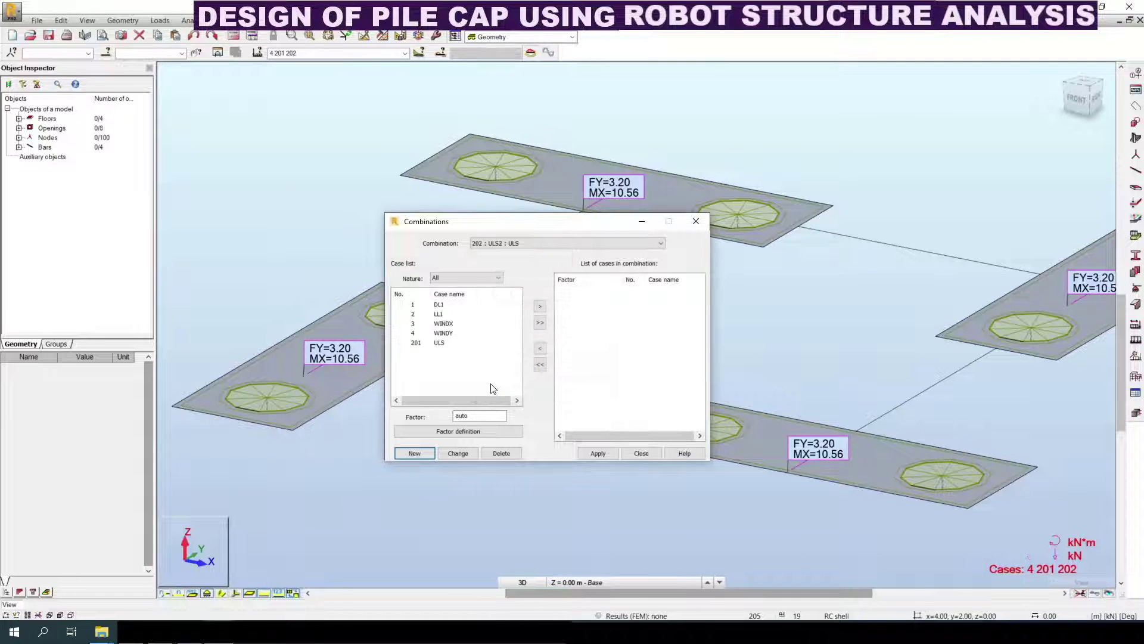
Step: Add cases DL1, LL1 and WINDY to combination 202 with automatic factors and apply it
{"action": "left_click", "coordinate": [415, 306]}
{"action": "left_click", "coordinate": [413, 315], "text": "ctrl"}
{"action": "left_click", "coordinate": [414, 334], "text": "ctrl"}
{"action": "left_click", "coordinate": [539, 306]}
{"action": "left_click", "coordinate": [599, 453]}
Step: Create a new combination number 101 of type SLS named SLS1
{"action": "left_click", "coordinate": [415, 453]}
{"action": "double_click", "coordinate": [564, 302]}
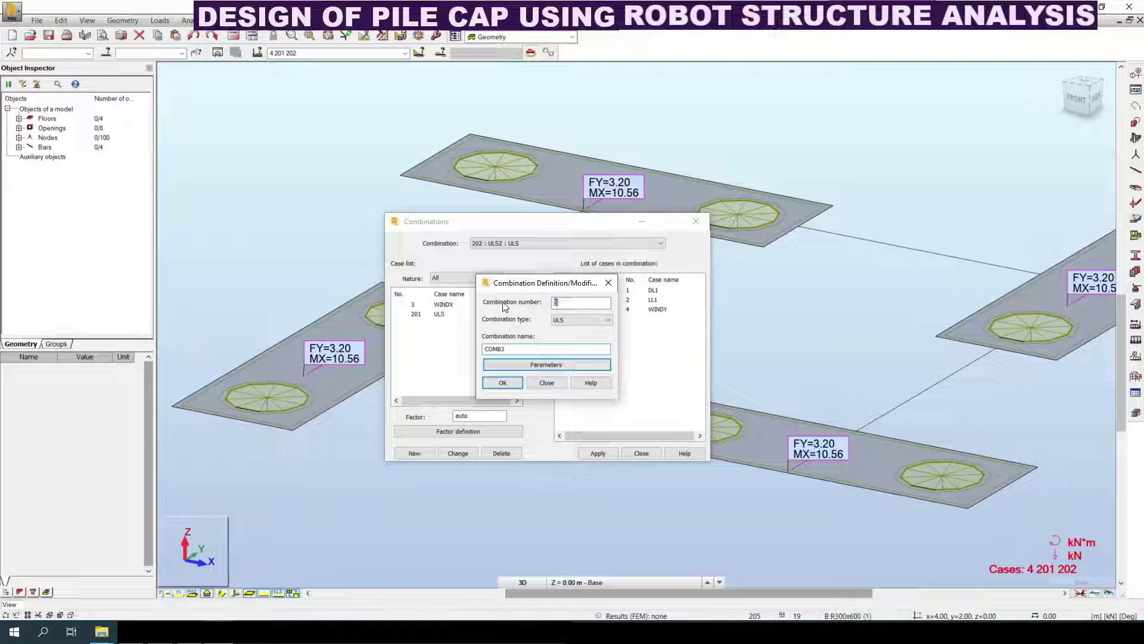
{"action": "type", "text": "101"}
{"action": "key", "text": "Tab"}
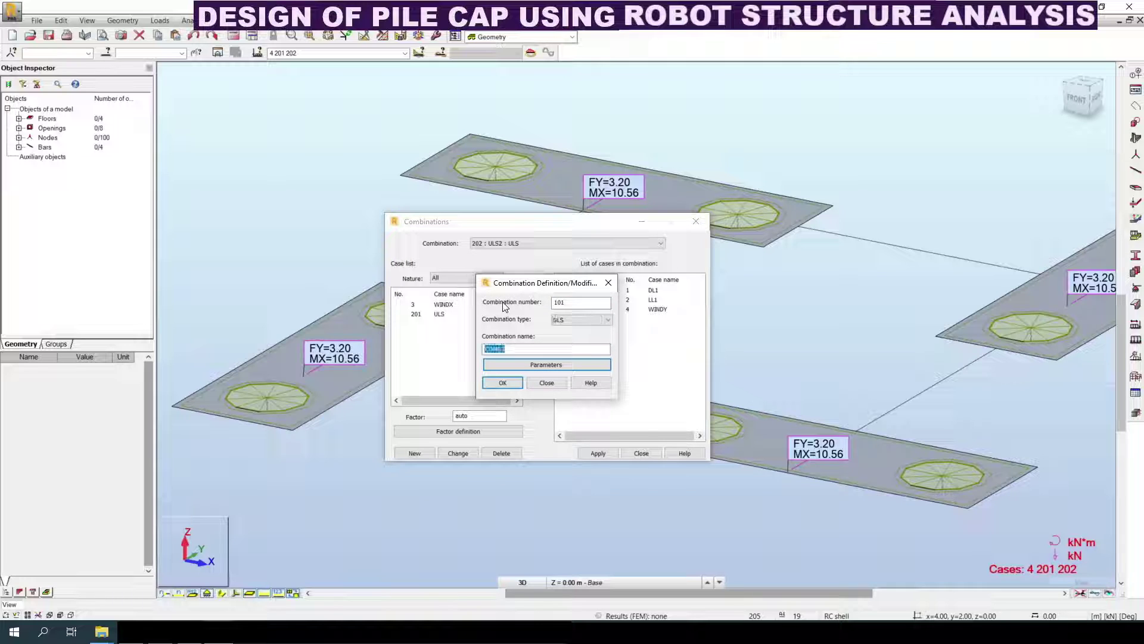
{"action": "type", "text": "SLS1"}
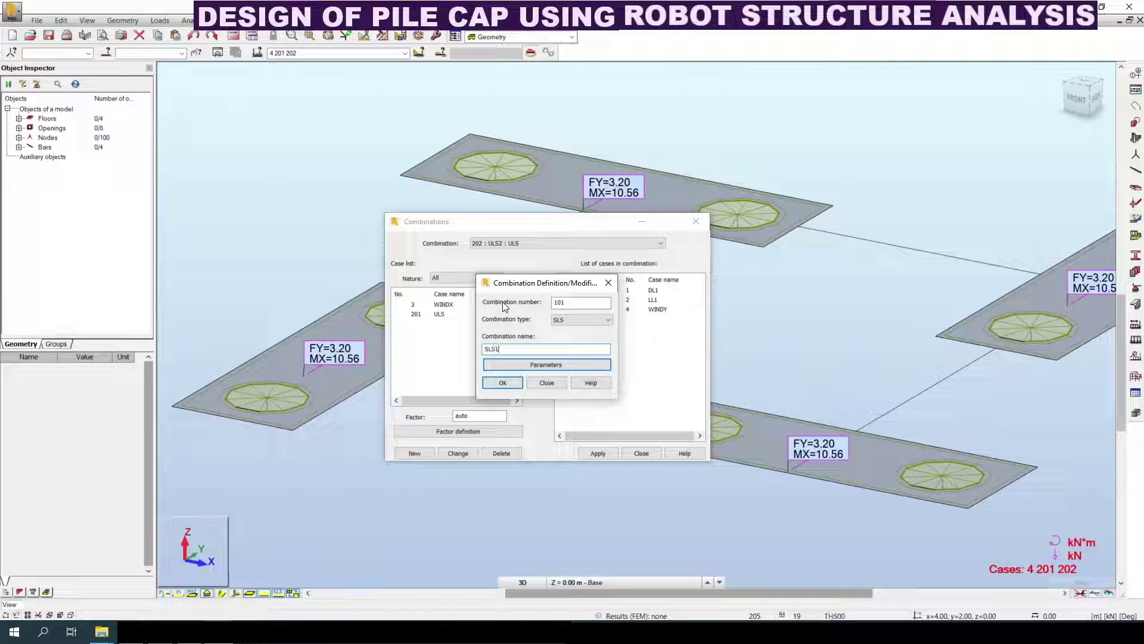
{"action": "left_click", "coordinate": [503, 383]}
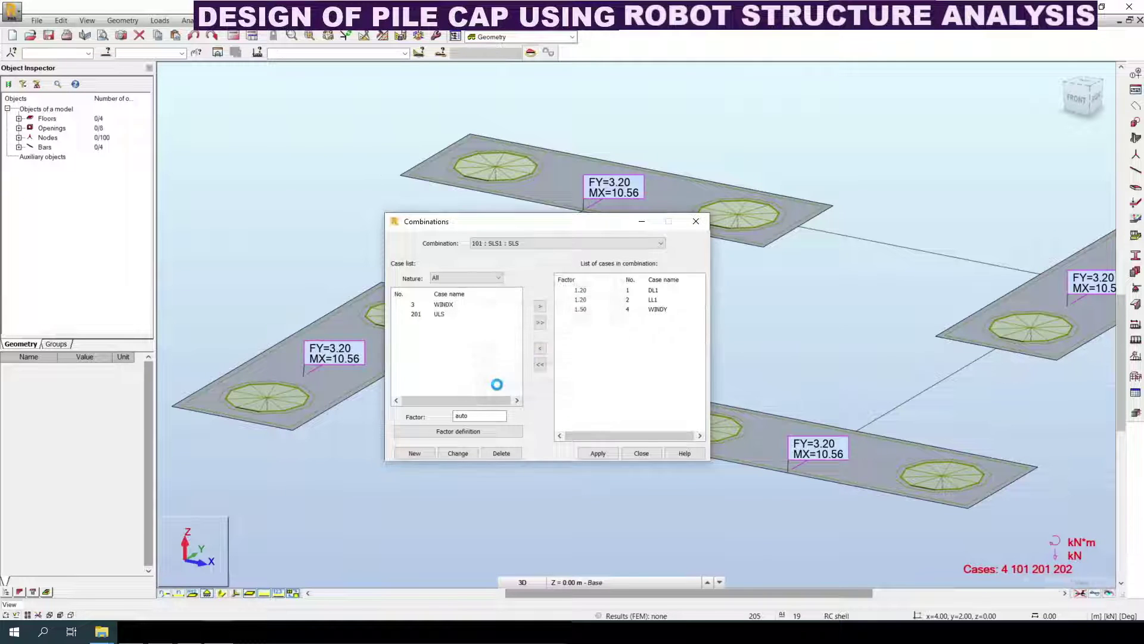
Step: Add cases DL1, LL1 and WINDX to combination 101 with automatic factors and apply it
{"action": "left_click", "coordinate": [412, 305]}
{"action": "left_click", "coordinate": [412, 314], "text": "ctrl"}
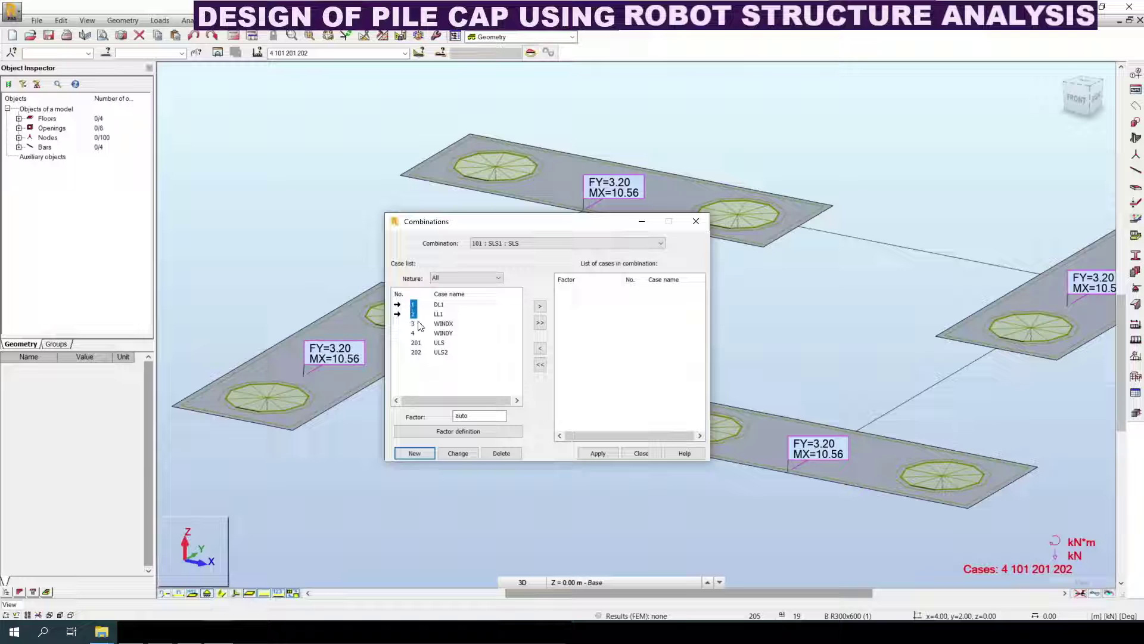
{"action": "left_click", "coordinate": [413, 324], "text": "ctrl"}
{"action": "left_click", "coordinate": [540, 306]}
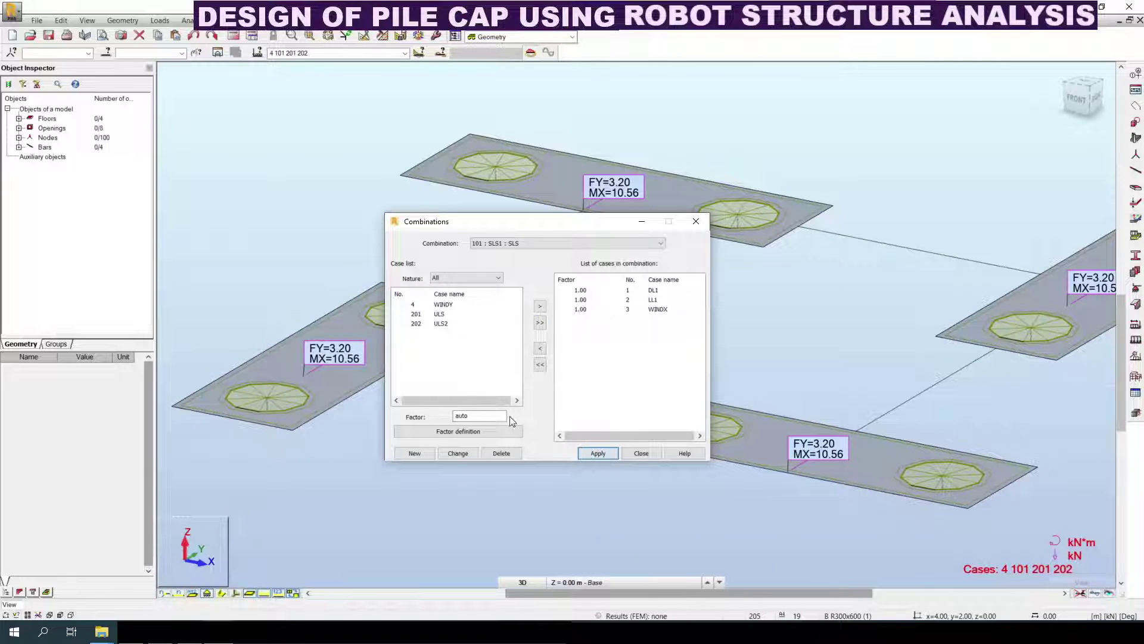
Step: Create a new combination number 102 of type SLS named SLS
{"action": "left_click", "coordinate": [407, 455]}
{"action": "double_click", "coordinate": [555, 303]}
{"action": "type", "text": "101"}
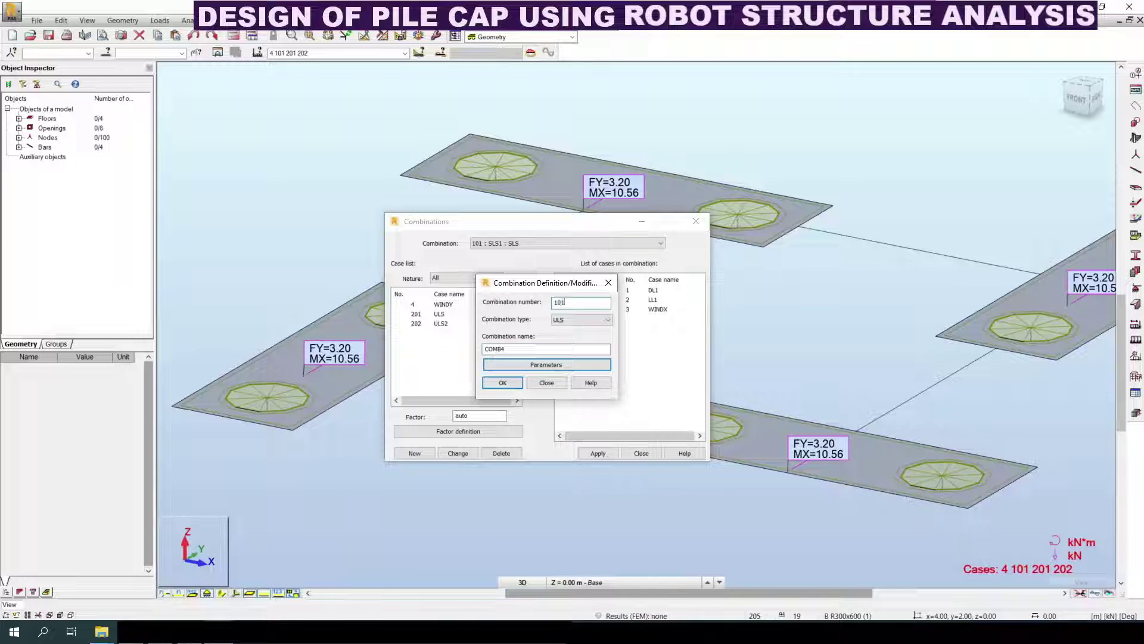
{"action": "key", "text": "Return"}
{"action": "key", "text": "Return"}
{"action": "type", "text": "102"}
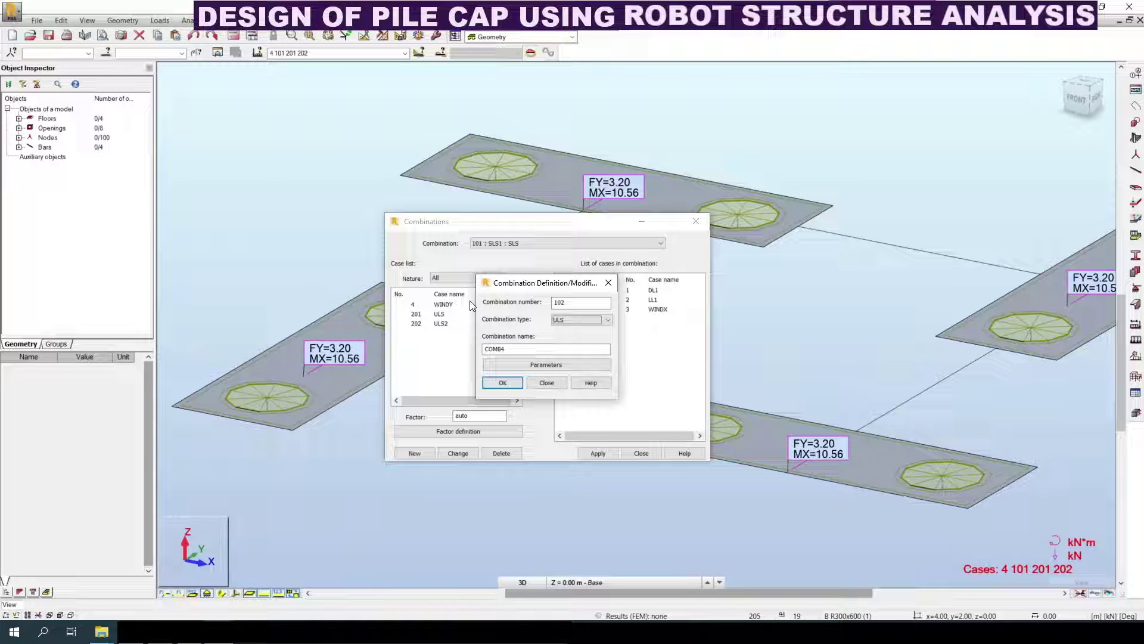
{"action": "key", "text": "Tab"}
{"action": "key", "text": "Down"}
{"action": "key", "text": "Tab"}
{"action": "type", "text": "SLS"}
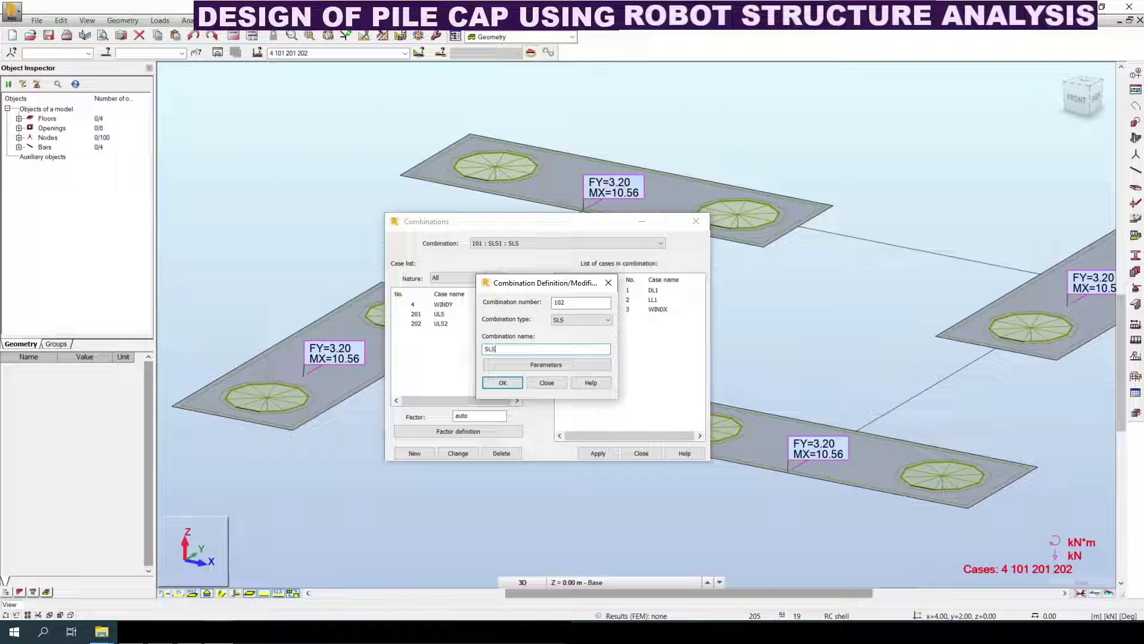
{"action": "left_click", "coordinate": [500, 383]}
Step: Add cases DL1, LL1 and WINDY to combination 102, apply it and close the combinations dialog
{"action": "left_click_drag", "start_coordinate": [413, 304], "coordinate": [412, 314]}
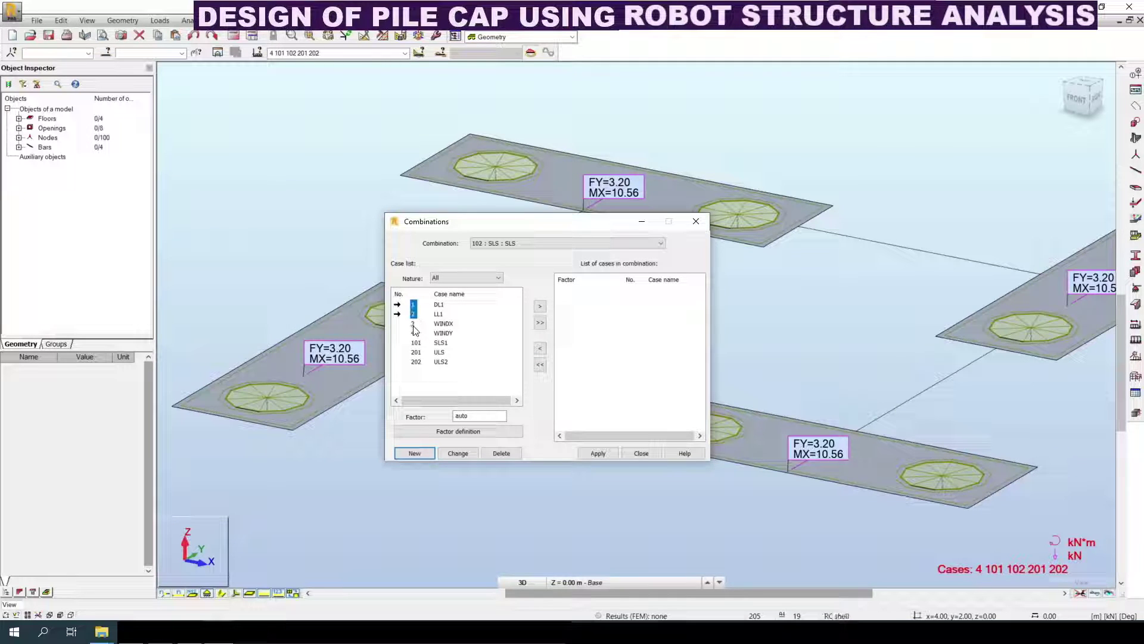
{"action": "left_click", "coordinate": [412, 333], "text": "ctrl"}
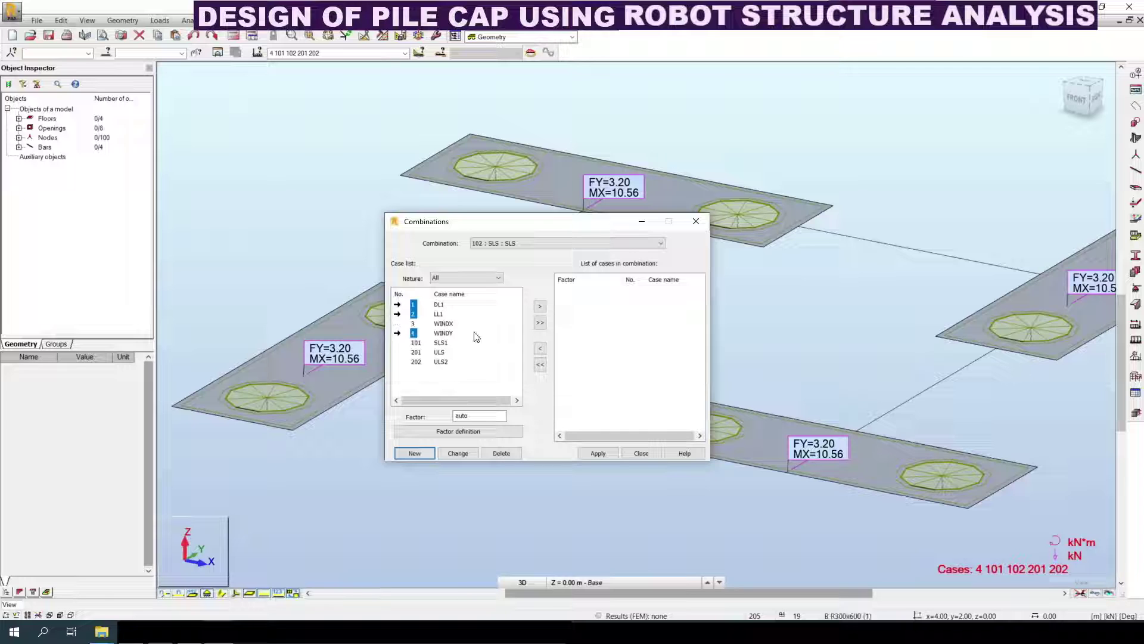
{"action": "left_click", "coordinate": [540, 305]}
{"action": "left_click", "coordinate": [596, 453]}
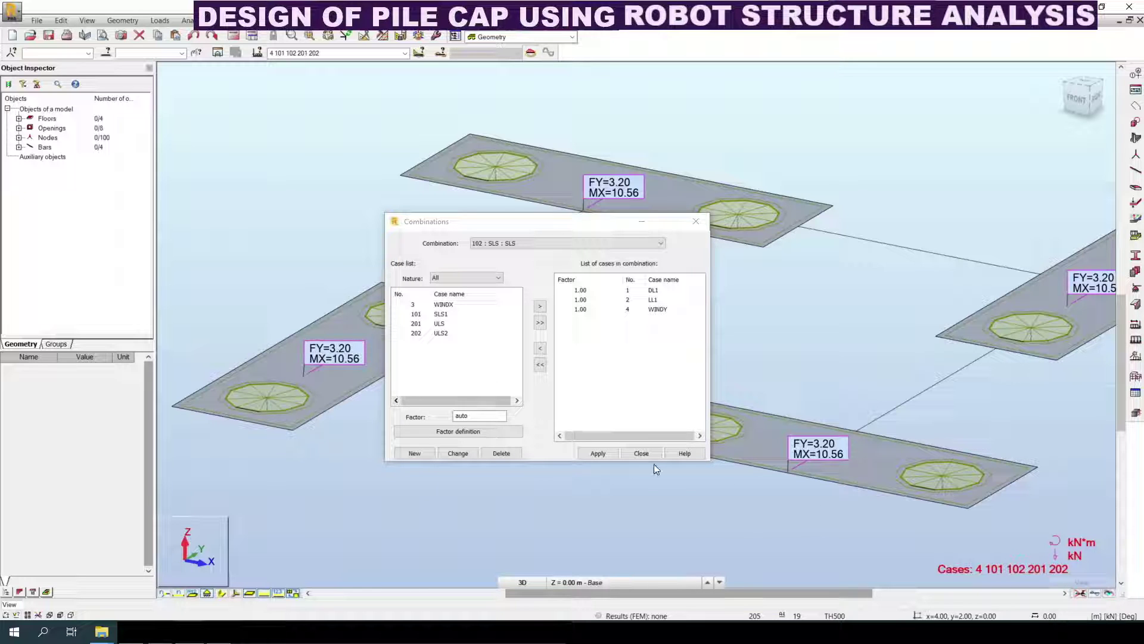
{"action": "left_click", "coordinate": [638, 455]}
Step: Display the loads of combinations 101 SLS1, 102 SLS, 201 ULS and 202 ULS2 one after another on the model to check them
{"action": "scroll", "coordinate": [474, 352], "scroll_direction": "down", "scroll_amount": 1}
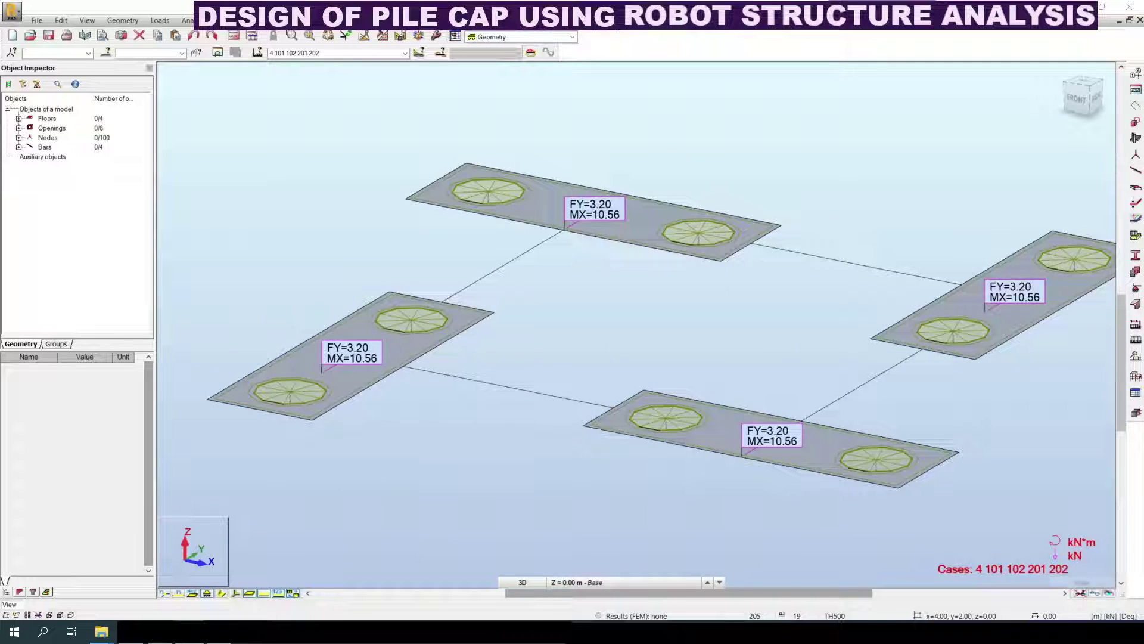
{"action": "left_click", "coordinate": [404, 53]}
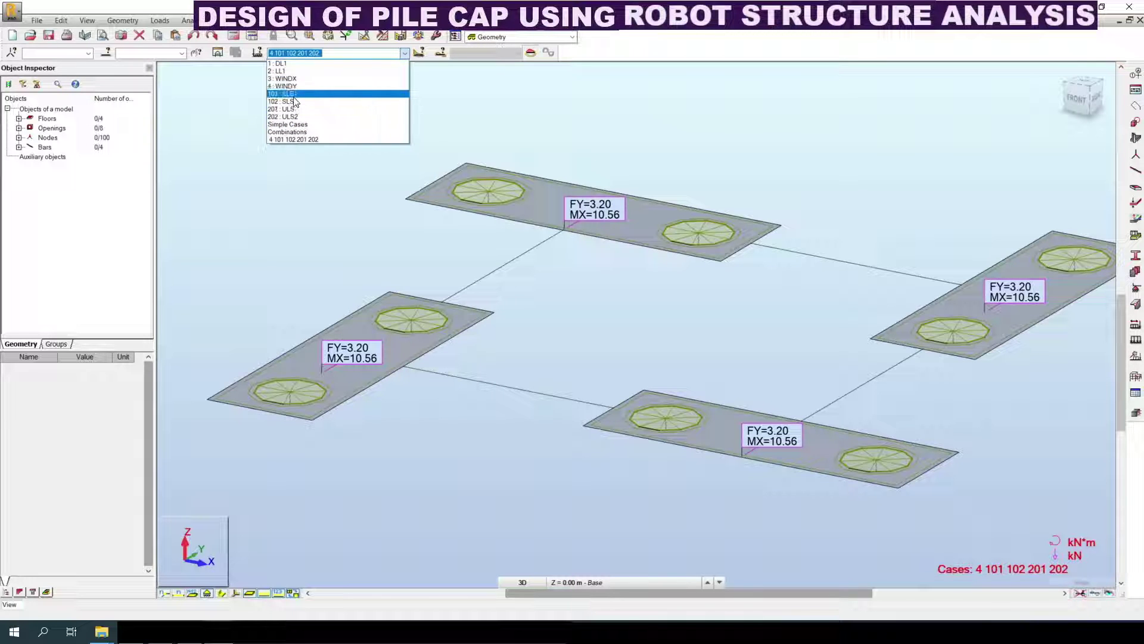
{"action": "left_click", "coordinate": [284, 94]}
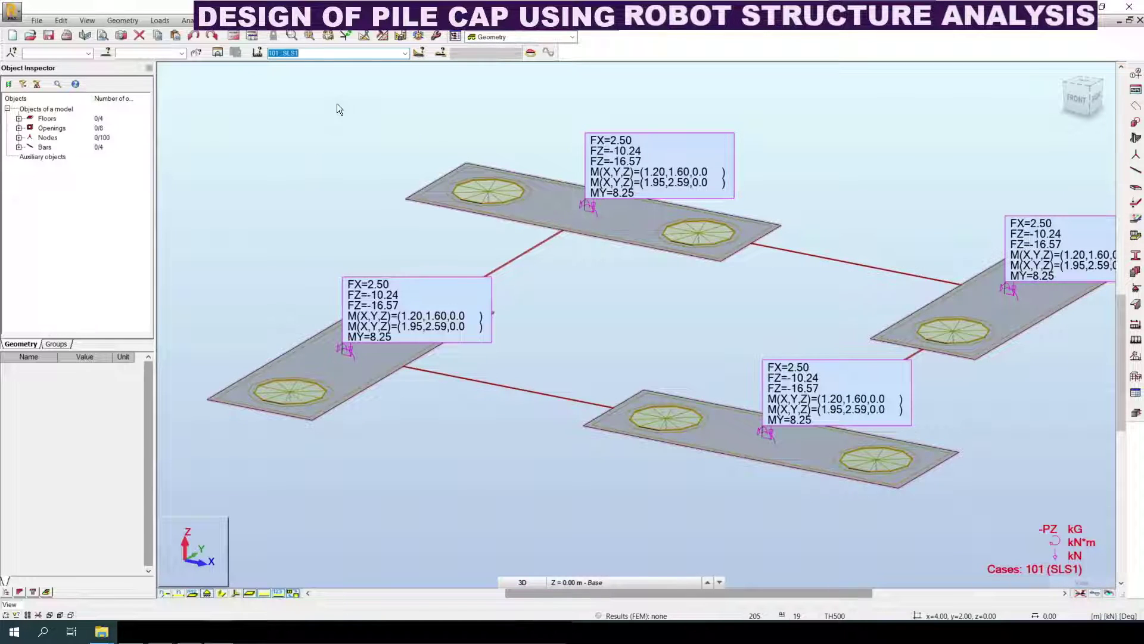
{"action": "left_click", "coordinate": [404, 53]}
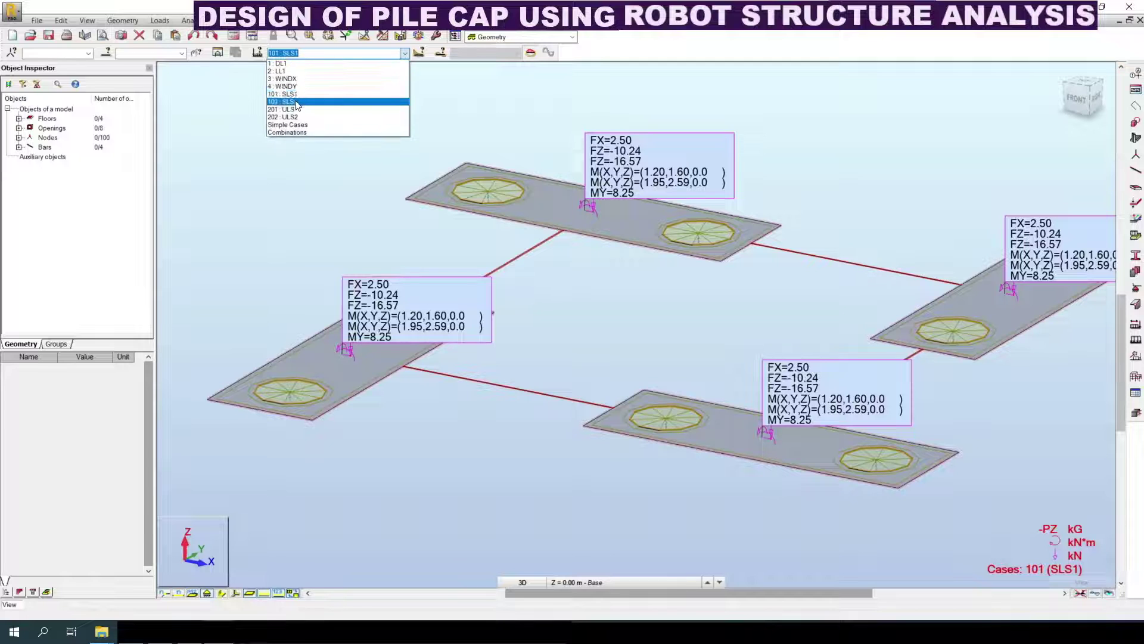
{"action": "left_click", "coordinate": [283, 101]}
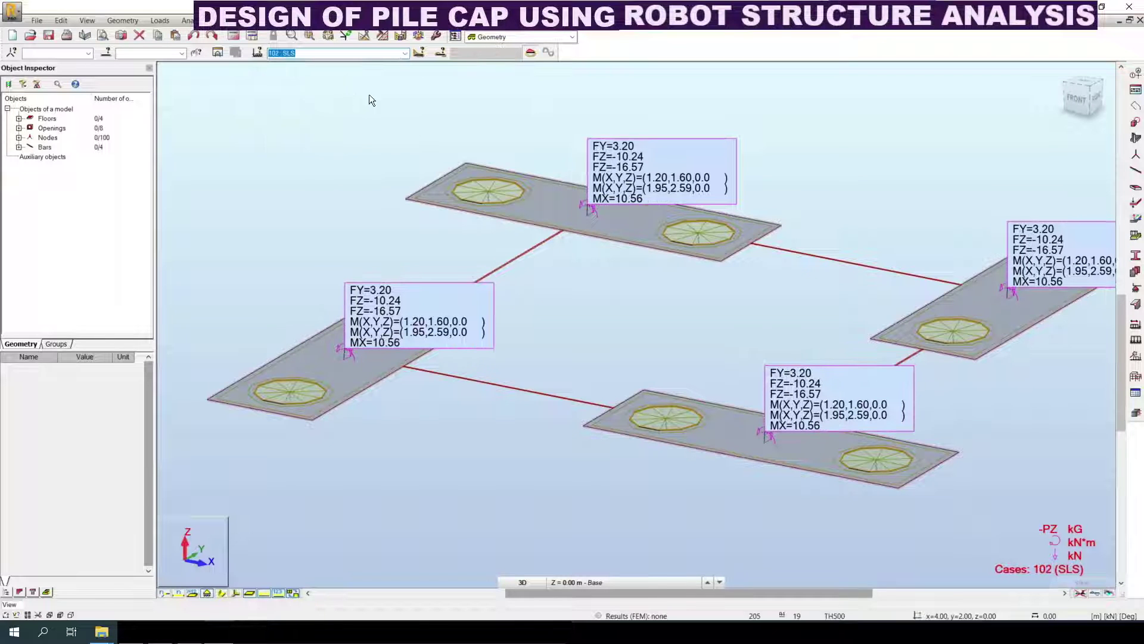
{"action": "left_click", "coordinate": [404, 53]}
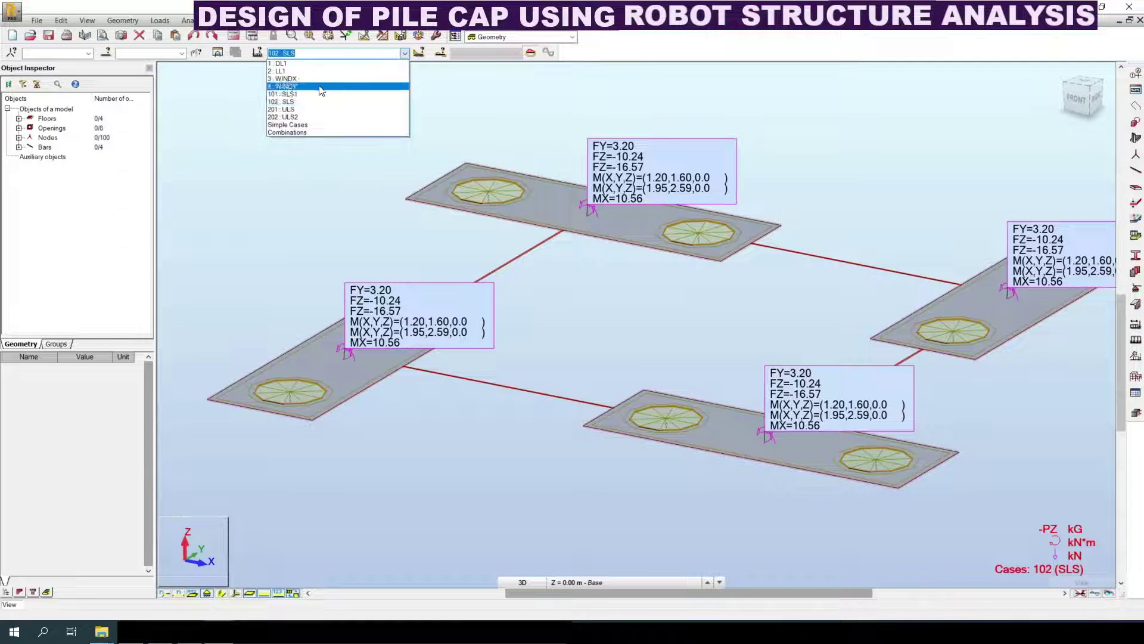
{"action": "left_click", "coordinate": [296, 110]}
{"action": "left_click", "coordinate": [404, 53]}
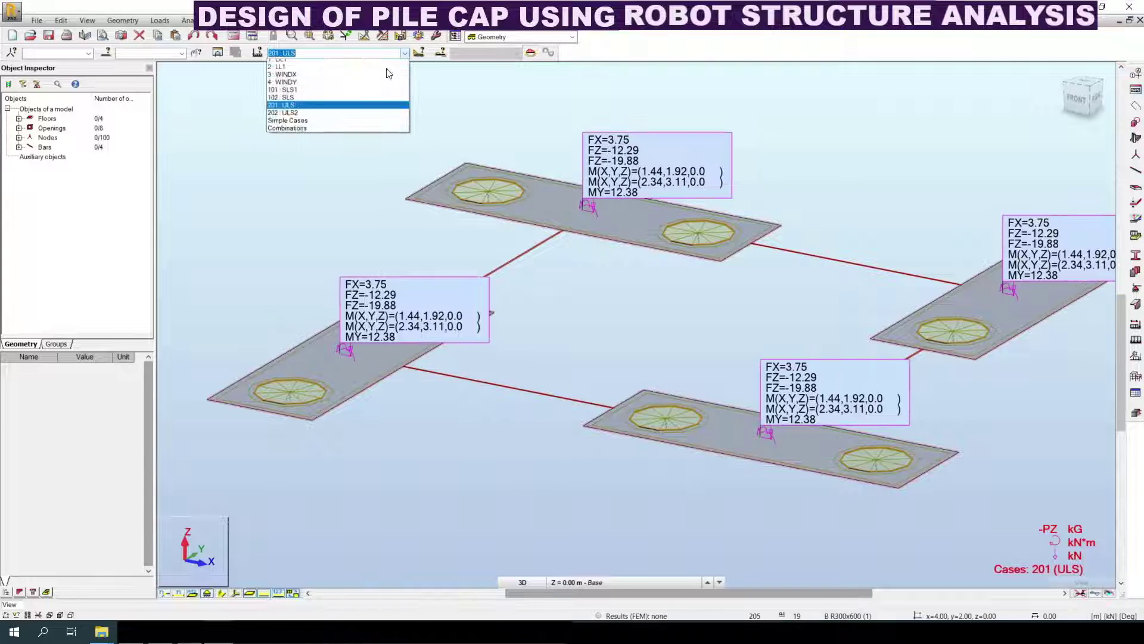
{"action": "left_click", "coordinate": [313, 117]}
{"action": "scroll", "coordinate": [566, 341], "scroll_direction": "down", "scroll_amount": 1}
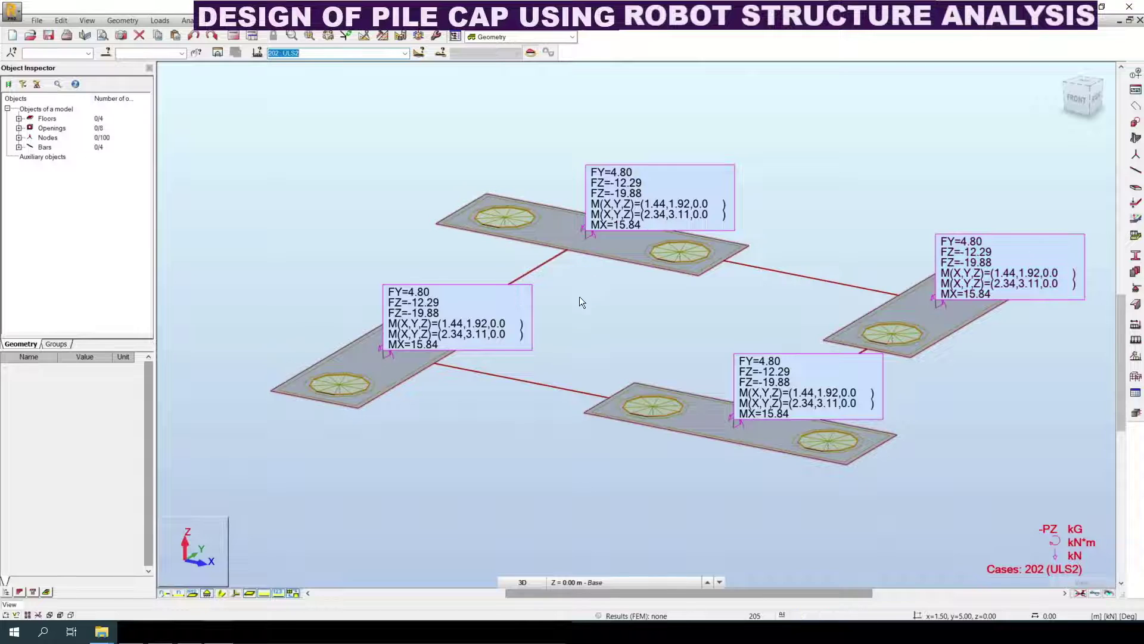
{"action": "middle_click_drag", "start_coordinate": [640, 489], "coordinate": [636, 499]}
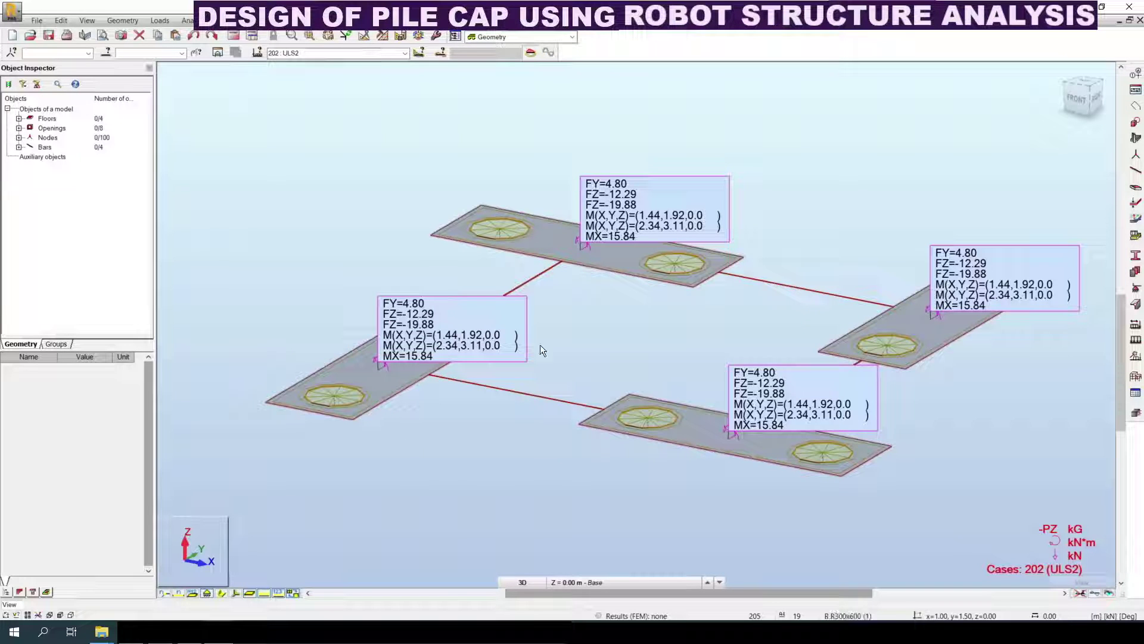
Step: Hide the load symbols and values, and generate the calculation model so all four pile caps get a finite element mesh
{"action": "left_click", "coordinate": [523, 583]}
{"action": "left_click", "coordinate": [524, 584]}
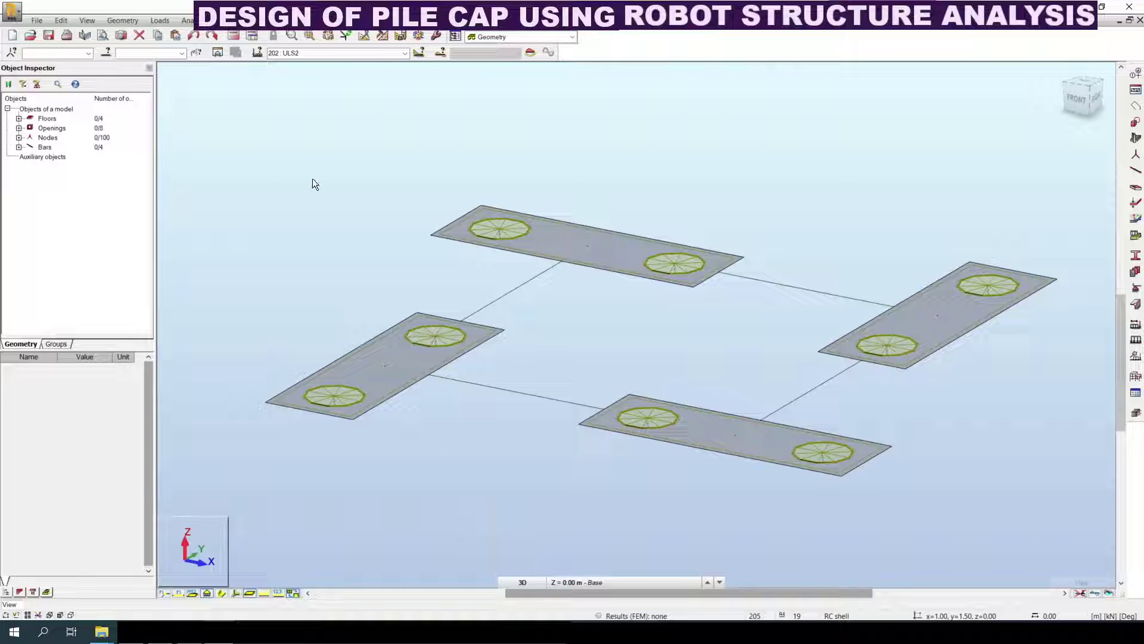
{"action": "left_click", "coordinate": [383, 37]}
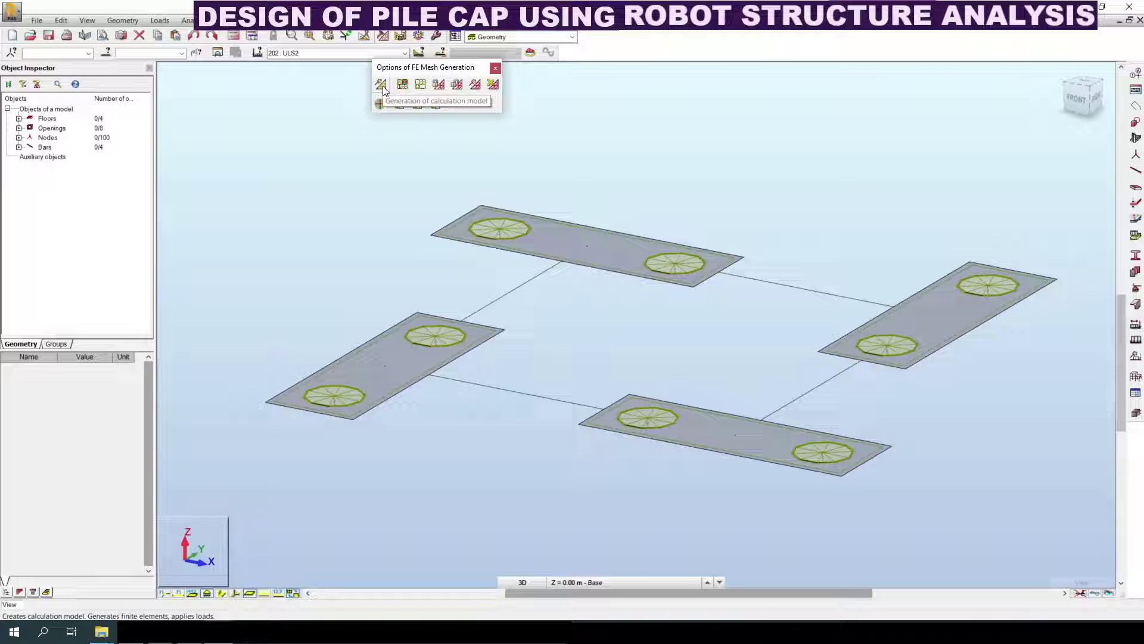
{"action": "left_click", "coordinate": [381, 84]}
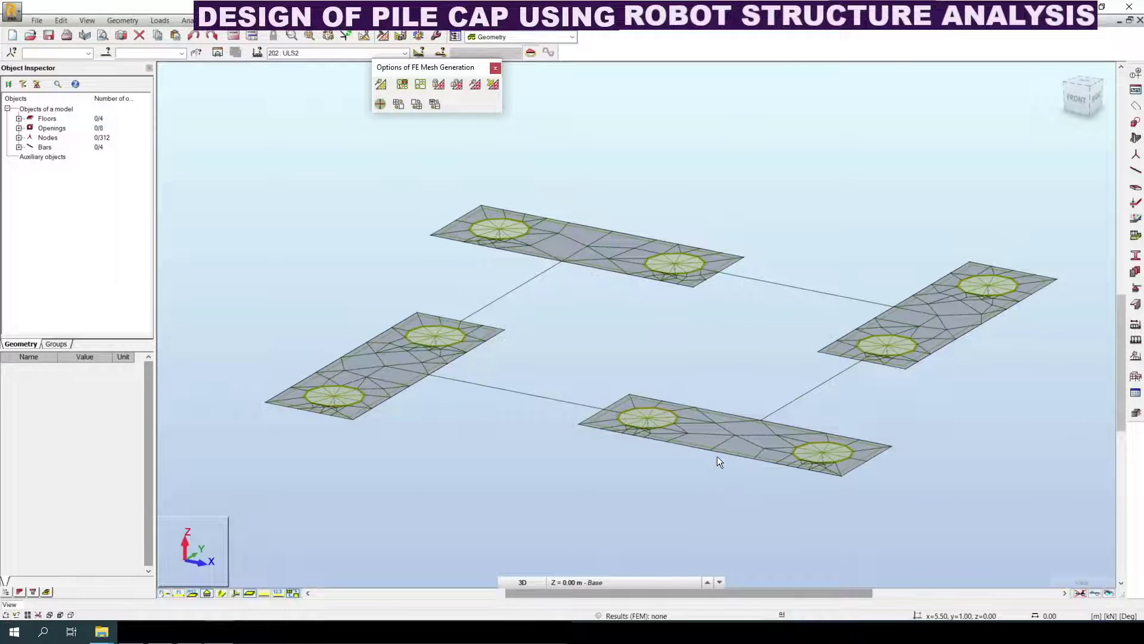
{"action": "left_click", "coordinate": [717, 456]}
{"action": "scroll", "coordinate": [715, 432], "scroll_direction": "up", "scroll_amount": 3}
{"action": "scroll", "coordinate": [744, 409], "scroll_direction": "down", "scroll_amount": 2}
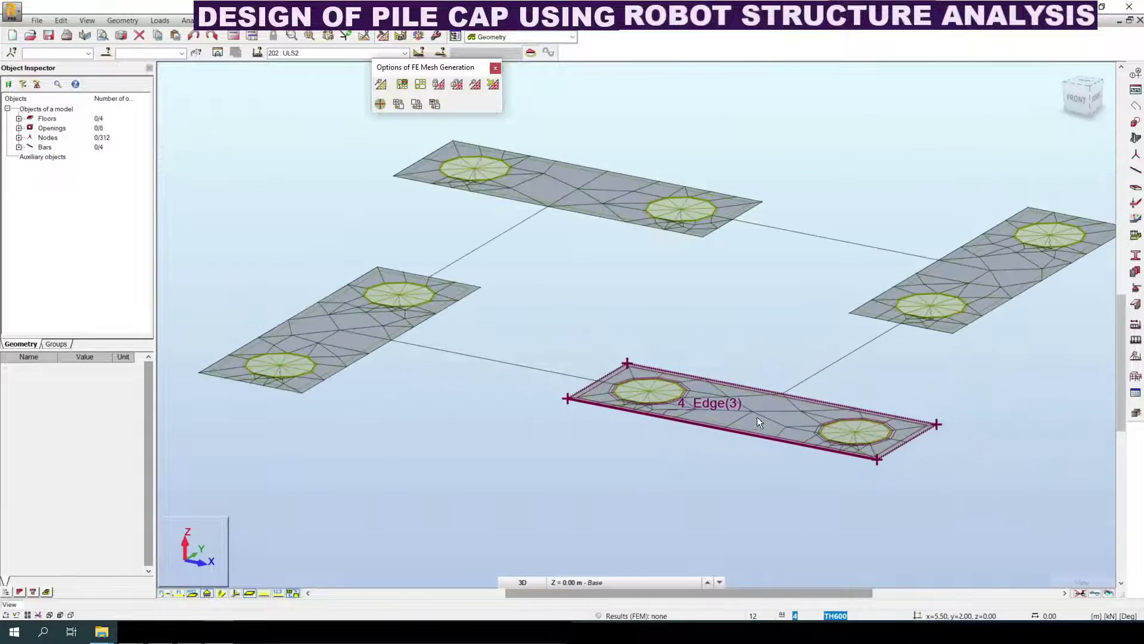
{"action": "key", "text": "Escape"}
{"action": "scroll", "coordinate": [757, 420], "scroll_direction": "up", "scroll_amount": 3}
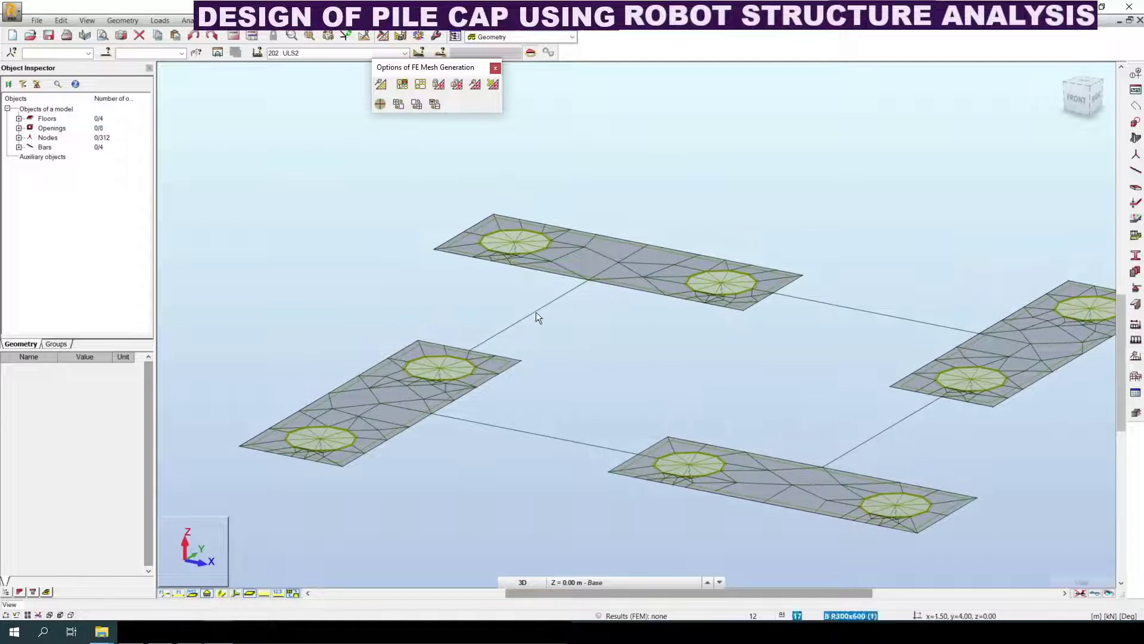
{"action": "middle_click_drag", "start_coordinate": [626, 435], "coordinate": [567, 415]}
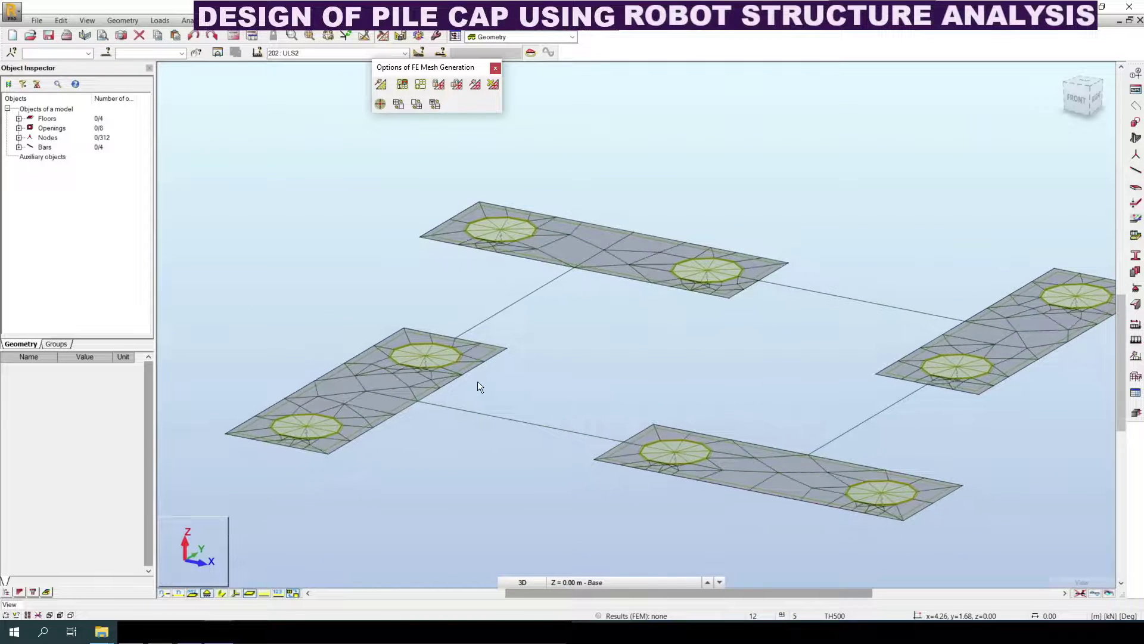
{"action": "left_click", "coordinate": [495, 68]}
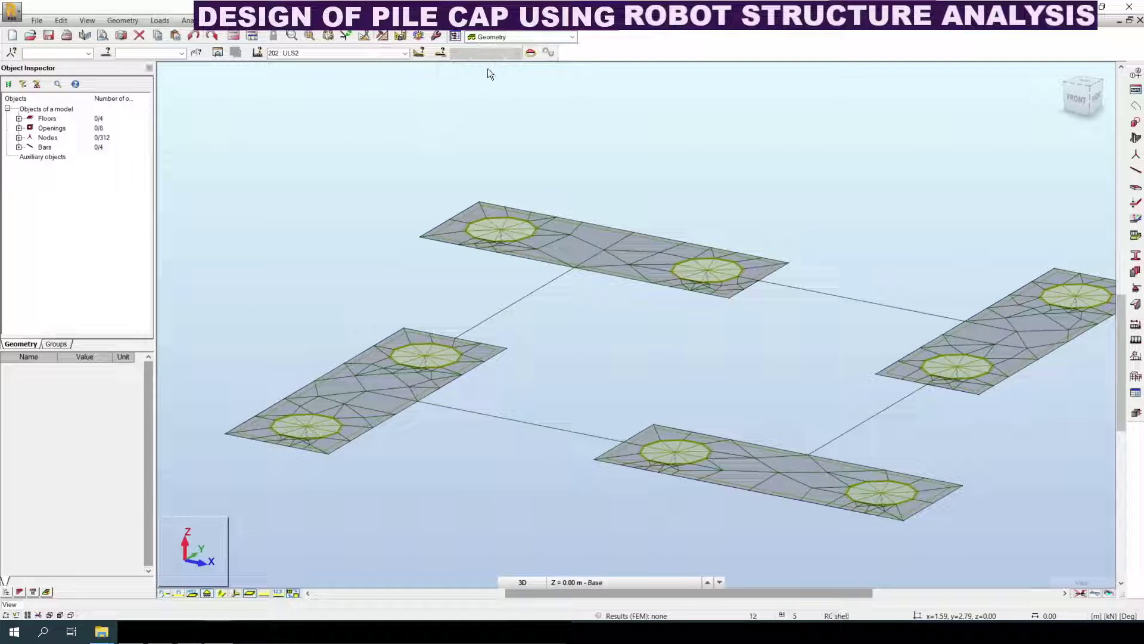
Step: Open the code parameters for the required reinforcement of slabs and walls
{"action": "left_click", "coordinate": [264, 20]}
{"action": "mouse_move", "coordinate": [295, 141]}
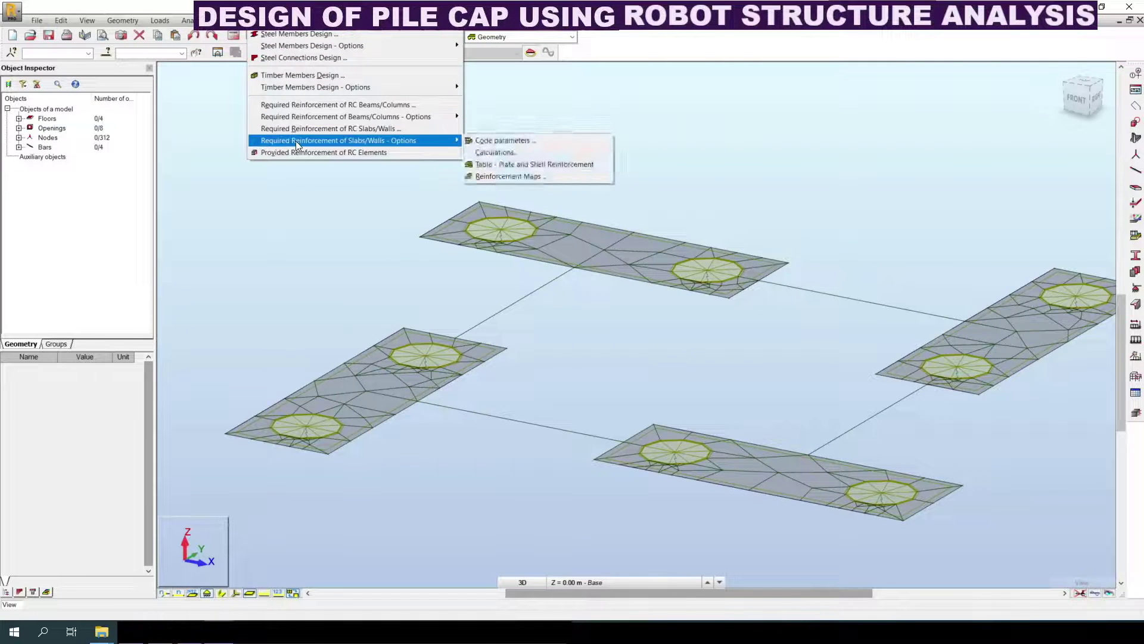
{"action": "left_click", "coordinate": [264, 20]}
{"action": "left_click", "coordinate": [265, 20]}
{"action": "mouse_move", "coordinate": [274, 140]}
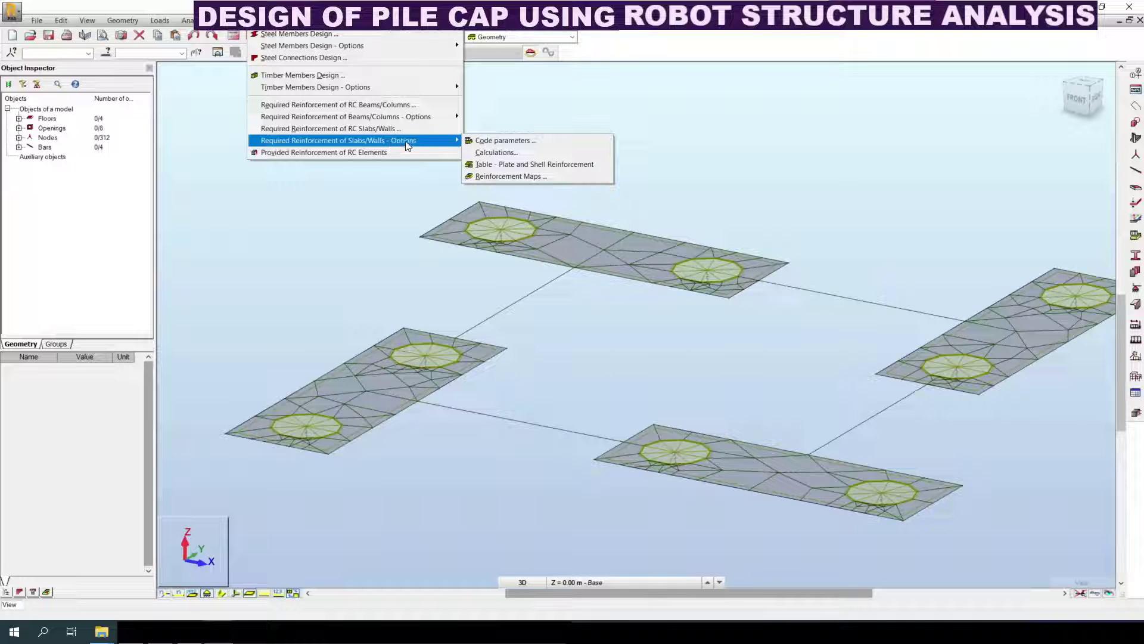
{"action": "left_click", "coordinate": [488, 141]}
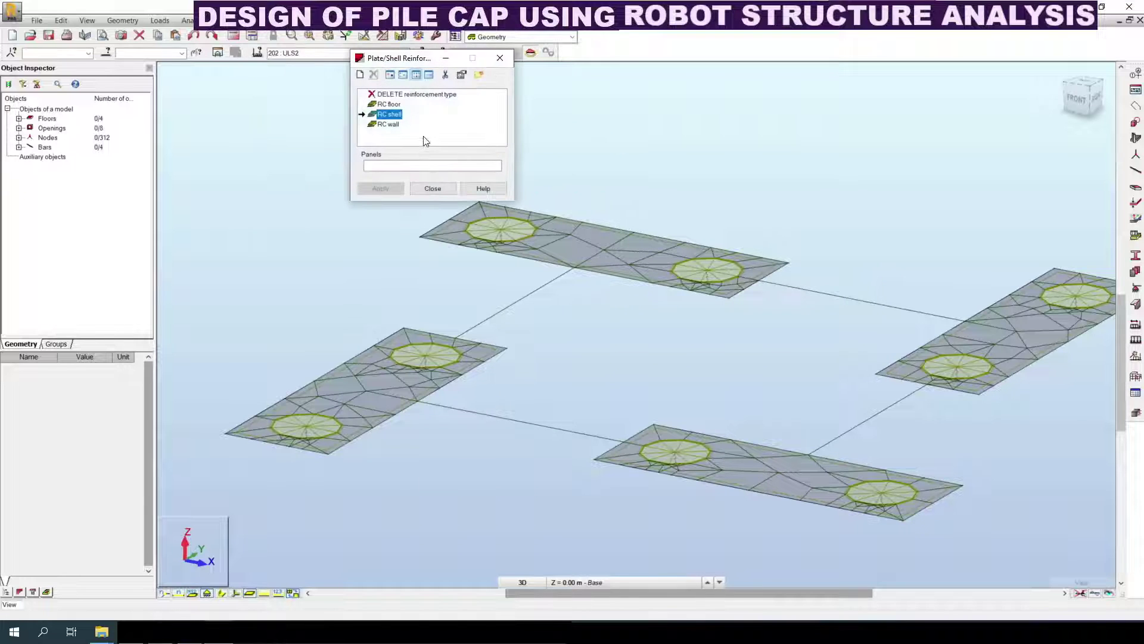
Step: Review the RC shell reinforcement type's general, materials, SLS and reinforcement settings, including the concrete taken from the structure model
{"action": "double_click", "coordinate": [386, 115]}
{"action": "left_click", "coordinate": [394, 97]}
{"action": "left_click", "coordinate": [441, 96]}
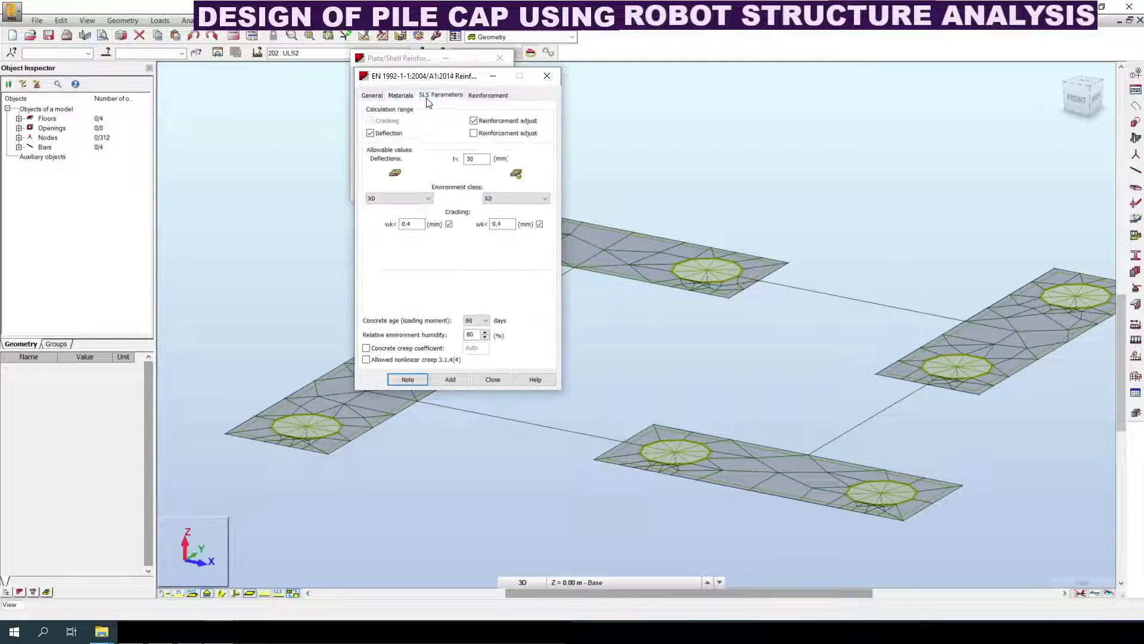
{"action": "left_click", "coordinate": [486, 97]}
{"action": "left_click", "coordinate": [372, 95]}
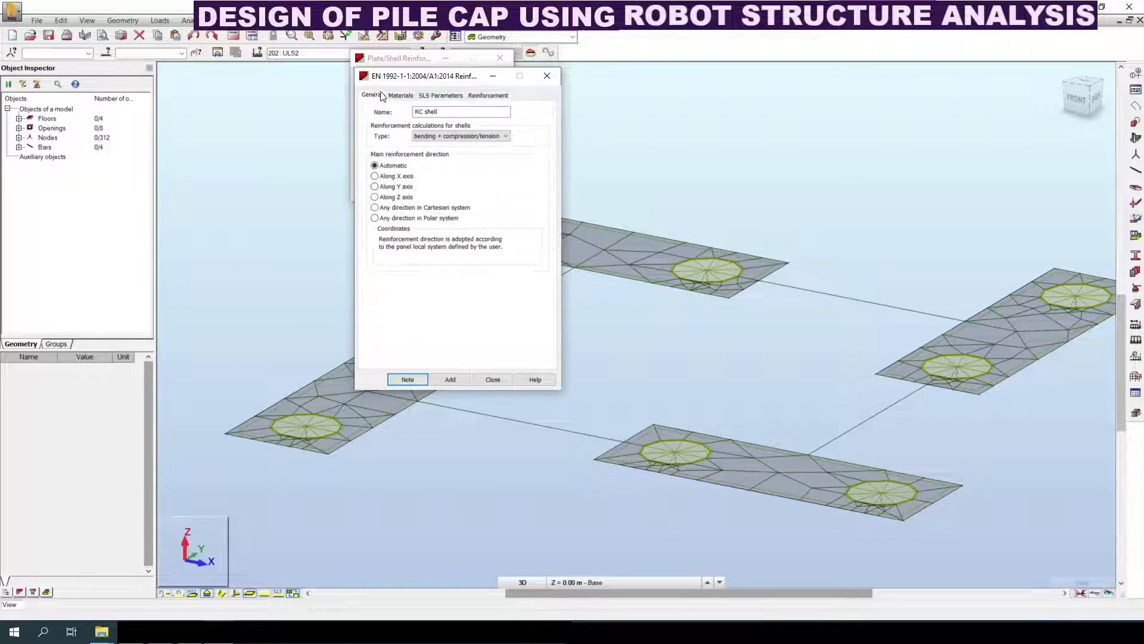
{"action": "left_click", "coordinate": [400, 95]}
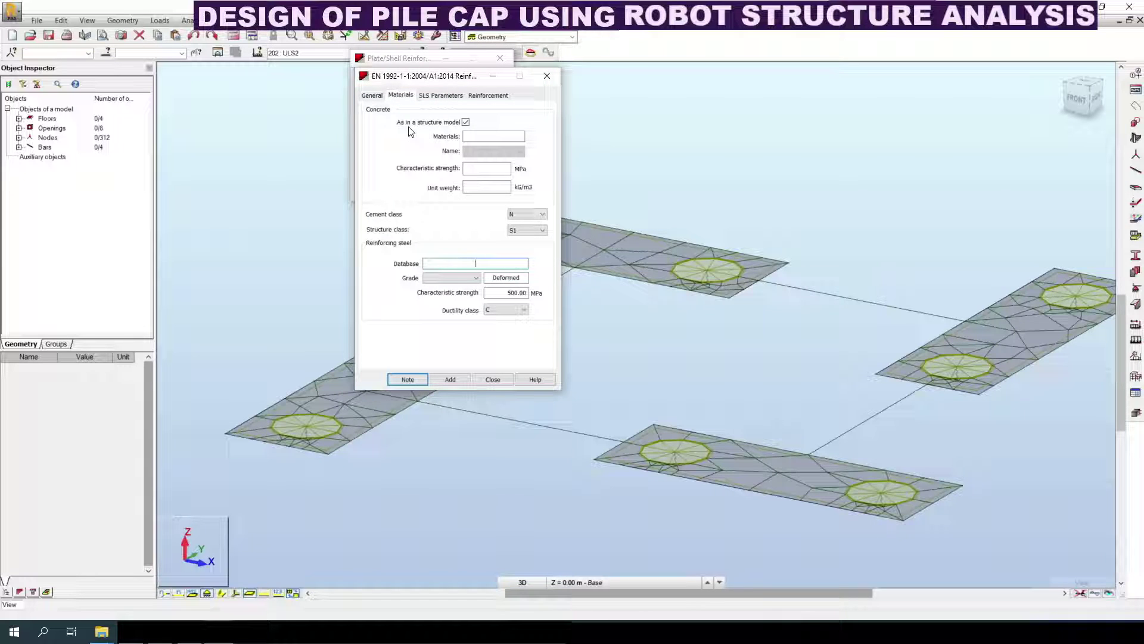
{"action": "left_click", "coordinate": [466, 123]}
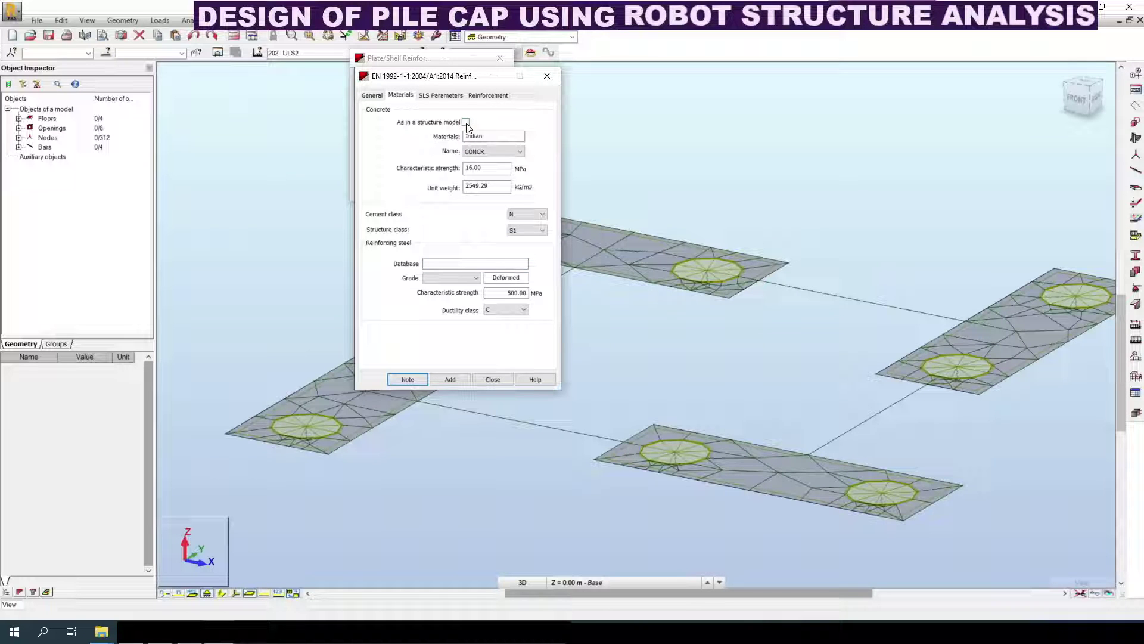
{"action": "left_click", "coordinate": [465, 123]}
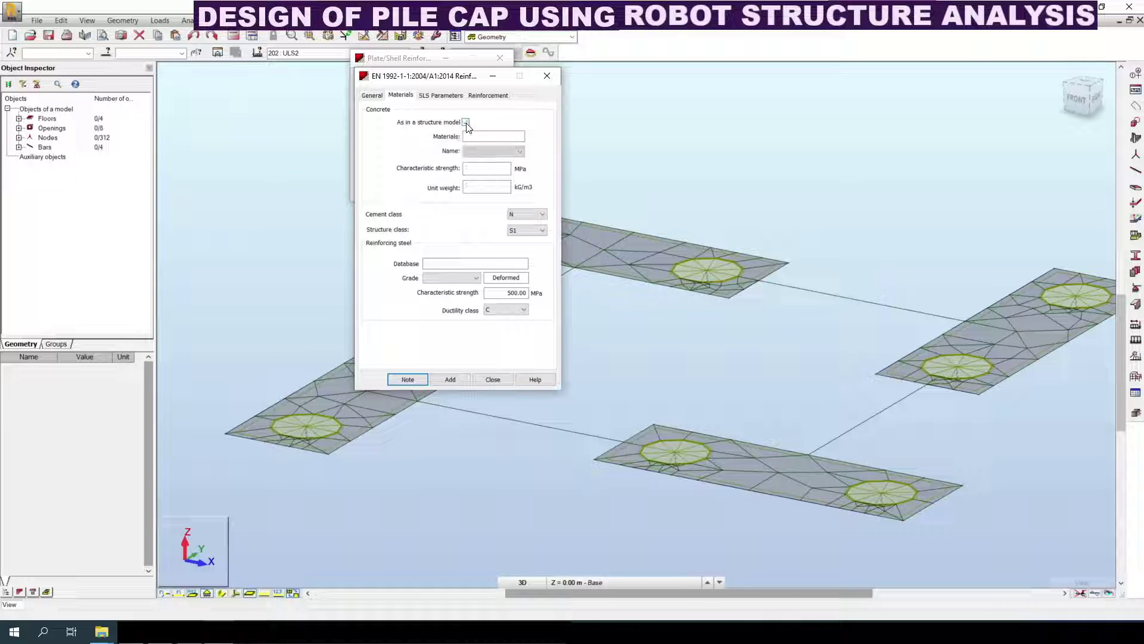
{"action": "left_click", "coordinate": [546, 76]}
{"action": "left_click", "coordinate": [433, 188]}
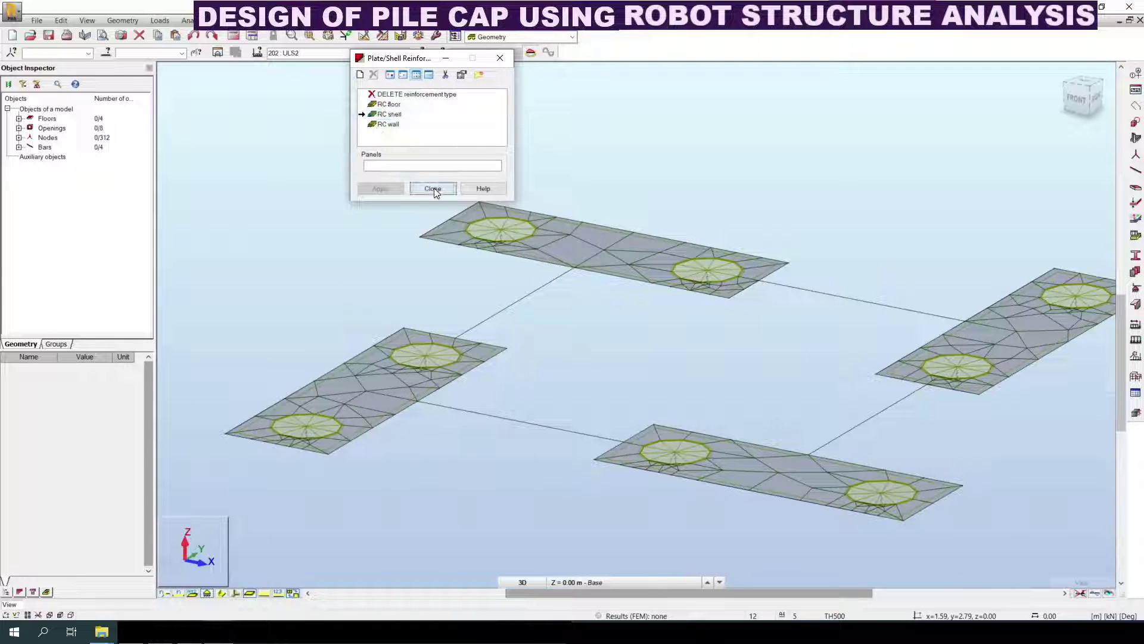
Step: Select pile cap panel 3 and check its calculation model and reinforcement type options in its properties
{"action": "scroll", "coordinate": [470, 338], "scroll_direction": "down", "scroll_amount": 2}
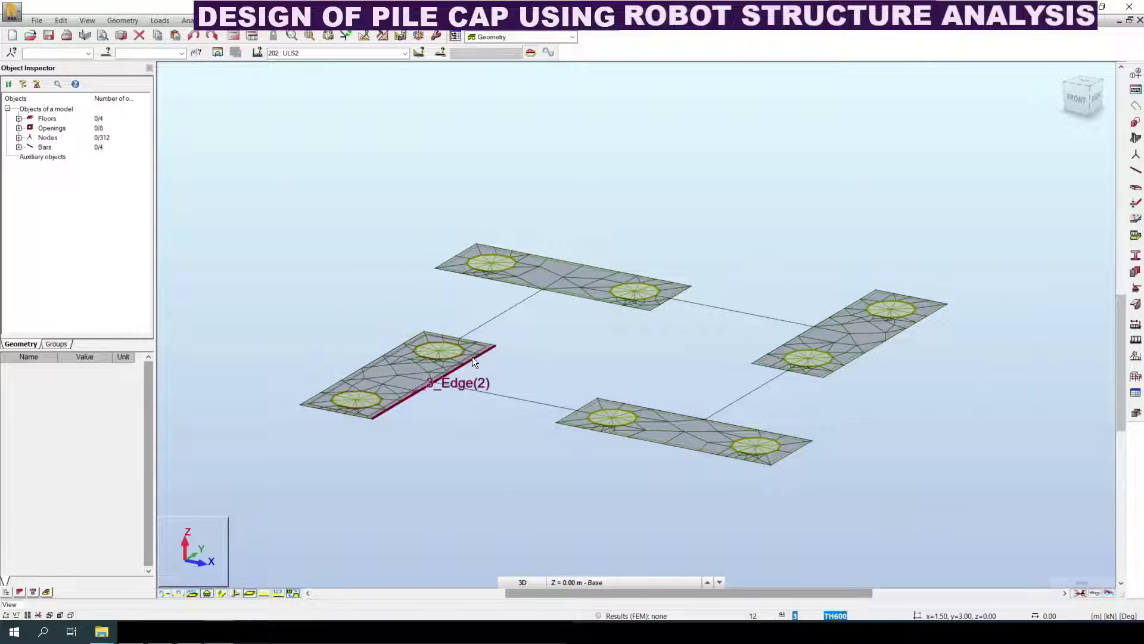
{"action": "left_click", "coordinate": [472, 357]}
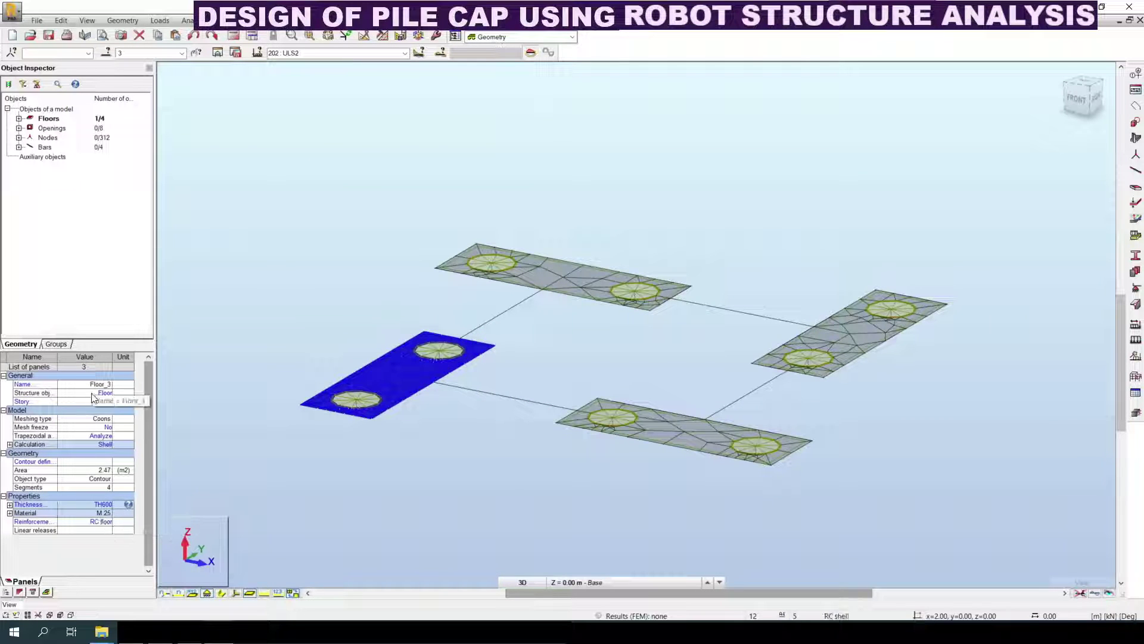
{"action": "left_click", "coordinate": [106, 444]}
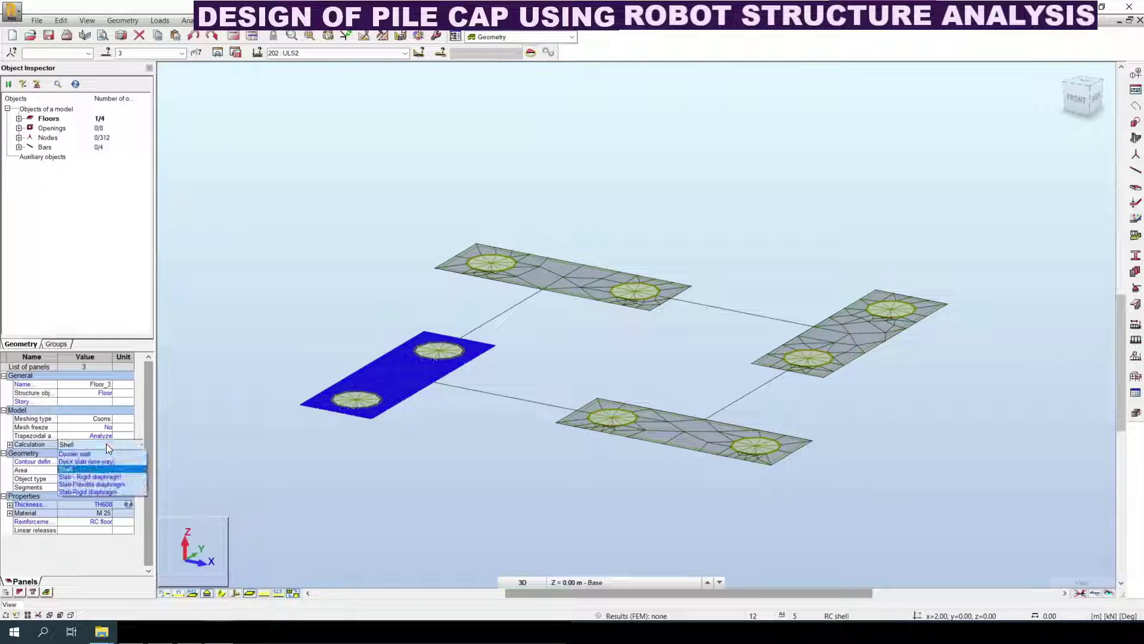
{"action": "left_click", "coordinate": [84, 469]}
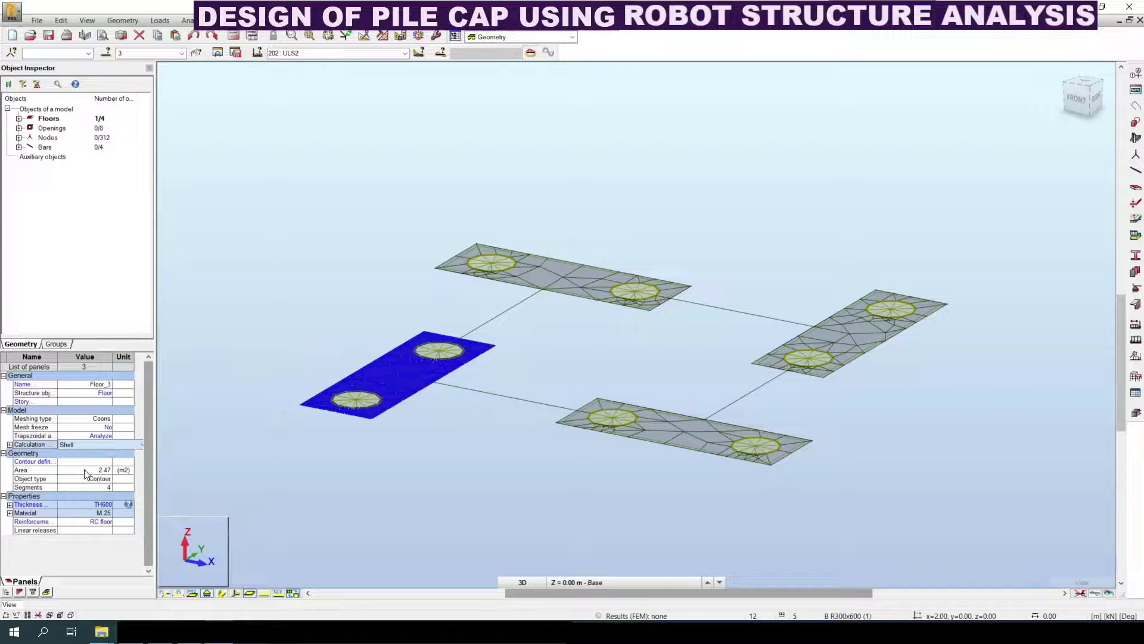
{"action": "left_click", "coordinate": [102, 521]}
{"action": "left_click", "coordinate": [103, 524]}
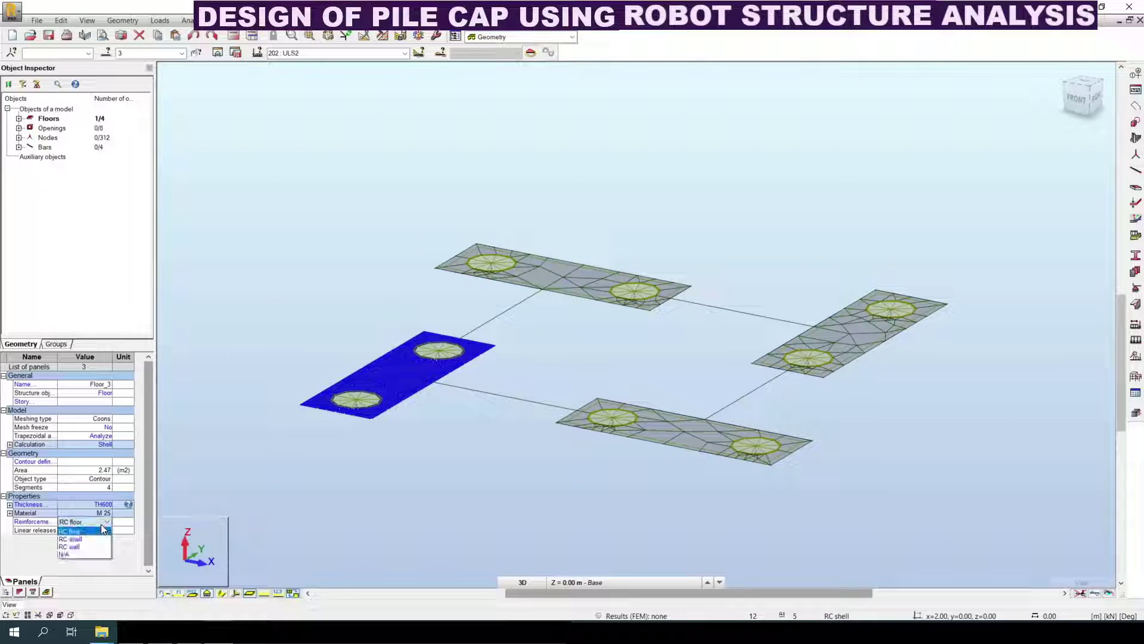
{"action": "left_click", "coordinate": [215, 523]}
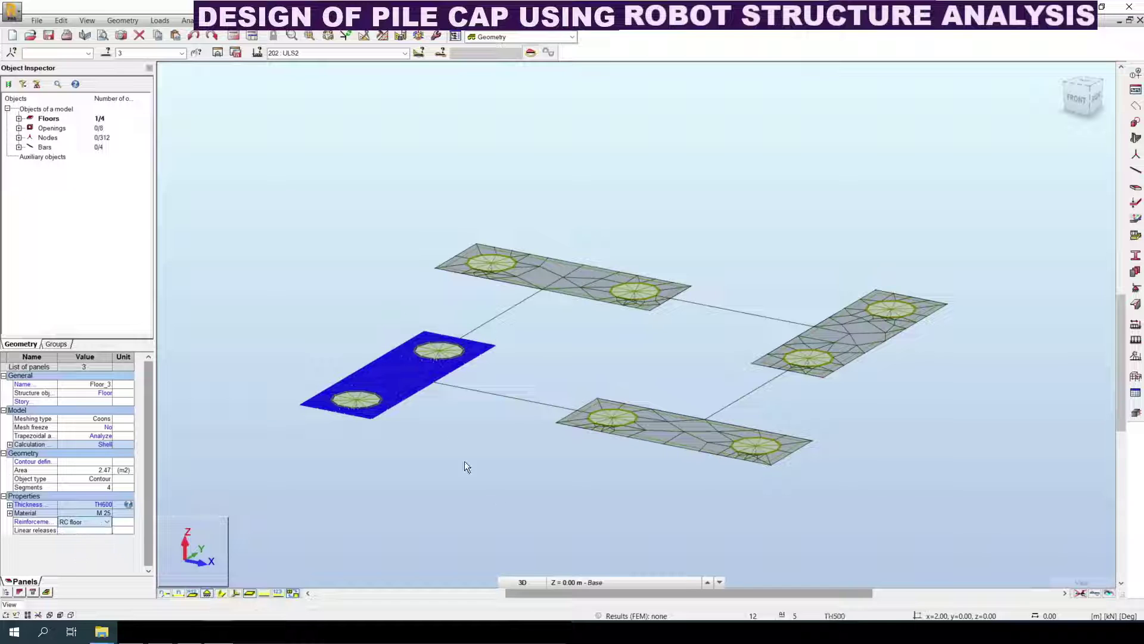
Step: Select all four pile cap panels and assign a reinforcement type to them
{"action": "left_click_drag", "start_coordinate": [287, 120], "coordinate": [987, 544]}
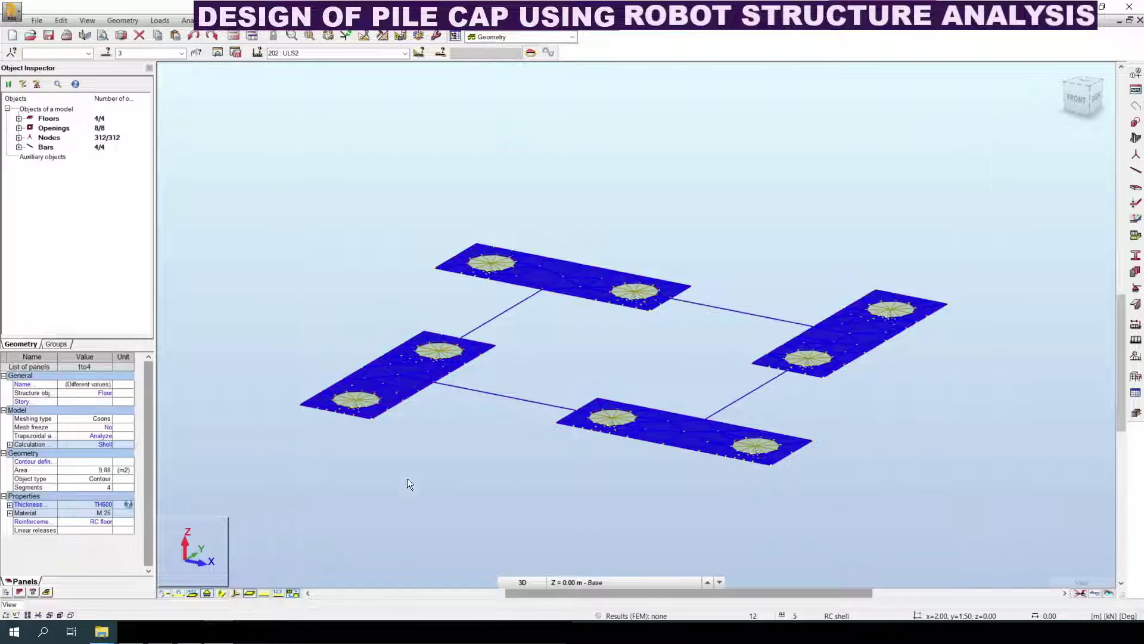
{"action": "left_click", "coordinate": [569, 341]}
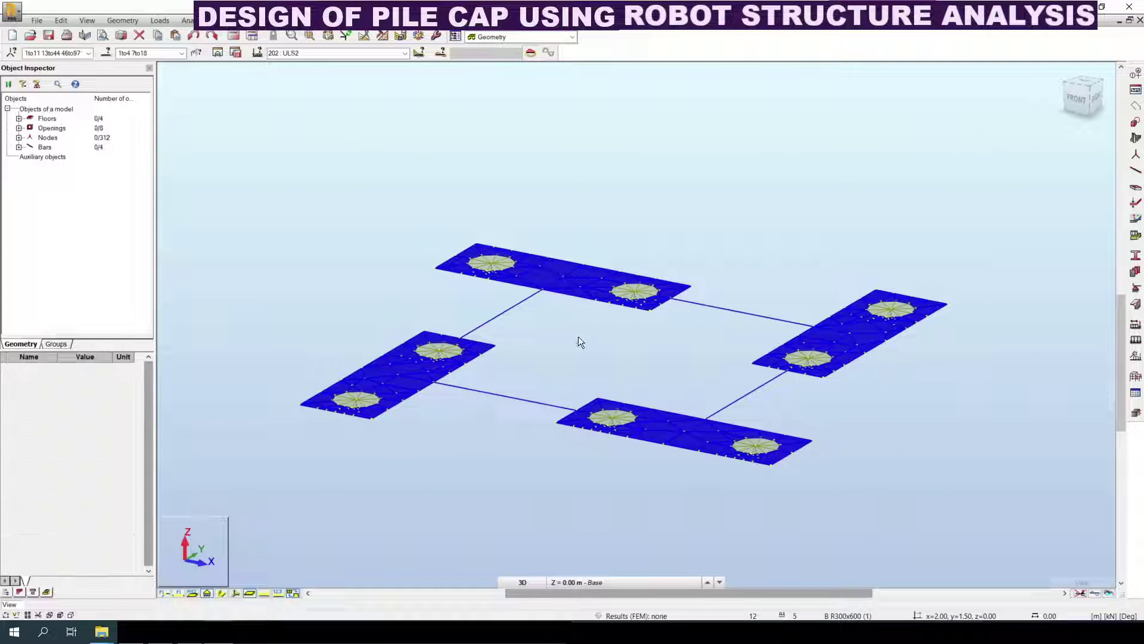
{"action": "left_click", "coordinate": [590, 296]}
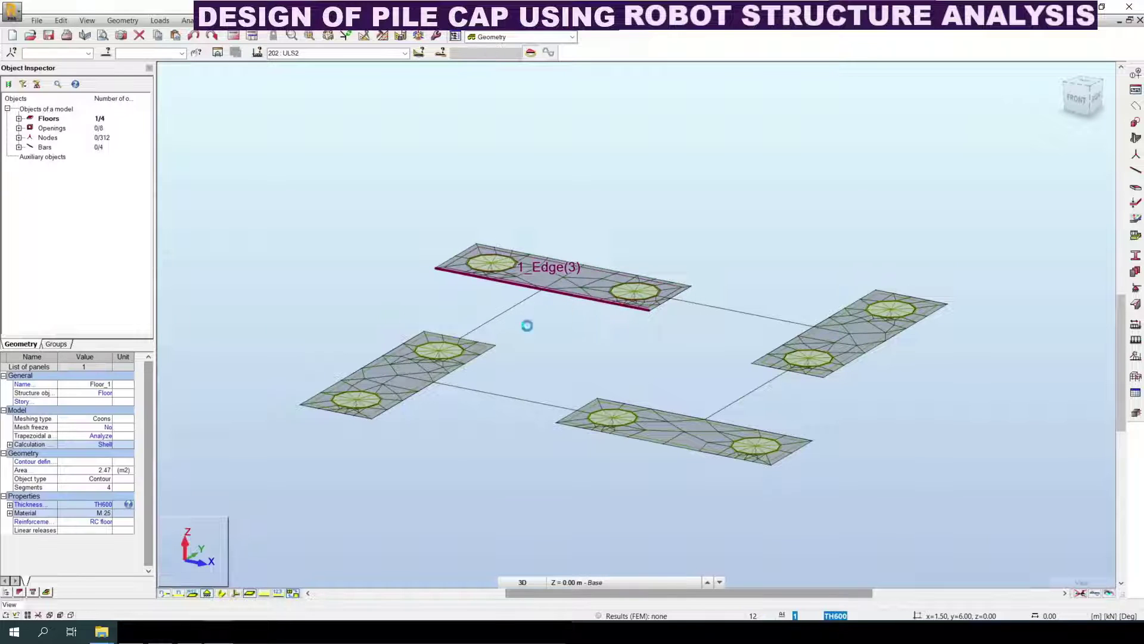
{"action": "left_click", "coordinate": [399, 352]}
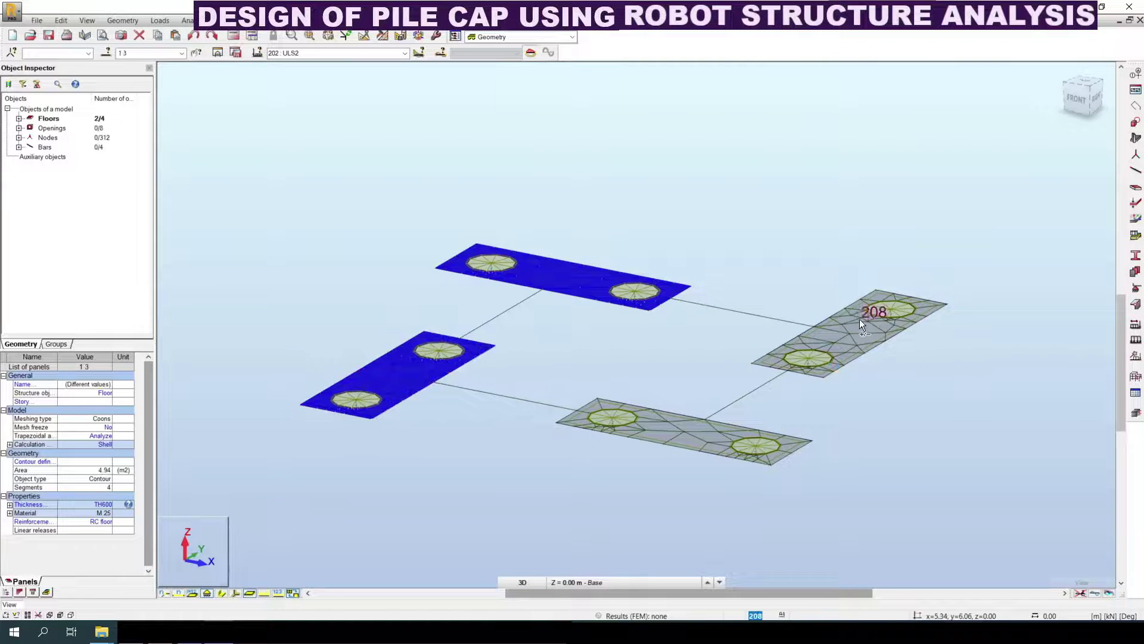
{"action": "left_click", "coordinate": [757, 462]}
{"action": "left_click", "coordinate": [758, 459]}
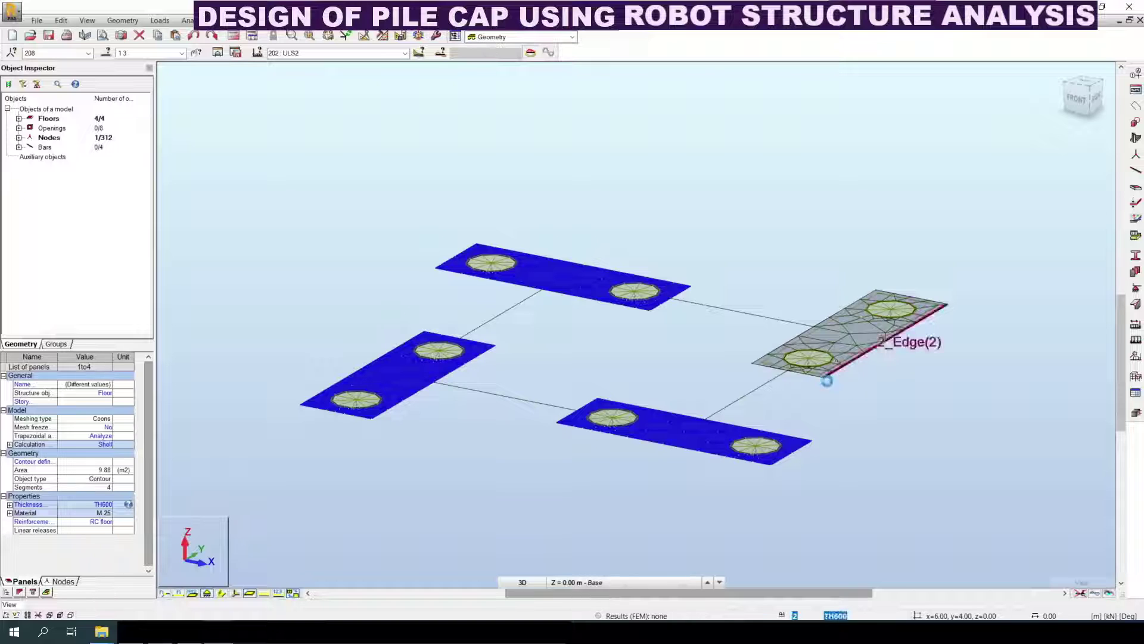
{"action": "left_click", "coordinate": [824, 375]}
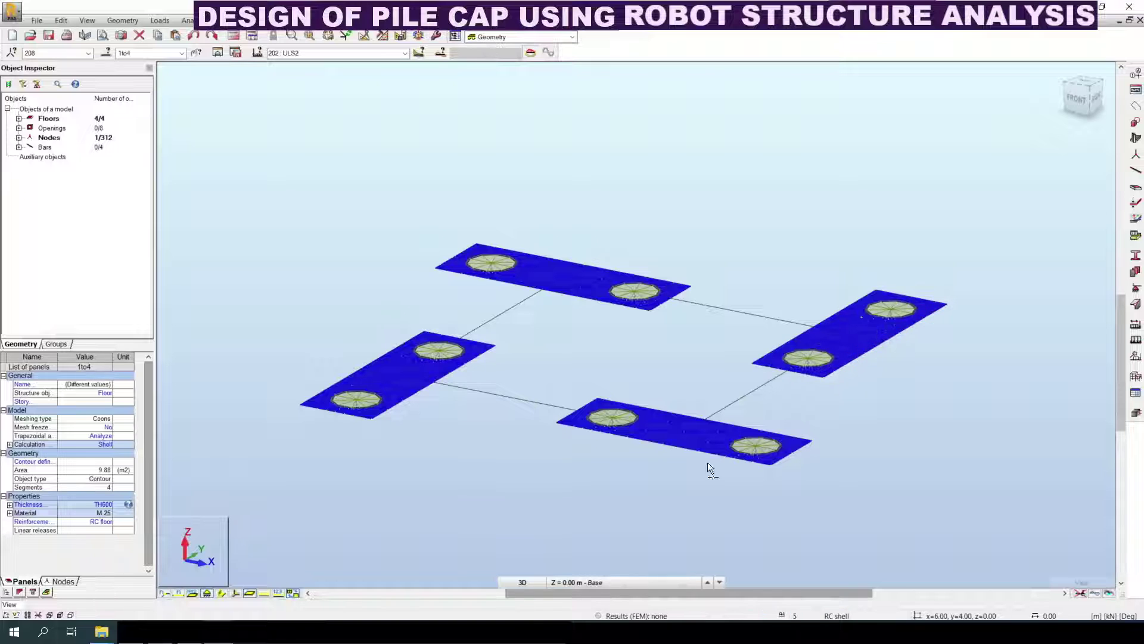
{"action": "left_click", "coordinate": [106, 521]}
{"action": "left_click", "coordinate": [81, 540]}
{"action": "left_click", "coordinate": [449, 478]}
Step: Select the four connecting beams, bars 15 to 18, and set their structure object type to Beam
{"action": "left_click", "coordinate": [515, 398]}
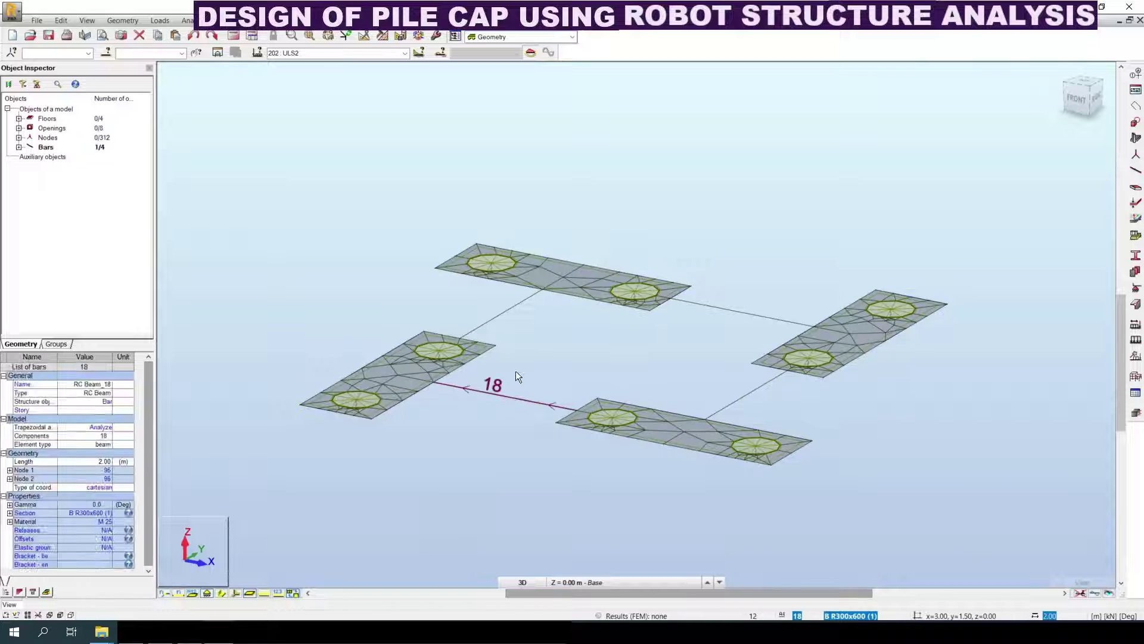
{"action": "left_click", "coordinate": [504, 313], "text": "ctrl"}
{"action": "left_click", "coordinate": [700, 298], "text": "ctrl"}
{"action": "left_click", "coordinate": [736, 403], "text": "ctrl"}
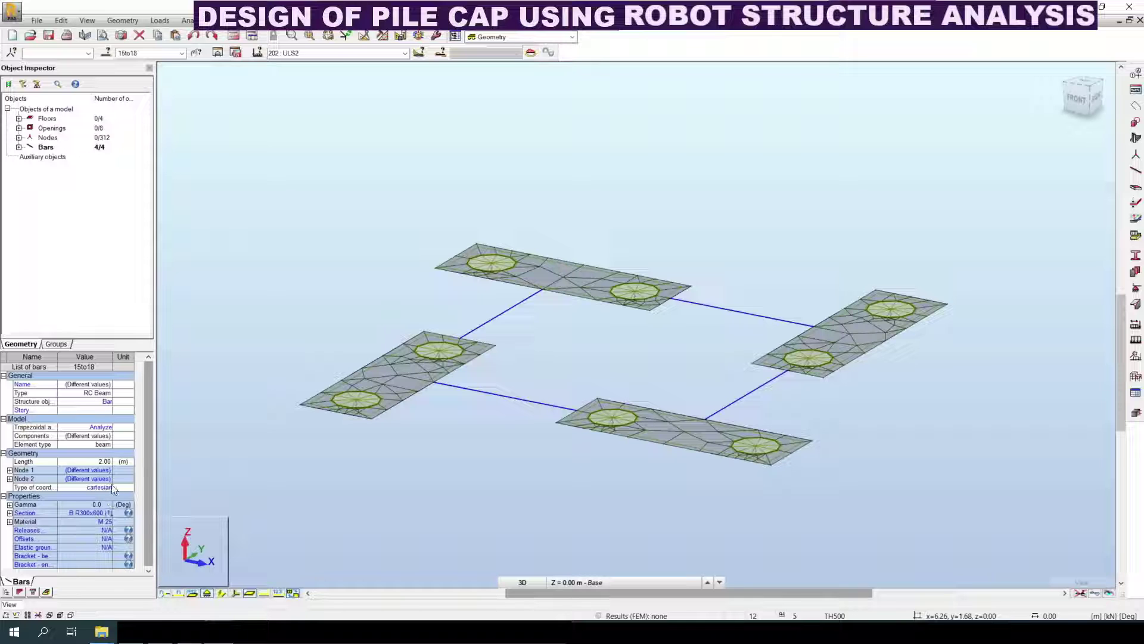
{"action": "left_click", "coordinate": [101, 402]}
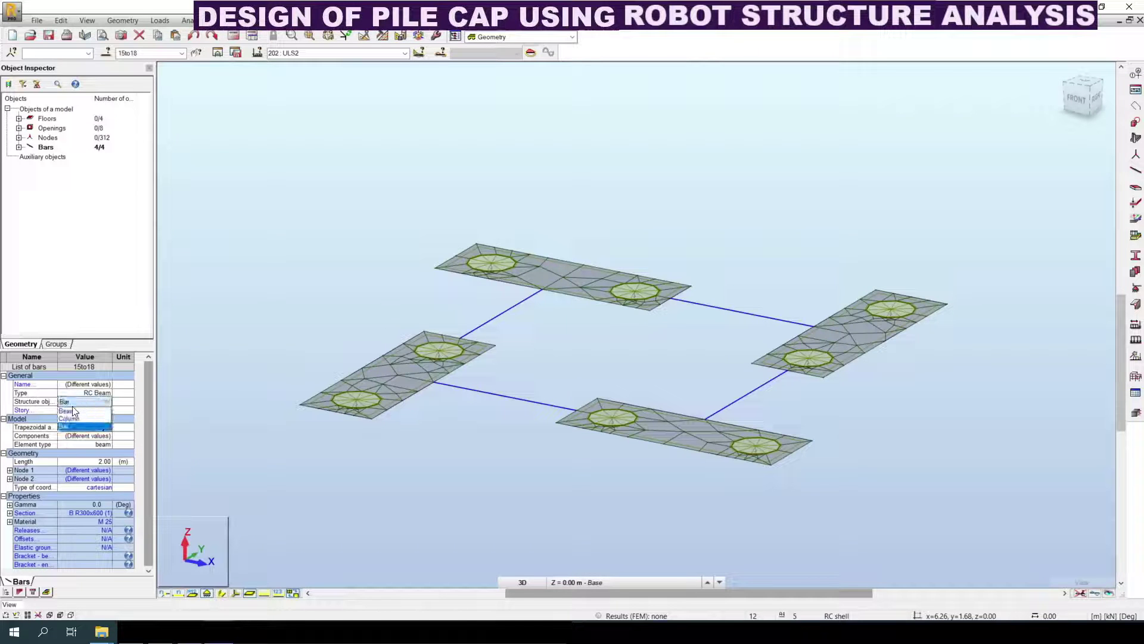
{"action": "left_click", "coordinate": [69, 409]}
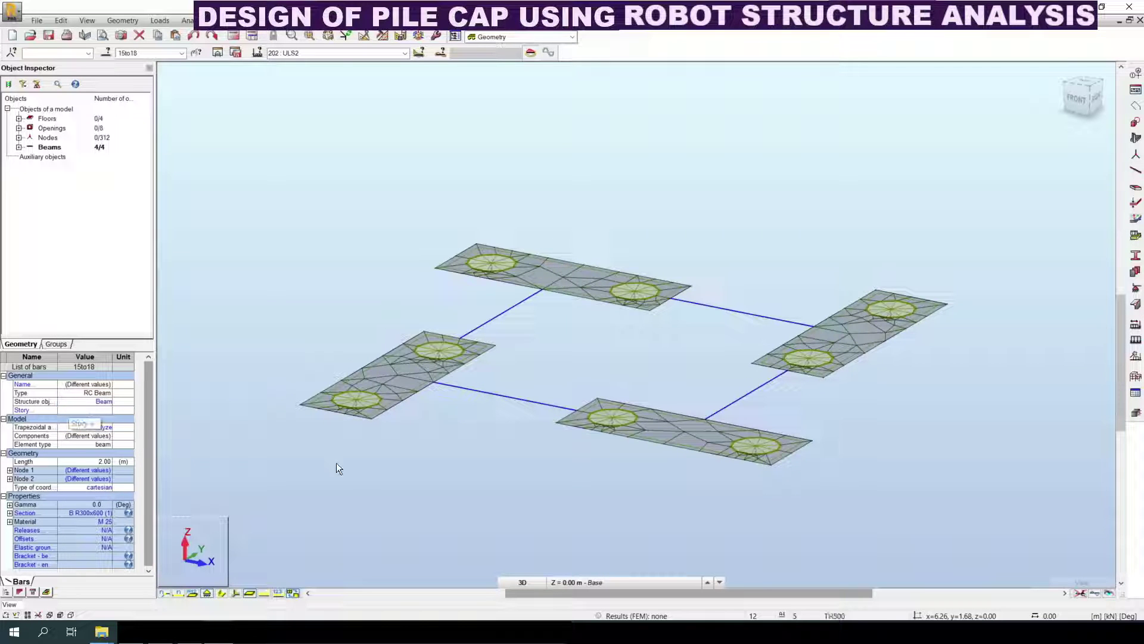
{"action": "left_click", "coordinate": [401, 503]}
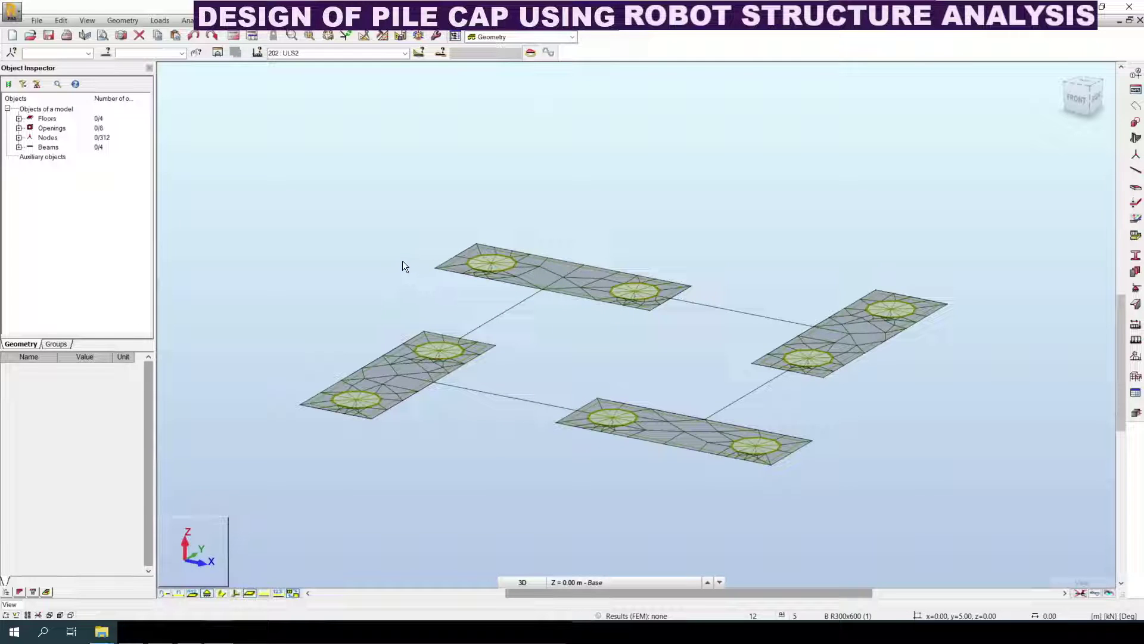
Step: Open the code parameters for the required reinforcement of beams and columns, and review the RC Beam member type definition
{"action": "left_click", "coordinate": [259, 20]}
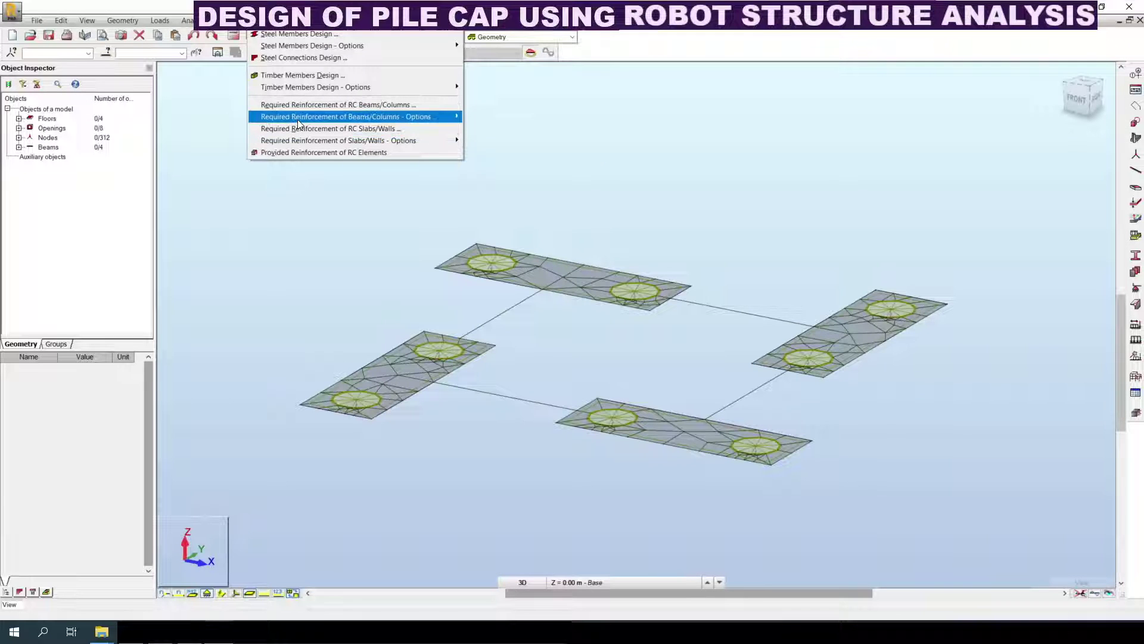
{"action": "mouse_move", "coordinate": [298, 123]}
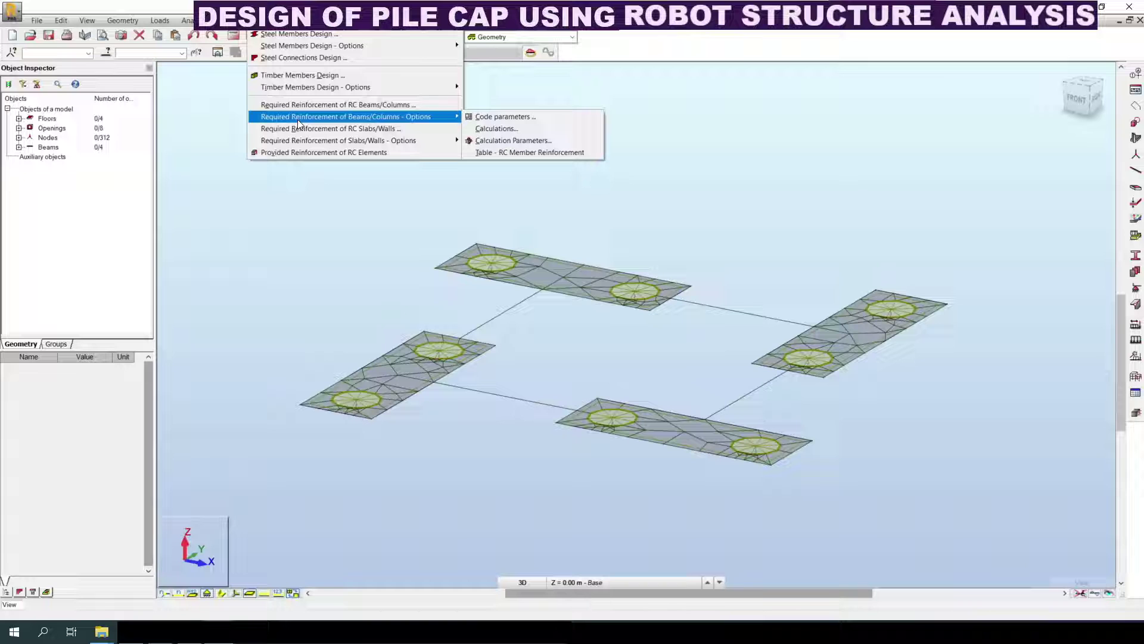
{"action": "left_click", "coordinate": [490, 117]}
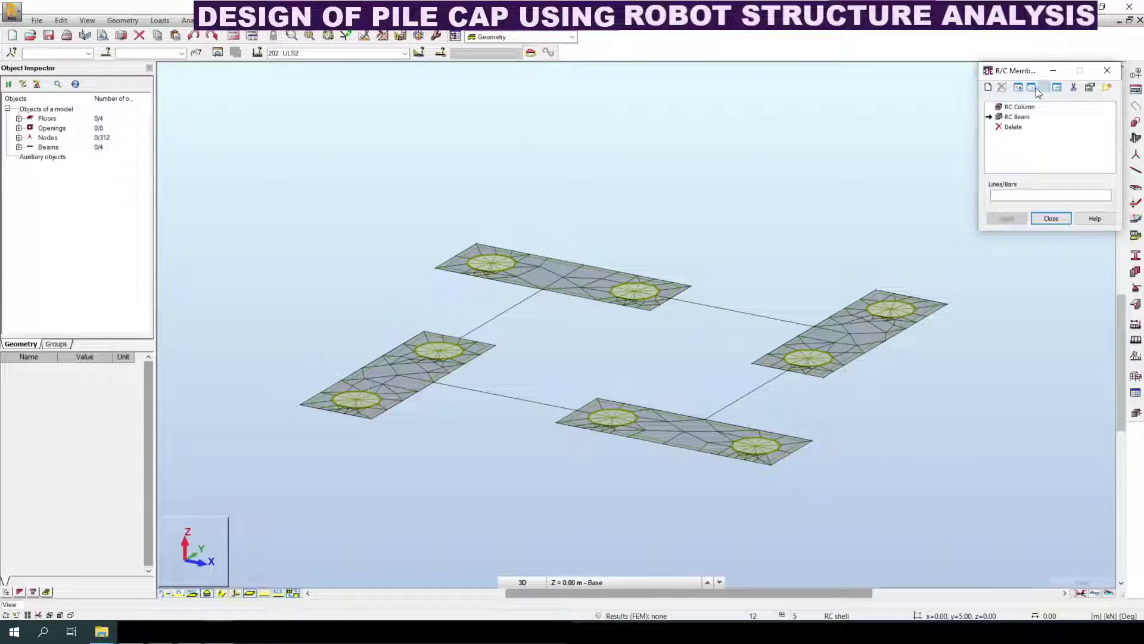
{"action": "left_click_drag", "start_coordinate": [1007, 75], "coordinate": [409, 259]}
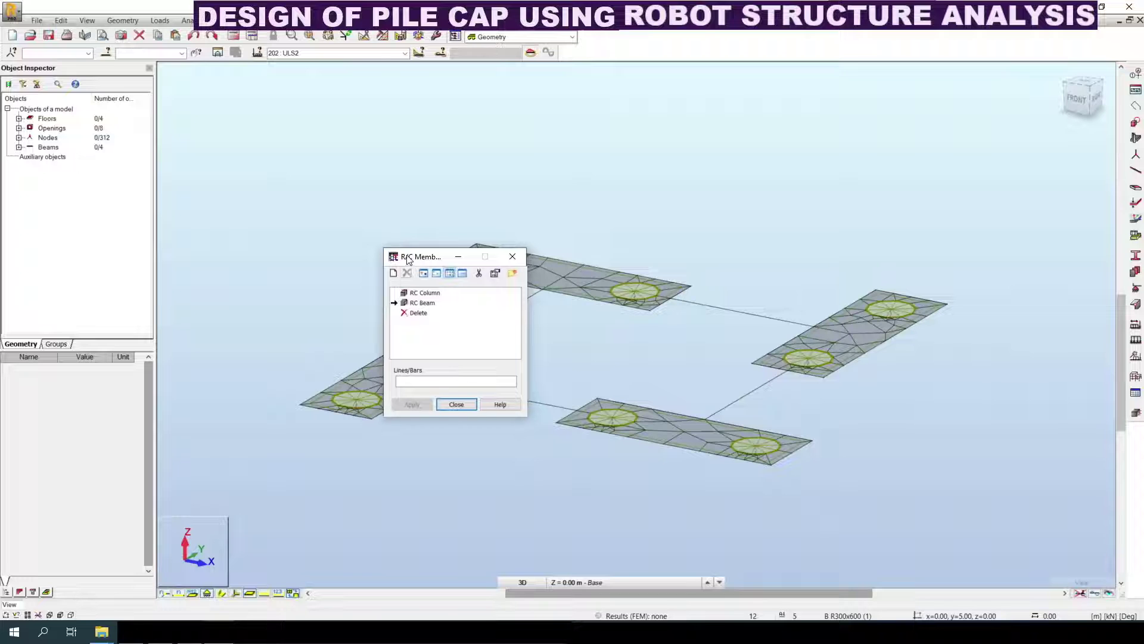
{"action": "double_click", "coordinate": [420, 304]}
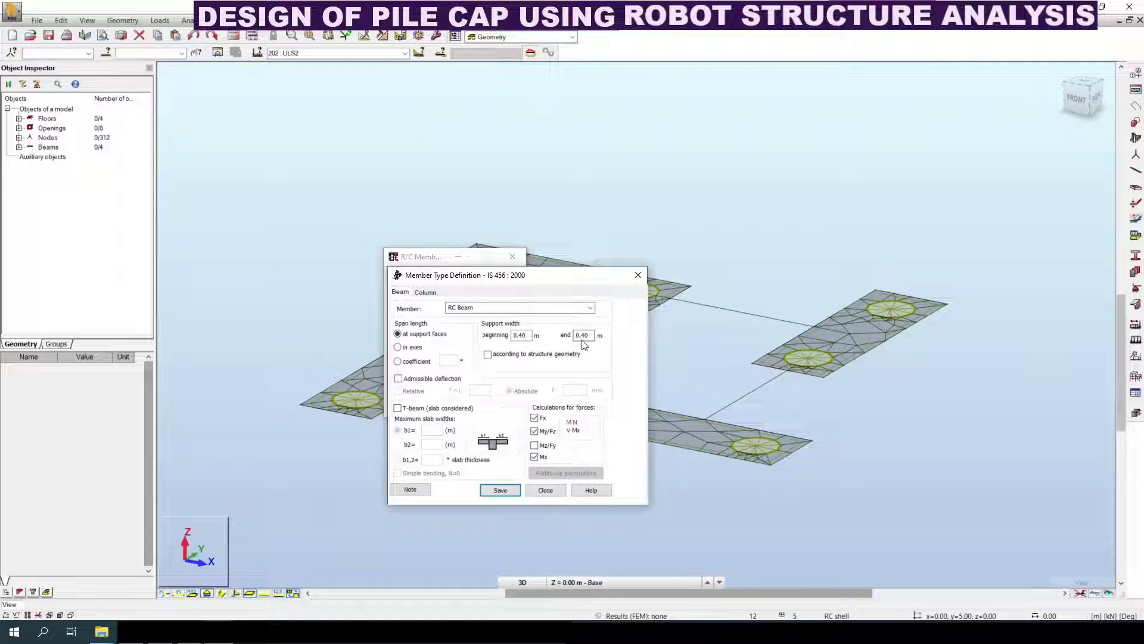
{"action": "left_click", "coordinate": [639, 275]}
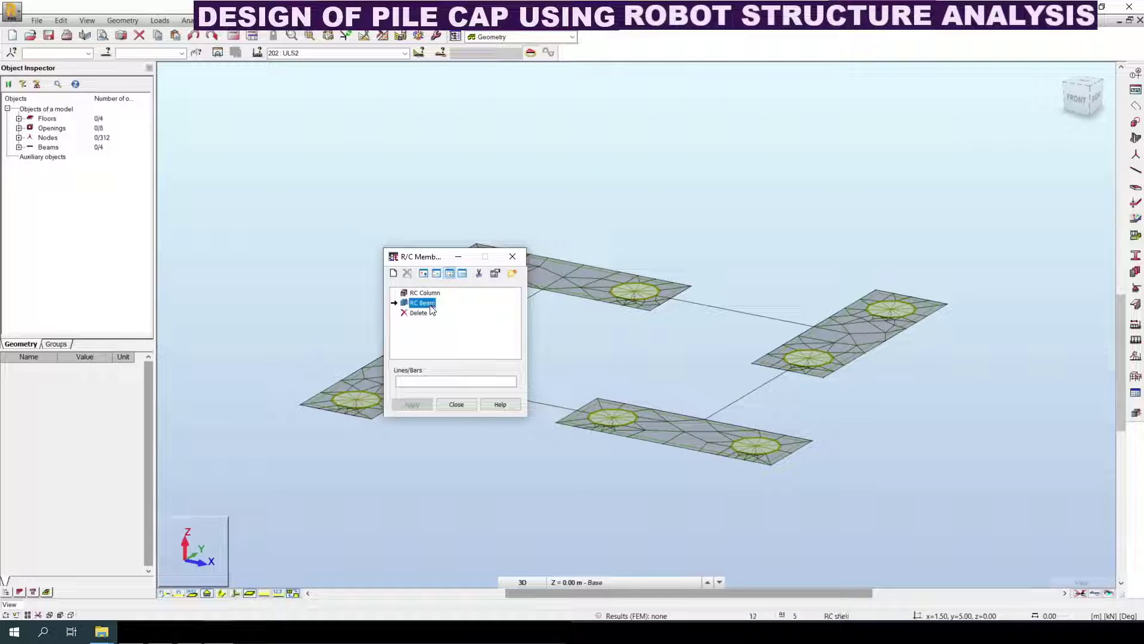
Step: Show the bar numbers in the model and assign the RC Beam member type to bars 15TO18
{"action": "left_click", "coordinate": [422, 382]}
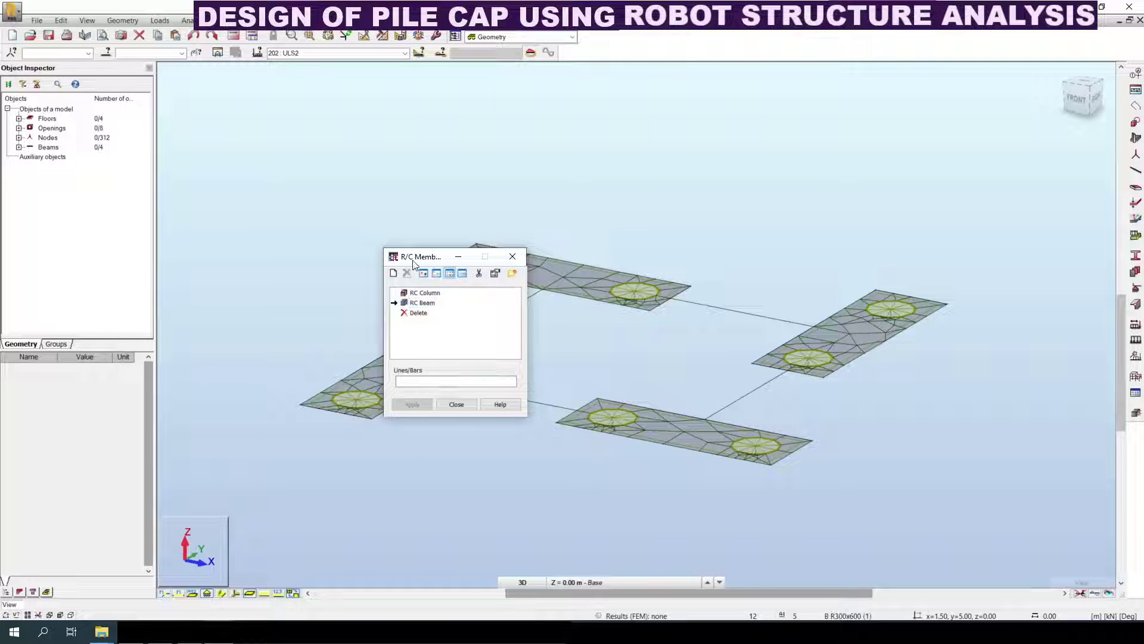
{"action": "left_click_drag", "start_coordinate": [413, 261], "coordinate": [345, 369]}
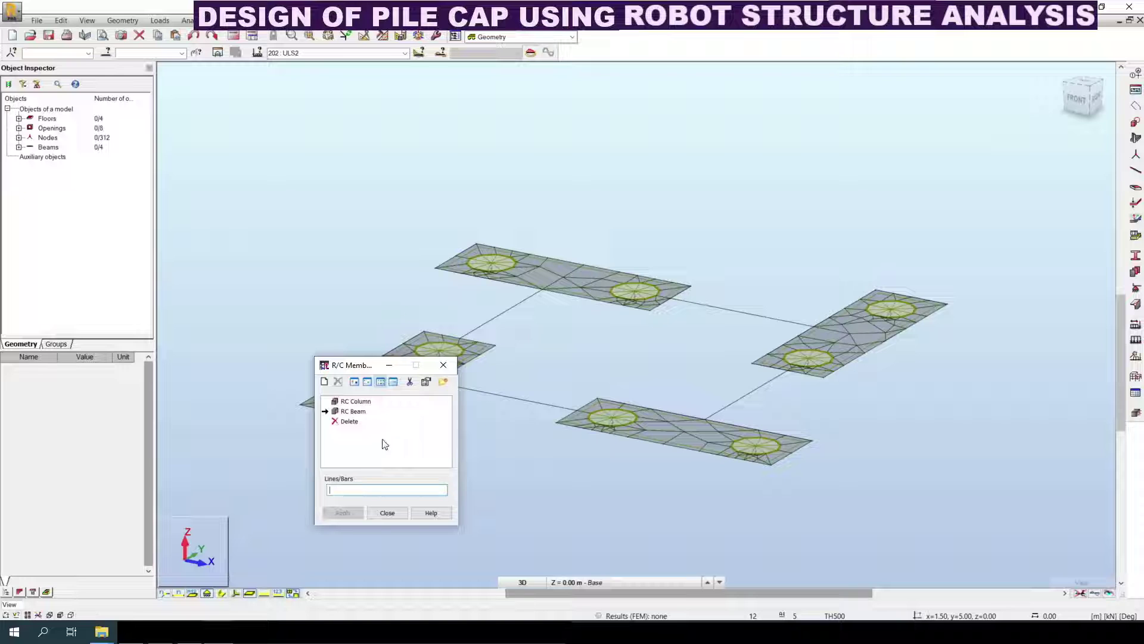
{"action": "left_click", "coordinate": [178, 594]}
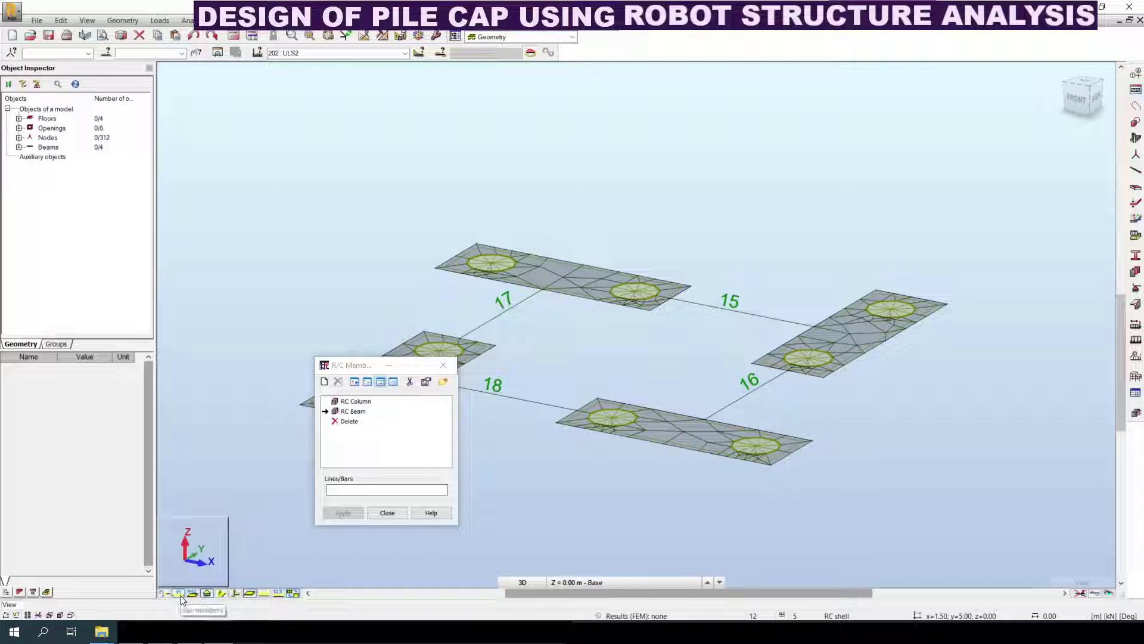
{"action": "left_click", "coordinate": [356, 412]}
{"action": "left_click", "coordinate": [351, 490]}
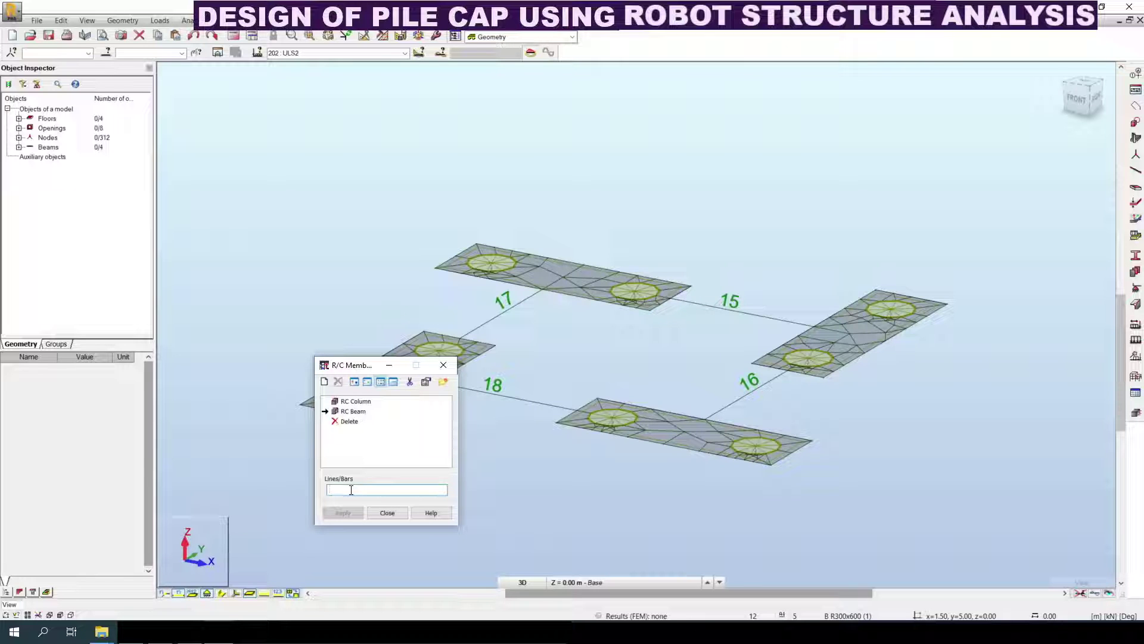
{"action": "type", "text": "15TO18"}
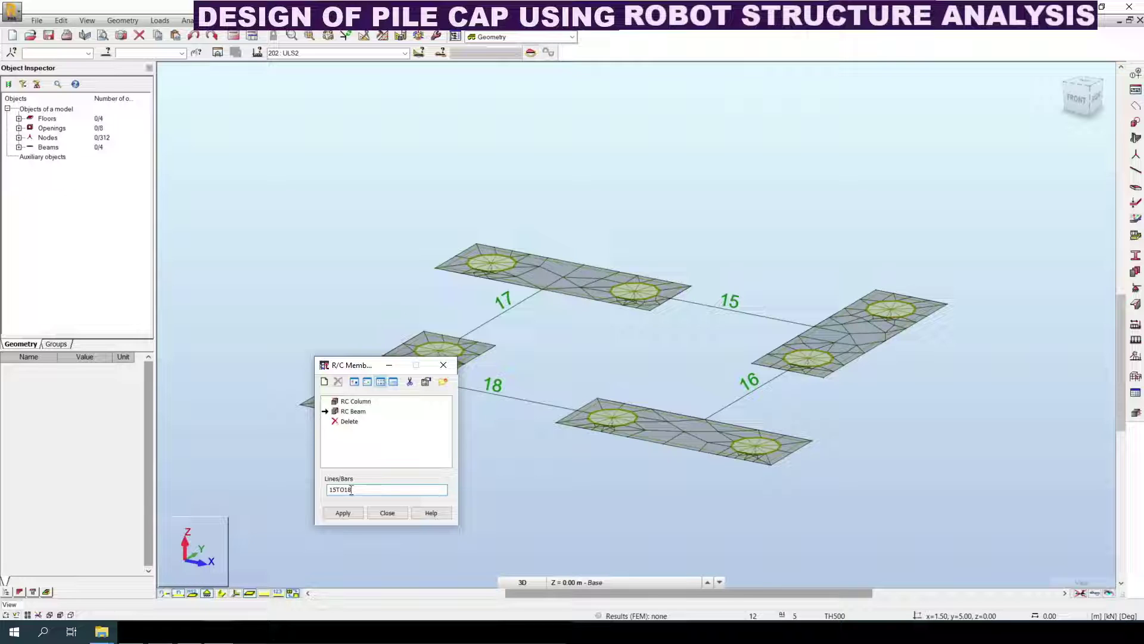
{"action": "left_click", "coordinate": [343, 514]}
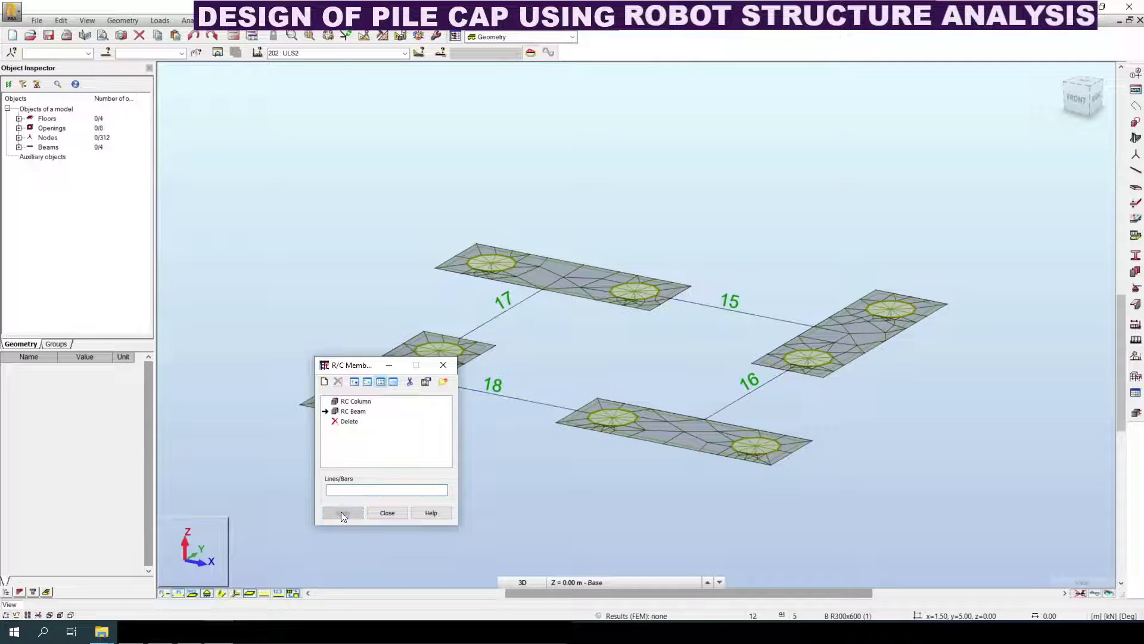
{"action": "left_click", "coordinate": [443, 365]}
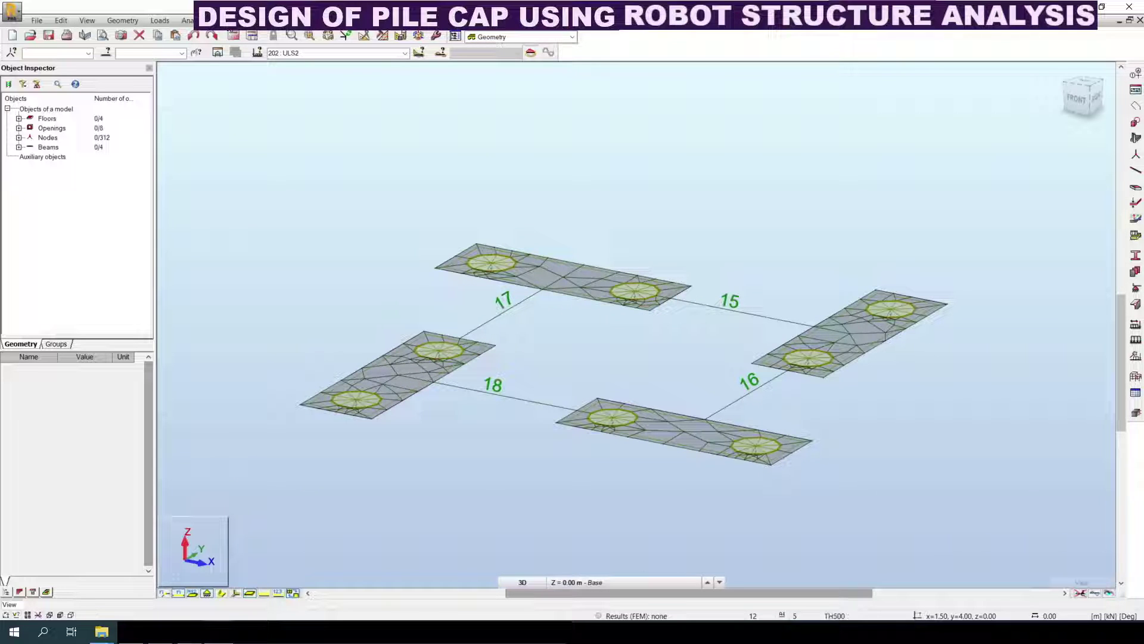
Step: Calculate the required RC slab reinforcement for panels 1 to 4, and close the calculation status and message windows
{"action": "left_click", "coordinate": [259, 20]}
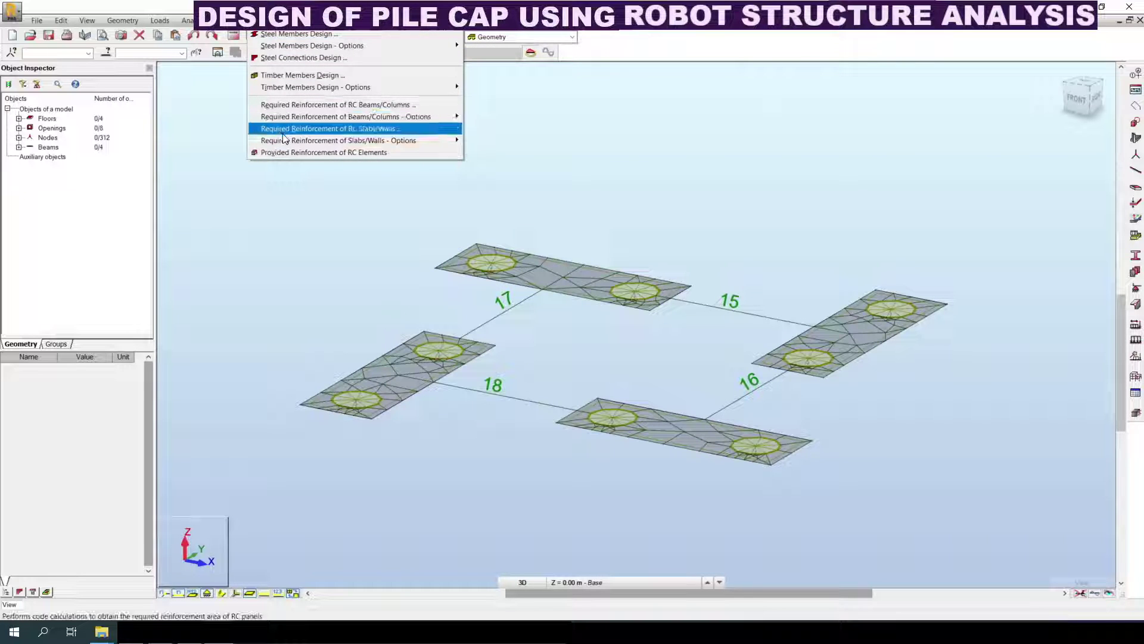
{"action": "mouse_move", "coordinate": [283, 140]}
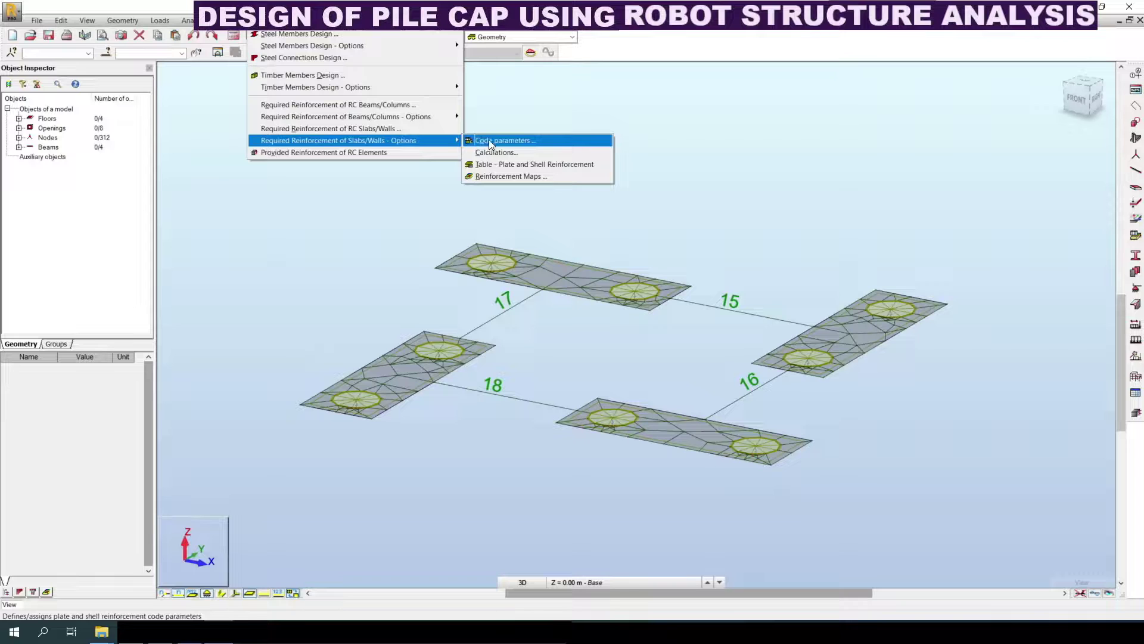
{"action": "left_click", "coordinate": [388, 129]}
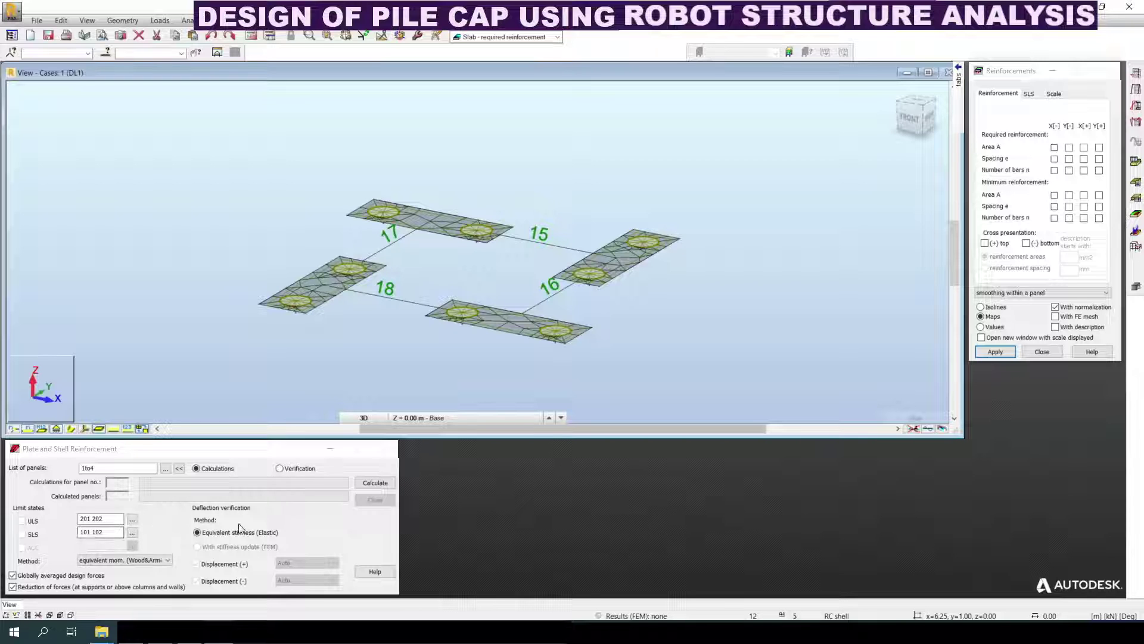
{"action": "left_click", "coordinate": [366, 484]}
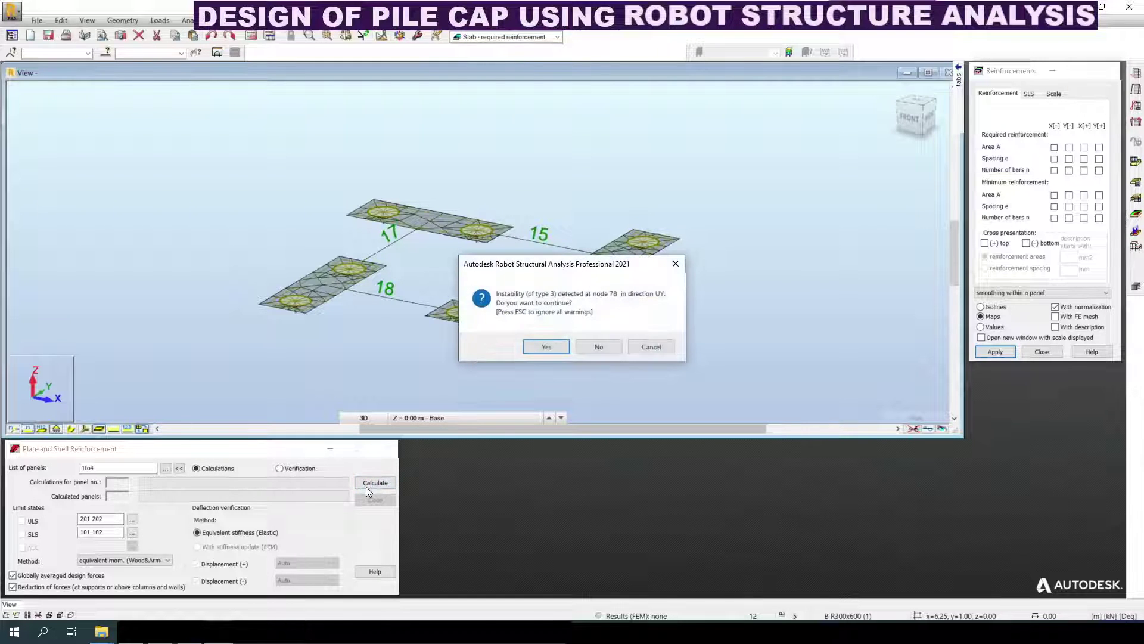
{"action": "left_click", "coordinate": [548, 348]}
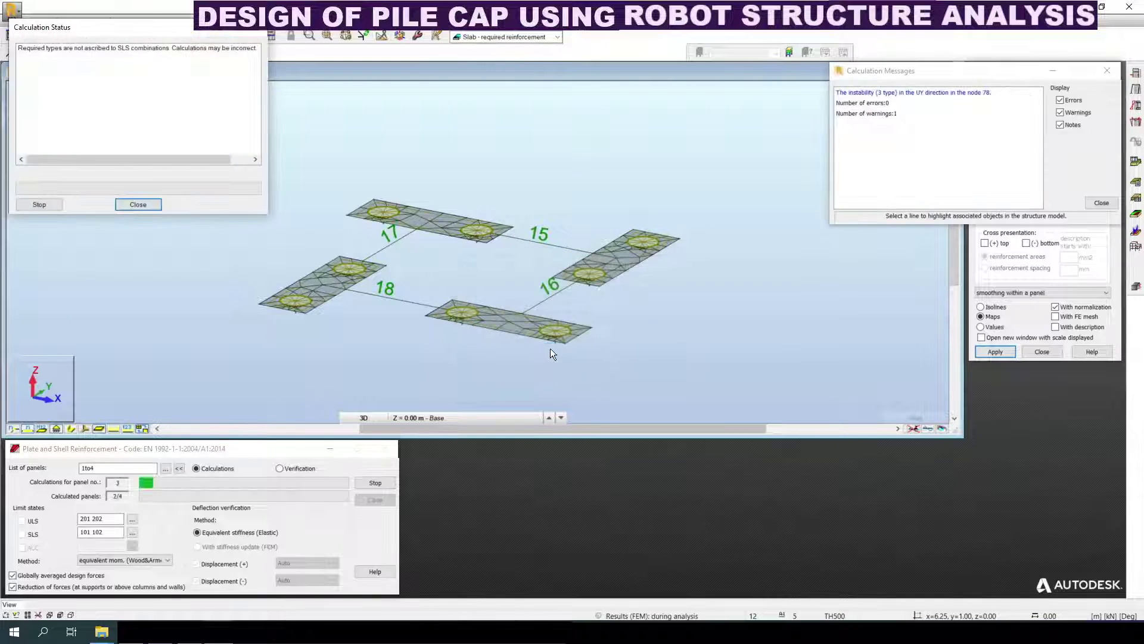
{"action": "left_click", "coordinate": [143, 205]}
{"action": "left_click", "coordinate": [1105, 72]}
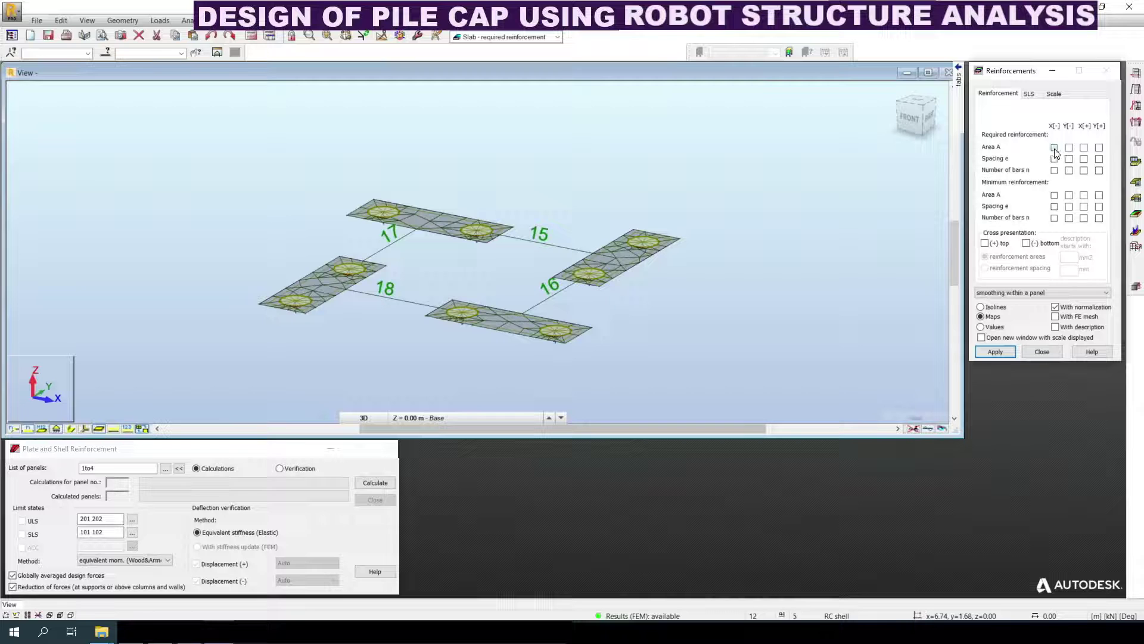
Step: Display the required reinforcement area in the X[-] direction as a map, switch it to values, and examine the values around the piles
{"action": "left_click", "coordinate": [993, 153]}
{"action": "left_click", "coordinate": [996, 351]}
{"action": "left_click", "coordinate": [994, 328]}
{"action": "left_click", "coordinate": [994, 352]}
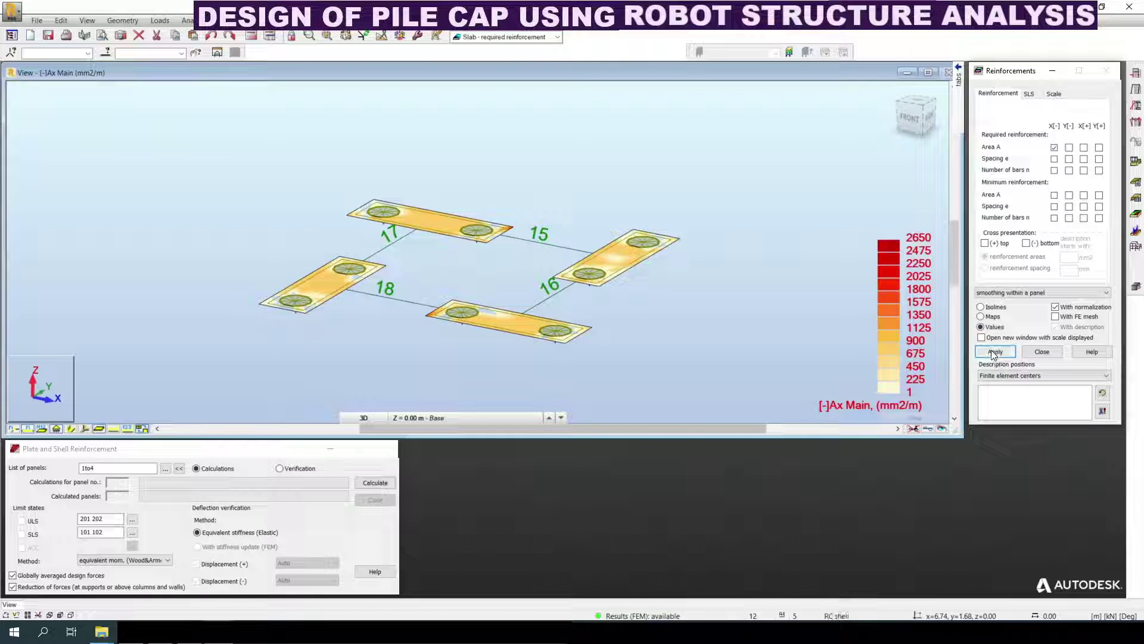
{"action": "scroll", "coordinate": [445, 250], "scroll_direction": "up", "scroll_amount": 1}
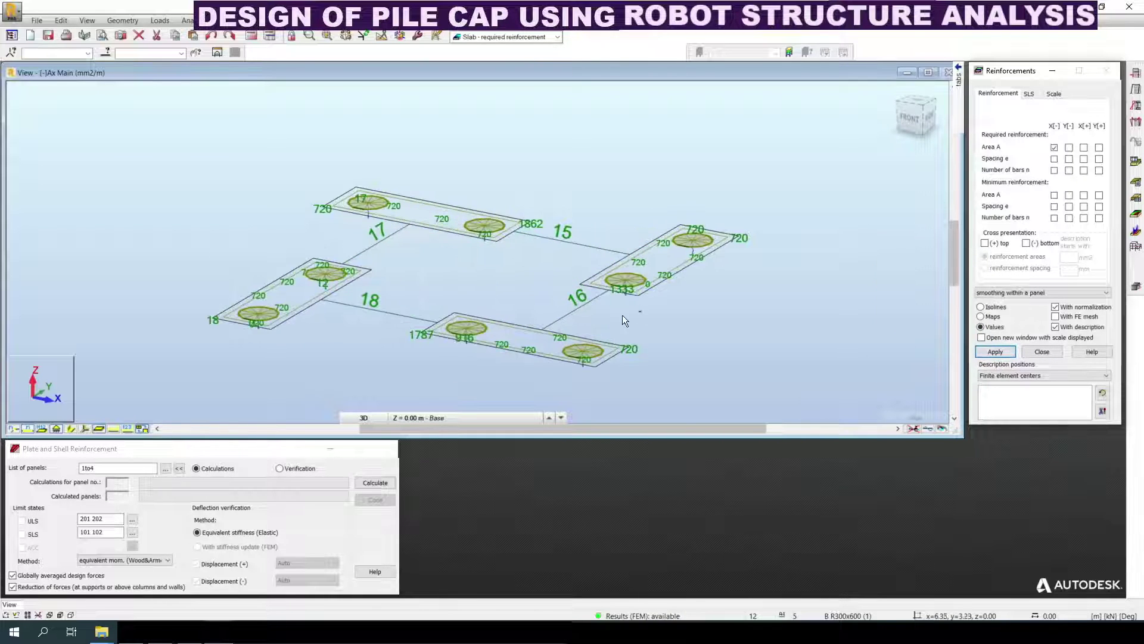
{"action": "middle_click_drag", "start_coordinate": [634, 319], "coordinate": [627, 307]}
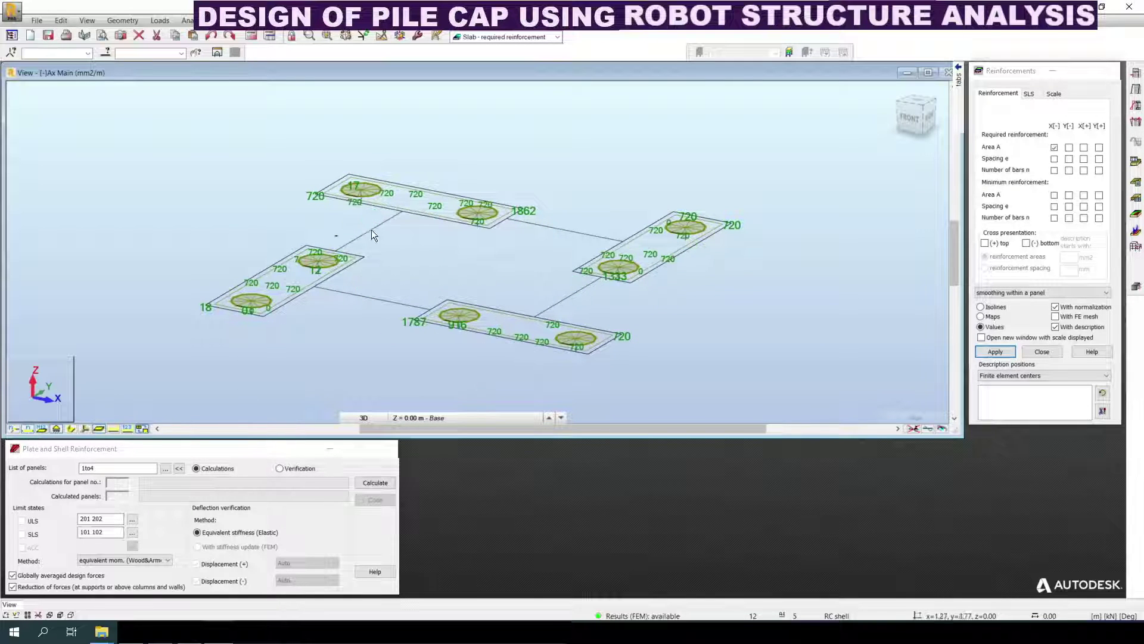
{"action": "scroll", "coordinate": [451, 246], "scroll_direction": "up", "scroll_amount": 1}
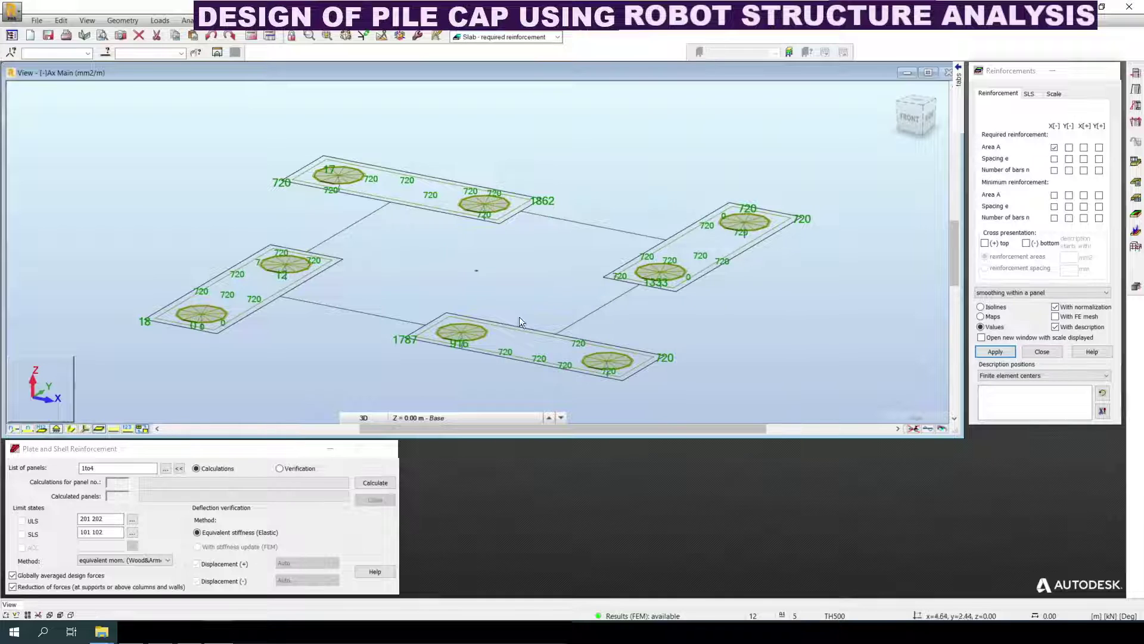
{"action": "scroll", "coordinate": [441, 362], "scroll_direction": "up", "scroll_amount": 2}
{"action": "scroll", "coordinate": [482, 315], "scroll_direction": "up", "scroll_amount": 5}
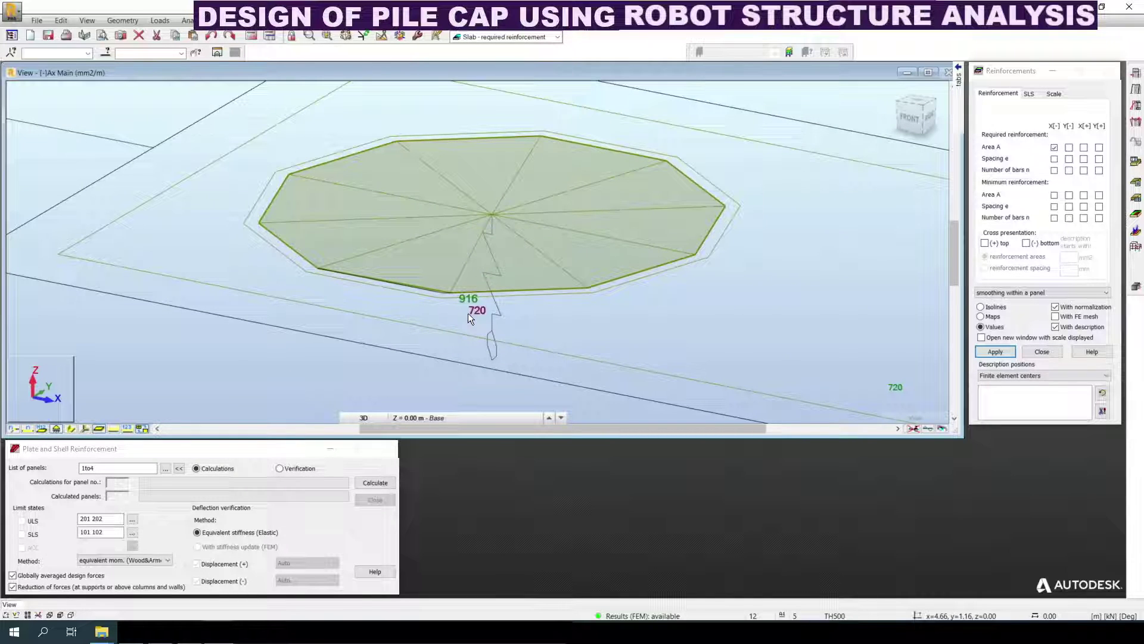
Step: Display the required reinforcement area values of the pile caps in the Y[-], X[+] and Y[+] directions, one after another
{"action": "scroll", "coordinate": [468, 313], "scroll_direction": "down", "scroll_amount": 7}
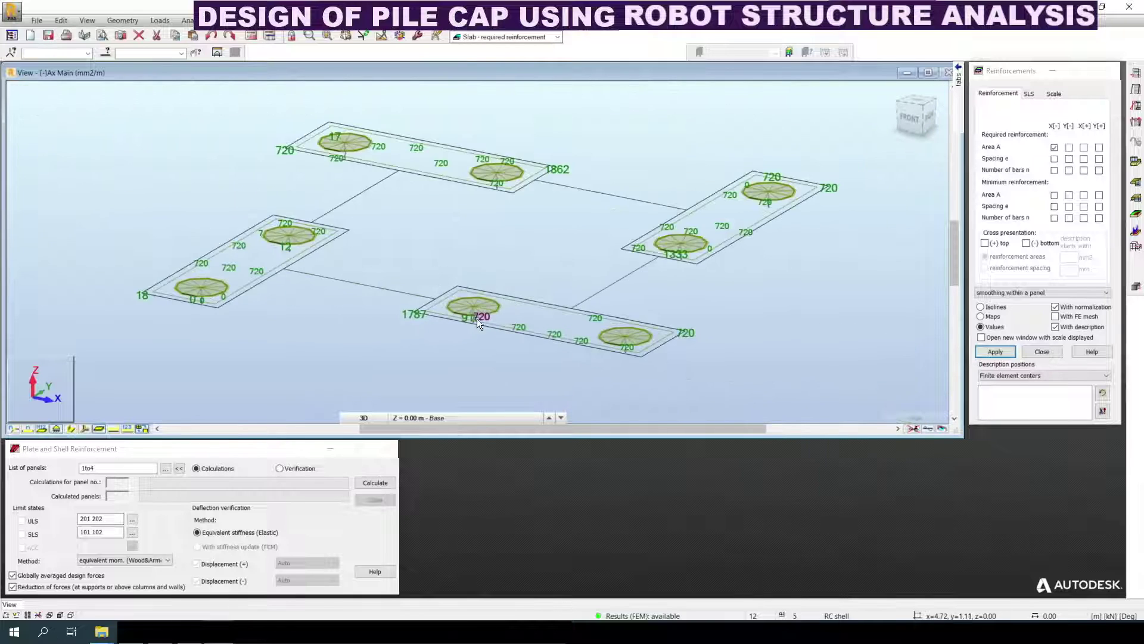
{"action": "middle_click_drag", "start_coordinate": [498, 292], "coordinate": [492, 324]}
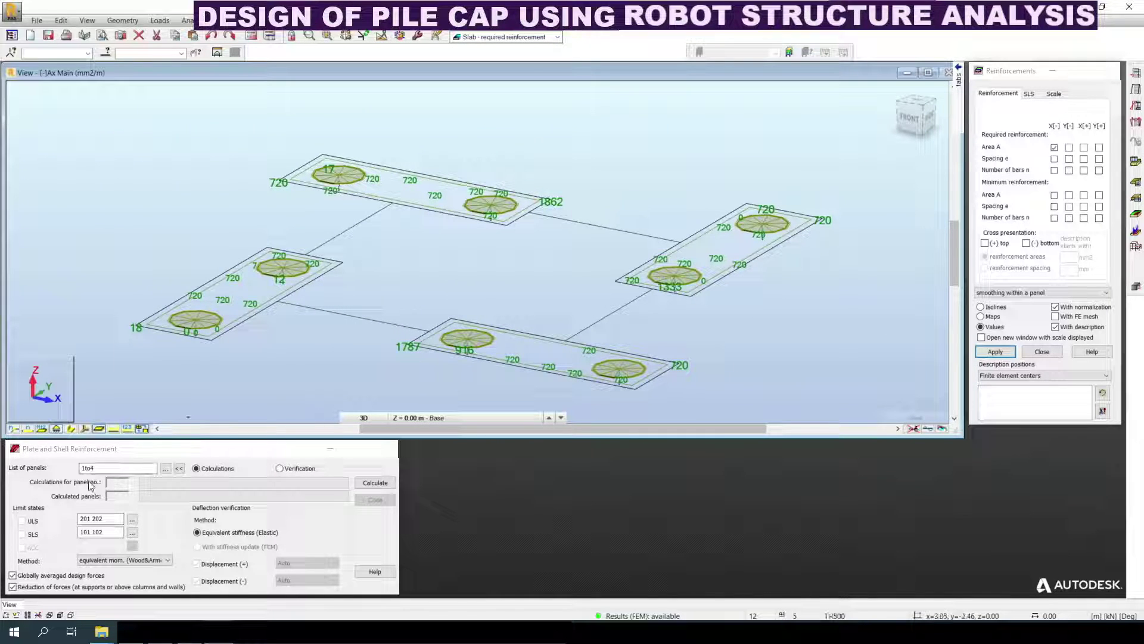
{"action": "left_click", "coordinate": [13, 428]}
{"action": "left_click", "coordinate": [13, 428]}
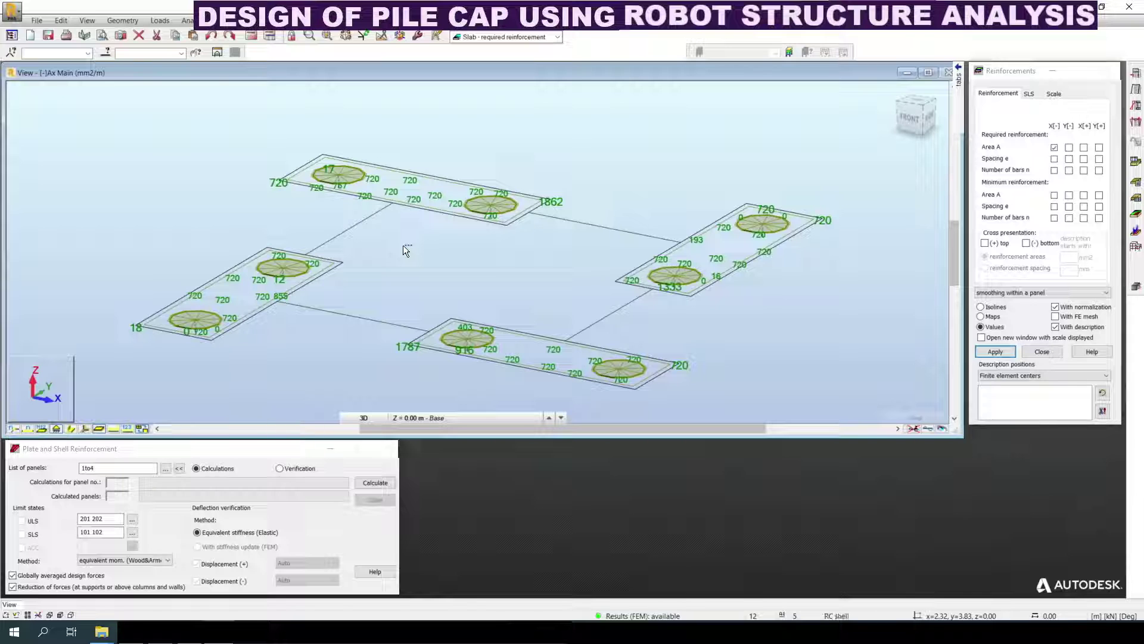
{"action": "left_click", "coordinate": [1069, 147]}
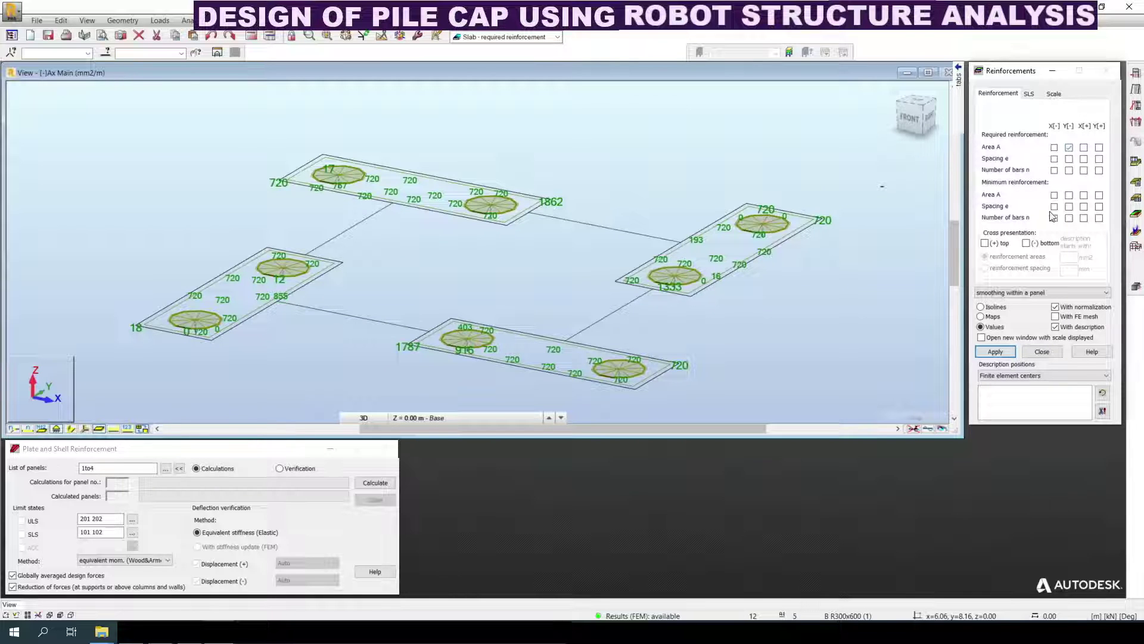
{"action": "left_click", "coordinate": [1011, 353]}
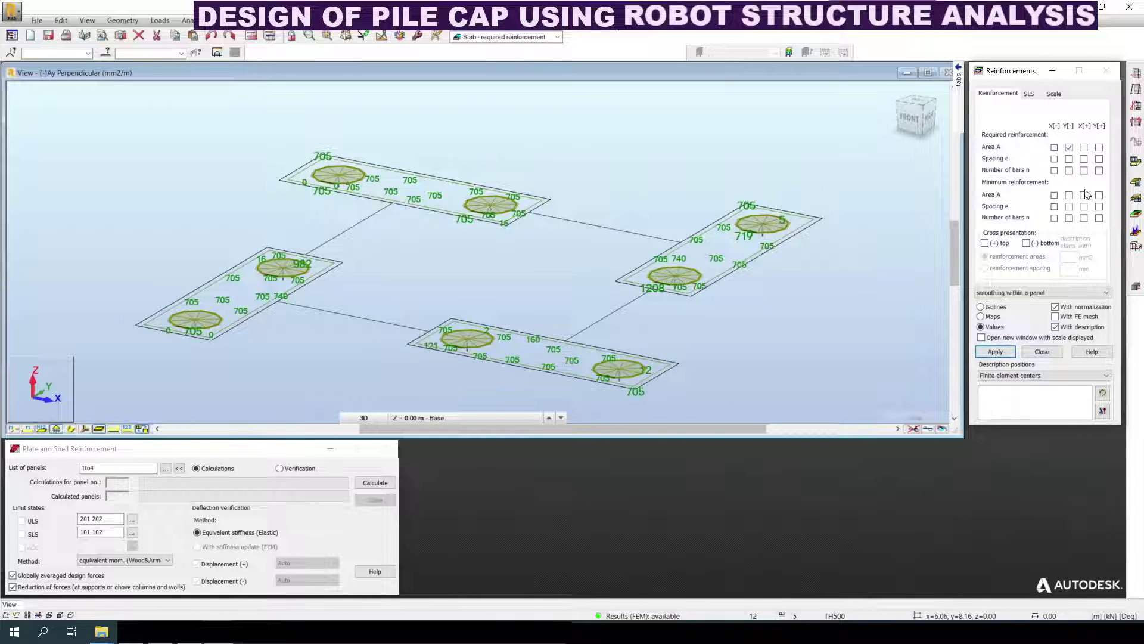
{"action": "left_click", "coordinate": [1084, 147]}
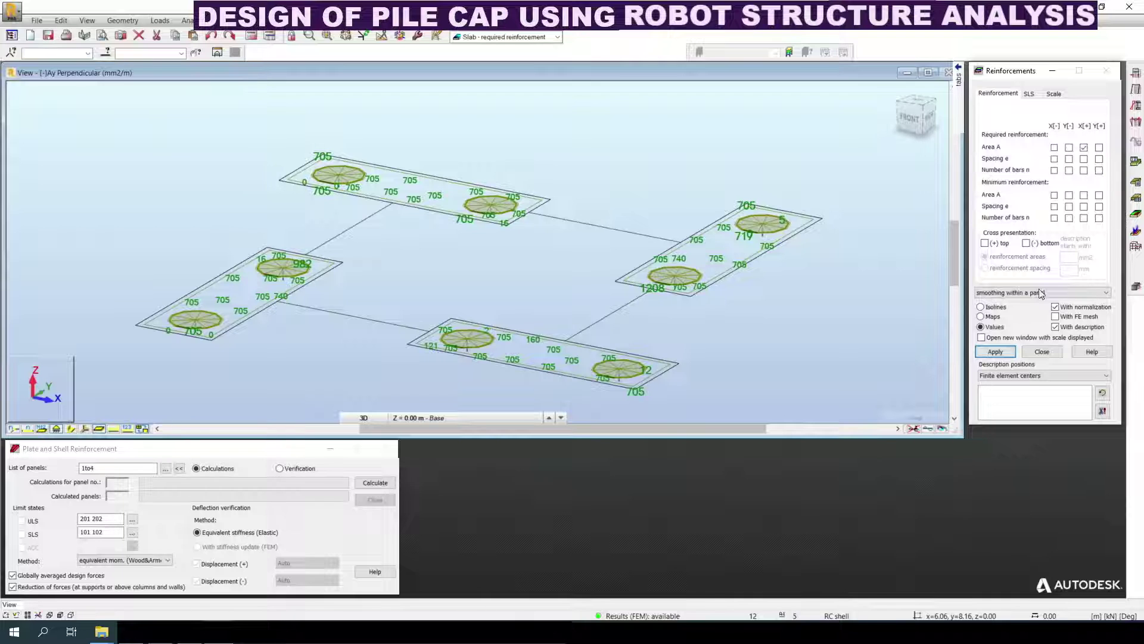
{"action": "left_click", "coordinate": [995, 351]}
{"action": "left_click", "coordinate": [1099, 147]}
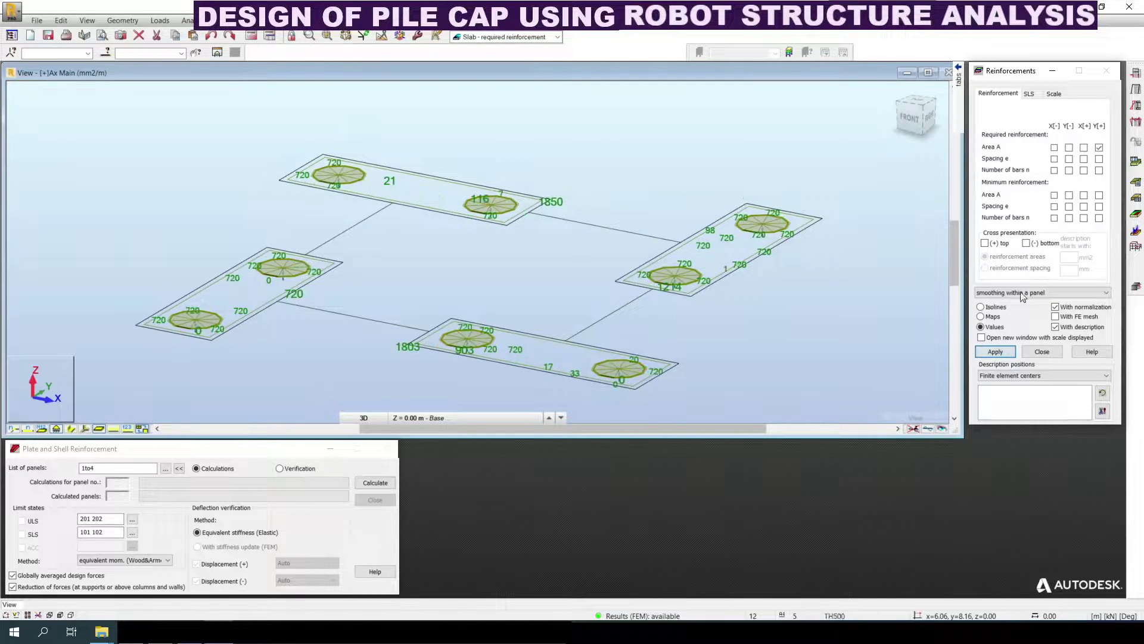
{"action": "left_click", "coordinate": [994, 352]}
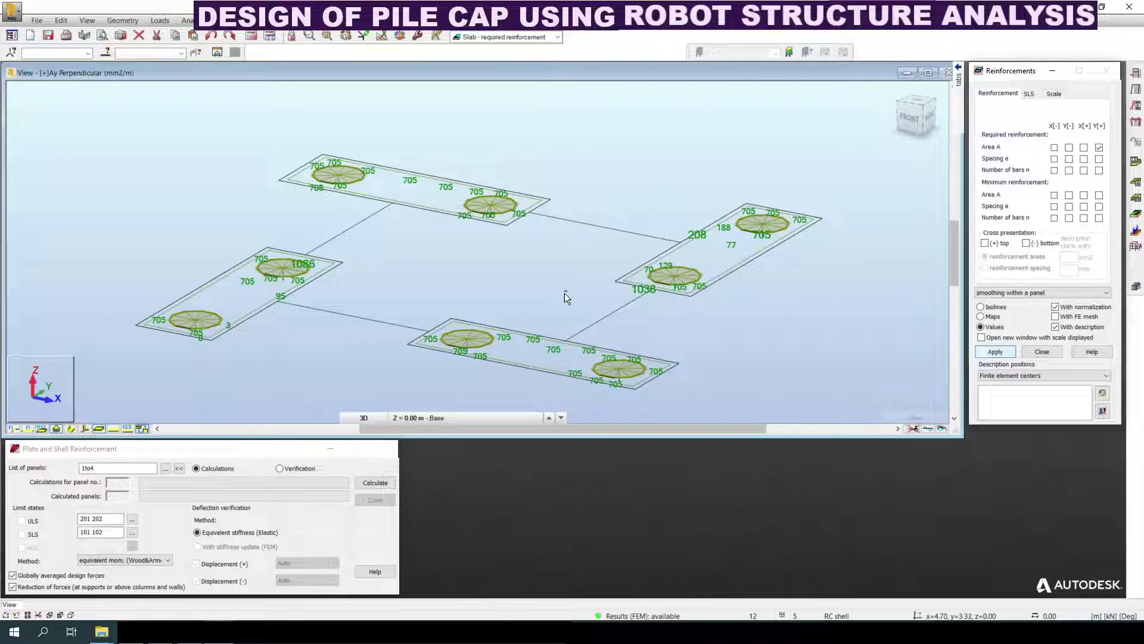
Step: Display the required reinforcement spacing values in the X[-] direction, examine them on the caps, and switch to the Y[-] spacing
{"action": "left_click", "coordinate": [1055, 158]}
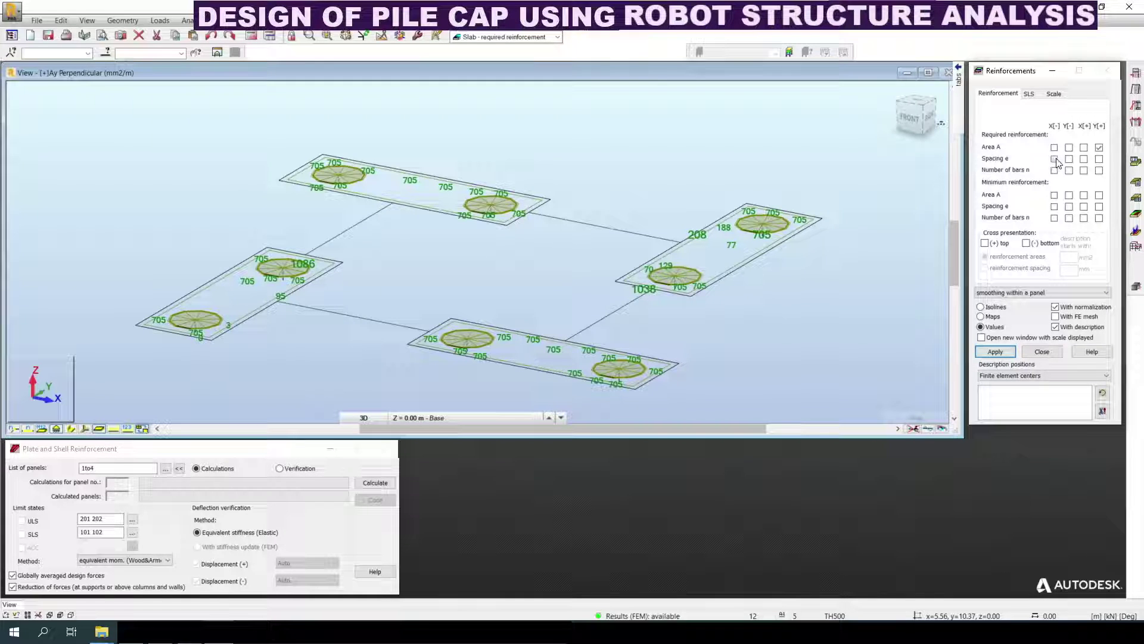
{"action": "left_click", "coordinate": [1000, 352]}
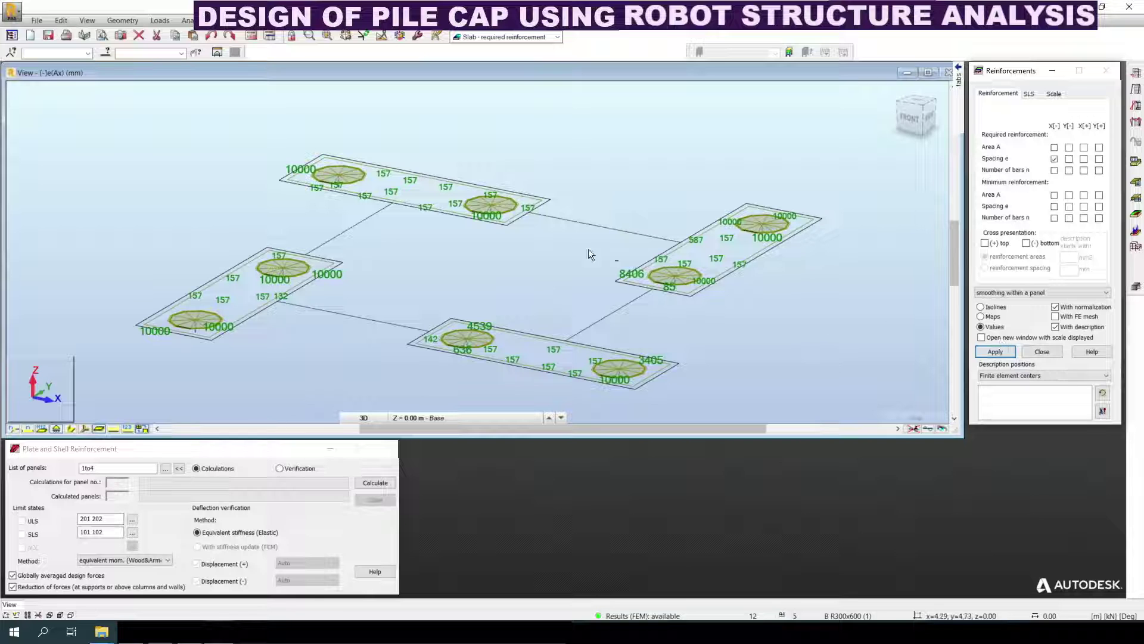
{"action": "scroll", "coordinate": [685, 265], "scroll_direction": "up", "scroll_amount": 1}
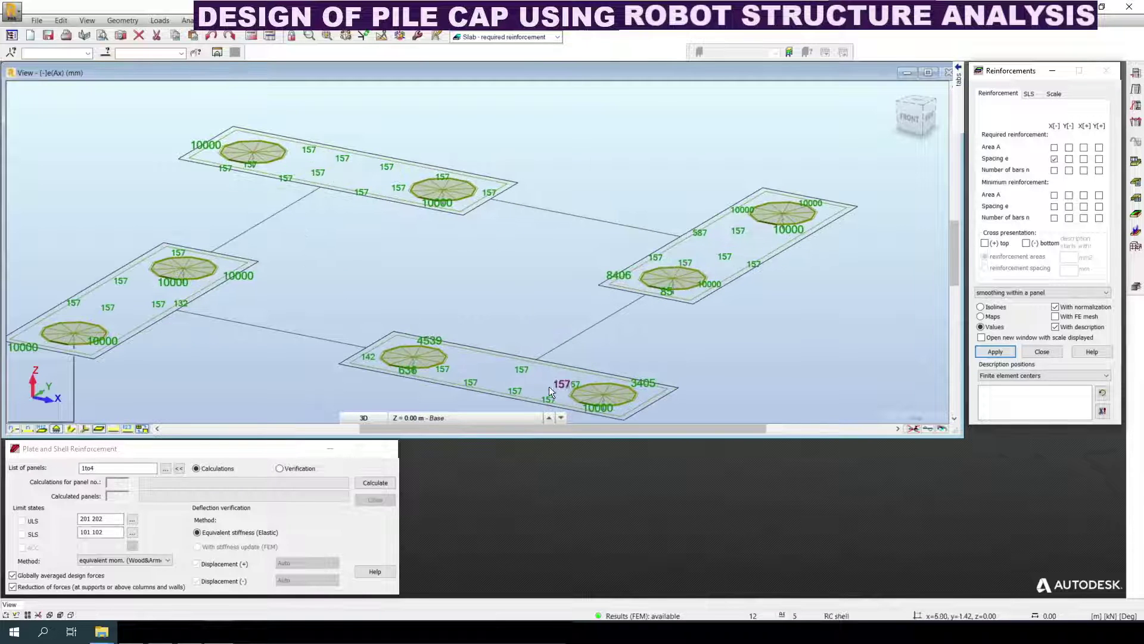
{"action": "middle_click_drag", "start_coordinate": [528, 383], "coordinate": [596, 362]}
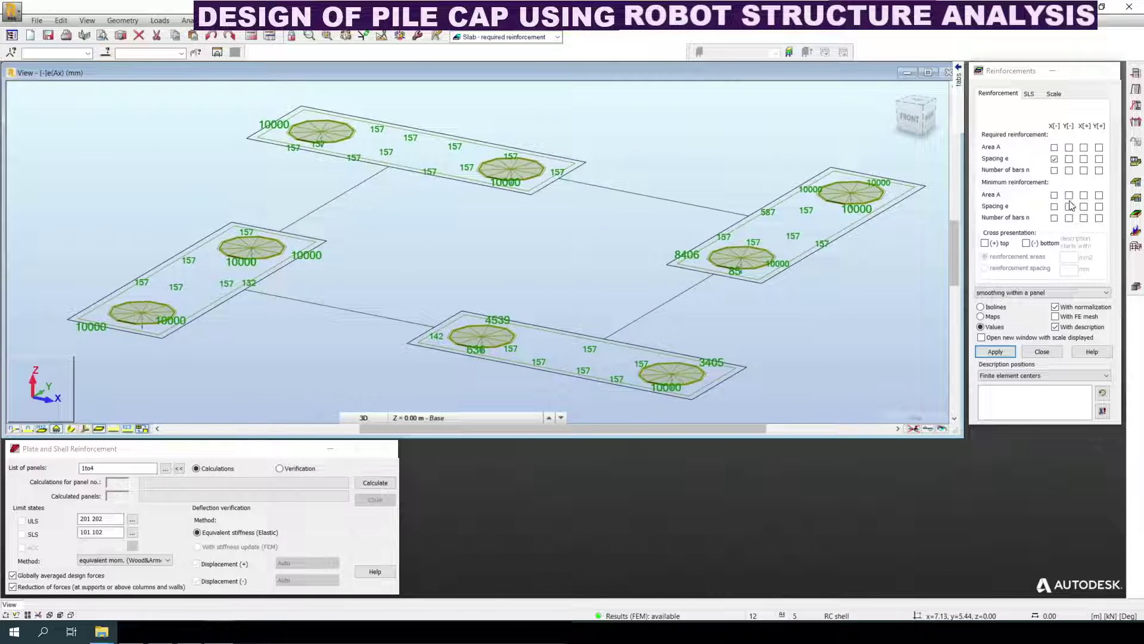
{"action": "left_click", "coordinate": [1069, 158]}
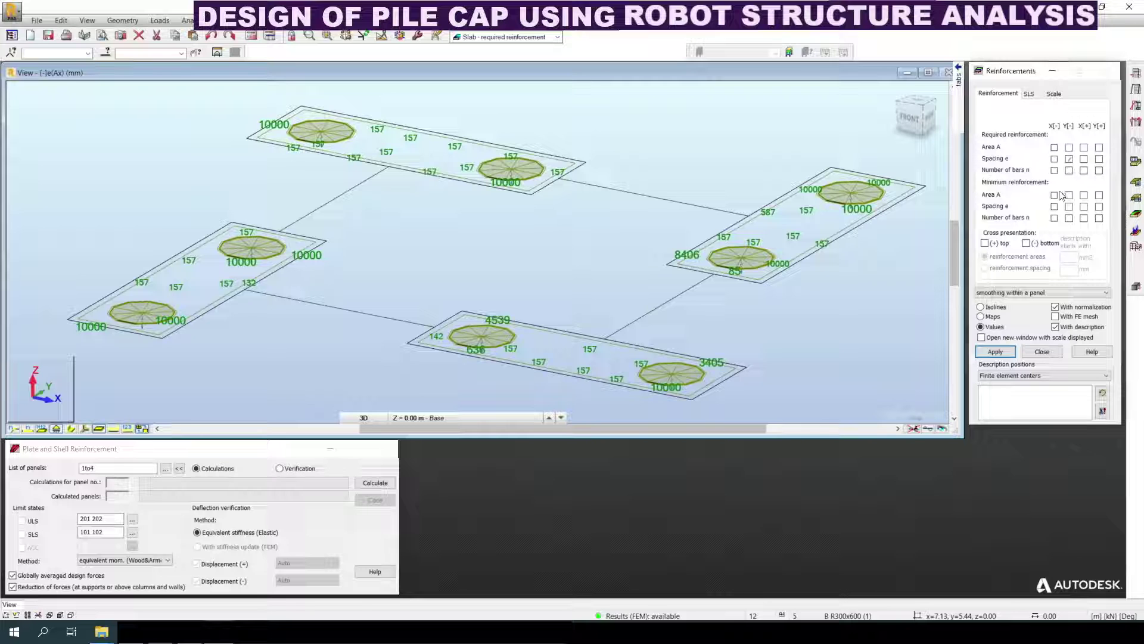
{"action": "left_click", "coordinate": [998, 353]}
Step: Show the required reinforcement area values in the X[-] direction on the pile caps again
{"action": "left_click", "coordinate": [1054, 148]}
{"action": "left_click", "coordinate": [995, 351]}
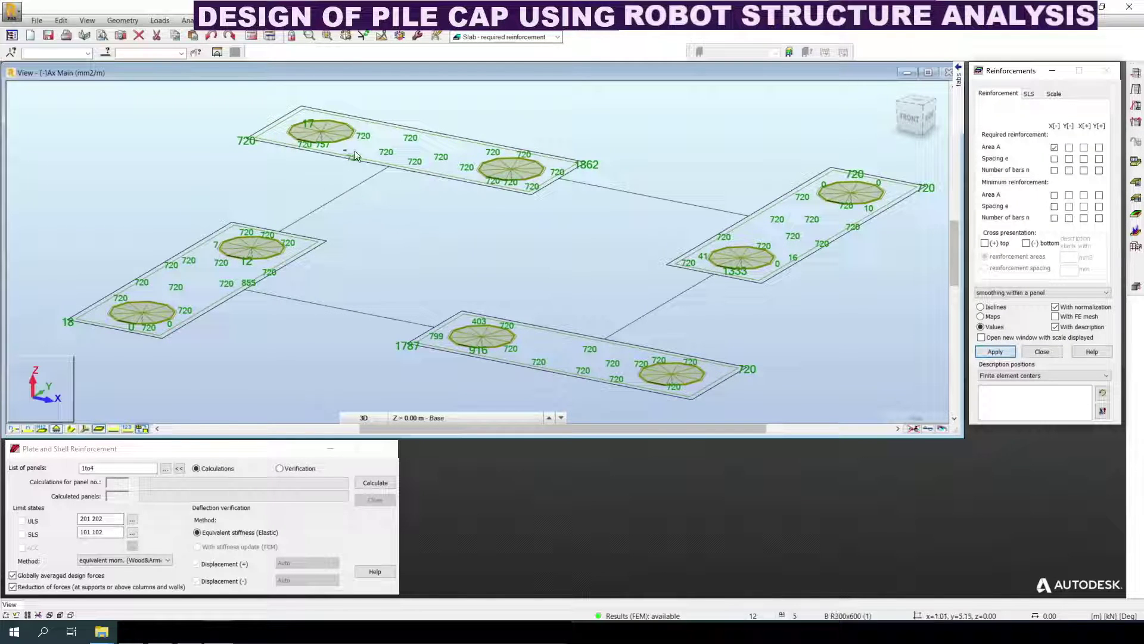
{"action": "right_click", "coordinate": [388, 230]}
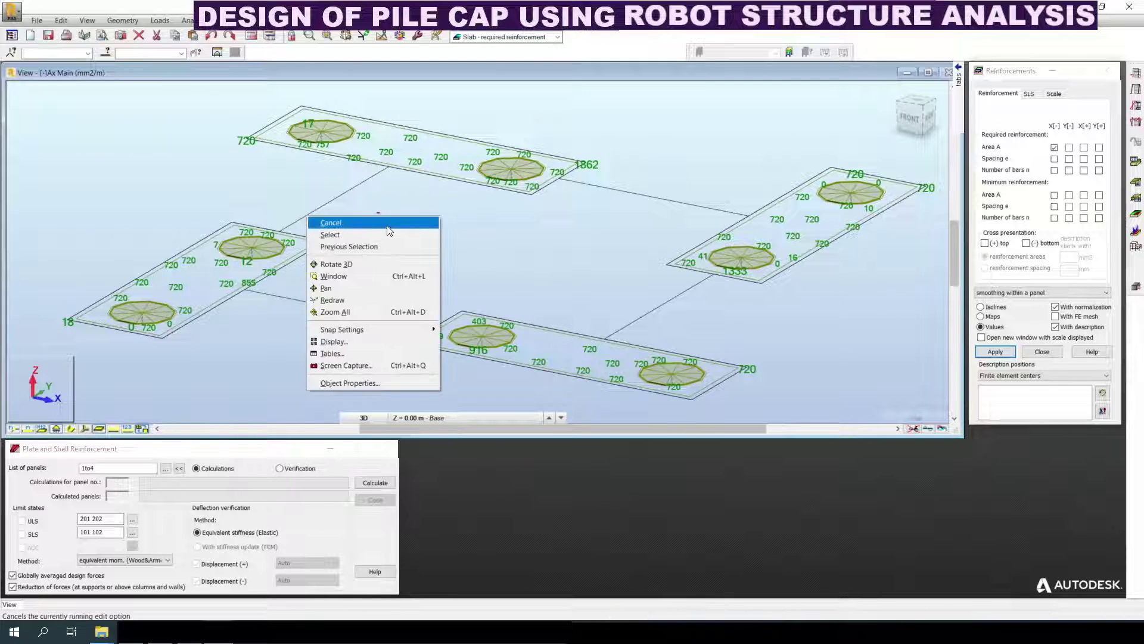
{"action": "left_click", "coordinate": [390, 223]}
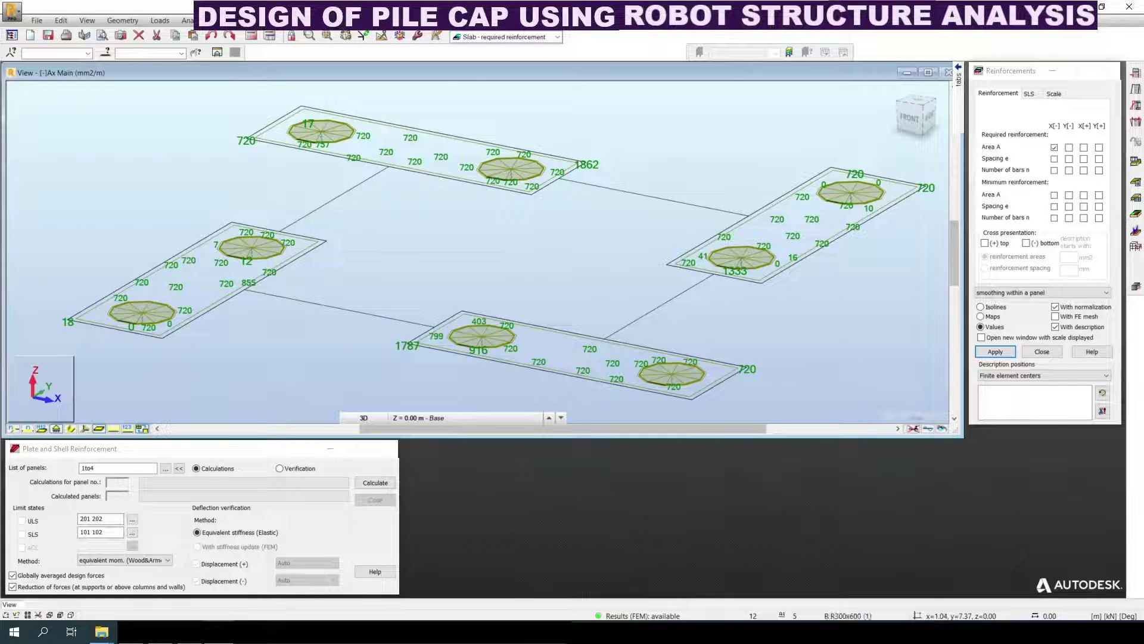
Step: Open the required reinforcement calculation for RC beams and columns, with members 15to18 as the calculation selection
{"action": "left_click", "coordinate": [263, 20]}
{"action": "mouse_move", "coordinate": [292, 116]}
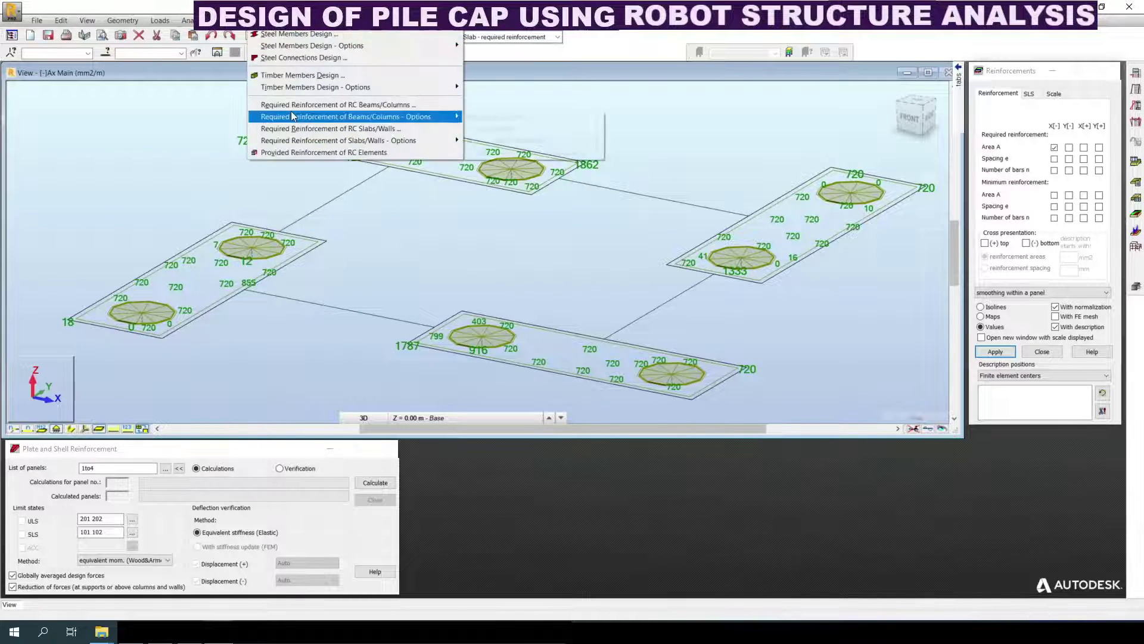
{"action": "left_click", "coordinate": [324, 105]}
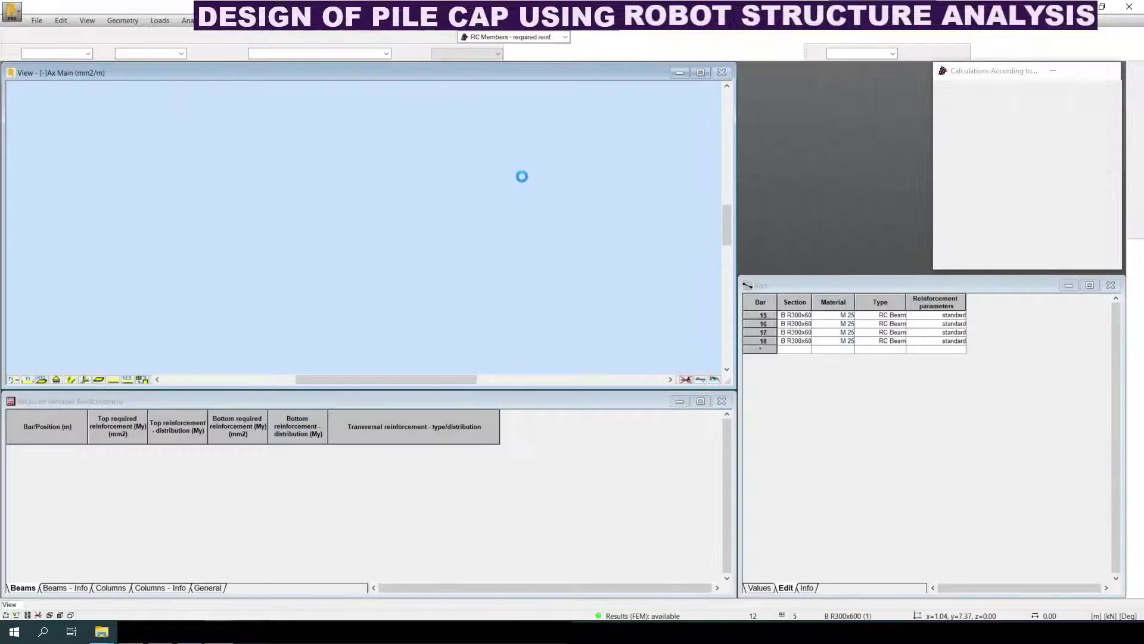
{"action": "left_click", "coordinate": [1103, 127]}
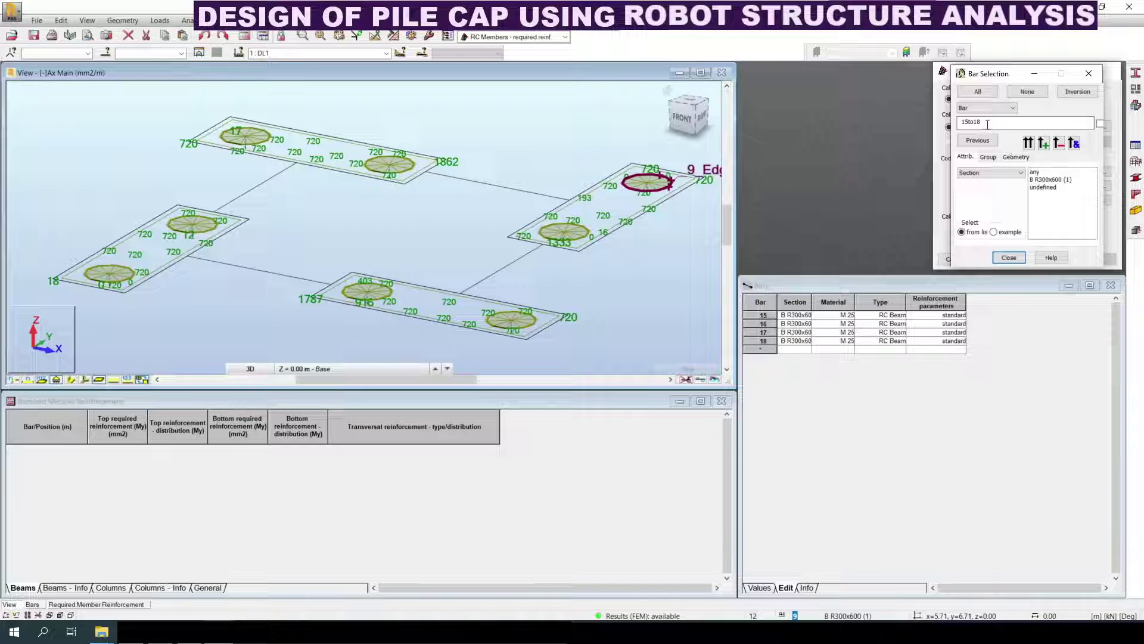
{"action": "left_click", "coordinate": [1009, 258]}
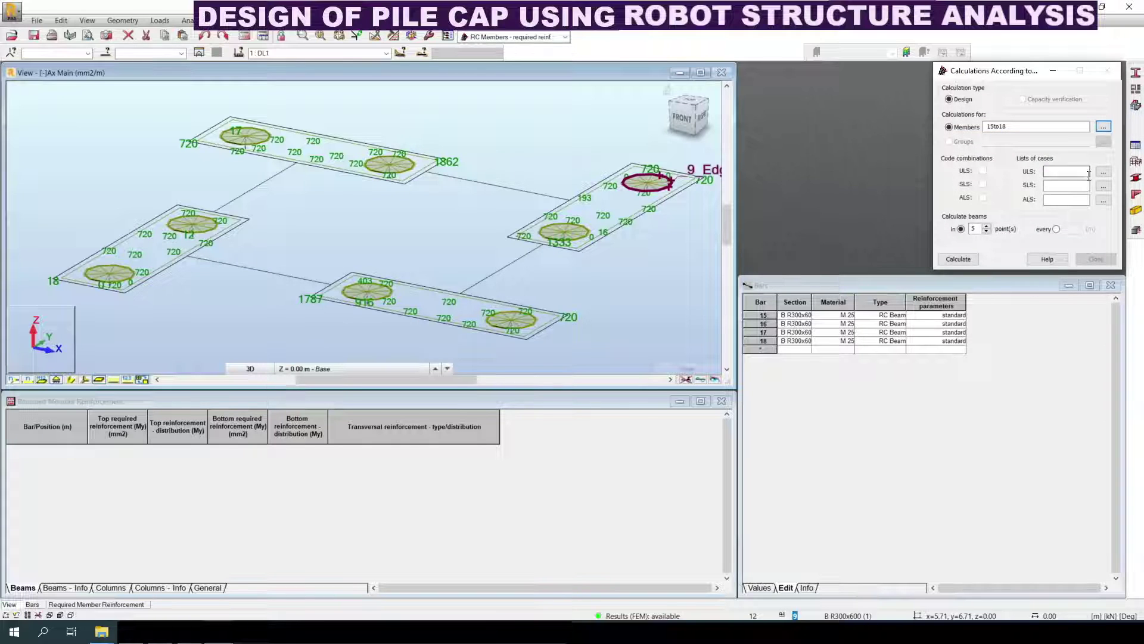
Step: Add combinations 201 and 202 to the ULS case list for the member reinforcement calculation
{"action": "left_click", "coordinate": [1103, 172]}
{"action": "left_click", "coordinate": [992, 157]}
{"action": "left_click", "coordinate": [1040, 187]}
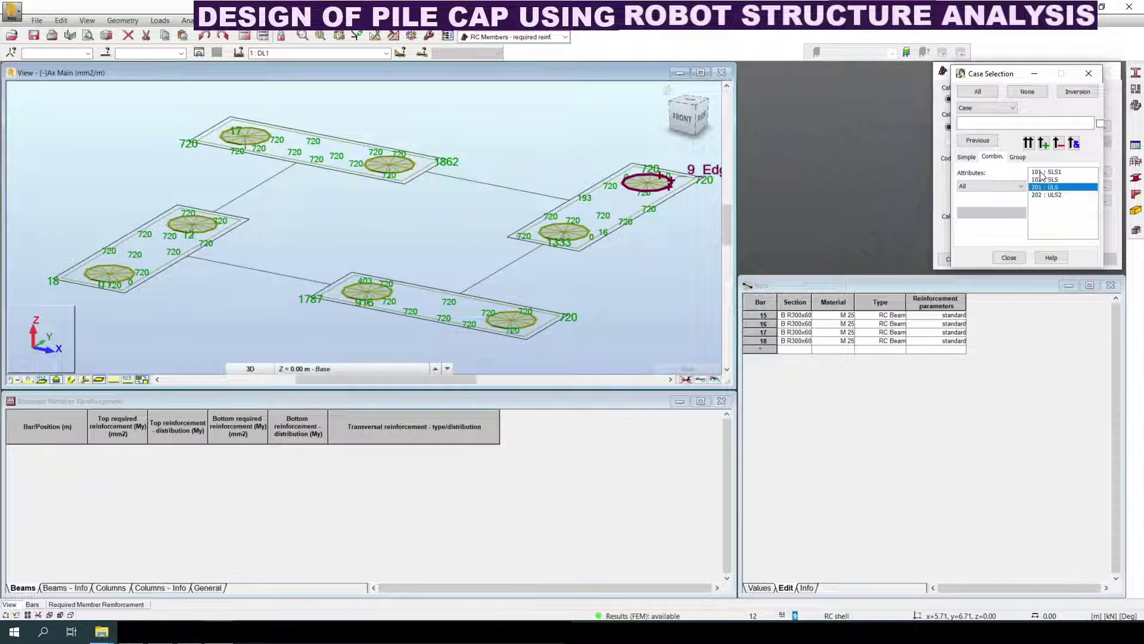
{"action": "left_click", "coordinate": [1042, 143]}
{"action": "left_click", "coordinate": [1047, 195]}
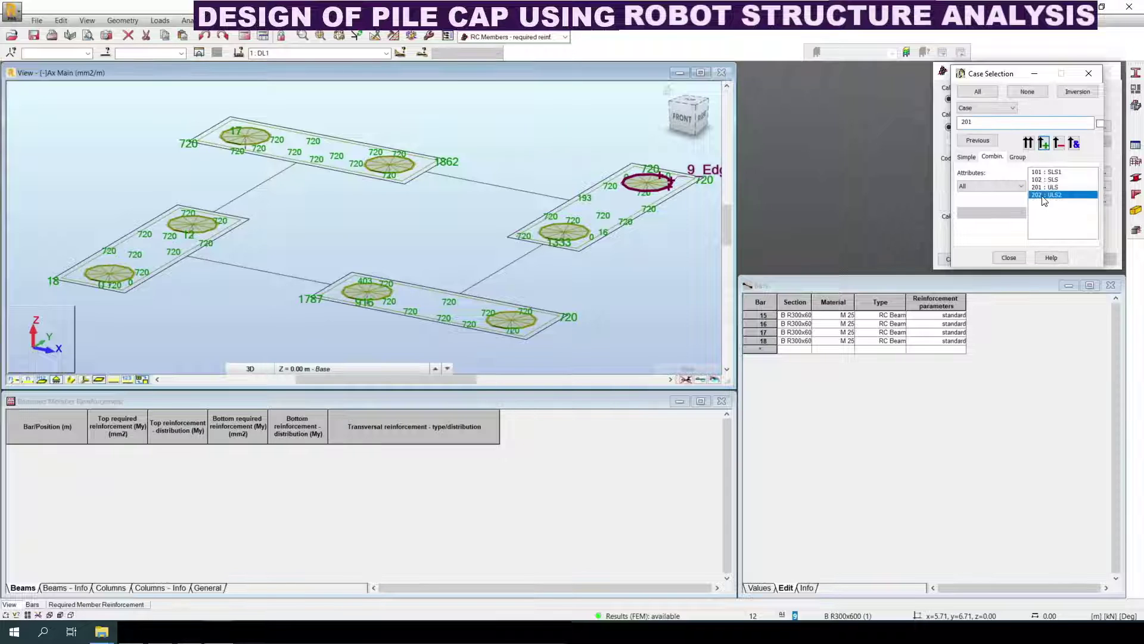
{"action": "left_click", "coordinate": [1009, 258]}
Step: Add combinations 101 and 102 to the SLS case list for the member reinforcement calculation
{"action": "left_click", "coordinate": [1103, 186]}
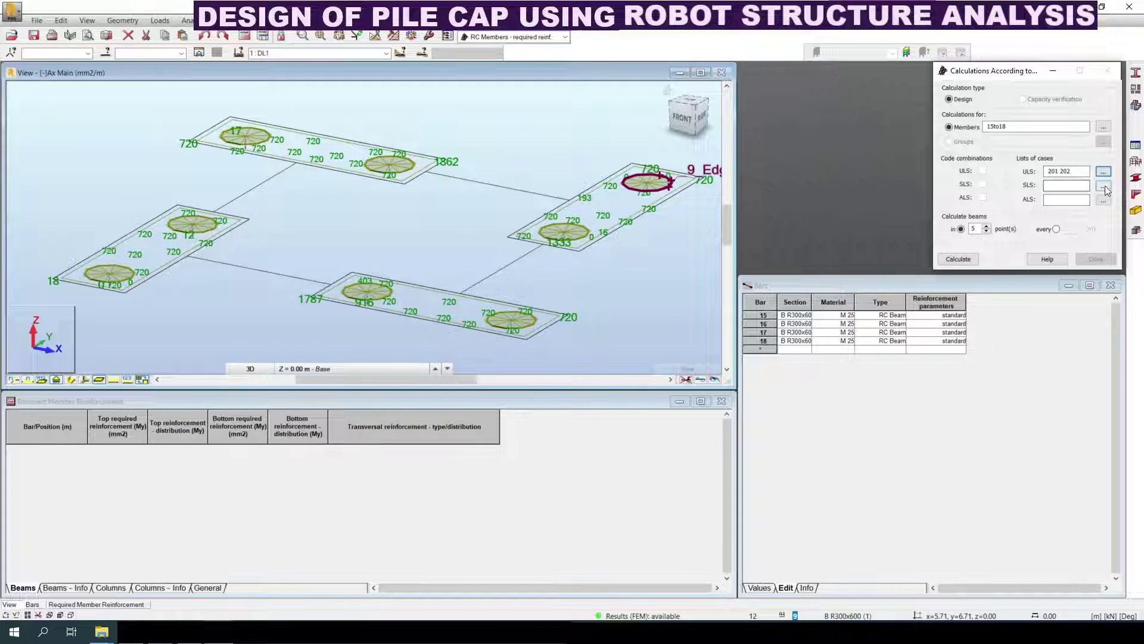
{"action": "left_click", "coordinate": [993, 157]}
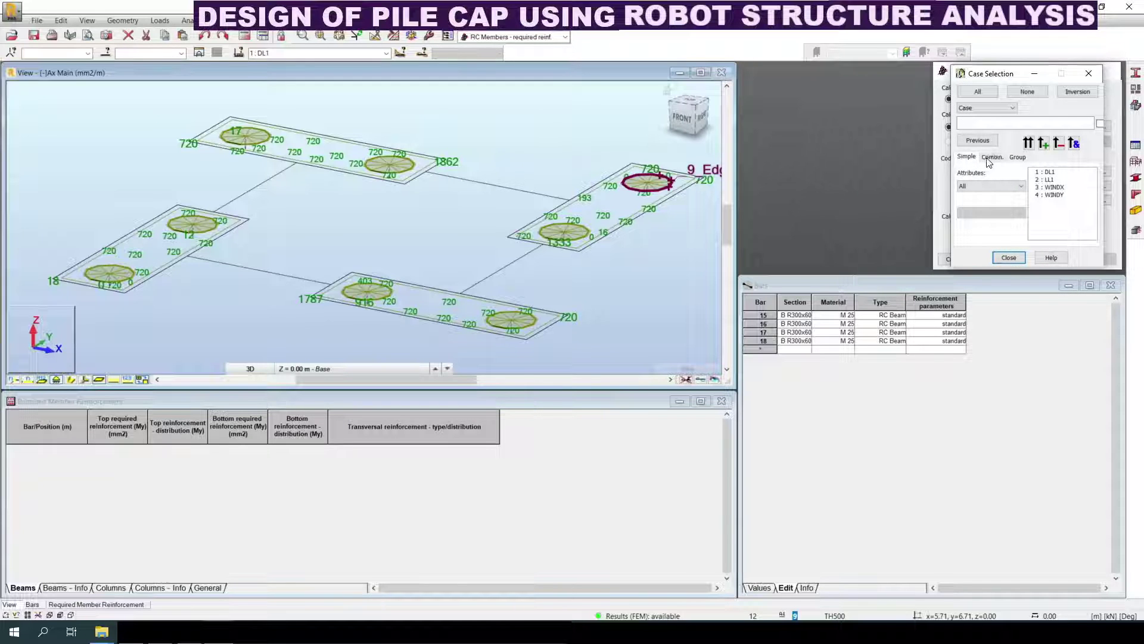
{"action": "left_click", "coordinate": [1050, 172]}
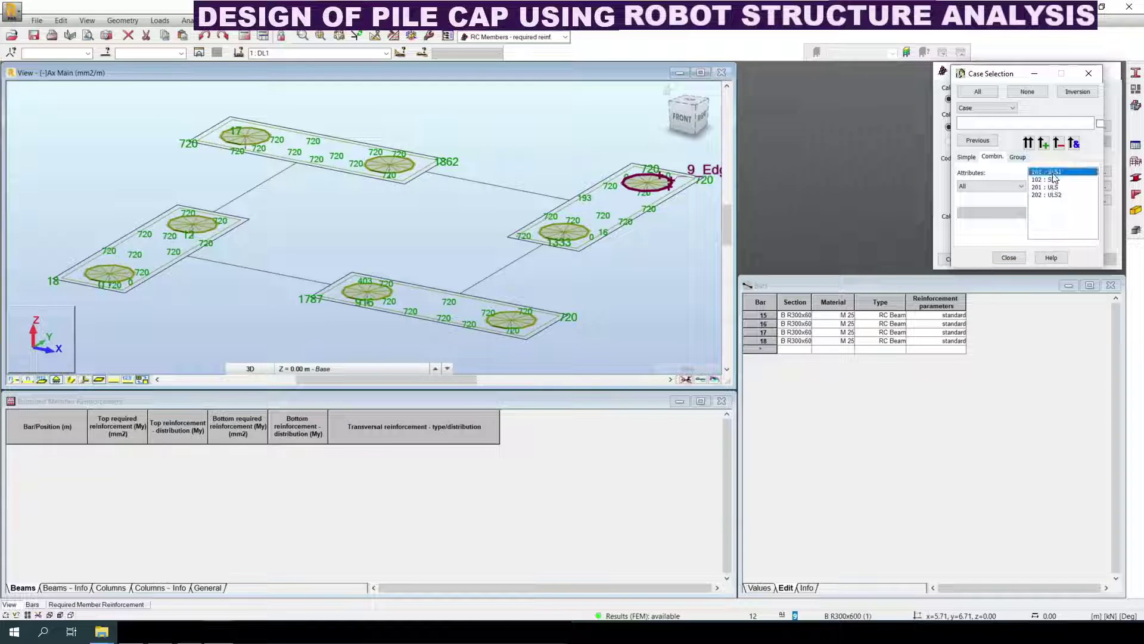
{"action": "left_click", "coordinate": [1050, 179]}
{"action": "left_click", "coordinate": [1043, 143]}
{"action": "left_click", "coordinate": [1008, 257]}
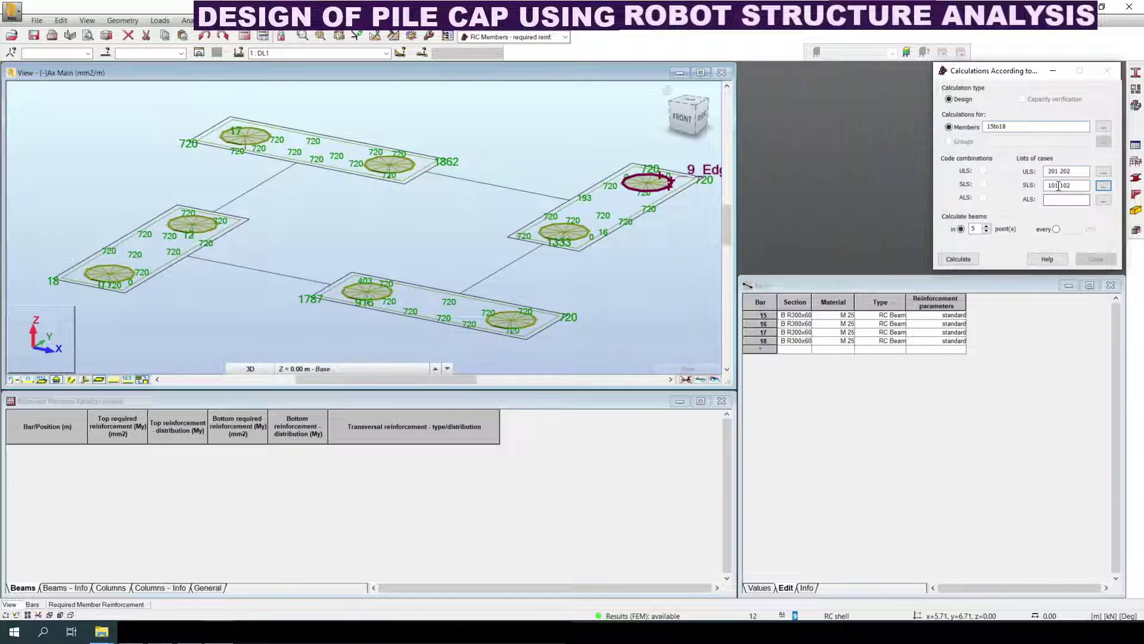
Step: Calculate the required reinforcement of the beams, and close the calculation report and message windows
{"action": "left_click", "coordinate": [958, 260]}
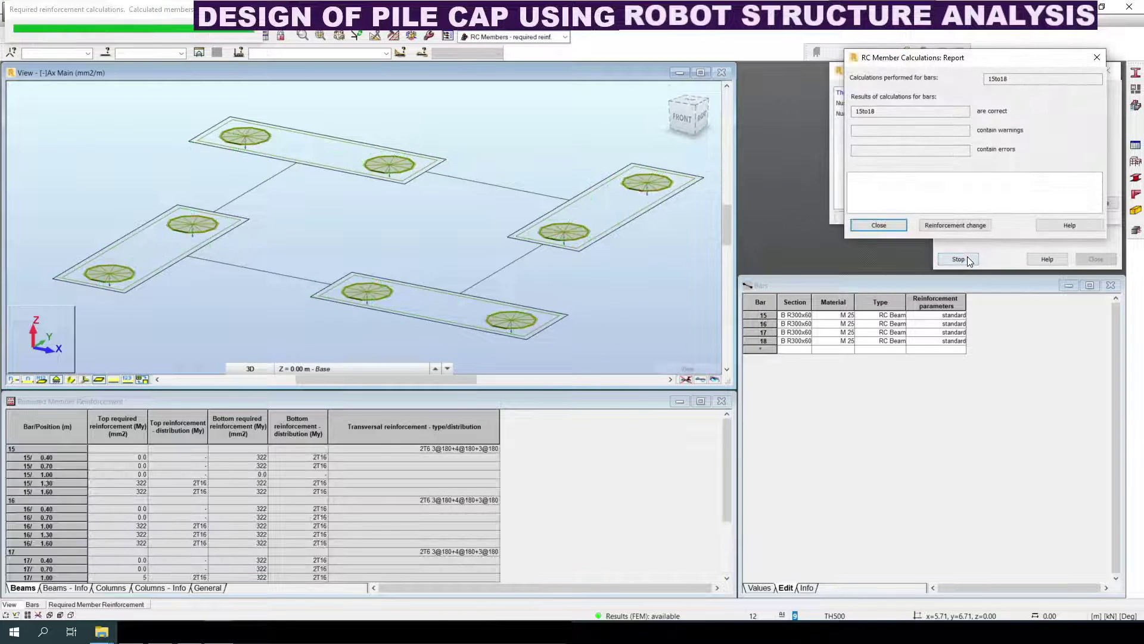
{"action": "left_click", "coordinate": [1092, 330]}
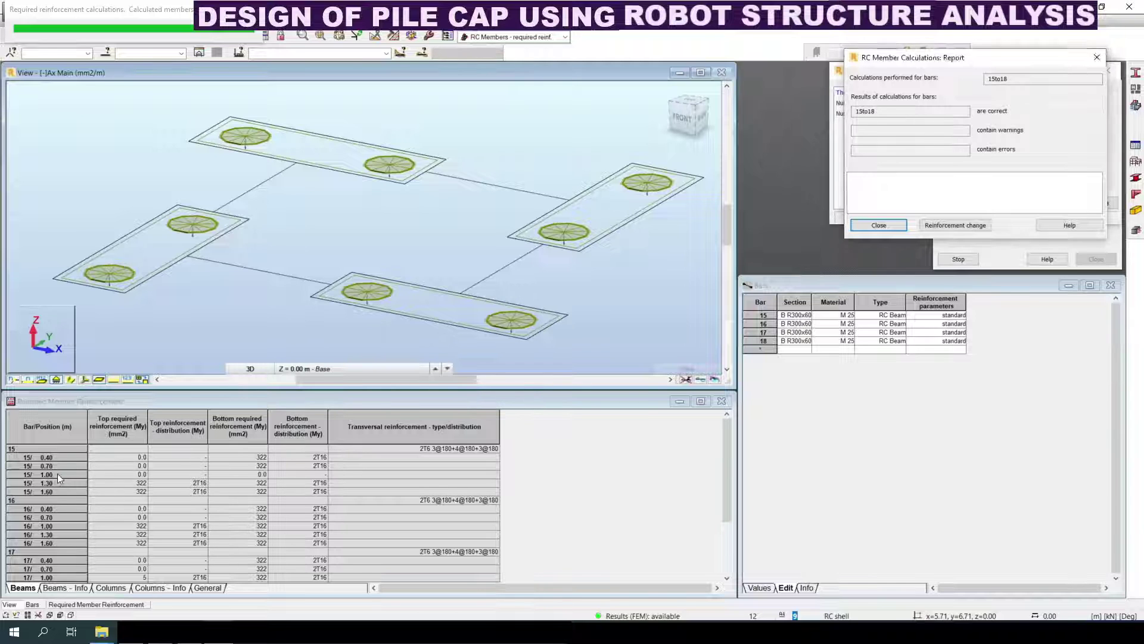
{"action": "left_click", "coordinate": [879, 225]}
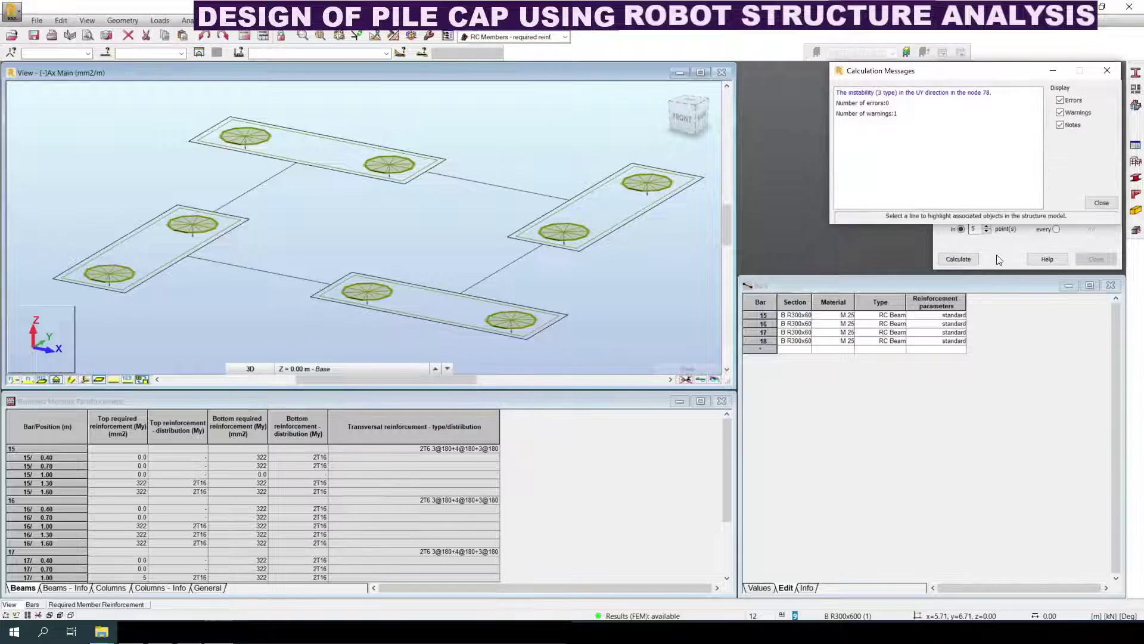
{"action": "left_click", "coordinate": [1098, 203]}
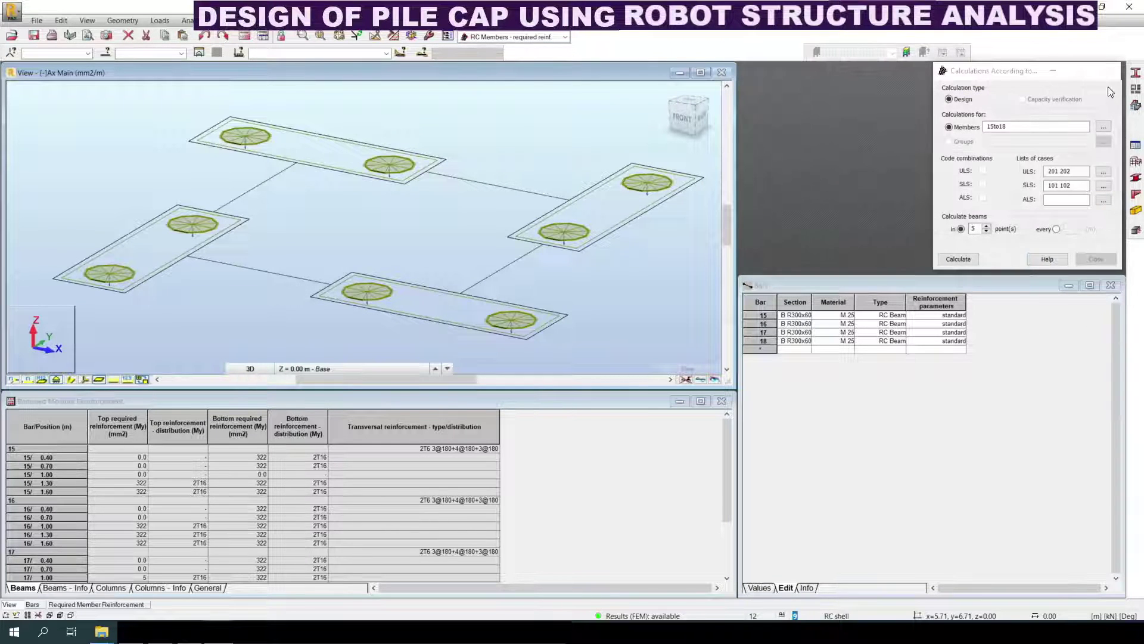
Step: Examine the top and bottom required reinforcement areas and the top bar distribution for beam 15 in the results table
{"action": "left_click", "coordinate": [65, 473]}
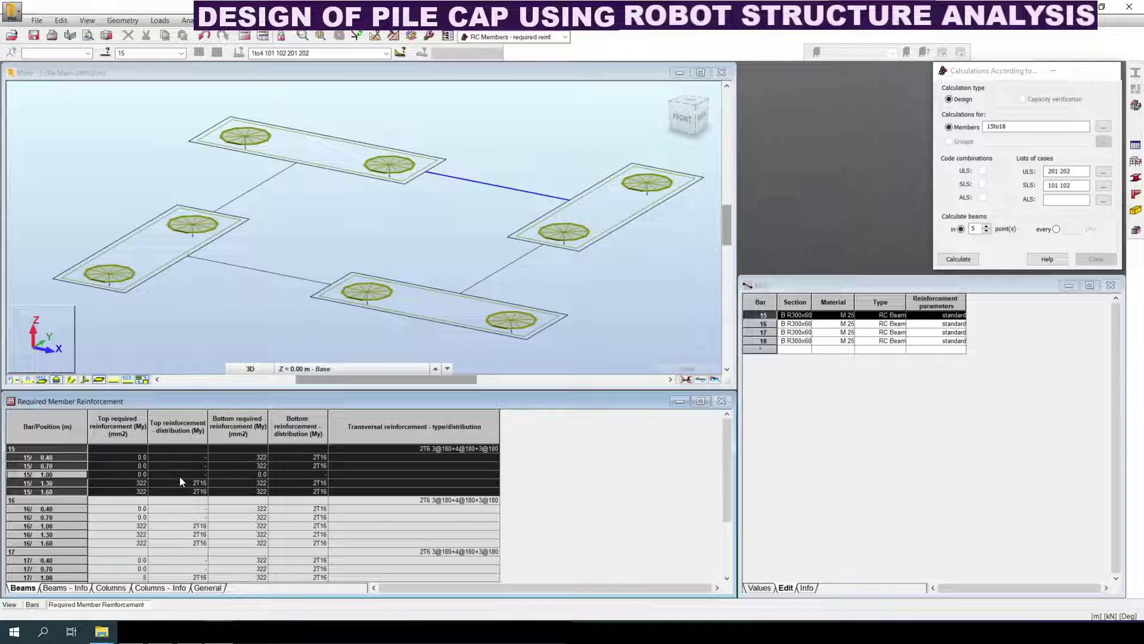
{"action": "left_click", "coordinate": [131, 435]}
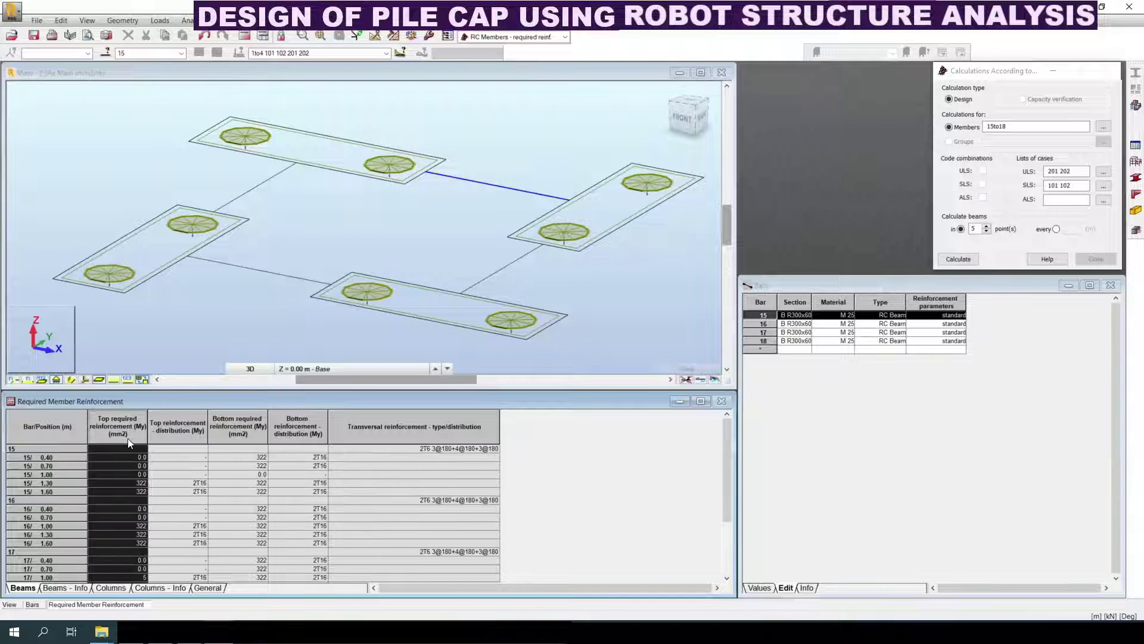
{"action": "left_click", "coordinate": [137, 484]}
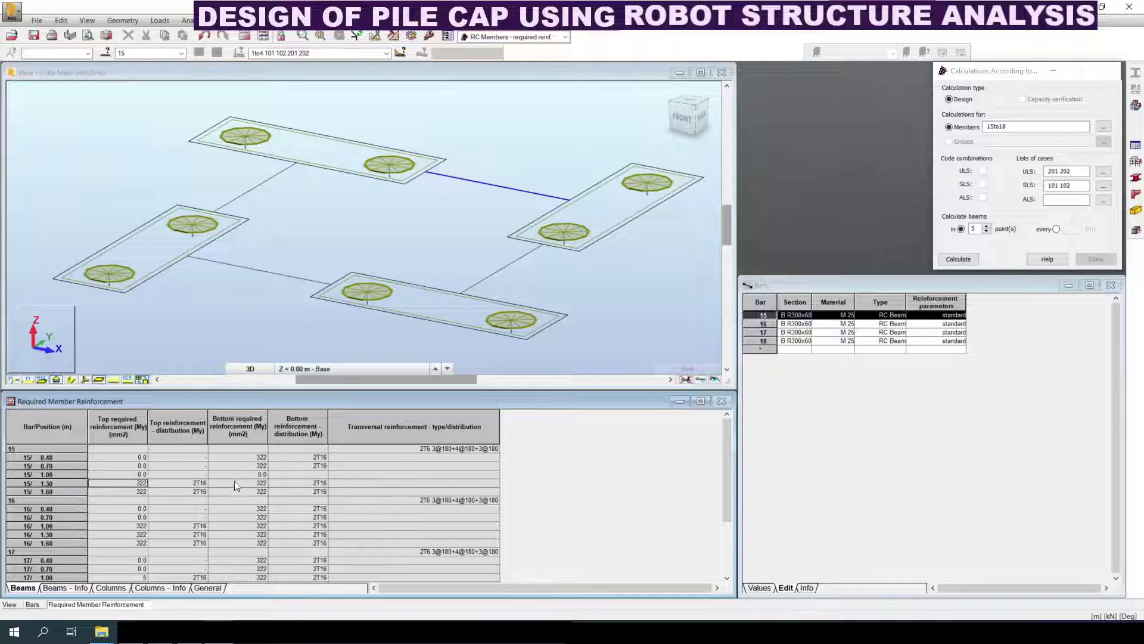
{"action": "left_click", "coordinate": [256, 482]}
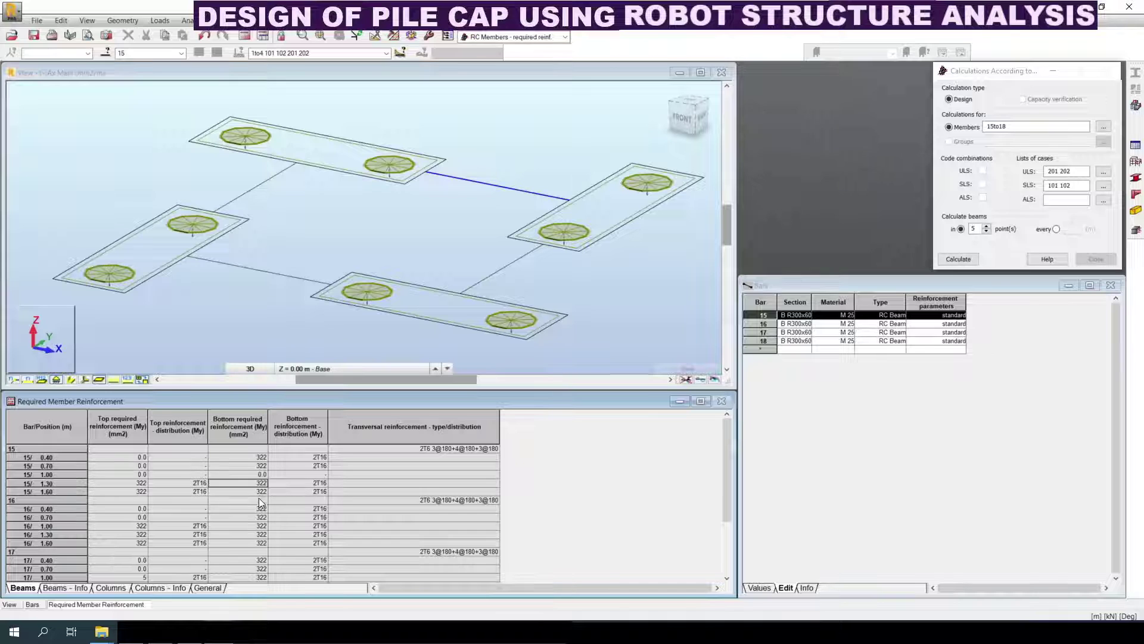
{"action": "scroll", "coordinate": [246, 500], "scroll_direction": "down", "scroll_amount": 1}
{"action": "scroll", "coordinate": [200, 499], "scroll_direction": "up", "scroll_amount": 1}
{"action": "left_click", "coordinate": [191, 474]}
{"action": "left_click", "coordinate": [196, 483]}
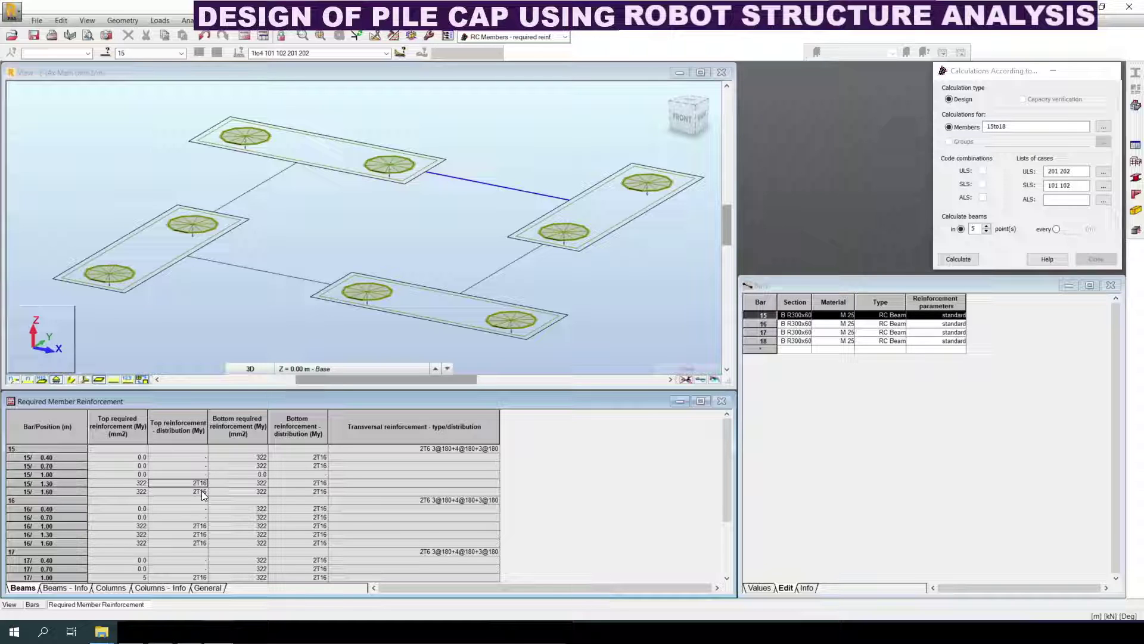
Step: Examine the bottom bar distribution and the transversal reinforcement of beams 15 to 18 in the results table
{"action": "left_click", "coordinate": [314, 484]}
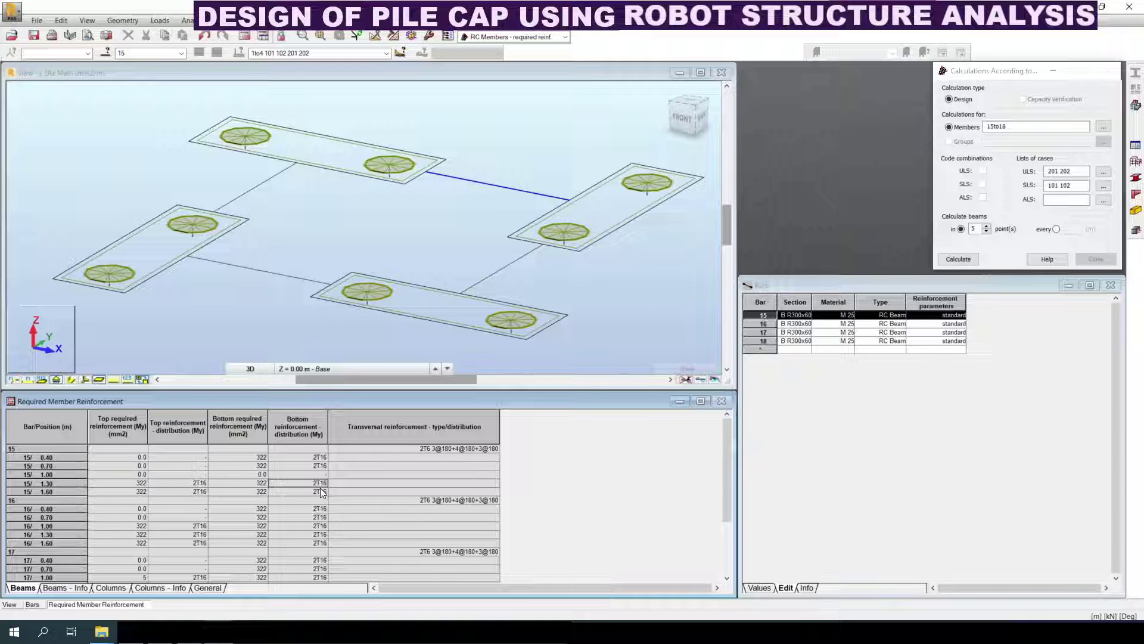
{"action": "scroll", "coordinate": [316, 500], "scroll_direction": "down", "scroll_amount": 3}
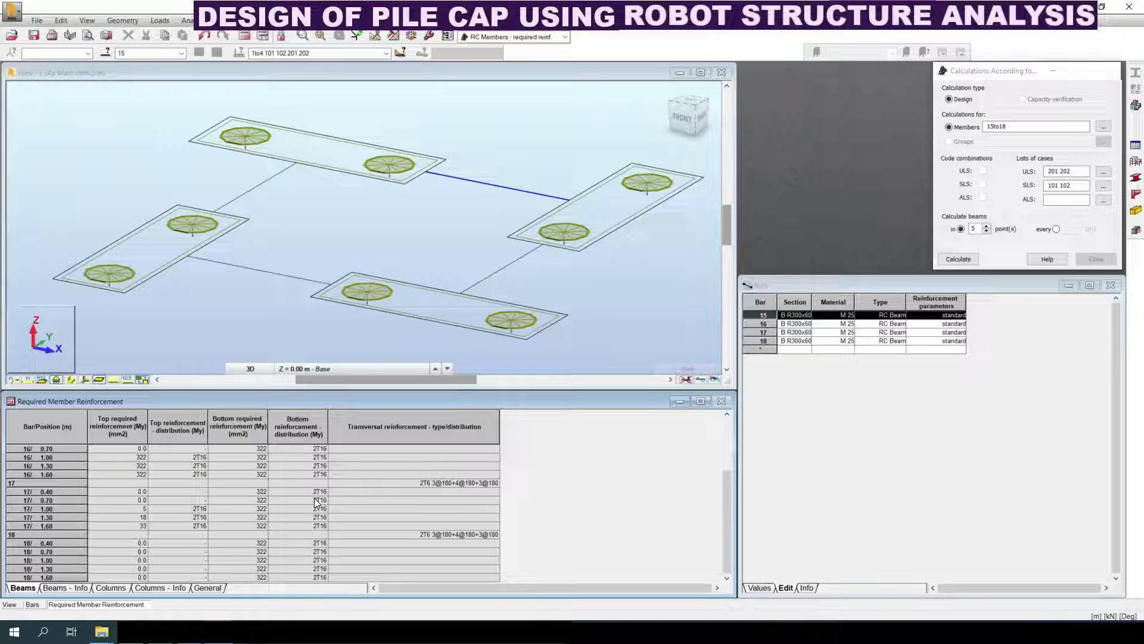
{"action": "left_click", "coordinate": [419, 482]}
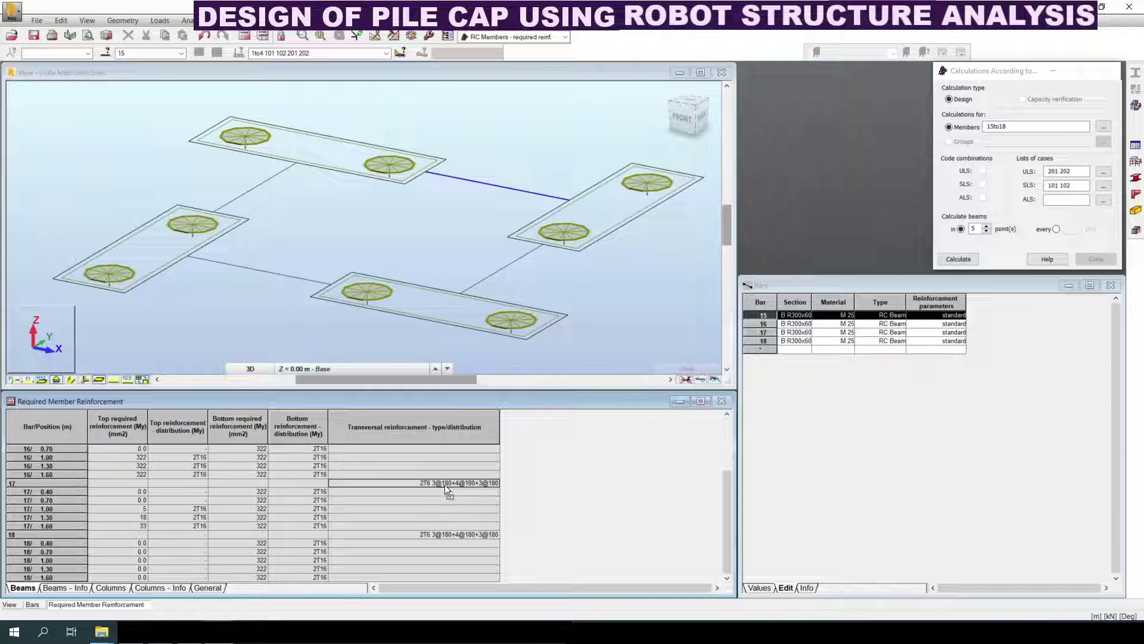
{"action": "scroll", "coordinate": [457, 497], "scroll_direction": "up", "scroll_amount": 3}
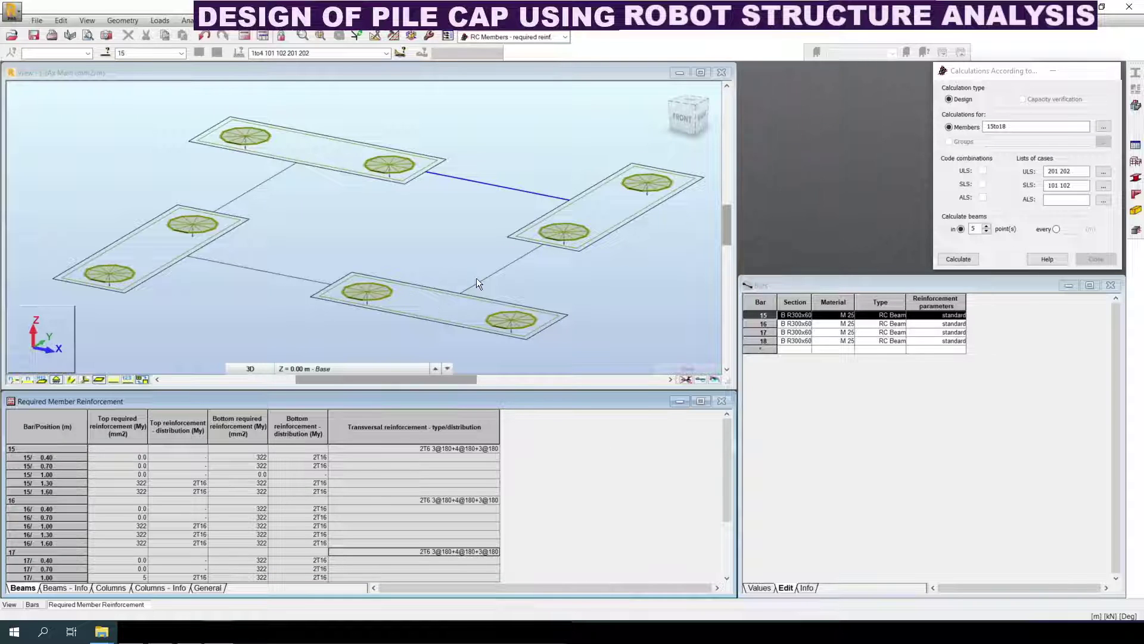
Step: Clear the beam selection in the model view and open the reactions table for all load cases and combinations
{"action": "left_click", "coordinate": [404, 241]}
{"action": "left_click", "coordinate": [403, 239]}
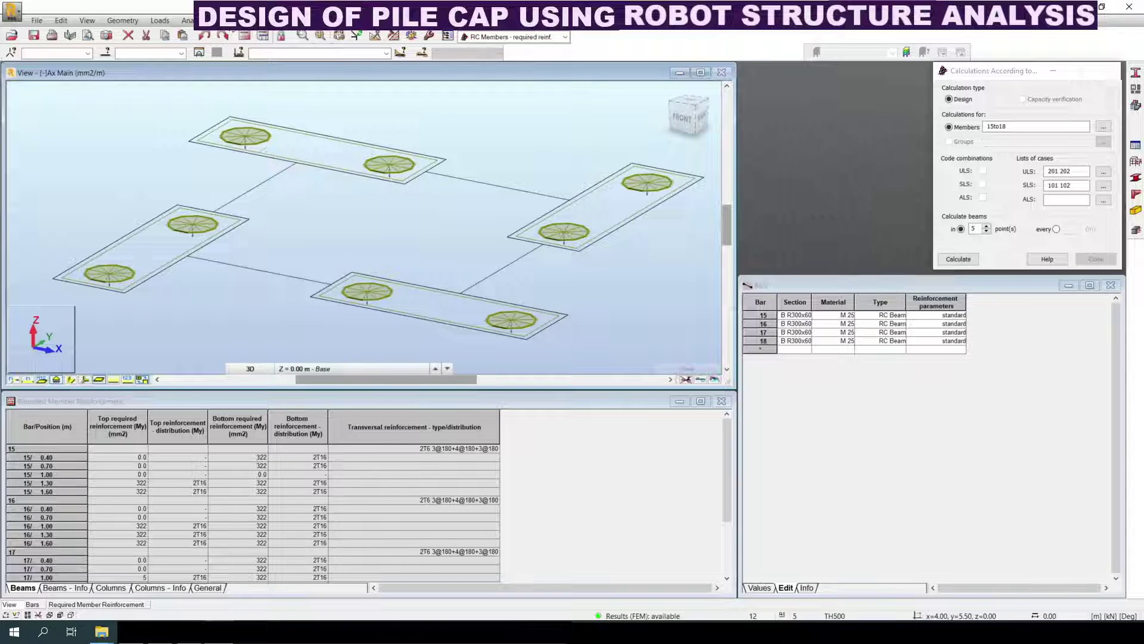
{"action": "left_click", "coordinate": [226, 20]}
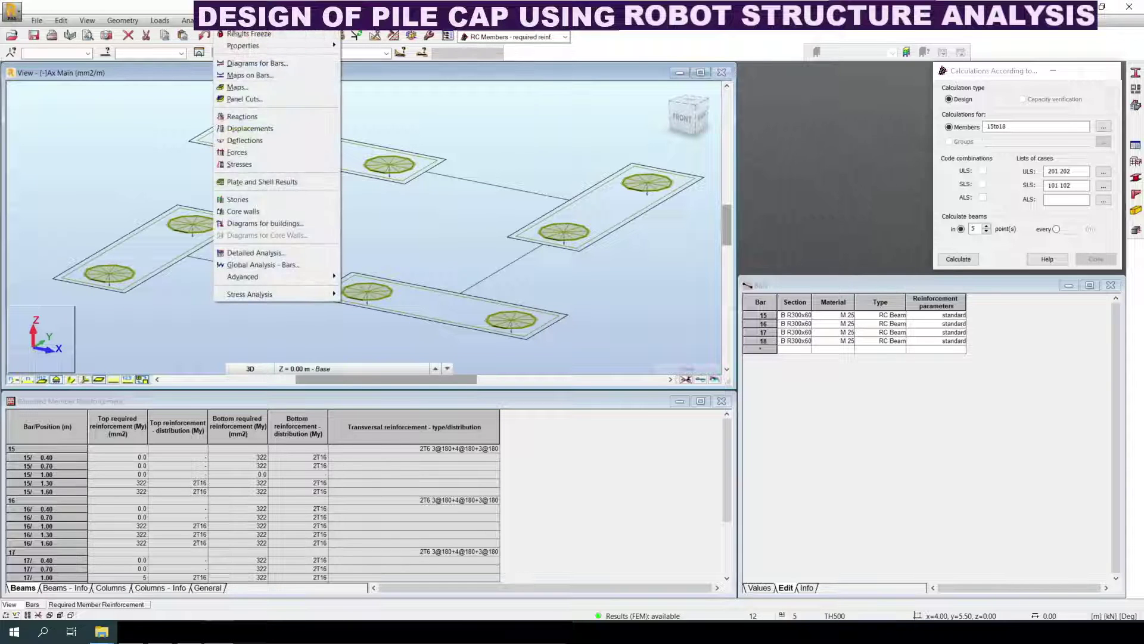
{"action": "left_click", "coordinate": [241, 117]}
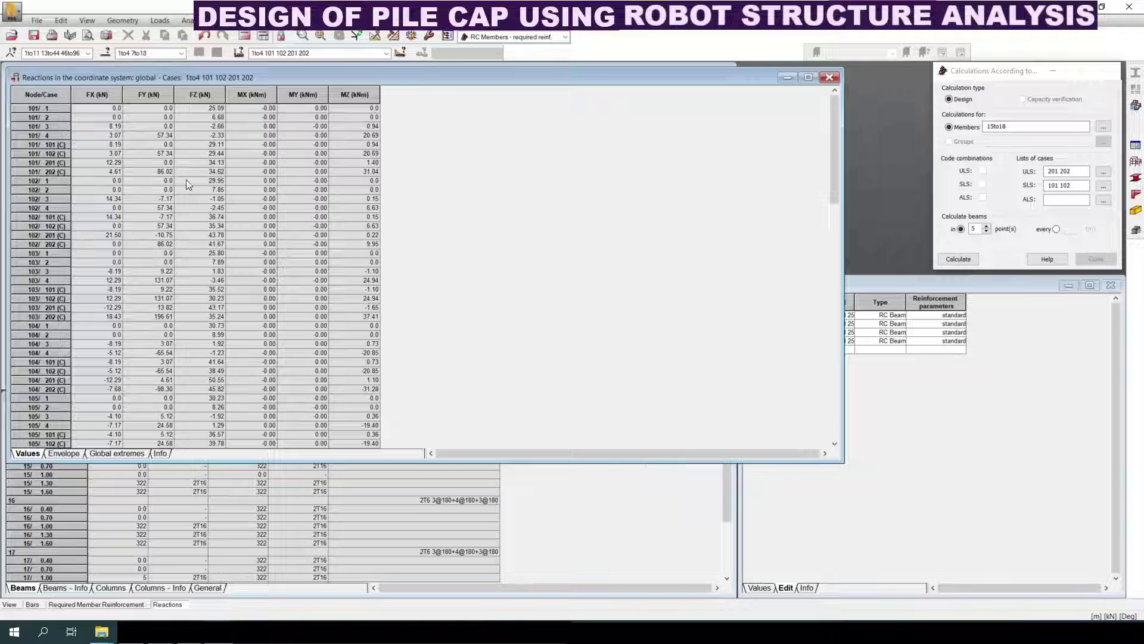
Step: Open the nodal displacements table and limit it to combinations 101 and 102
{"action": "left_click", "coordinate": [229, 20]}
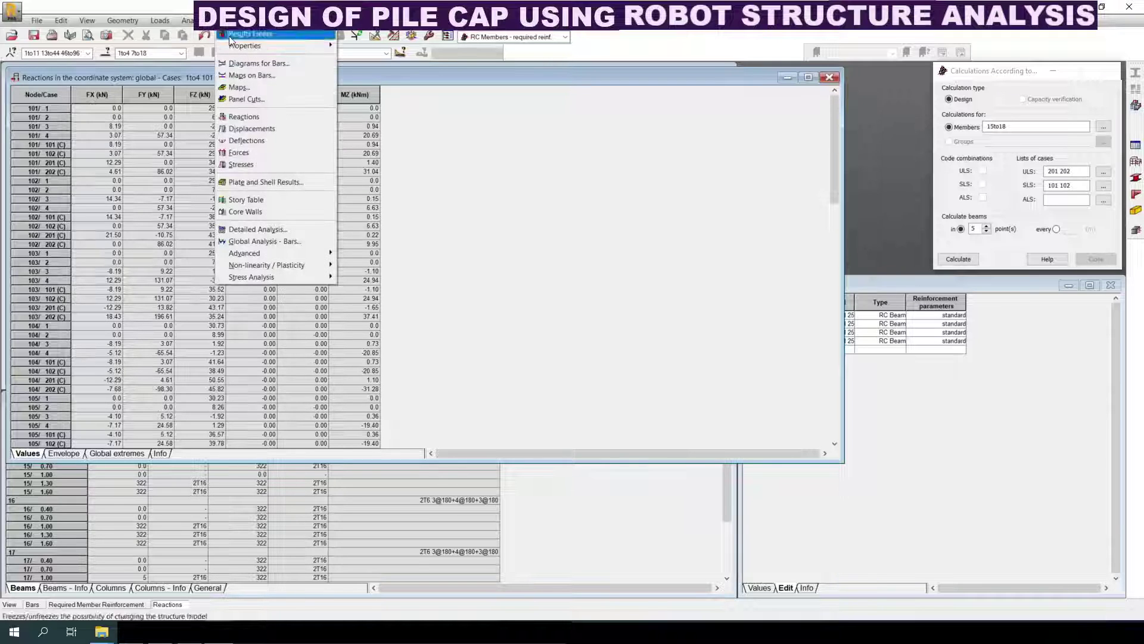
{"action": "left_click", "coordinate": [252, 128]}
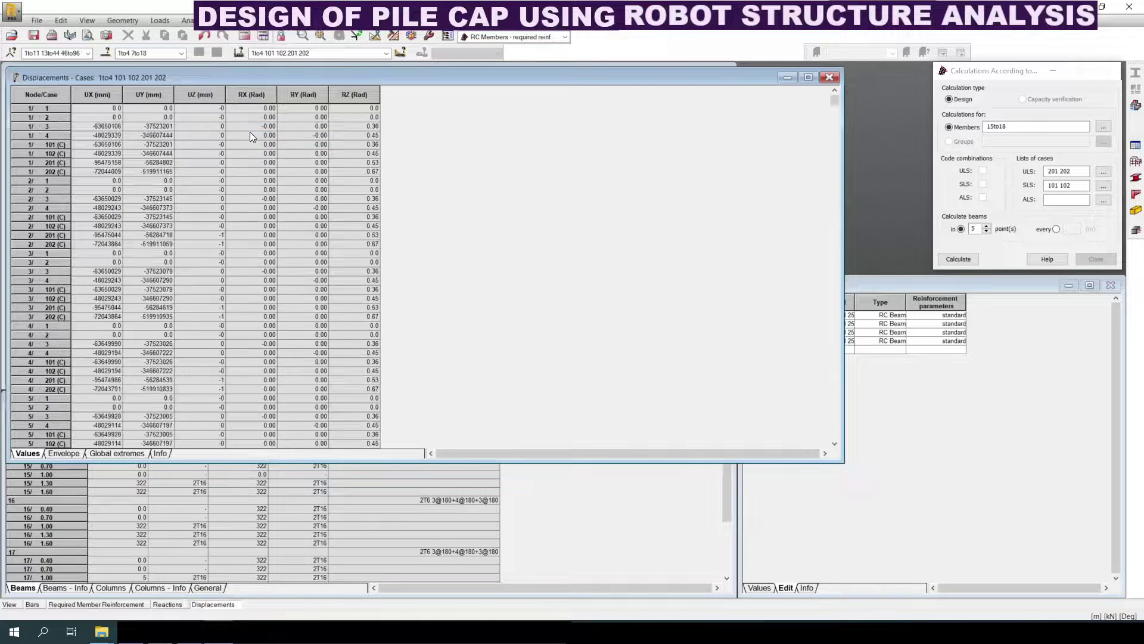
{"action": "left_click", "coordinate": [386, 53]}
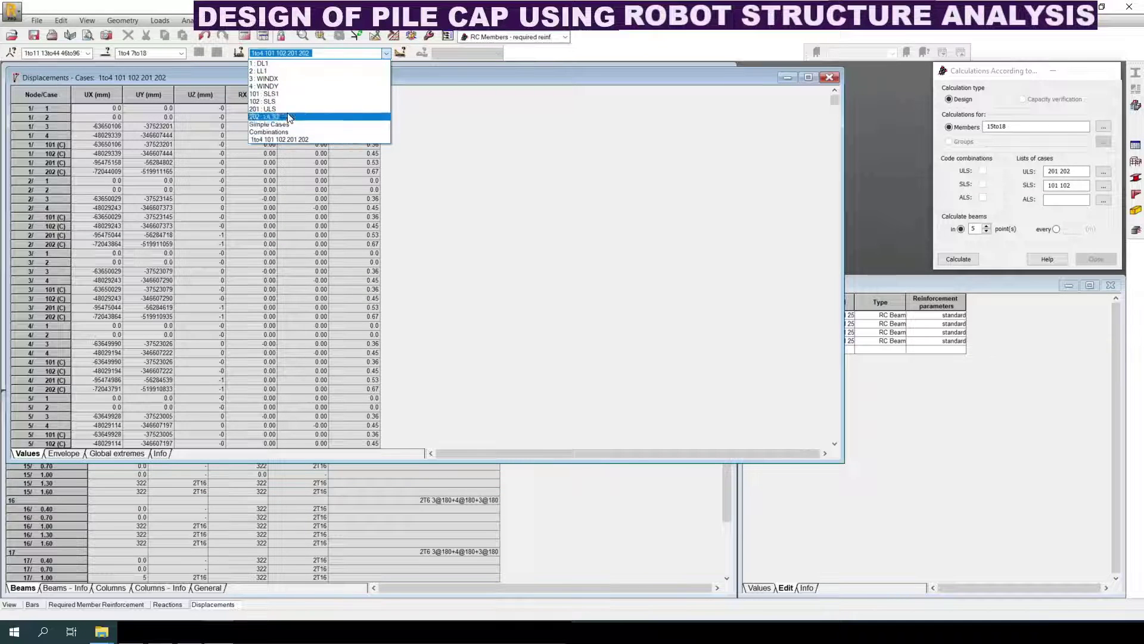
{"action": "left_click", "coordinate": [290, 94]}
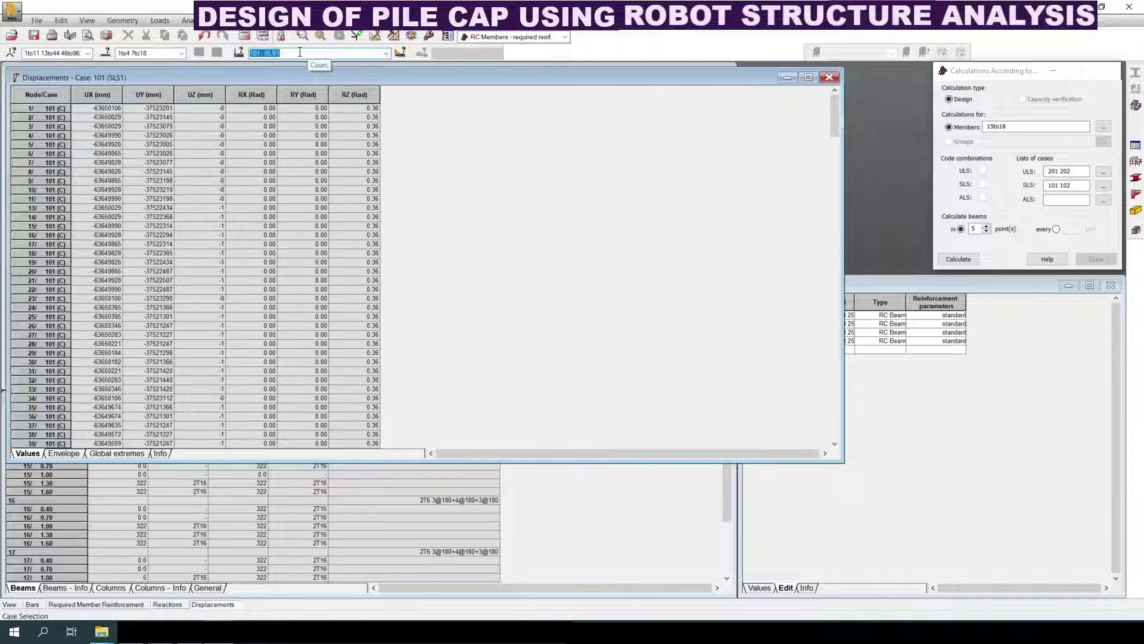
{"action": "type", "text": "101"}
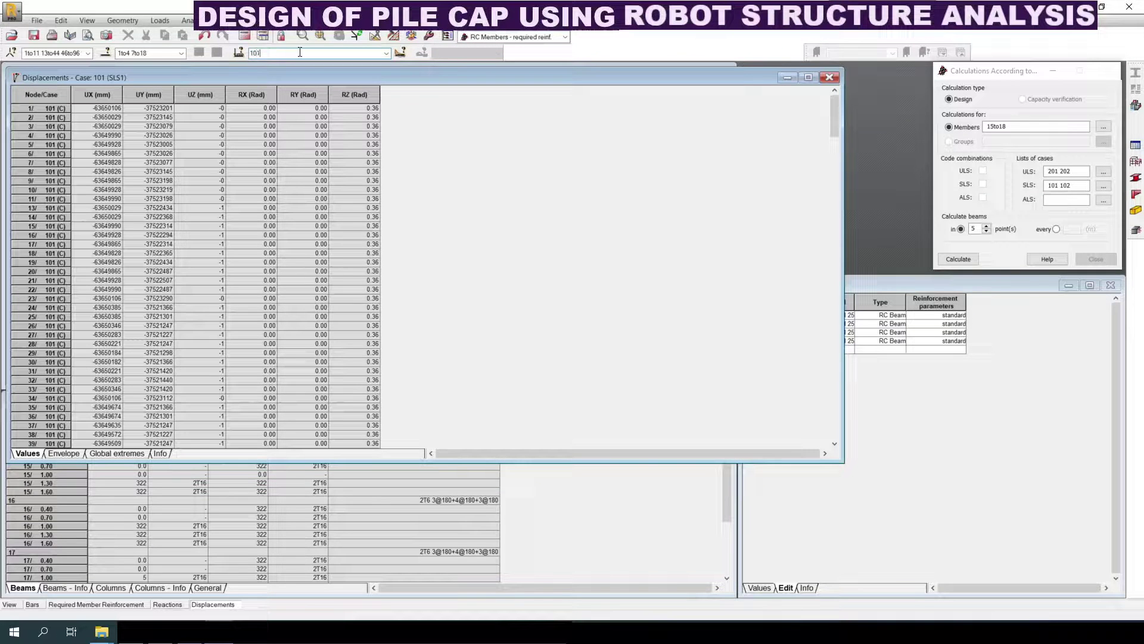
{"action": "type", "text": " 102"}
{"action": "key", "text": "Return"}
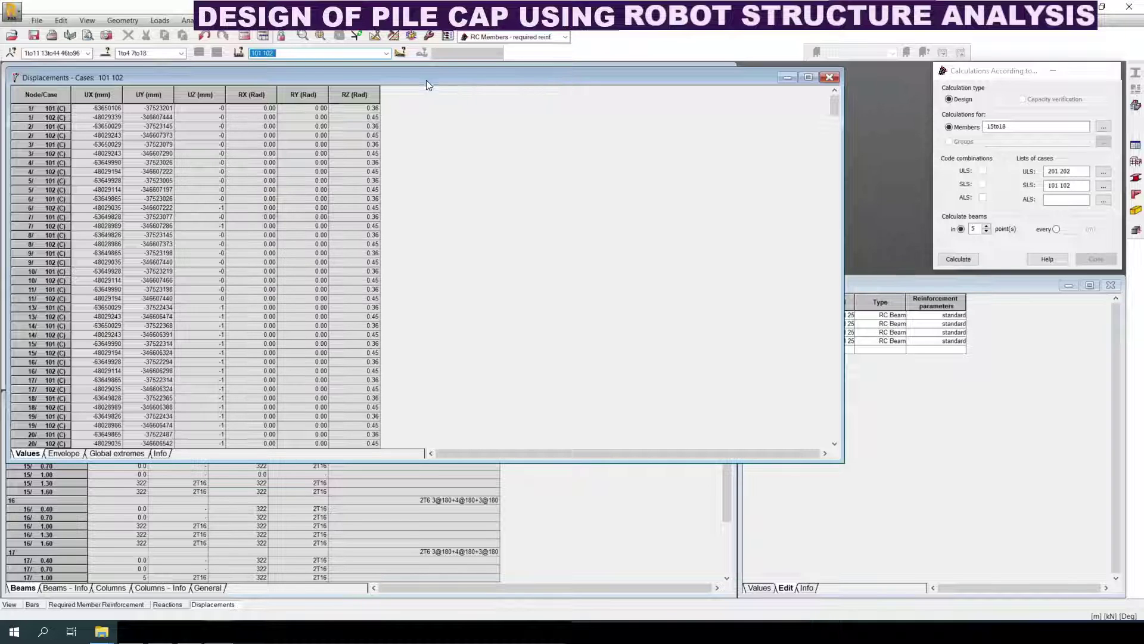
Step: View the plate and shell results table, and close the FE results, displacements and reactions tables
{"action": "left_click", "coordinate": [263, 20]}
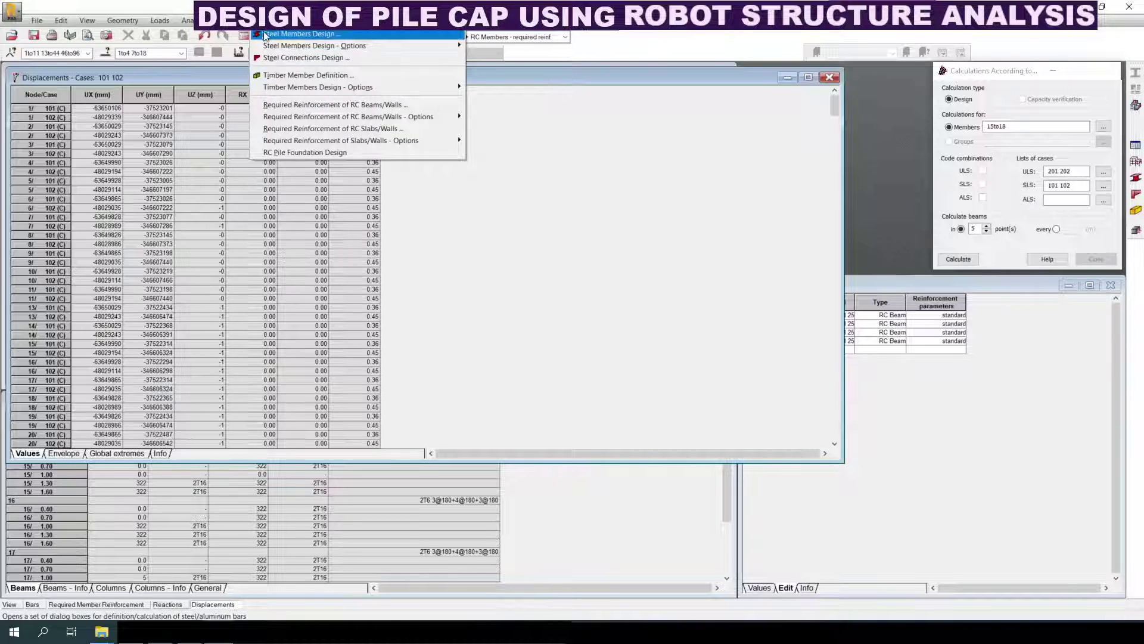
{"action": "mouse_move", "coordinate": [229, 20]}
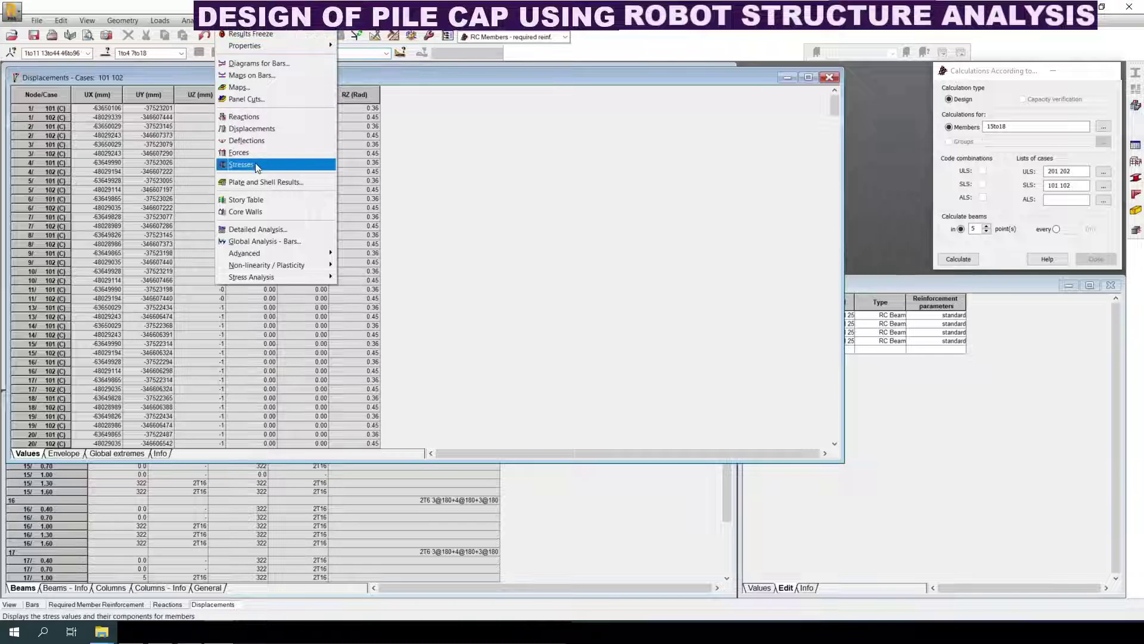
{"action": "left_click", "coordinate": [261, 182]}
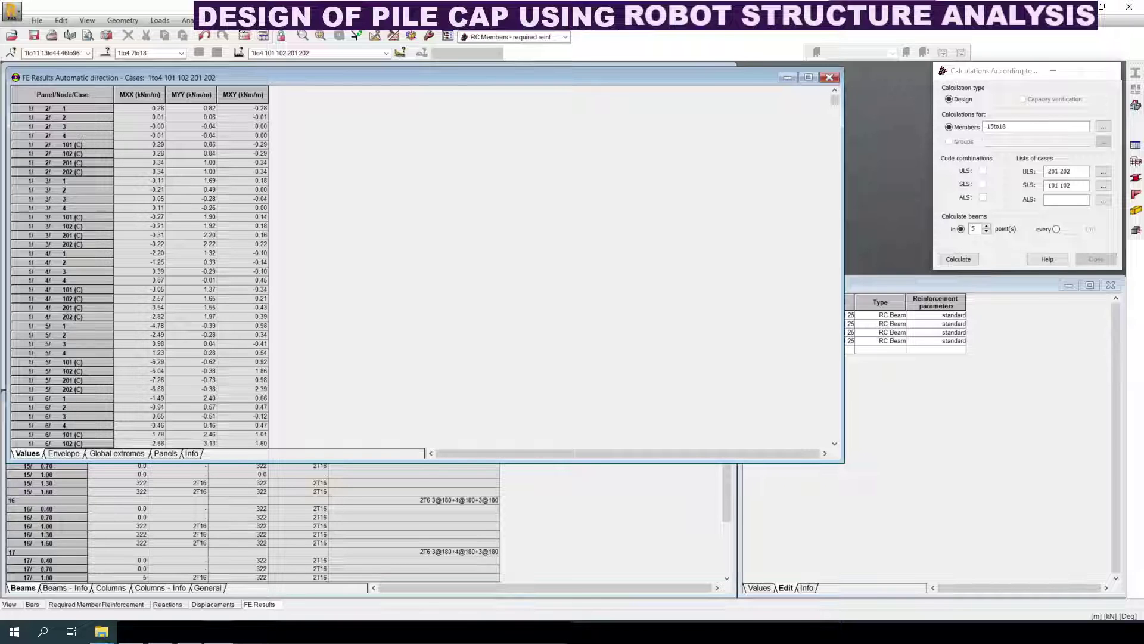
{"action": "left_click", "coordinate": [829, 77]}
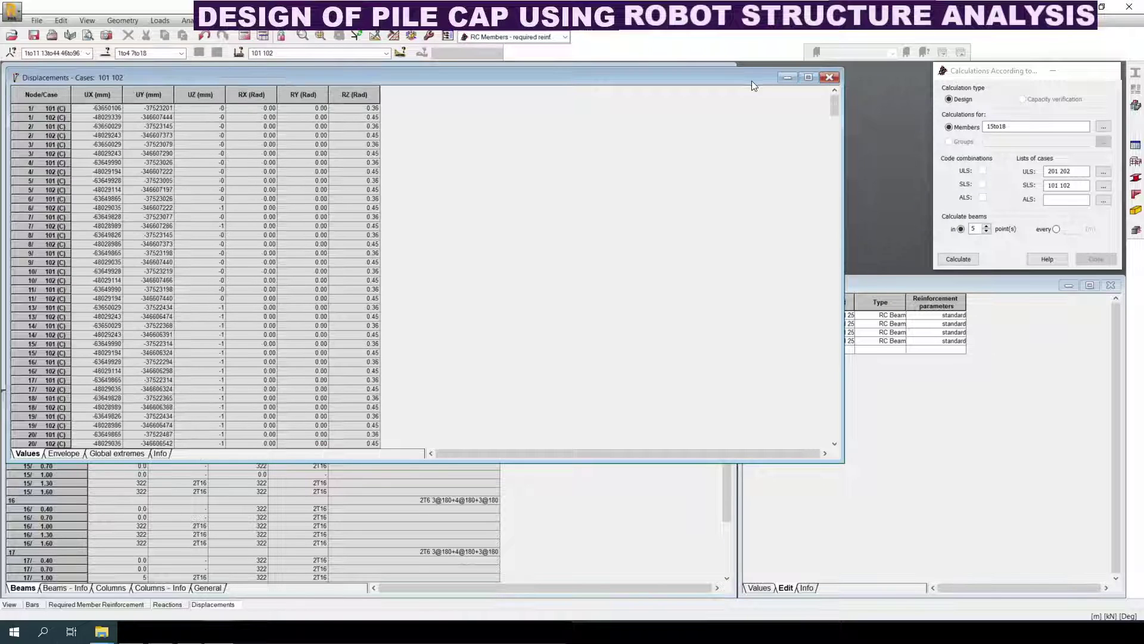
{"action": "left_click", "coordinate": [829, 76]}
{"action": "left_click", "coordinate": [830, 77]}
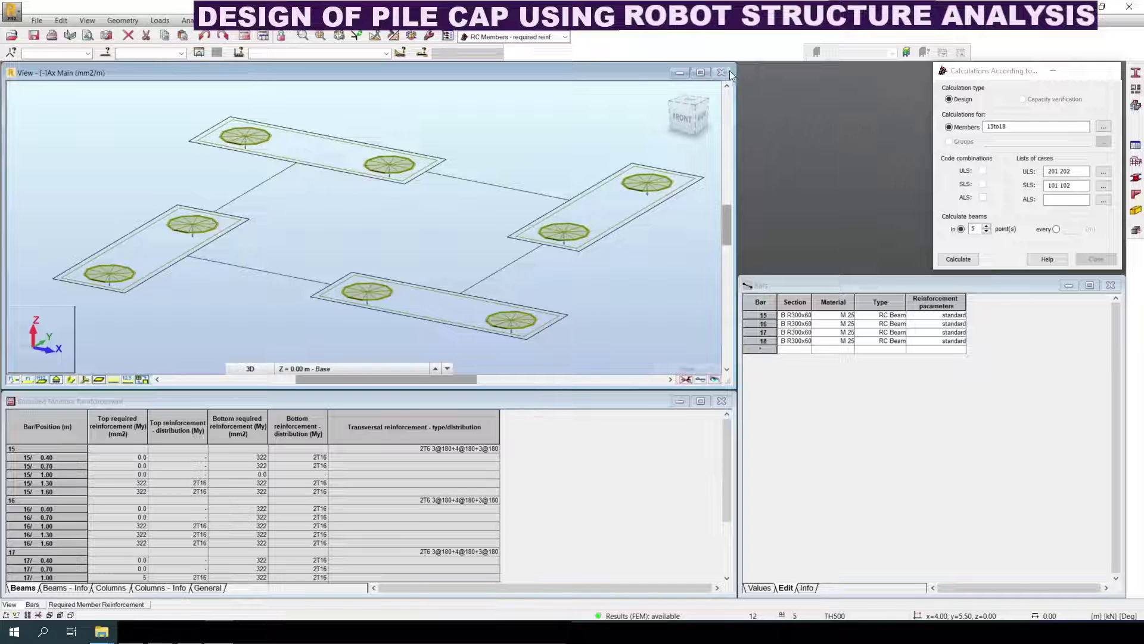
Step: Switch to the Geometry layout and turn off the reinforcement results displayed on the pile caps
{"action": "left_click", "coordinate": [1098, 287]}
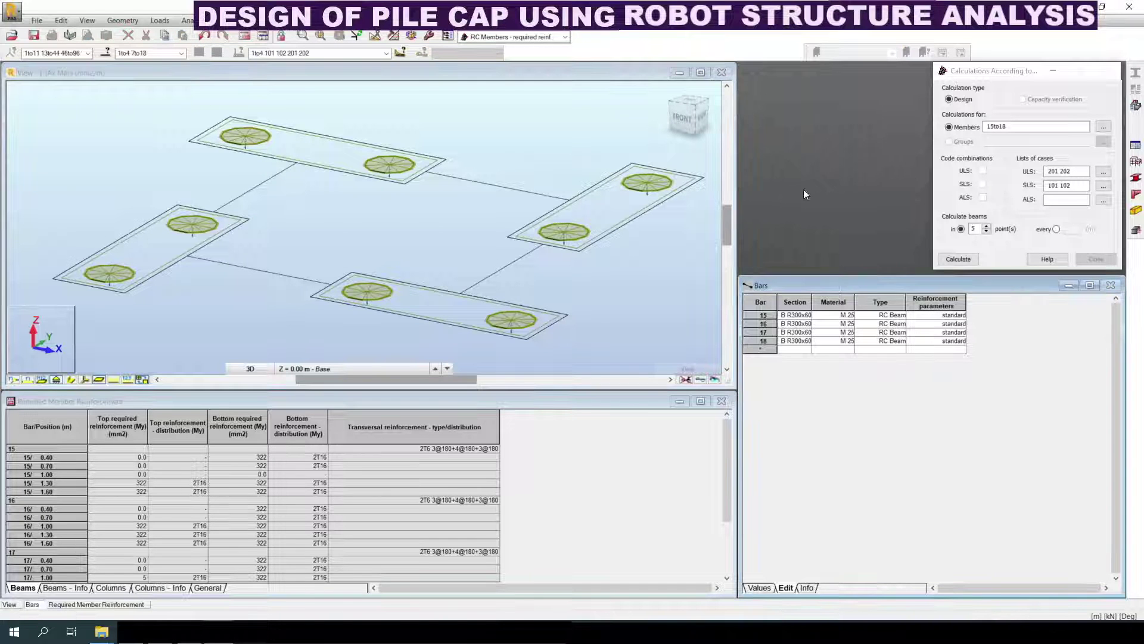
{"action": "left_click", "coordinate": [565, 37]}
{"action": "left_click", "coordinate": [530, 58]}
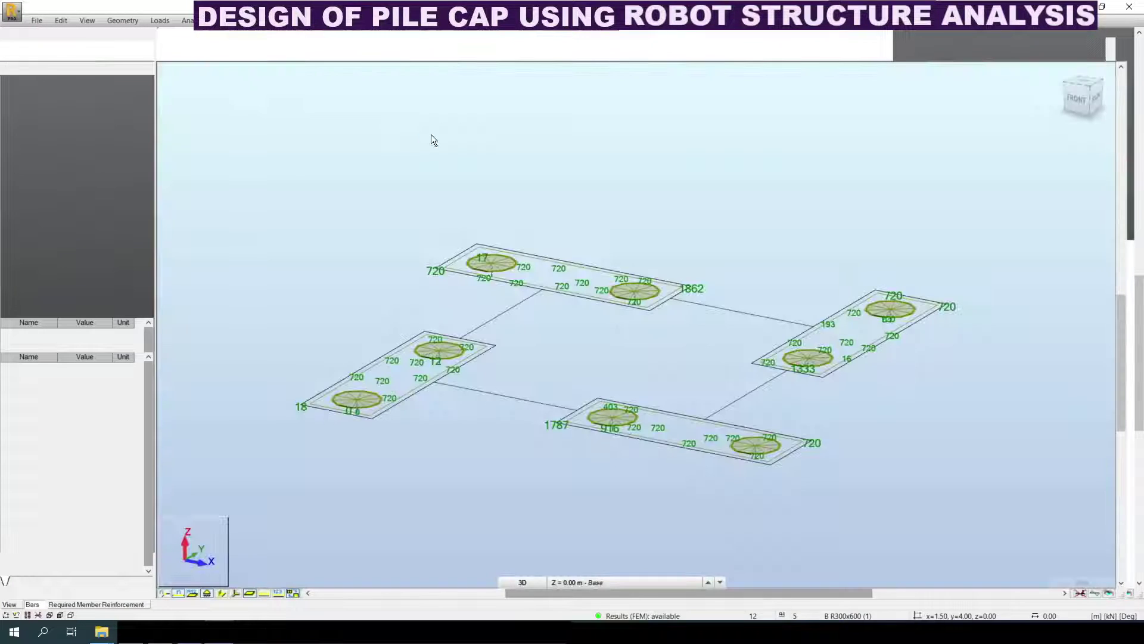
{"action": "left_click", "coordinate": [1079, 592]}
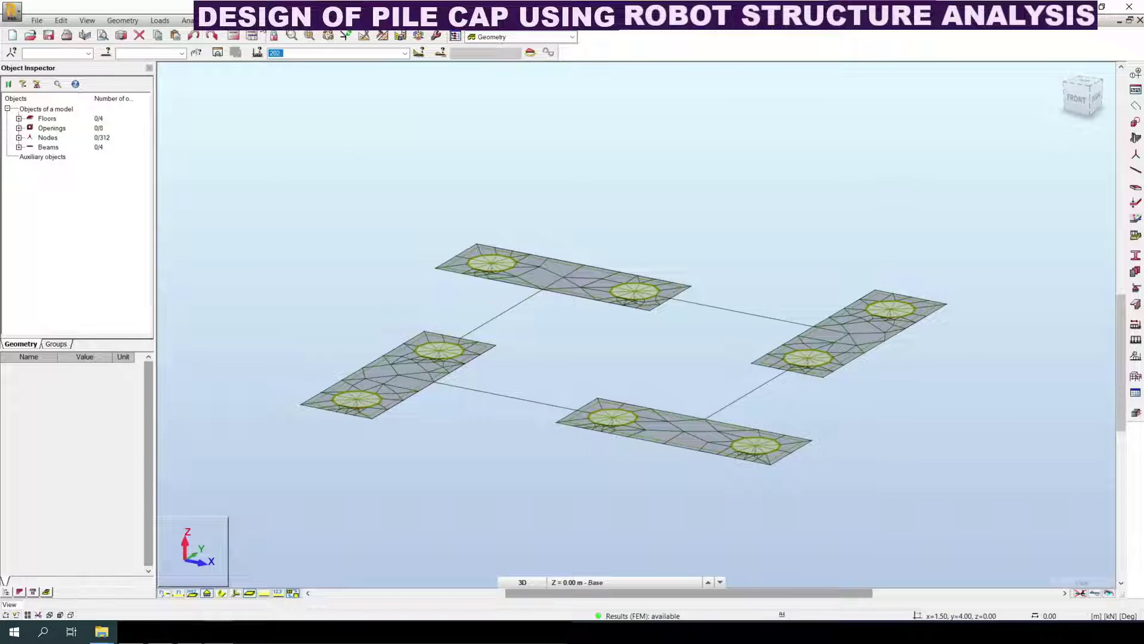
Step: Display the detailed xx stresses on the pile caps for case 202, first as coloured maps and then as values
{"action": "left_click", "coordinate": [225, 20]}
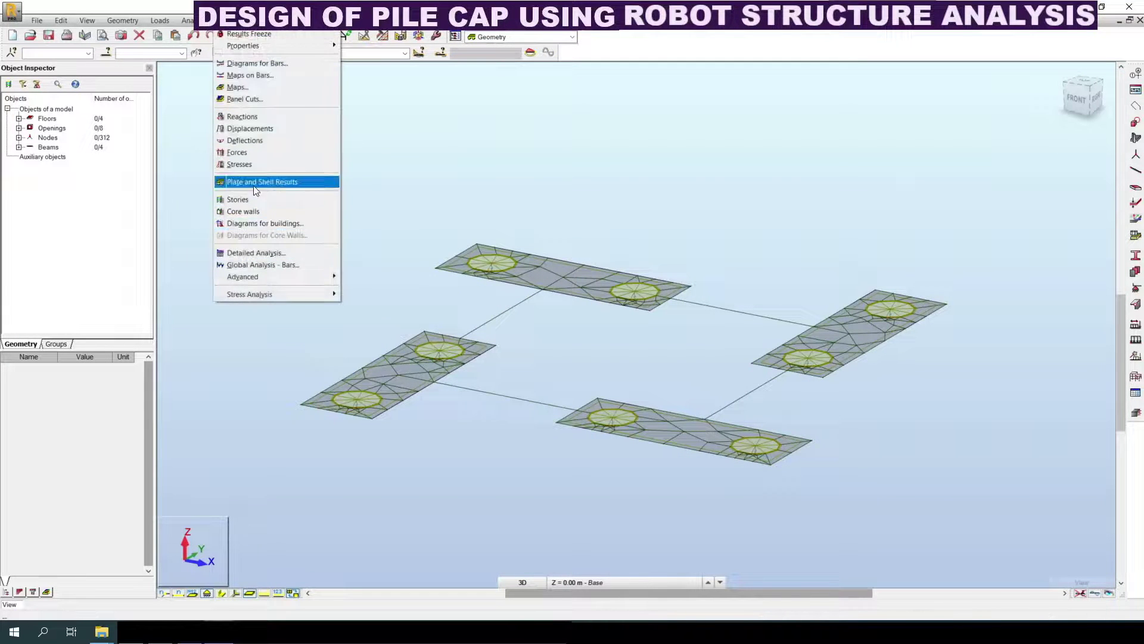
{"action": "left_click", "coordinate": [244, 88]}
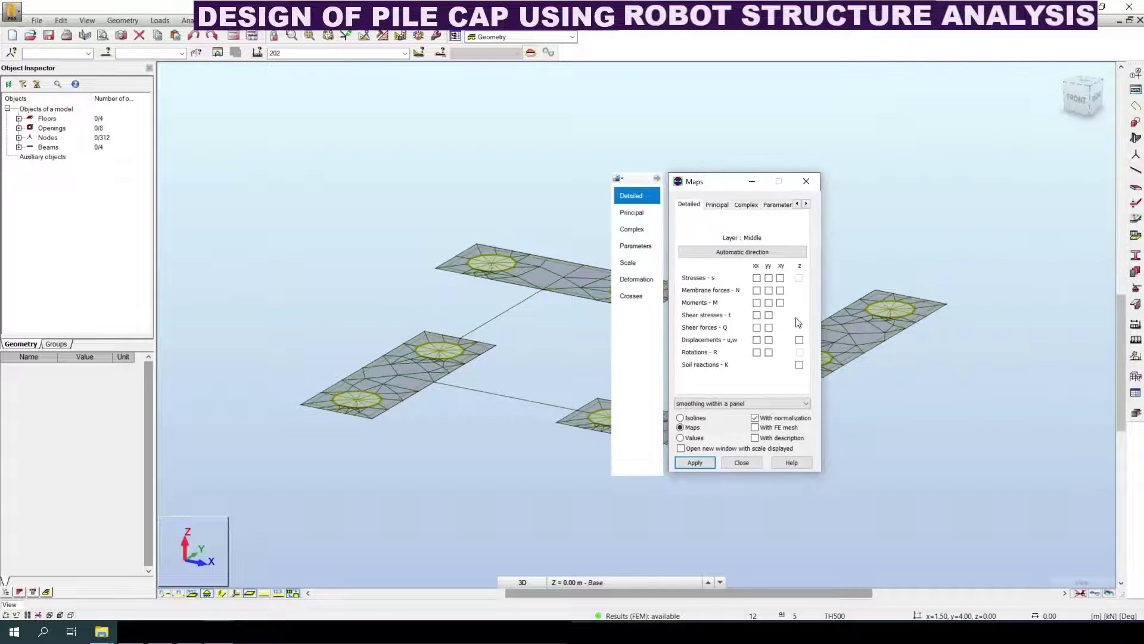
{"action": "left_click", "coordinate": [757, 278]}
{"action": "left_click", "coordinate": [695, 463]}
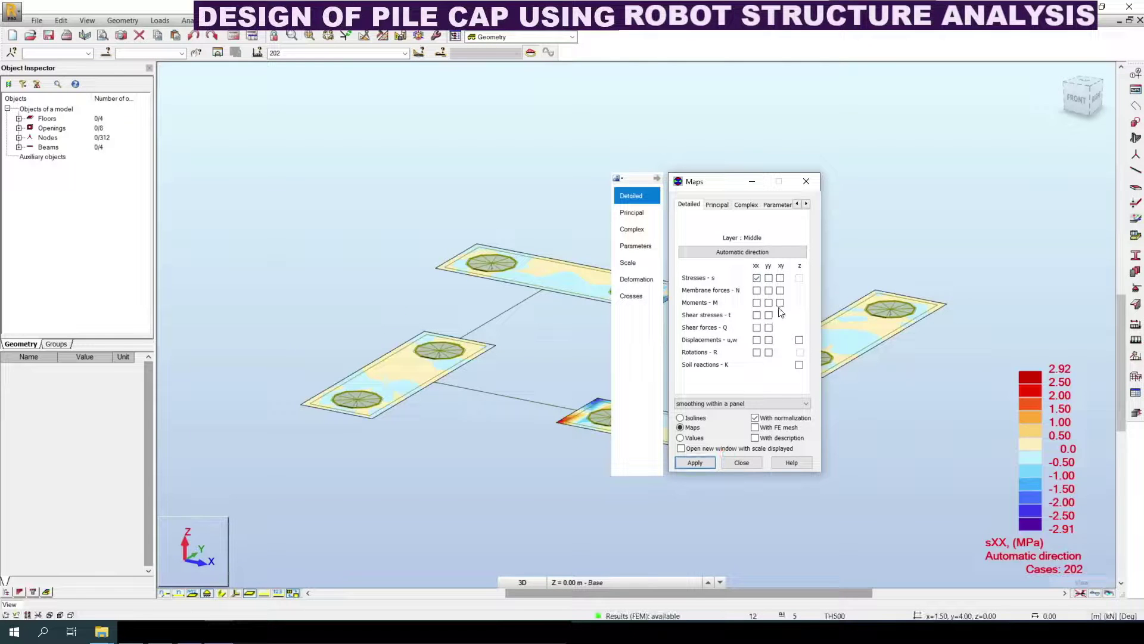
{"action": "left_click", "coordinate": [693, 438]}
{"action": "left_click", "coordinate": [695, 463]}
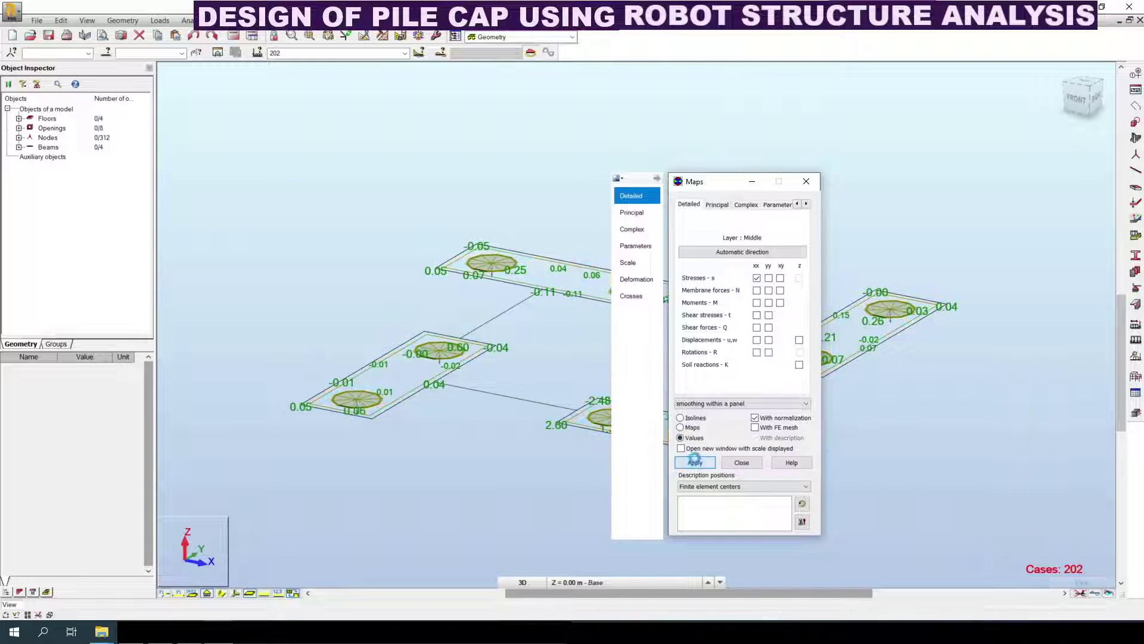
Step: Display the xx stresses as maps with descriptions, and do the same for the yy stresses
{"action": "left_click", "coordinate": [690, 427]}
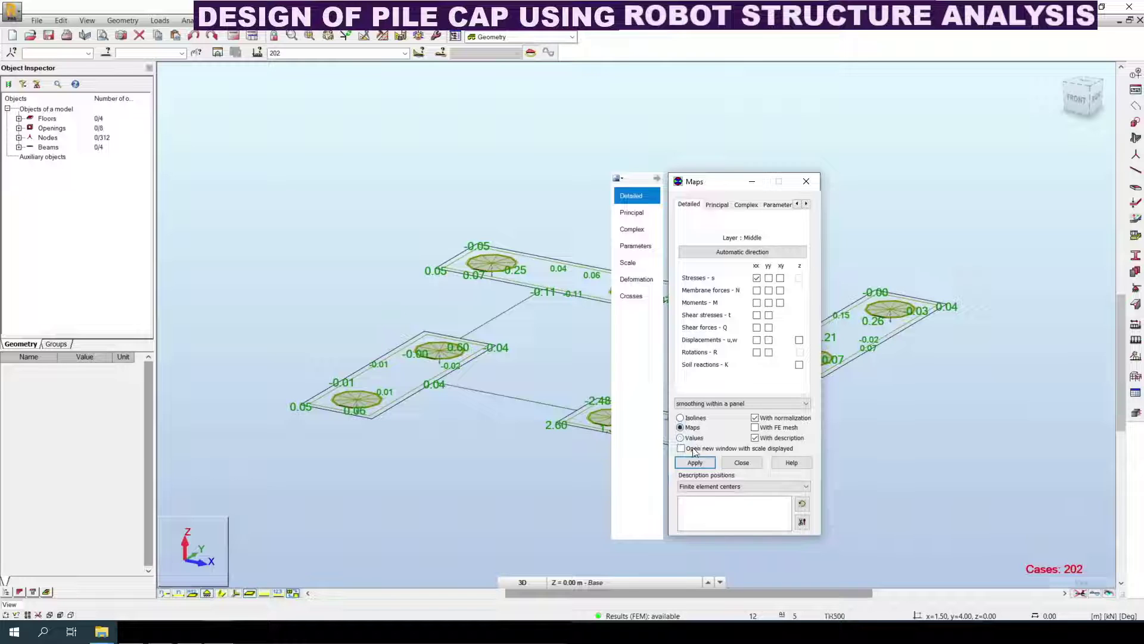
{"action": "left_click", "coordinate": [695, 463]}
{"action": "left_click", "coordinate": [769, 277]}
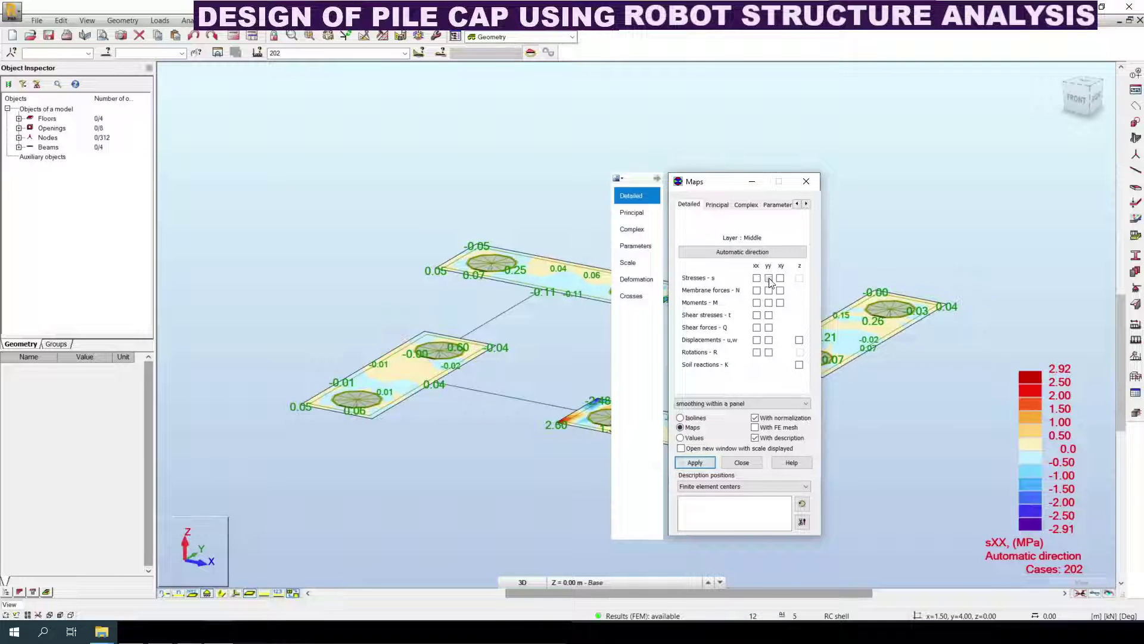
{"action": "left_click", "coordinate": [693, 461]}
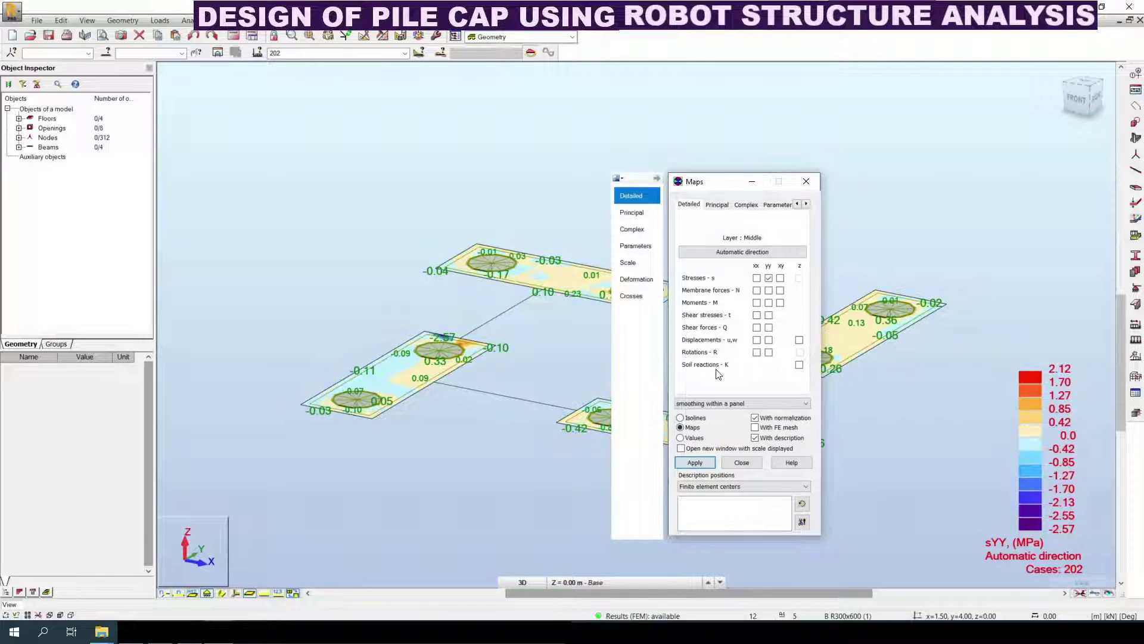
Step: Display the xx and then the yy moment maps on the pile caps, and close the map settings
{"action": "left_click", "coordinate": [757, 303]}
{"action": "left_click", "coordinate": [698, 463]}
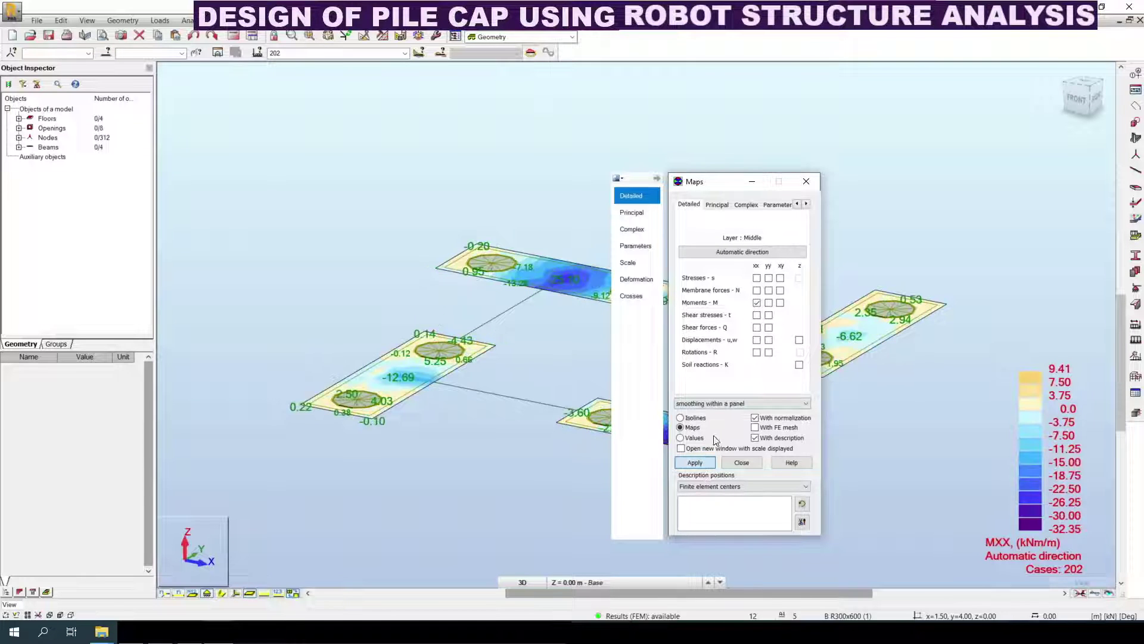
{"action": "left_click", "coordinate": [769, 303]}
{"action": "left_click", "coordinate": [696, 462]}
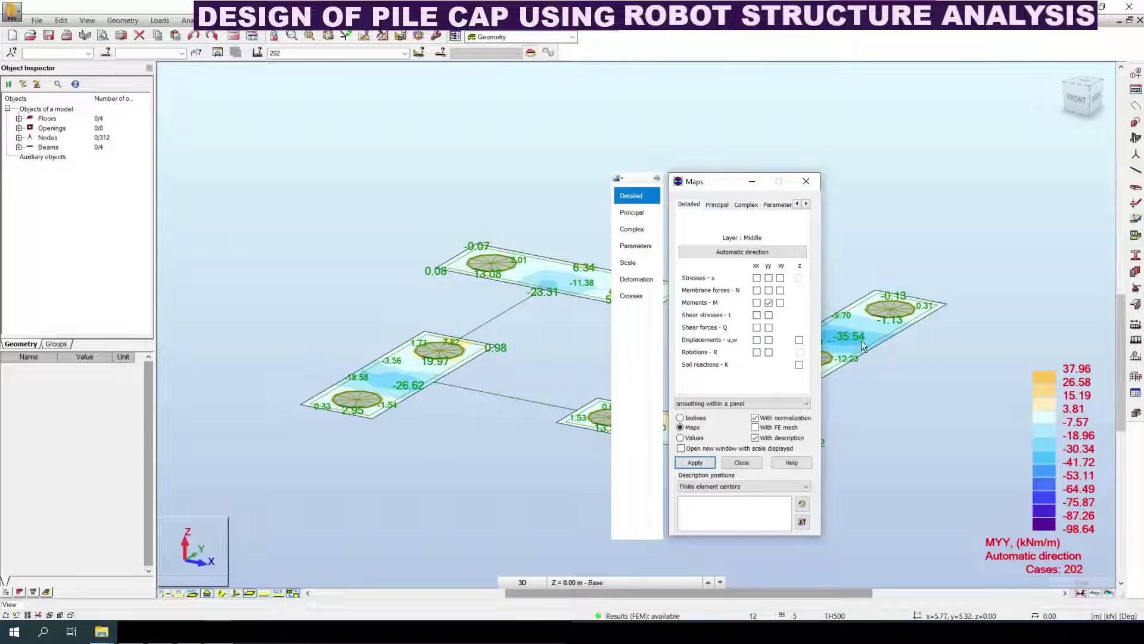
{"action": "left_click", "coordinate": [806, 182]}
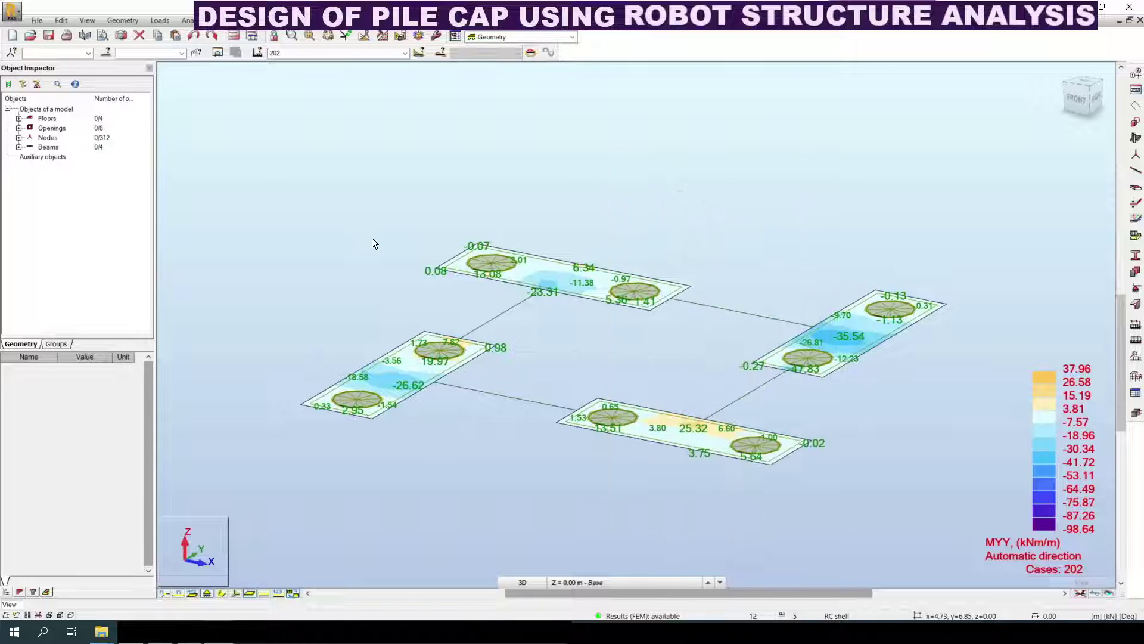